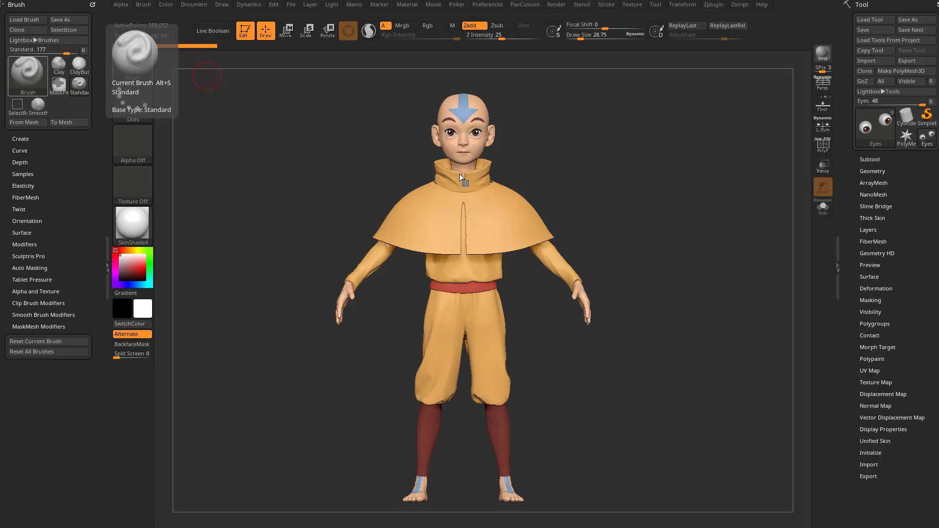
pyautogui.moveTo(615, 142); pyautogui.dragTo(511, 171)
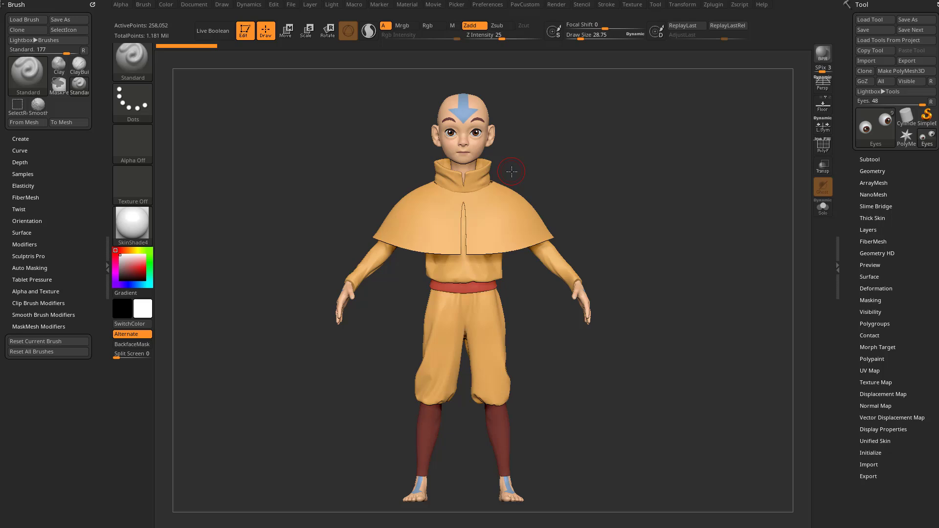
pyautogui.moveTo(661, 152); pyautogui.dragTo(612, 152)
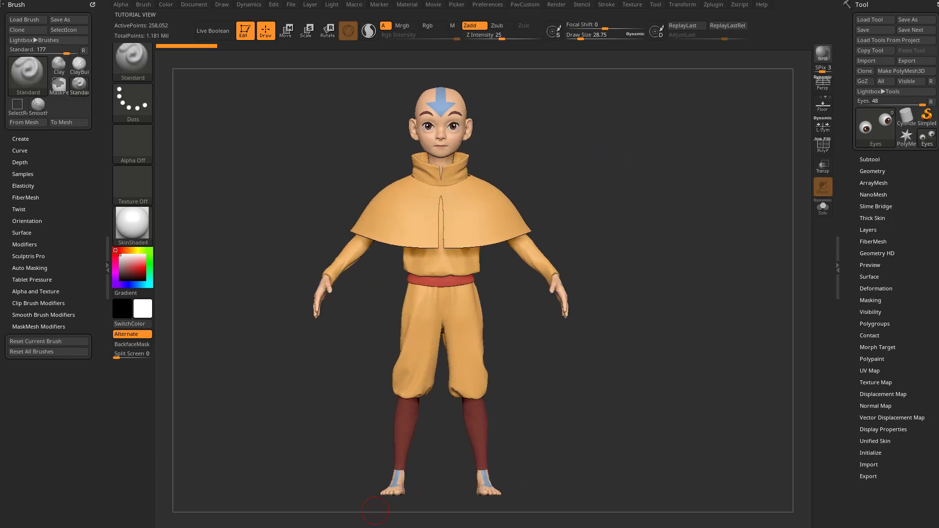
# Step: Switch to the browser and look through the Intro to ZBrush courses on the instructor's ArtStation learning page
pyautogui.hotkey('alt', 'Tab')
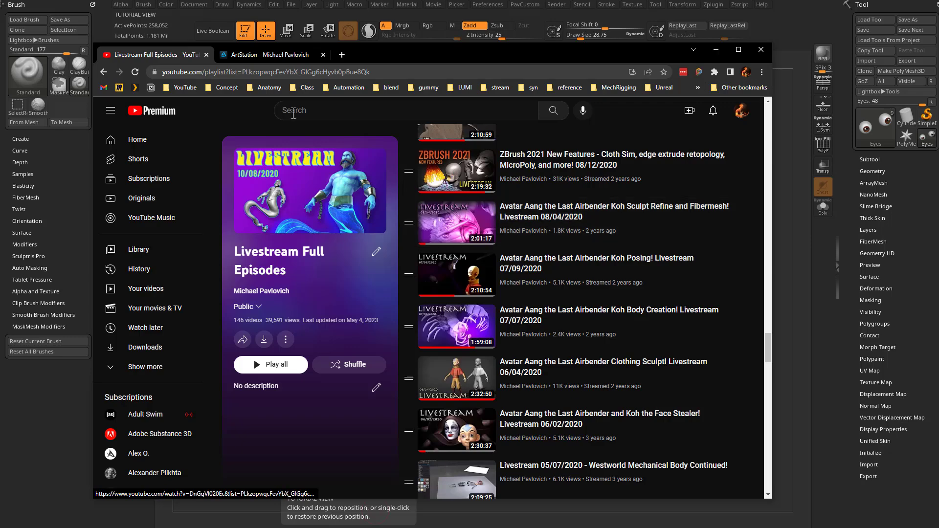
pyautogui.click(280, 52)
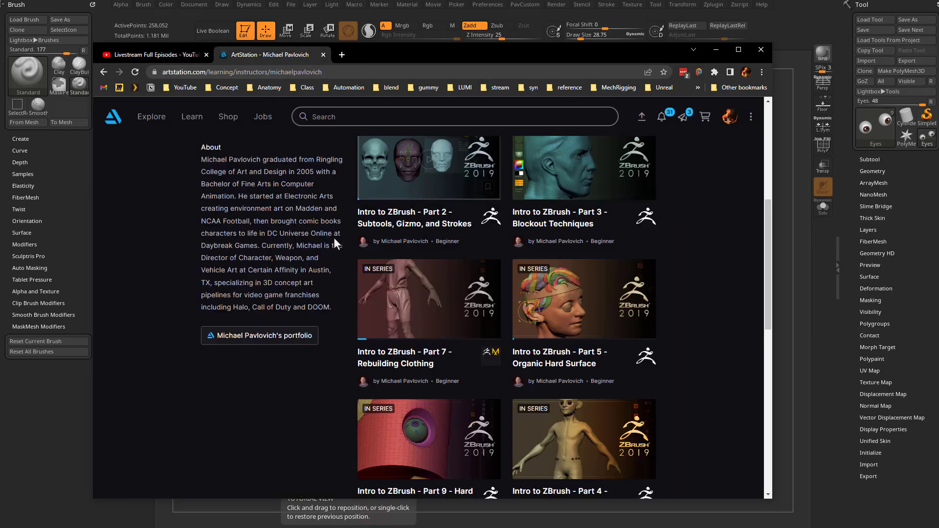
pyautogui.scroll(6, 334, 237)
pyautogui.scroll(-10, 234, 242)
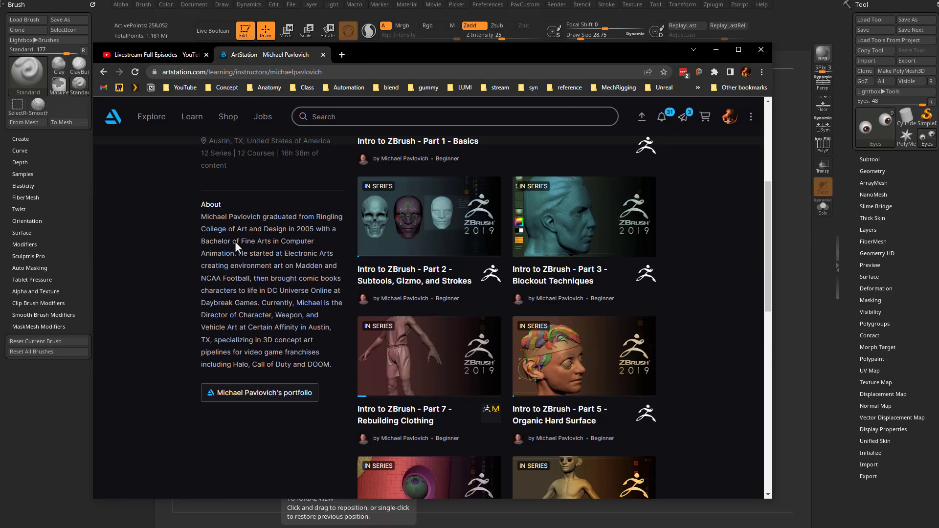
pyautogui.scroll(8, 297, 325)
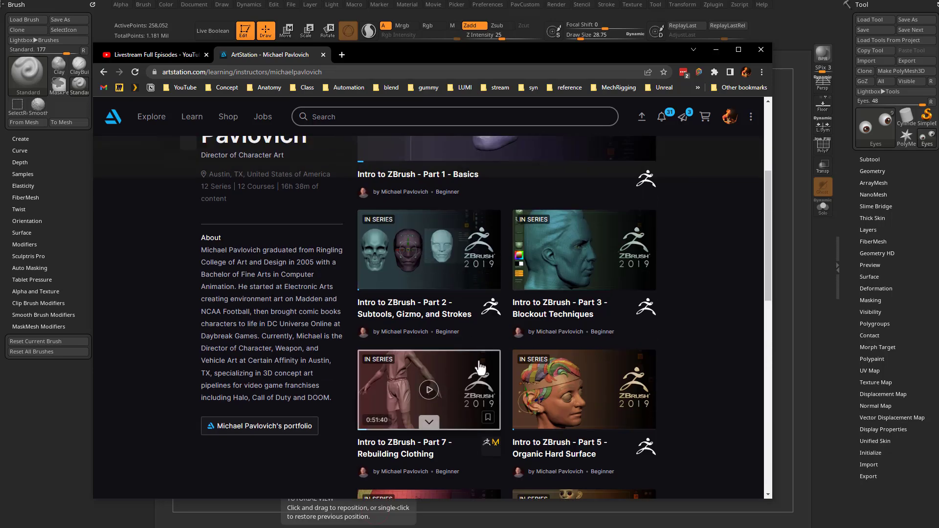
pyautogui.scroll(-3, 424, 334)
pyautogui.scroll(-4, 424, 334)
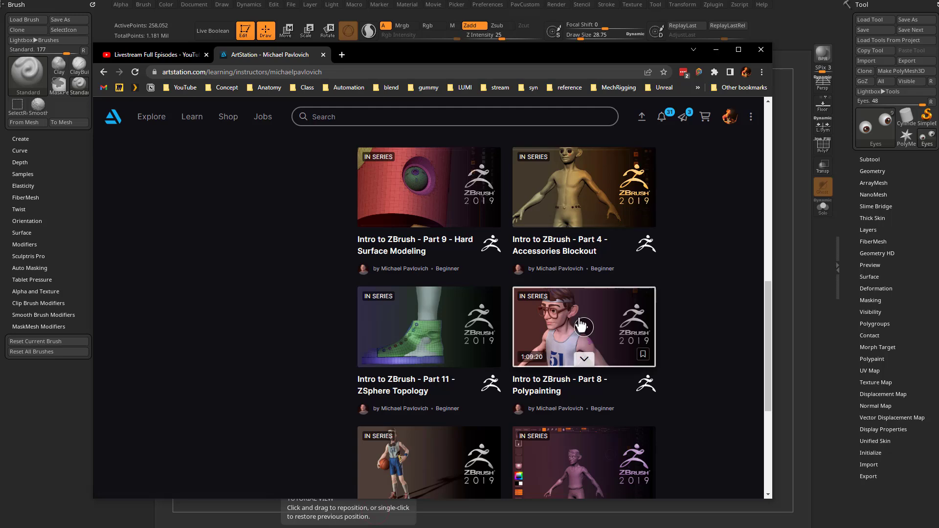
pyautogui.hotkey('alt', 'Tab')
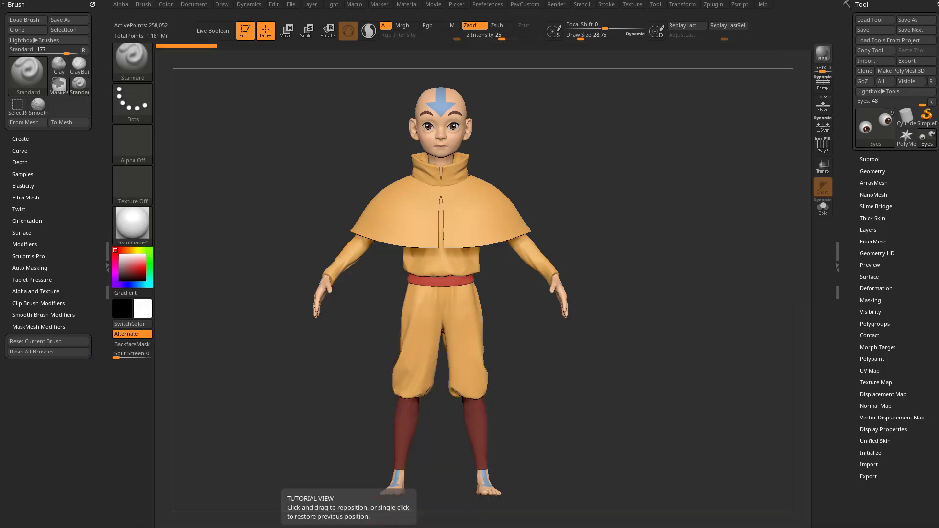
# Step: Switch back to ZBrush, expand the character's subtool list and make PantsUpper the active subtool
pyautogui.moveTo(657, 283); pyautogui.dragTo(637, 313)
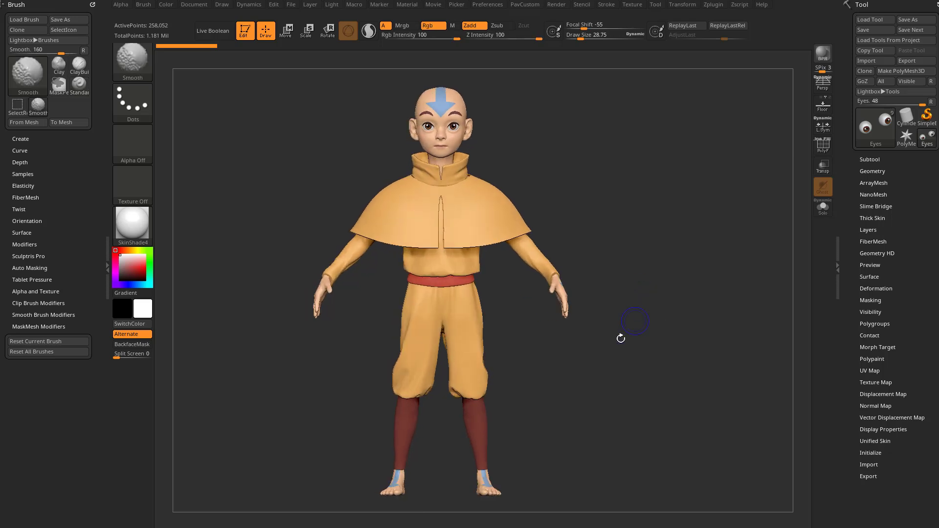
pyautogui.keyDown('alt'); pyautogui.moveTo(590, 212); pyautogui.dragTo(599, 215); pyautogui.keyUp('alt')
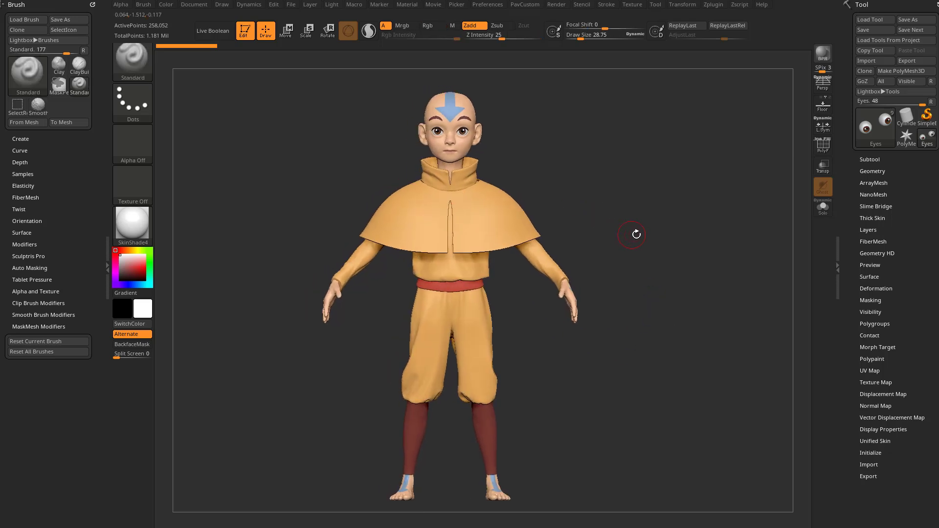
pyautogui.click(869, 159)
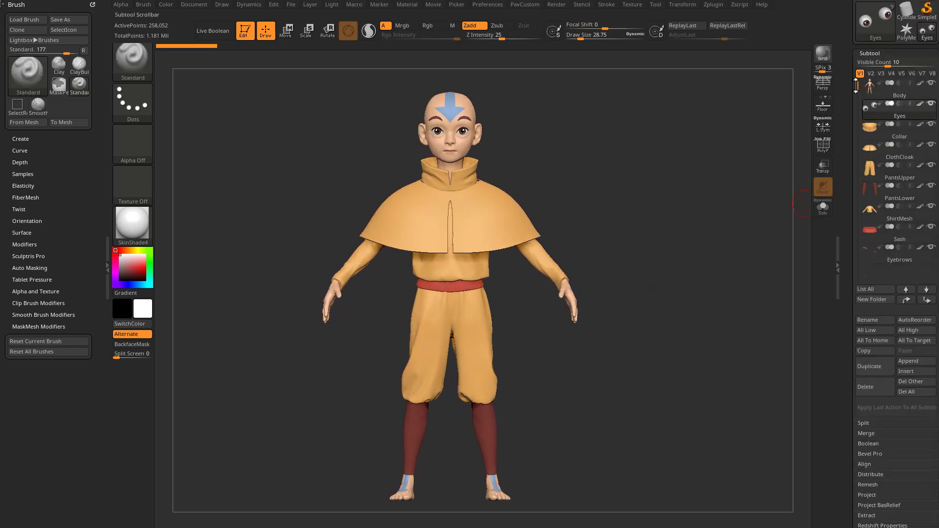
pyautogui.moveTo(851, 62); pyautogui.dragTo(848, 149)
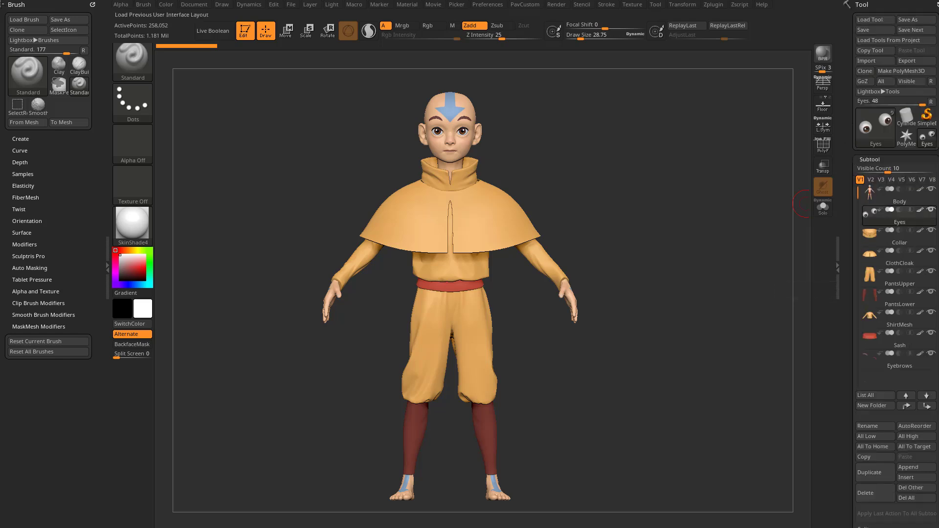
pyautogui.moveTo(902, 349)
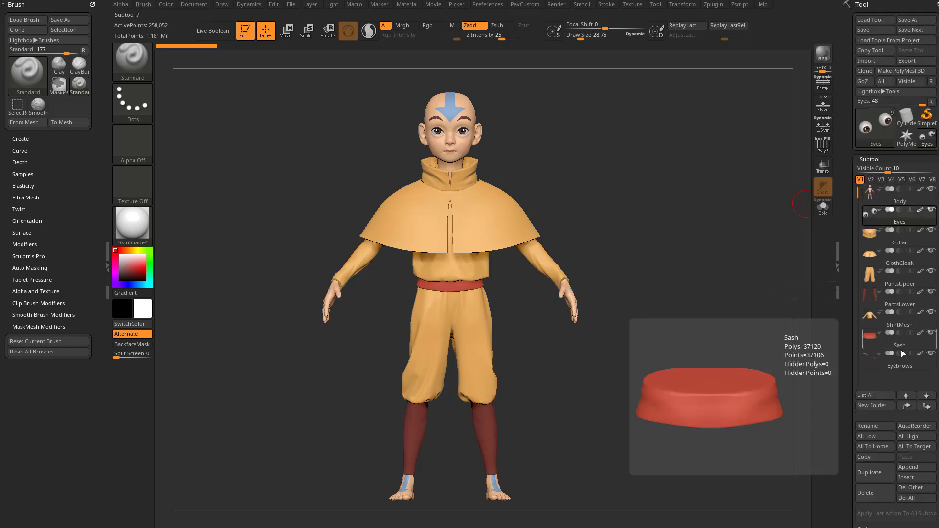
pyautogui.click(896, 285)
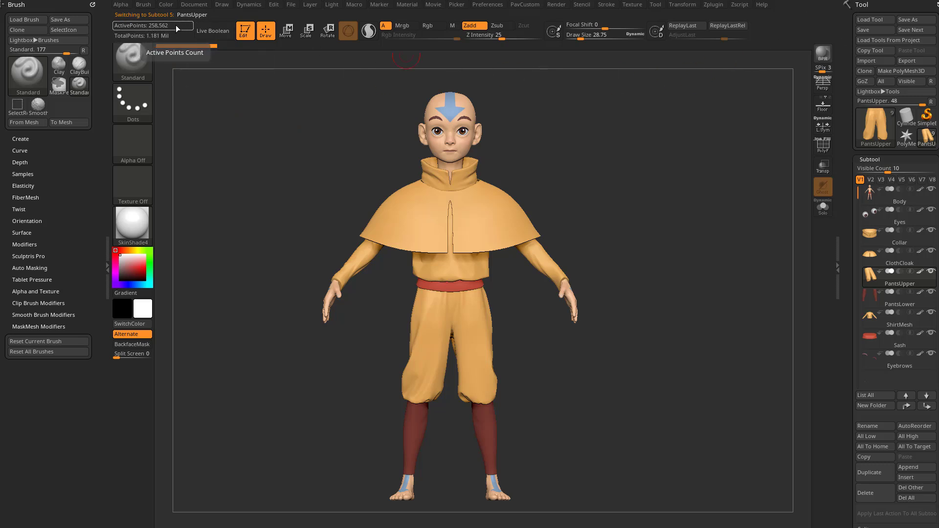
# Step: Inspect the PantsUpper wireframe at subdivision level 1, restore level 5 and hide the polyframe
pyautogui.moveTo(850, 310); pyautogui.dragTo(846, 164)
pyautogui.click(872, 253)
pyautogui.moveTo(886, 273); pyautogui.dragTo(856, 274)
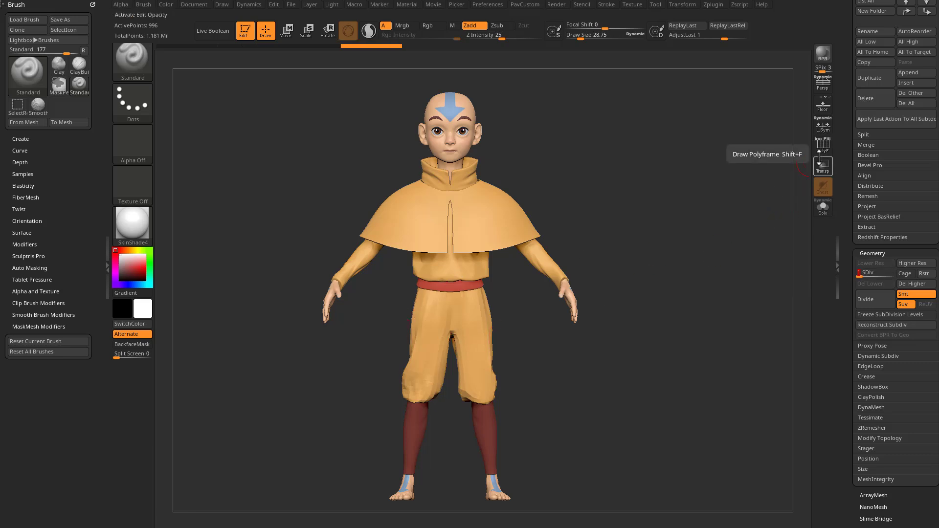
pyautogui.click(822, 147)
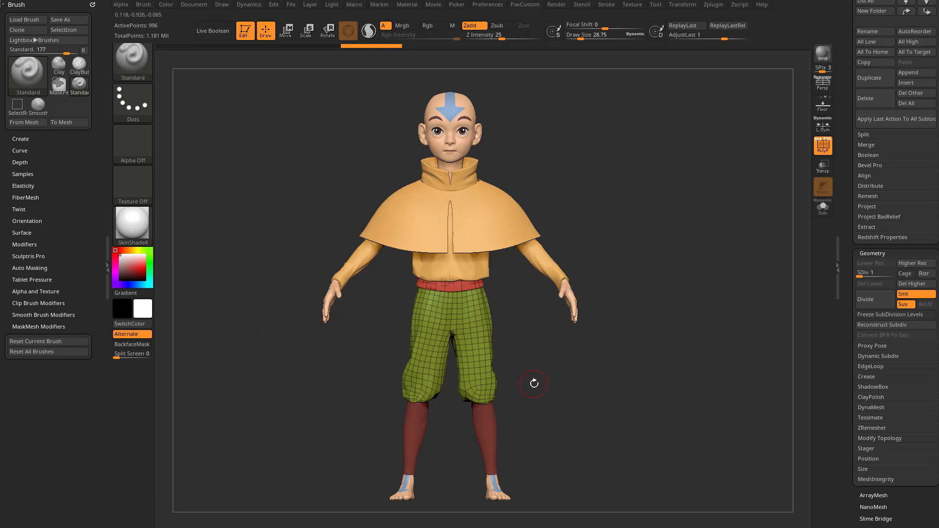
pyautogui.moveTo(861, 274); pyautogui.dragTo(890, 275)
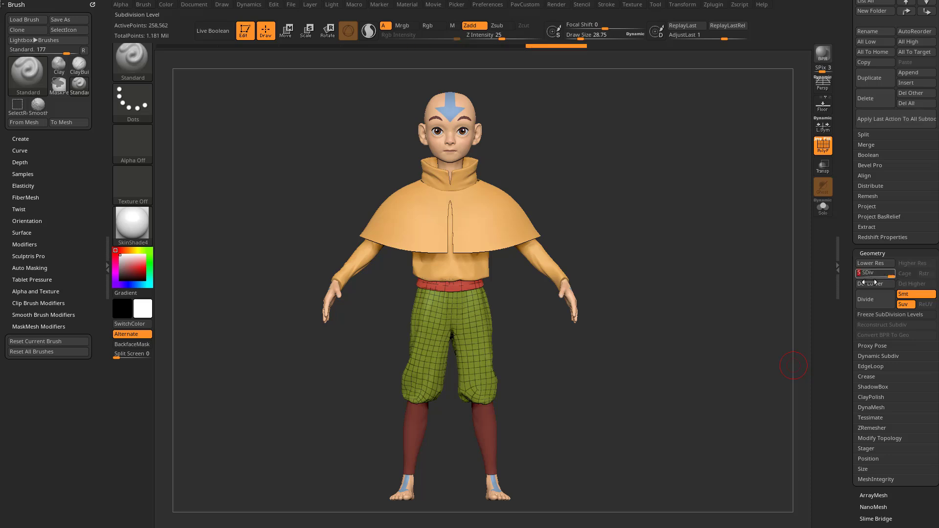
pyautogui.click(823, 146)
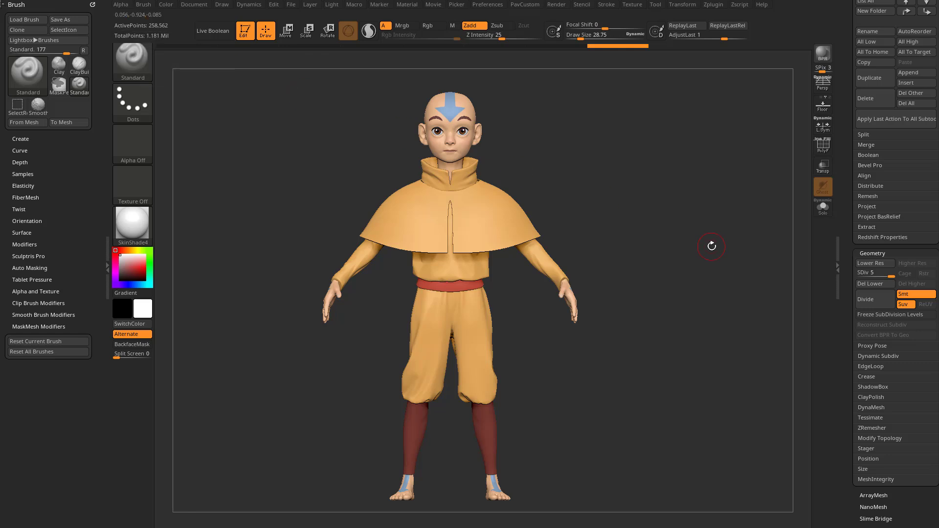
# Step: Set all of the character's subtools to their lowest subdivision level
pyautogui.moveTo(840, 163); pyautogui.dragTo(835, 258)
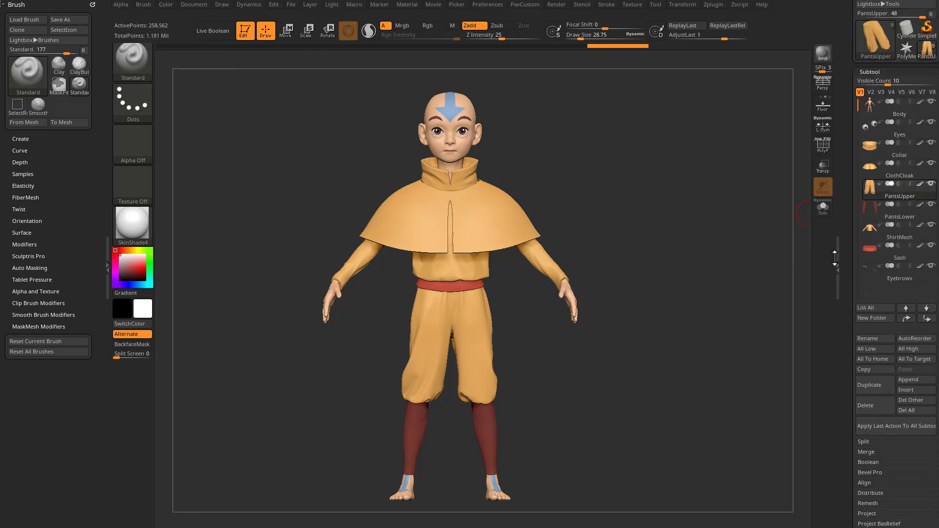
pyautogui.moveTo(845, 131); pyautogui.dragTo(841, 94)
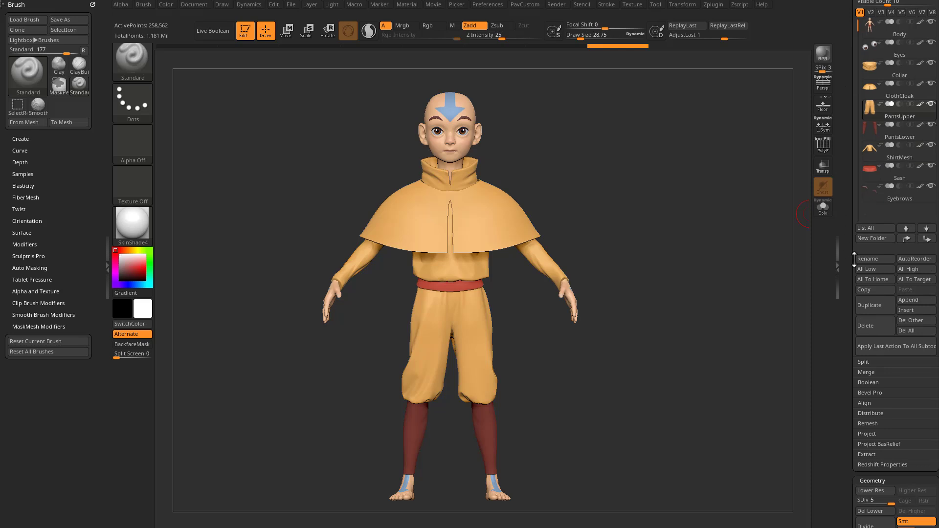
pyautogui.click(866, 269)
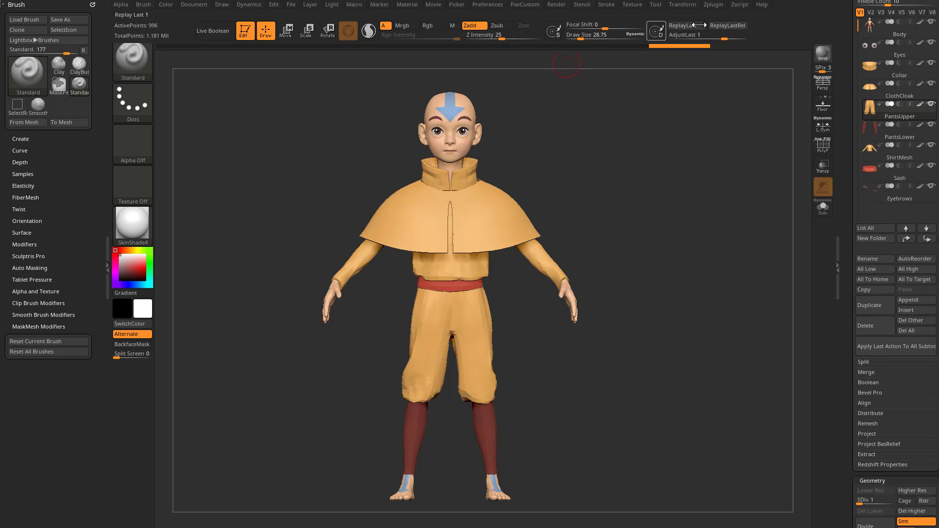
# Step: Dock the Zplugin palette above the Brush palette and expand its ZBrush Pose Tools section
pyautogui.click(716, 7)
pyautogui.moveTo(707, 16)
pyautogui.mouseDown()
pyautogui.moveTo(331, 98)
pyautogui.moveTo(52, 31)
pyautogui.mouseUp()
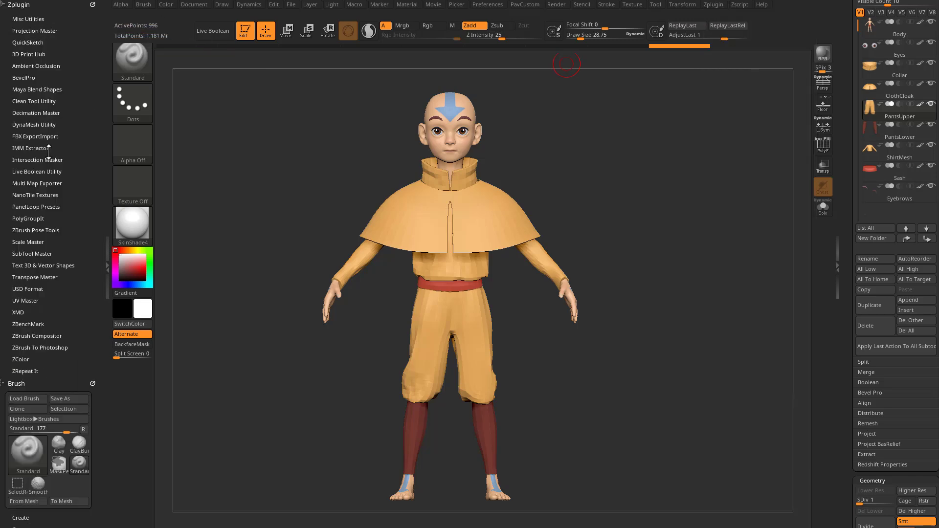
pyautogui.click(107, 265)
pyautogui.click(54, 267)
pyautogui.click(38, 230)
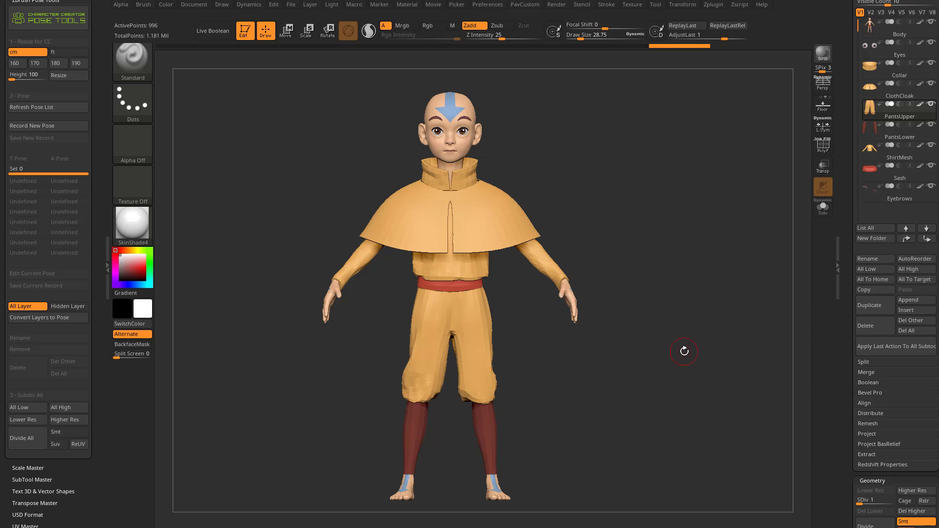
# Step: Merge all visible subtools into one mesh with MergeVisible and make the merged tool active
pyautogui.moveTo(845, 218); pyautogui.dragTo(846, 205)
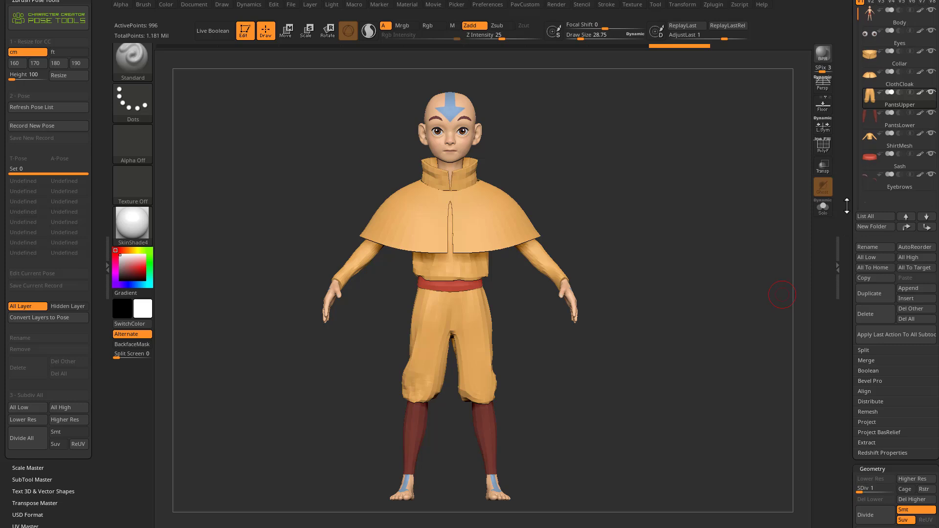
pyautogui.keyDown('shift'); pyautogui.click(863, 360); pyautogui.keyUp('shift')
pyautogui.click(875, 381)
pyautogui.moveTo(848, 214); pyautogui.dragTo(851, 393)
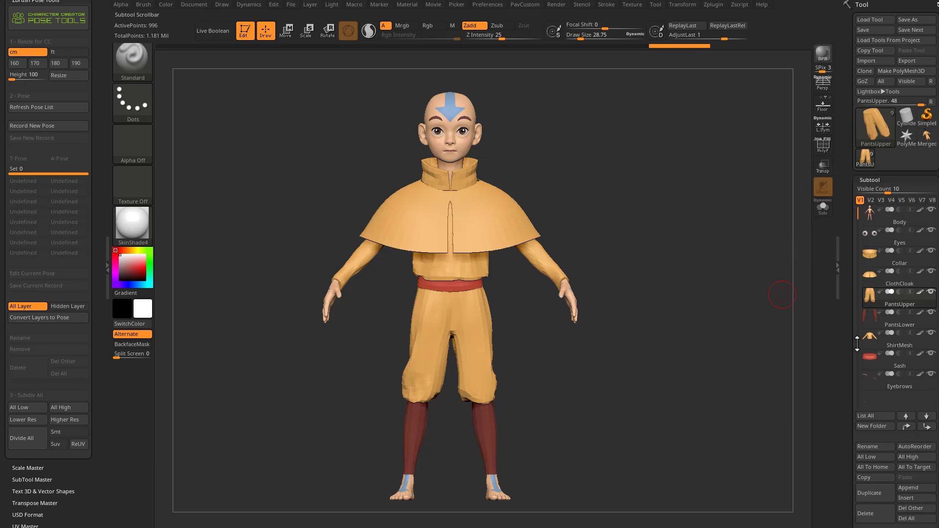
pyautogui.click(928, 142)
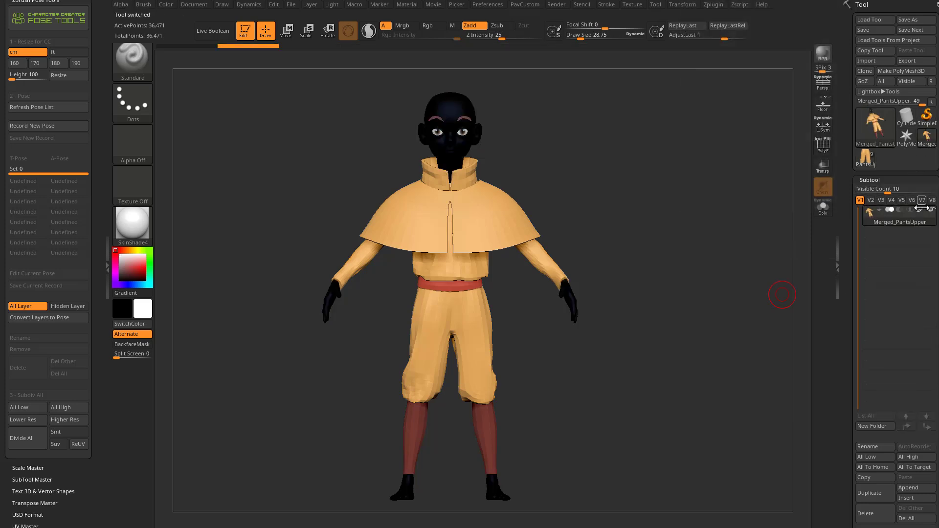
# Step: Show the polyframe on the merged character and examine its topology and polygroups from several angles
pyautogui.moveTo(921, 215)
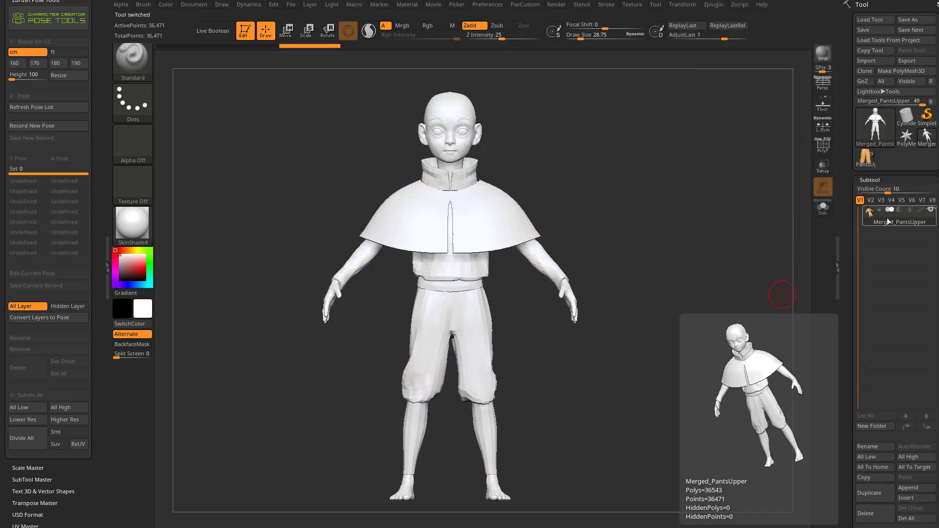
pyautogui.click(823, 145)
pyautogui.keyDown('alt'); pyautogui.moveTo(619, 183); pyautogui.dragTo(638, 199); pyautogui.keyUp('alt')
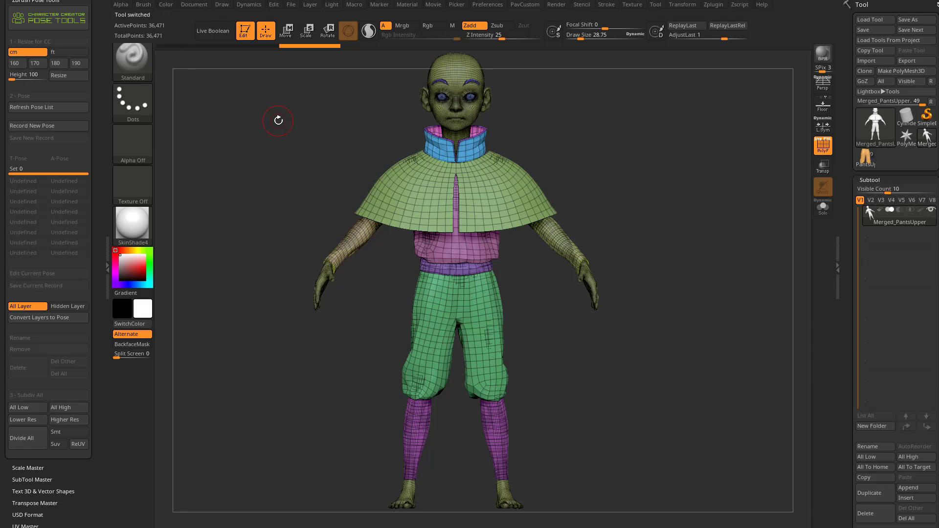
pyautogui.moveTo(632, 145); pyautogui.dragTo(635, 170)
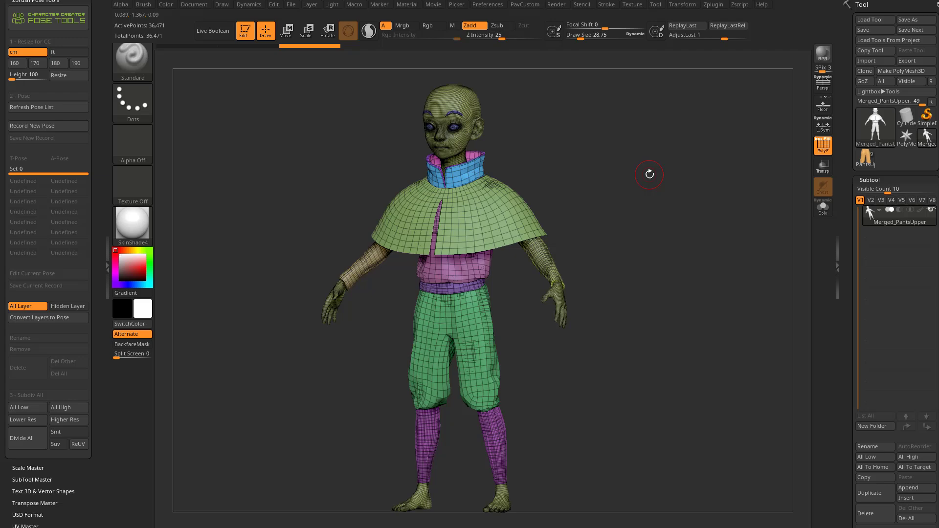
pyautogui.keyDown('shift'); pyautogui.moveTo(650, 174); pyautogui.dragTo(633, 161); pyautogui.keyUp('shift')
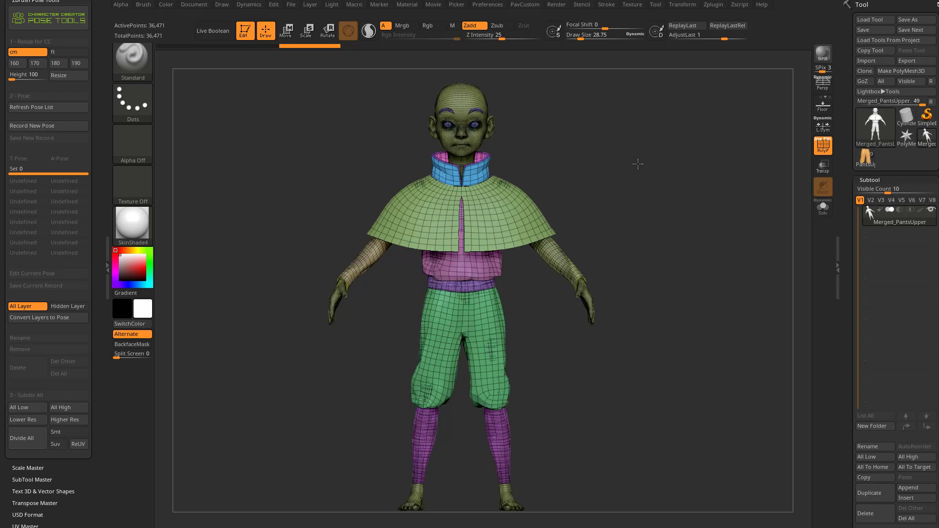
pyautogui.moveTo(260, 76); pyautogui.dragTo(643, 160)
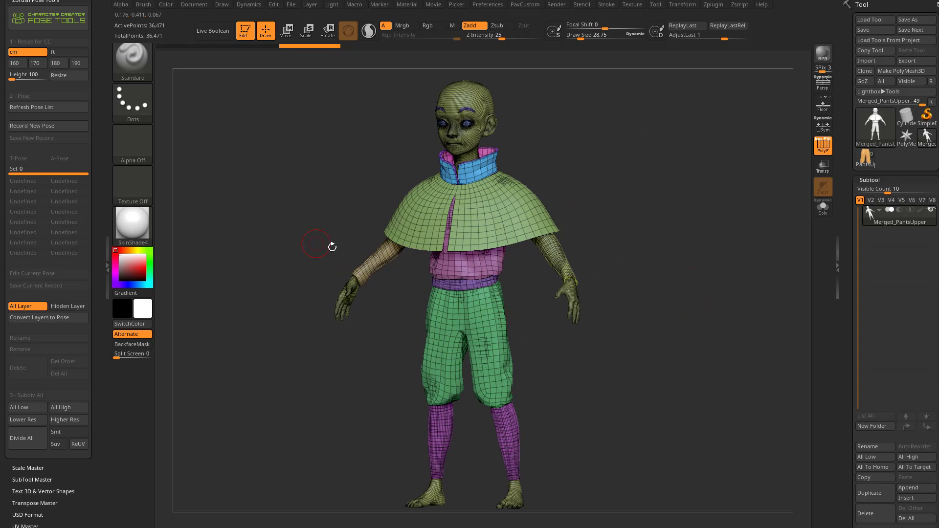
# Step: Delete the Merged_PantsUpper mesh and return to the original character tool with separate subtools
pyautogui.click(874, 514)
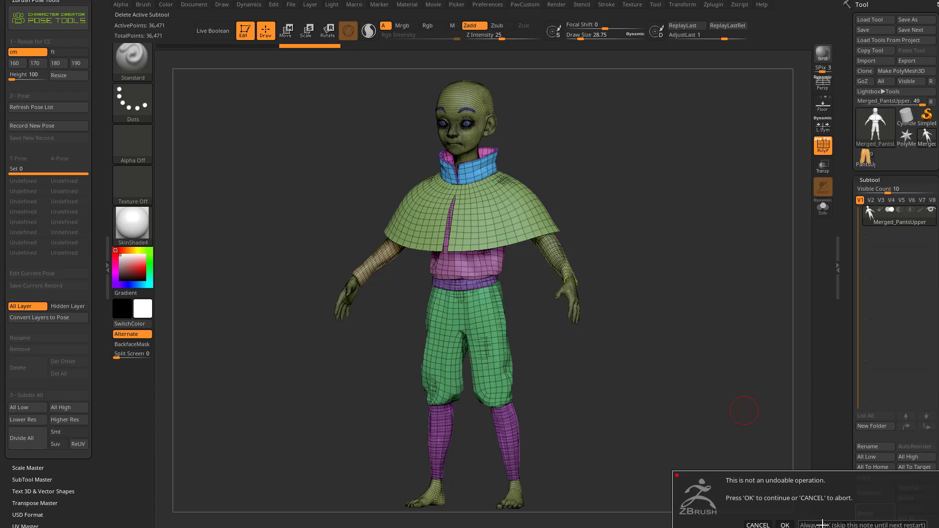
pyautogui.click(784, 525)
pyautogui.click(928, 138)
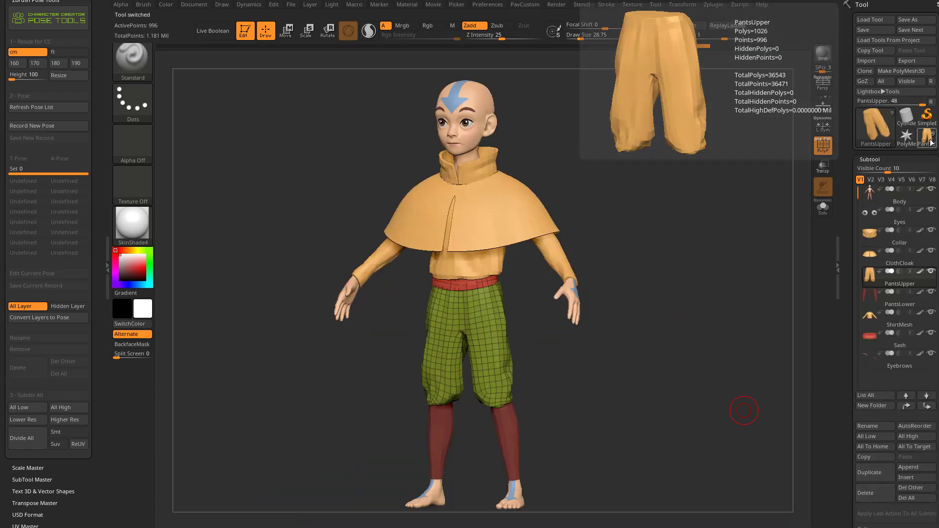
# Step: Set all subtools to their highest subdivision level and hide the polyframe
pyautogui.keyDown('alt'); pyautogui.moveTo(626, 329); pyautogui.dragTo(619, 312); pyautogui.keyUp('alt')
pyautogui.moveTo(844, 365); pyautogui.dragTo(843, 319)
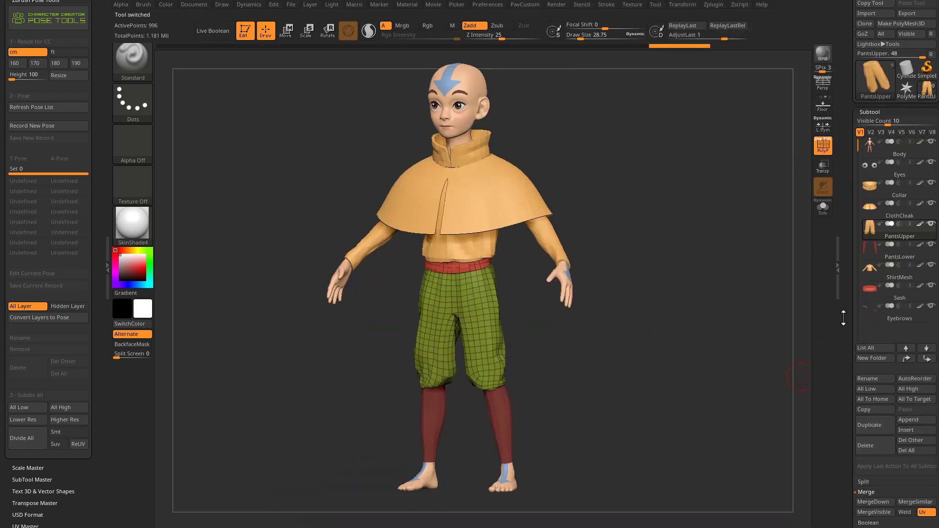
pyautogui.click(907, 390)
pyautogui.click(823, 145)
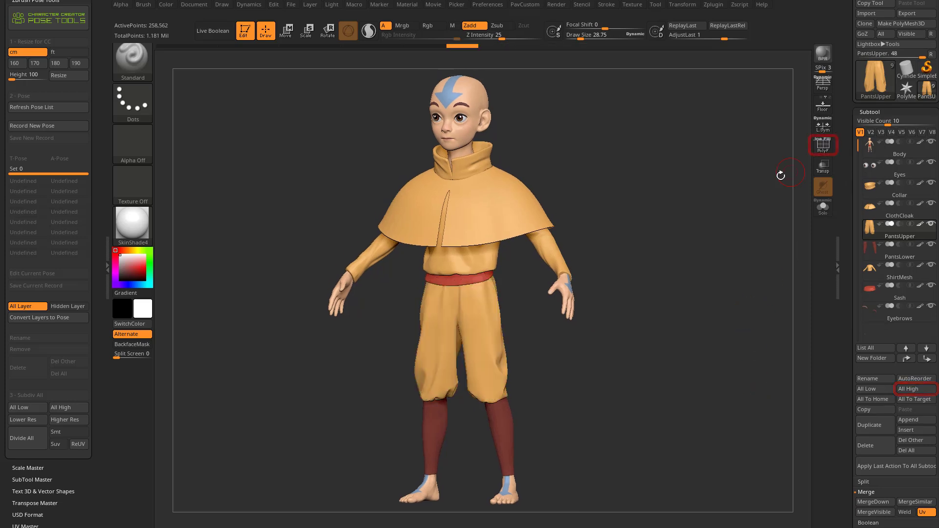
pyautogui.keyDown('shift'); pyautogui.moveTo(796, 168); pyautogui.dragTo(705, 213); pyautogui.keyUp('shift')
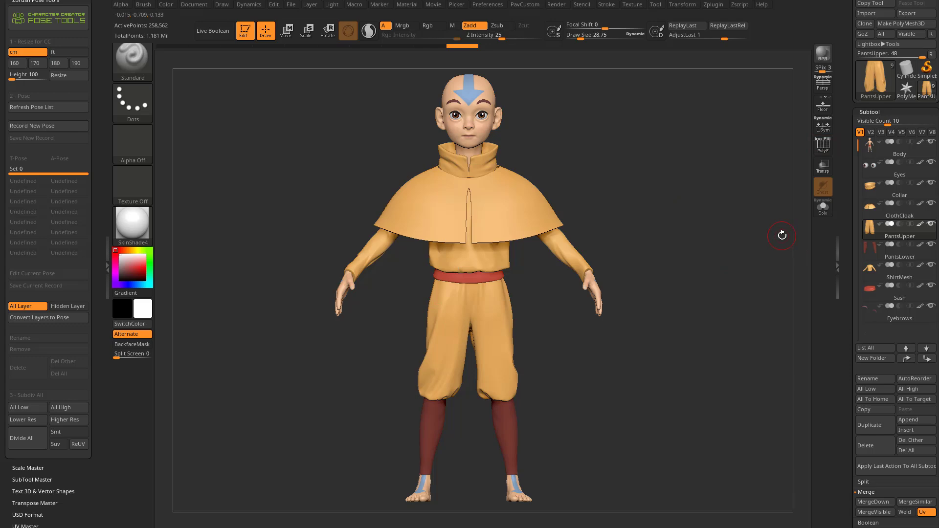
# Step: Make the Body subtool active and examine its UV Map settings and the Body_BC texture map
pyautogui.click(902, 154)
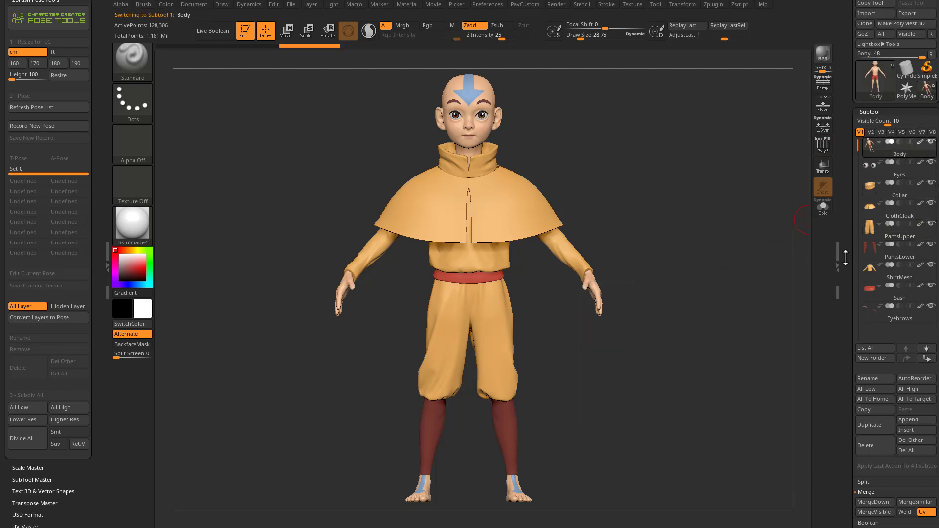
pyautogui.scroll(-10, 875, 293)
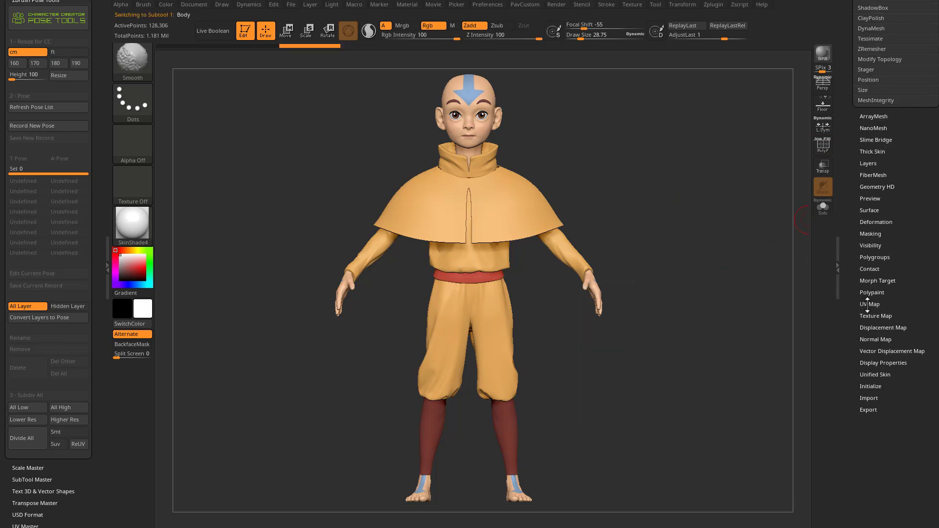
pyautogui.click(867, 305)
pyautogui.click(869, 413)
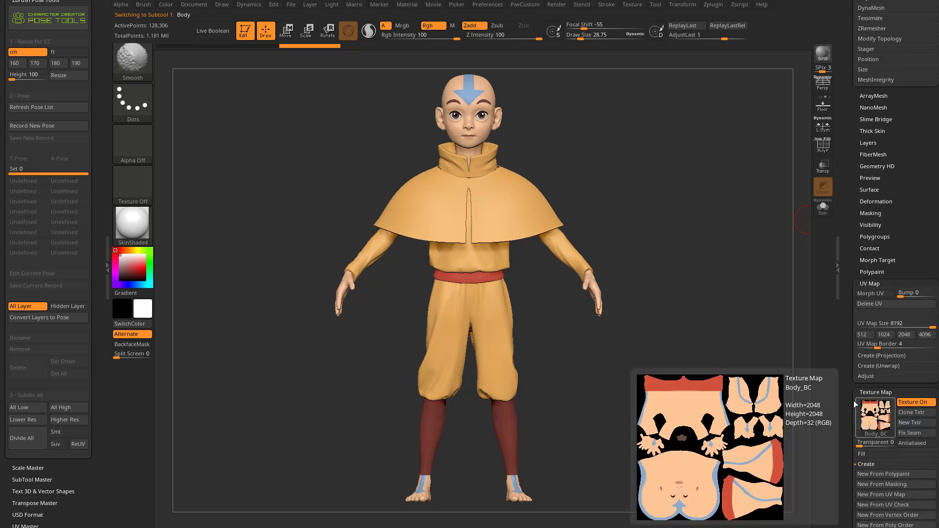
pyautogui.scroll(-3, 845, 343)
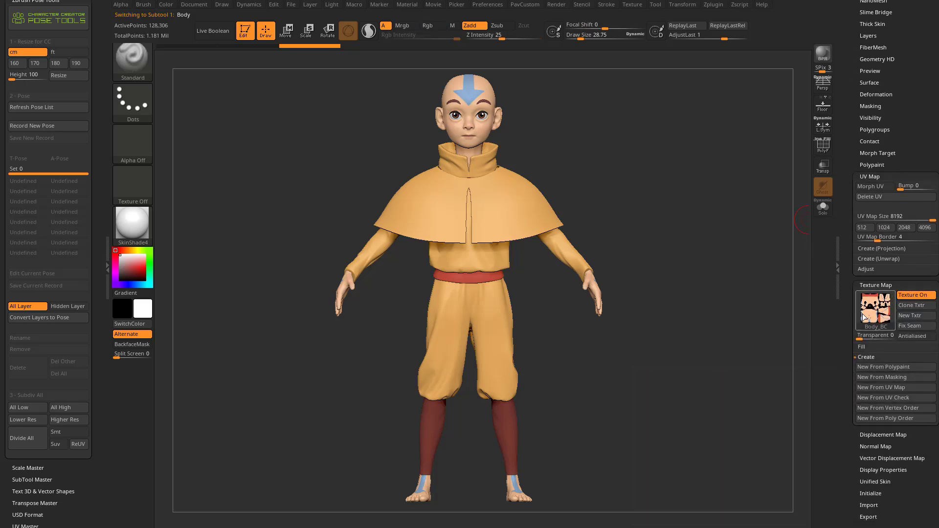
pyautogui.moveTo(864, 317)
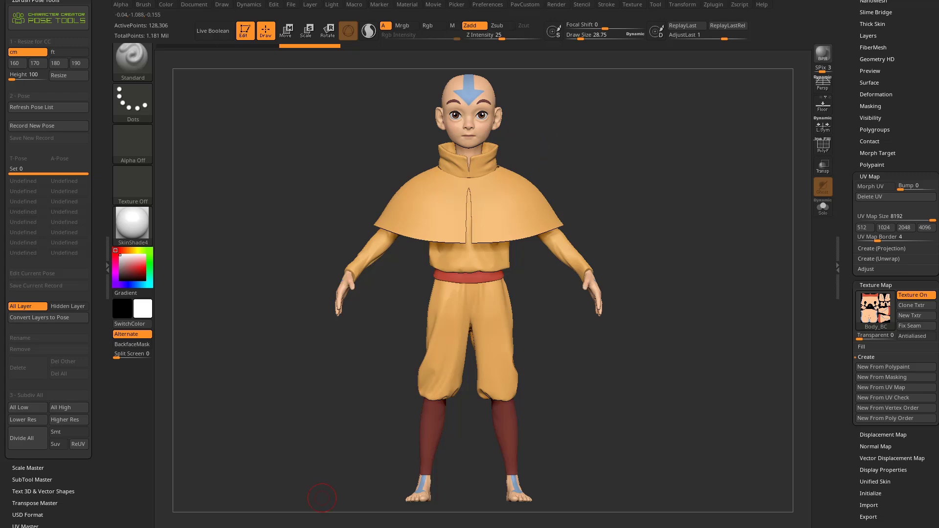
# Step: Switch to the browser to look over the "ZBrush 2023 - What's New?" playlist, and return to ZBrush
pyautogui.hotkey('alt', 'Tab')
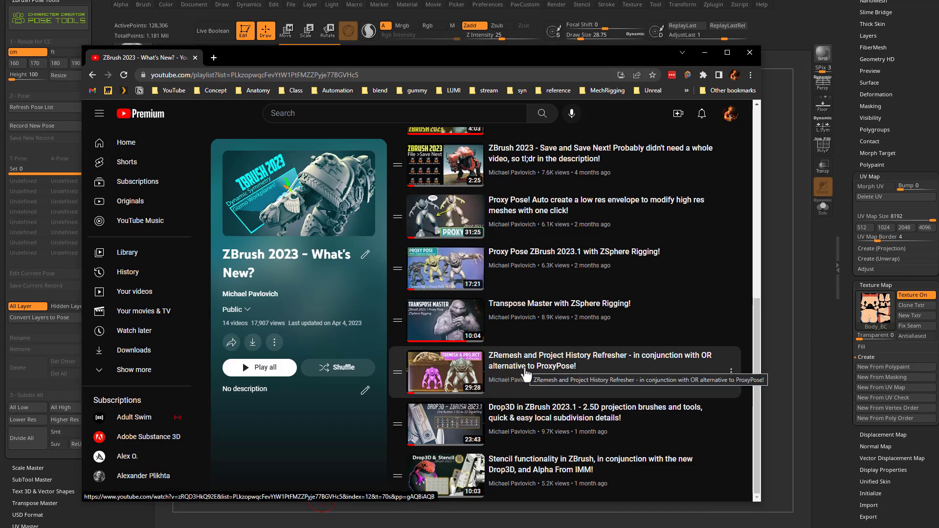
pyautogui.click(704, 53)
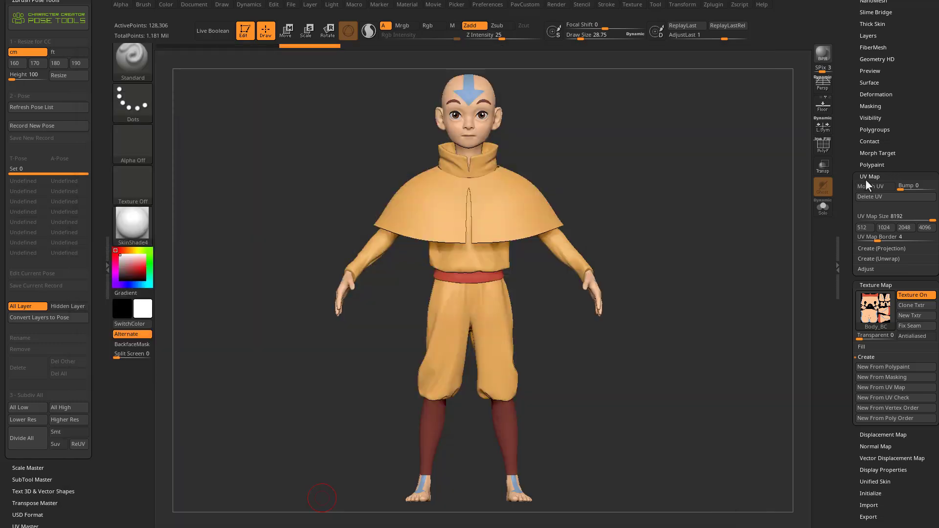
# Step: Compare the Body at its lowest and highest subdivision levels, finishing at SDiv 2
pyautogui.scroll(10, 851, 198)
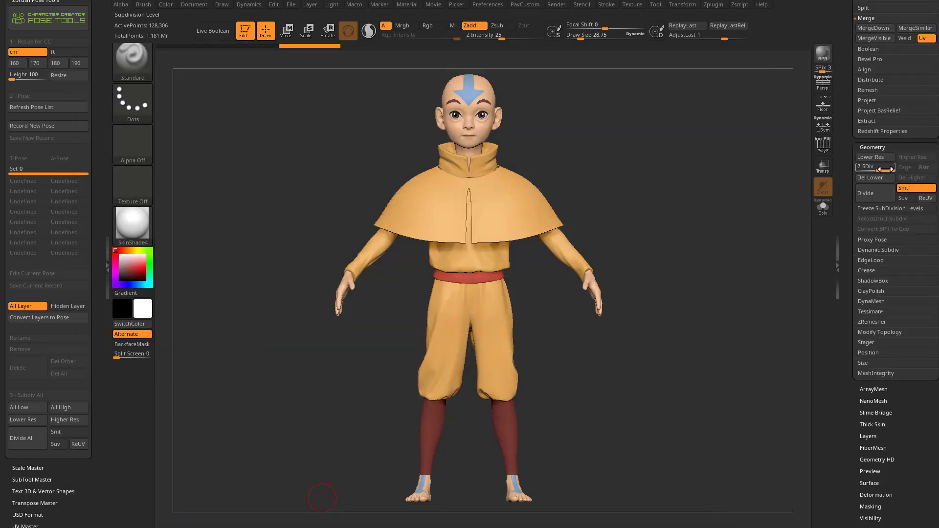
pyautogui.click(858, 167)
pyautogui.click(888, 167)
pyautogui.click(864, 167)
pyautogui.click(888, 167)
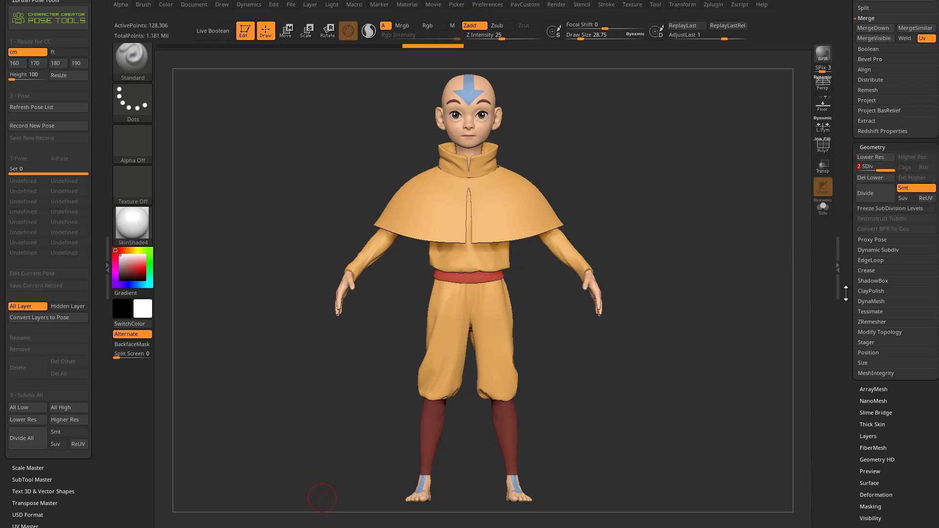
# Step: Set the Body's UV map size to 2048
pyautogui.scroll(-15, 846, 292)
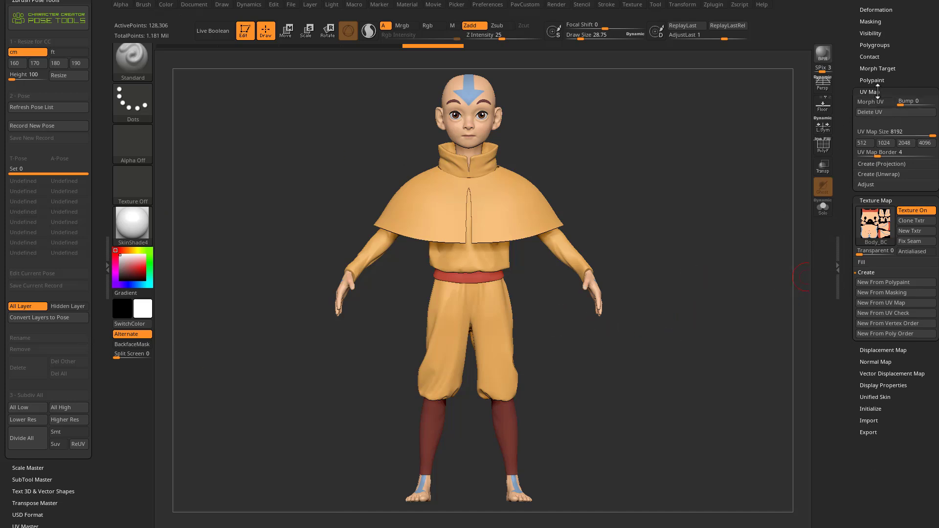
pyautogui.click(886, 143)
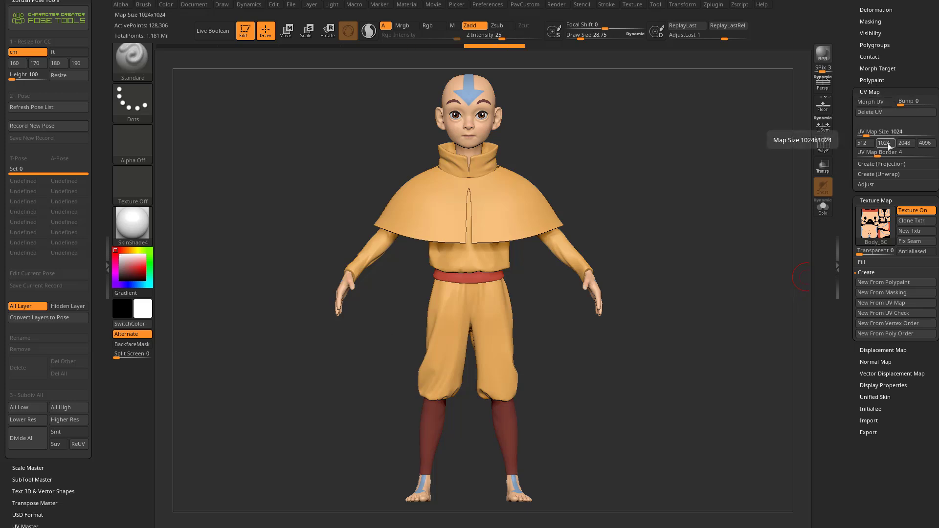
pyautogui.click(903, 143)
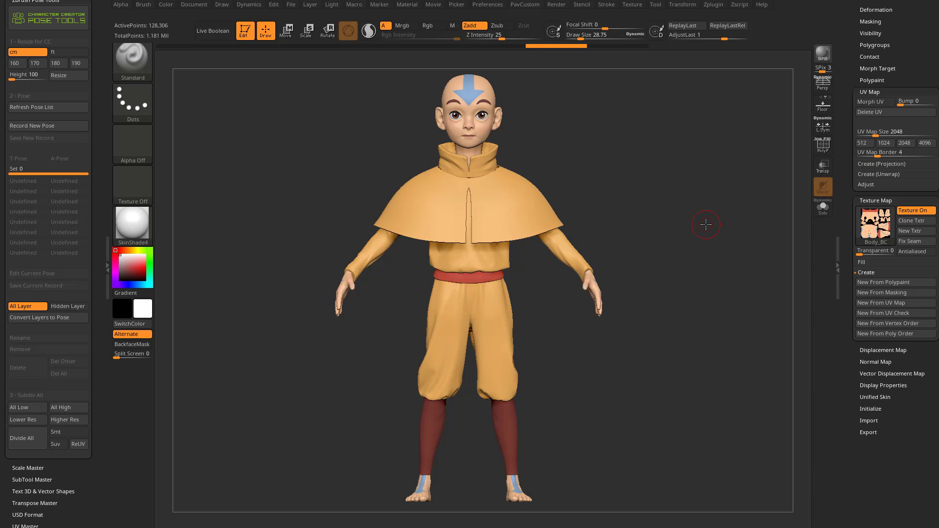
# Step: Make the ClothCloak subtool active and show its polyframe
pyautogui.moveTo(643, 197); pyautogui.dragTo(588, 201)
pyautogui.keyDown('alt'); pyautogui.click(502, 212); pyautogui.keyUp('alt')
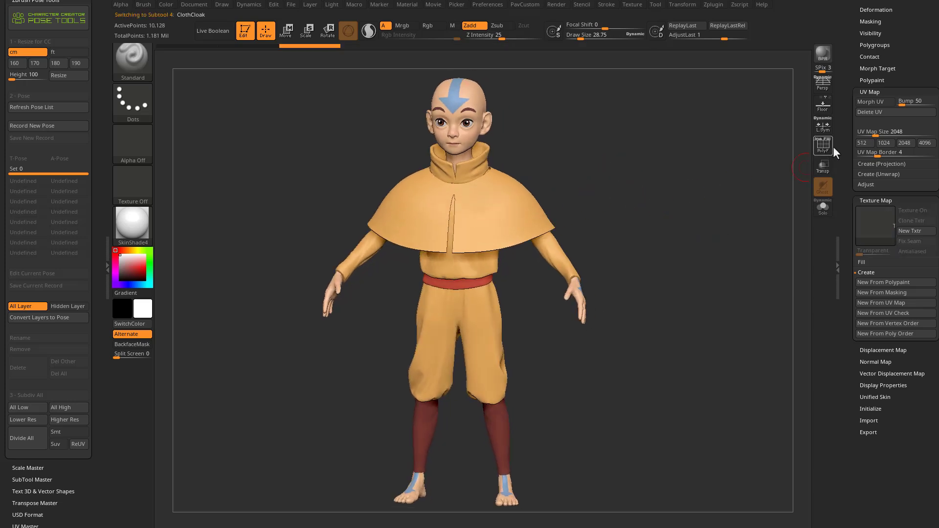
pyautogui.scroll(10, 844, 263)
pyautogui.scroll(4, 843, 263)
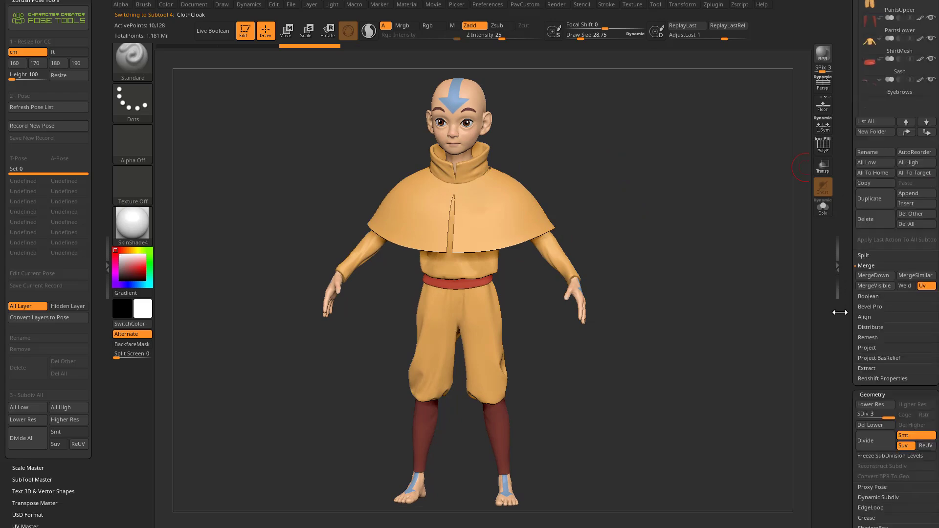
pyautogui.click(823, 145)
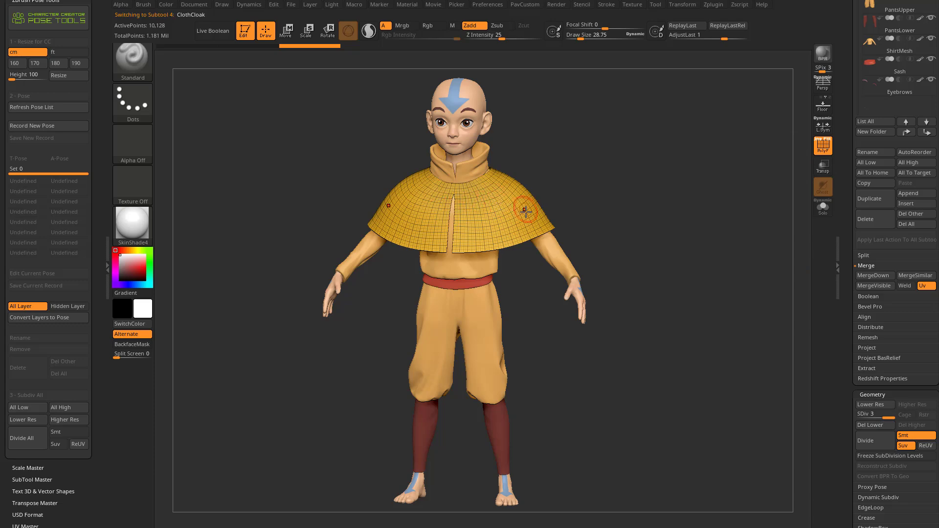
# Step: Compare the cloak's lowest subdivision level with SDiv 3 and examine its topology from several angles
pyautogui.moveTo(882, 413); pyautogui.dragTo(857, 414)
pyautogui.moveTo(591, 225); pyautogui.dragTo(679, 264)
pyautogui.moveTo(865, 412); pyautogui.dragTo(888, 413)
pyautogui.keyDown('shift'); pyautogui.moveTo(731, 408); pyautogui.dragTo(641, 241); pyautogui.keyUp('shift')
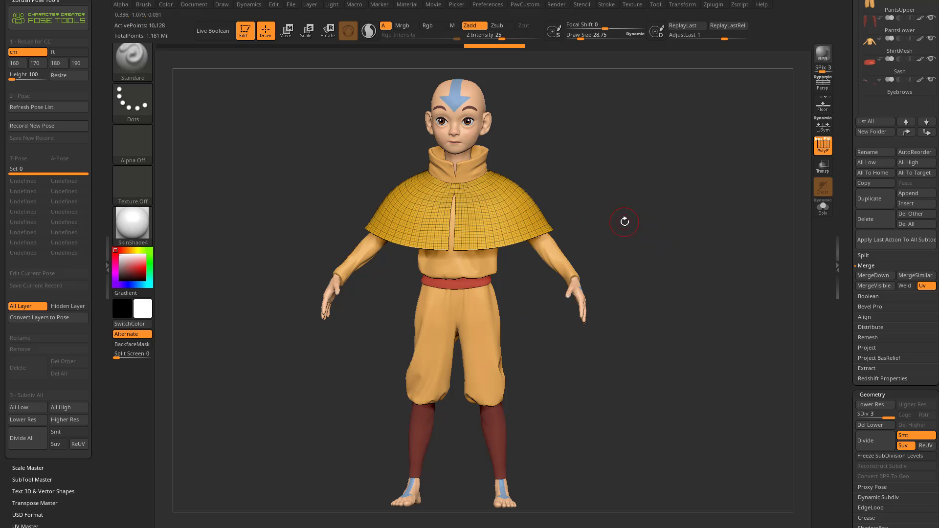
pyautogui.moveTo(609, 187)
pyautogui.keyDown('alt'); pyautogui.mouseDown()
pyautogui.moveTo(579, 283)
pyautogui.moveTo(622, 250)
pyautogui.moveTo(639, 293)
pyautogui.mouseUp(); pyautogui.keyUp('alt')
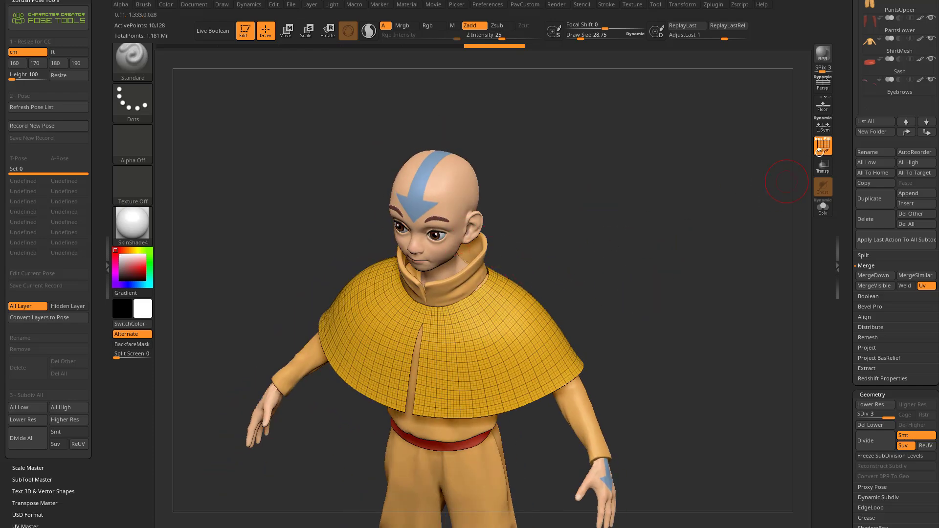
# Step: Hide the cloak's polyframe and set the draw size to about 33
pyautogui.hotkey('shift', 'f')
pyautogui.press('s')
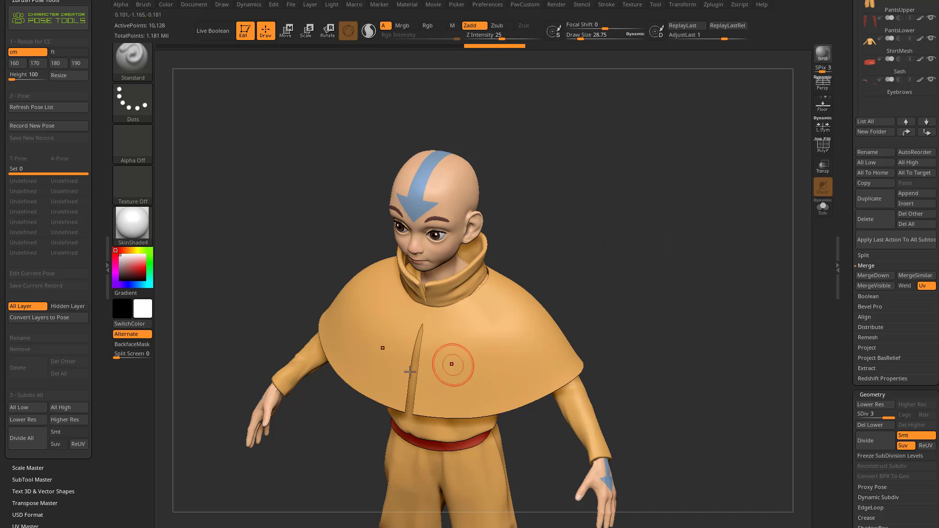
pyautogui.keyDown('shift'); pyautogui.moveTo(610, 252); pyautogui.dragTo(660, 282); pyautogui.keyUp('shift')
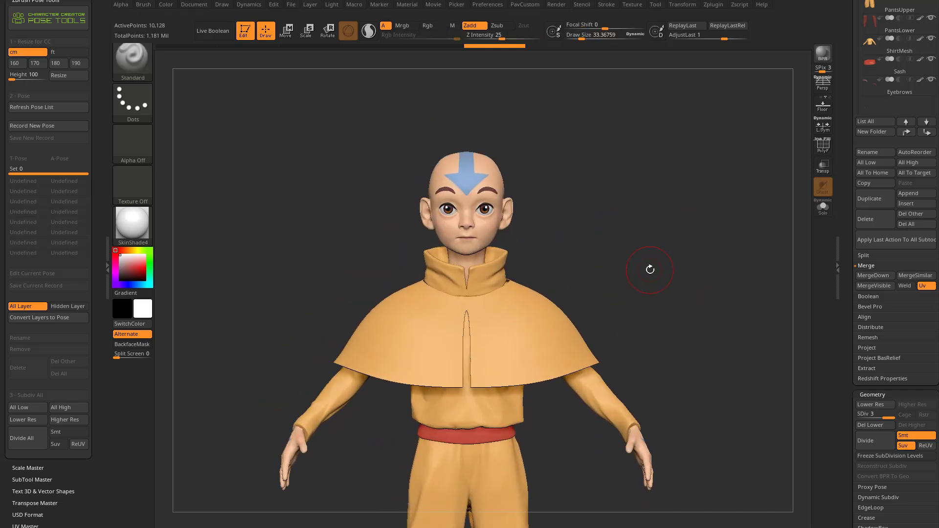
pyautogui.moveTo(704, 253); pyautogui.dragTo(698, 274)
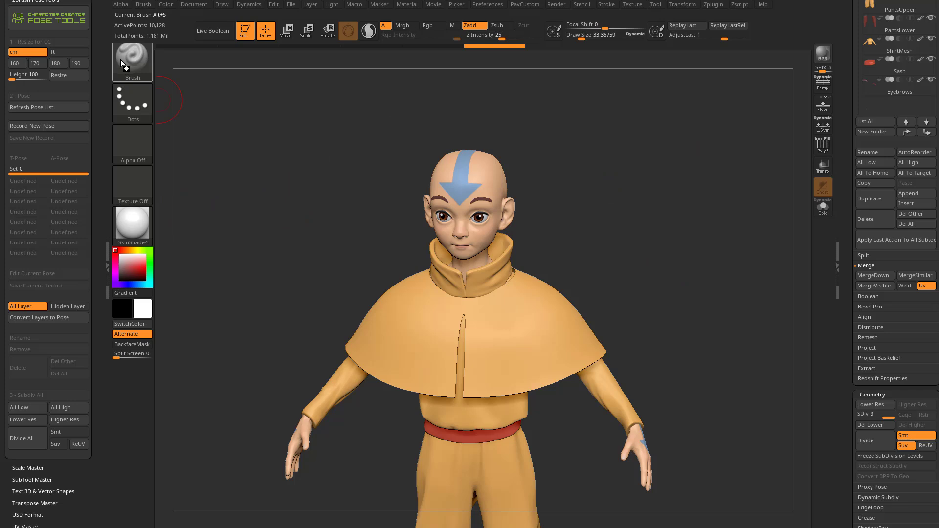
# Step: Expand UV Master in the Zplugin palette and create a working clone of the cloak with Work On Clone
pyautogui.scroll(5, 76, 42)
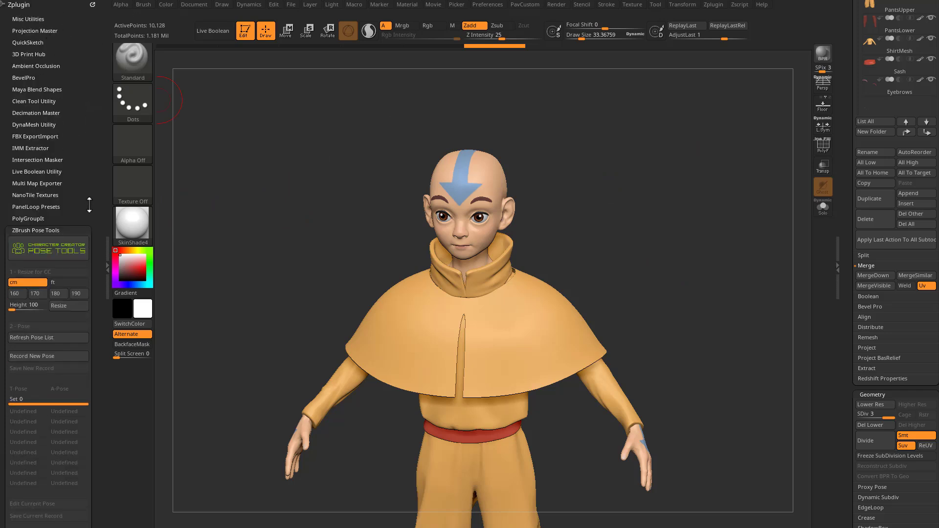
pyautogui.scroll(-9, 94, 220)
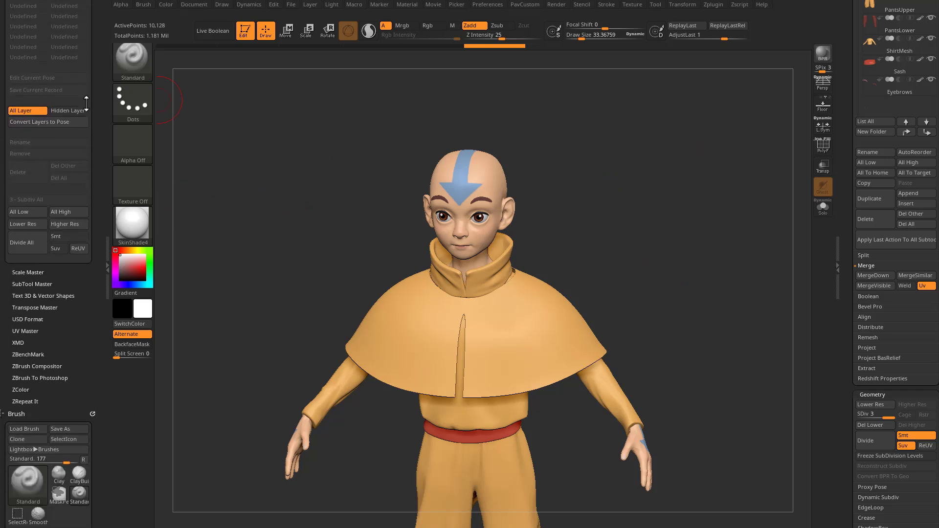
pyautogui.click(26, 301)
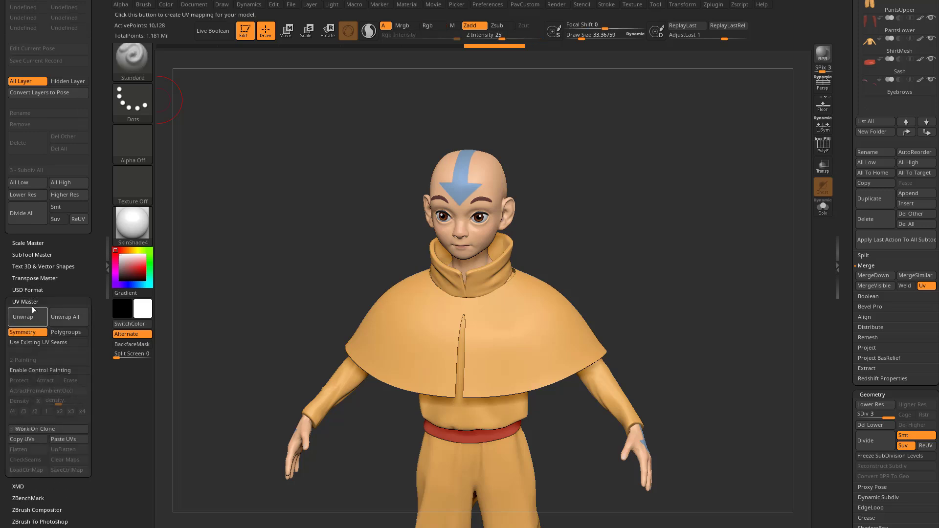
pyautogui.scroll(-5, 871, 293)
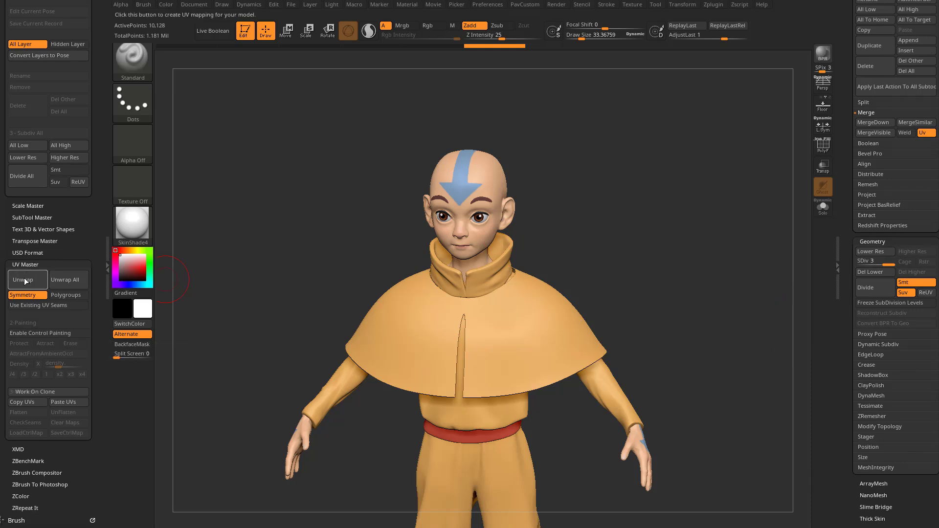
pyautogui.click(22, 392)
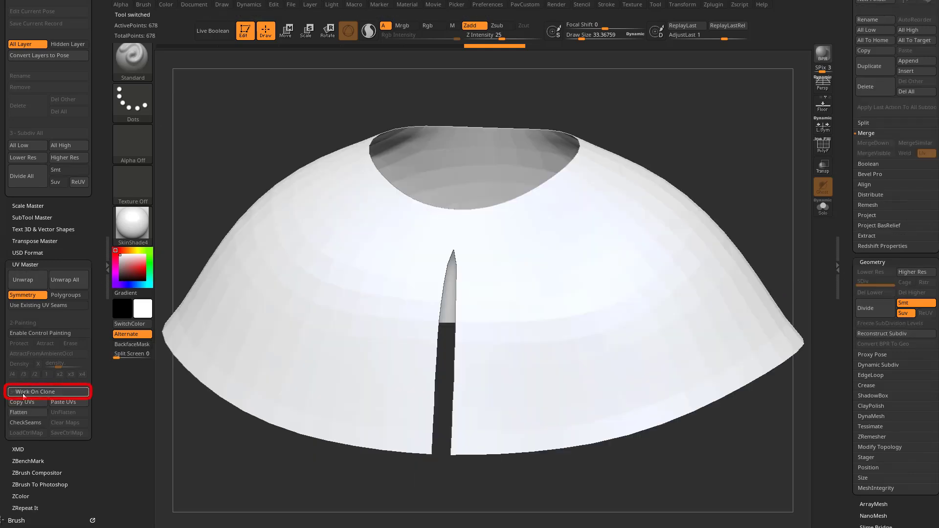
# Step: Reduce the draw size to about 7, face the cloak clone frontally, and show its polyframe
pyautogui.moveTo(667, 147)
pyautogui.keyDown('alt'); pyautogui.mouseDown()
pyautogui.moveTo(653, 122)
pyautogui.moveTo(655, 167)
pyautogui.mouseUp(); pyautogui.keyUp('alt')
pyautogui.press('s')
pyautogui.keyDown('alt'); pyautogui.moveTo(629, 294); pyautogui.dragTo(603, 155); pyautogui.keyUp('alt')
pyautogui.keyDown('alt'); pyautogui.moveTo(601, 182); pyautogui.dragTo(611, 130); pyautogui.keyUp('alt')
pyautogui.moveTo(669, 170); pyautogui.dragTo(677, 190)
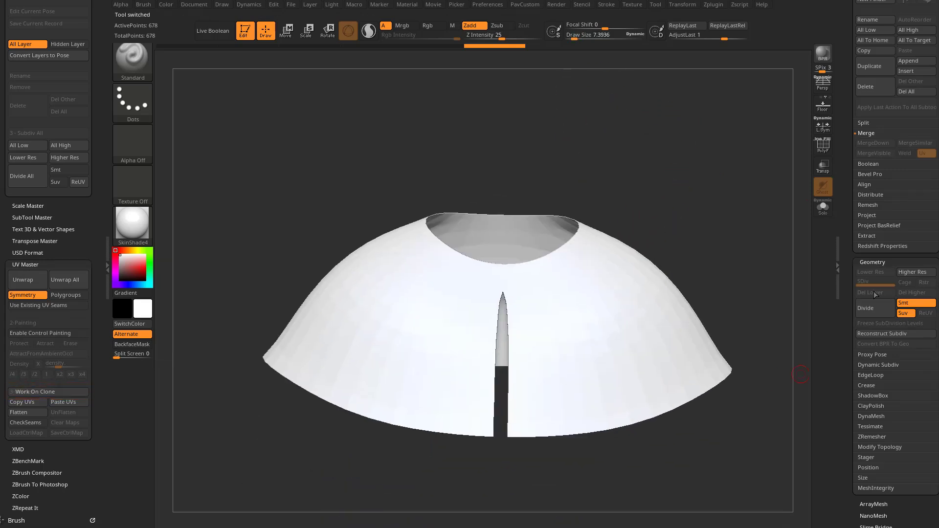
pyautogui.click(823, 145)
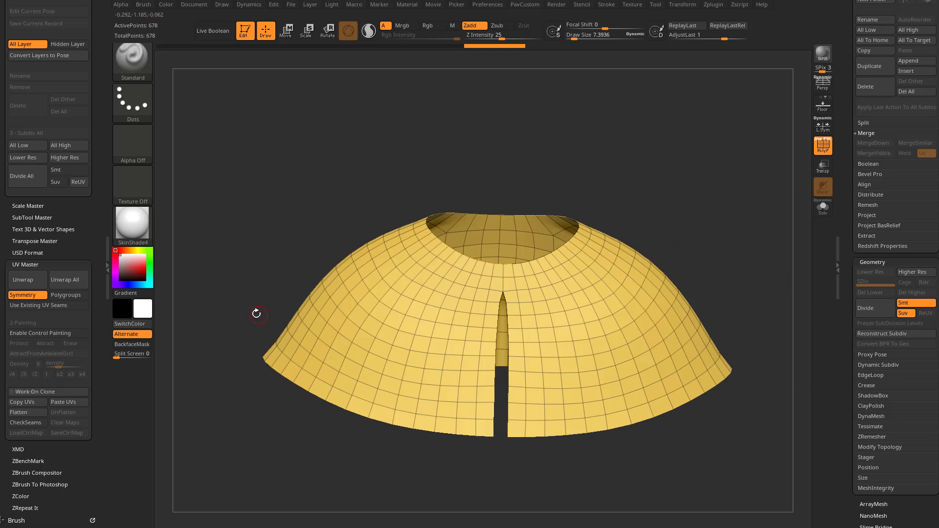
# Step: Unwrap the cloak clone with Symmetry enabled and flatten it to display its UV layout
pyautogui.click(25, 282)
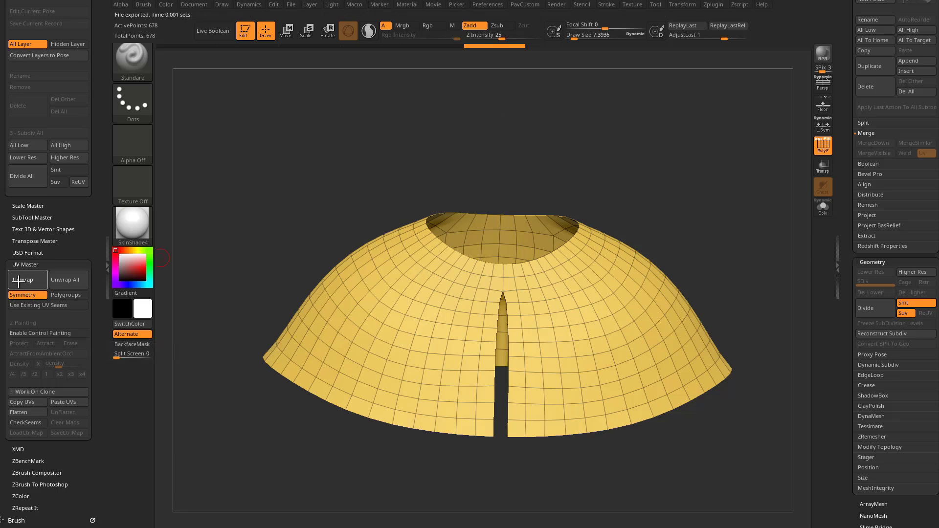
pyautogui.click(24, 414)
pyautogui.keyDown('alt'); pyautogui.moveTo(547, 252); pyautogui.dragTo(489, 240); pyautogui.keyUp('alt')
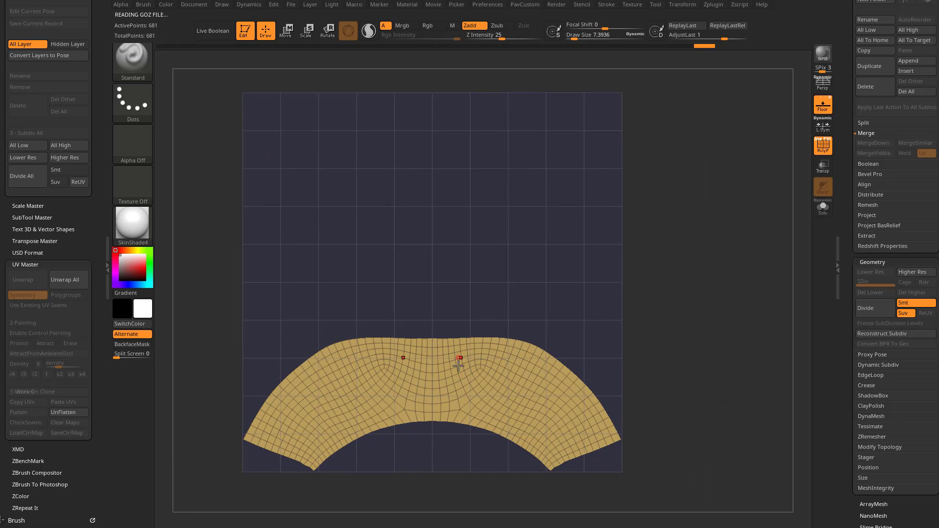
# Step: Turn the flattened cloak UV island diagonally within the UV square using the gizmo, and unflatten the clone
pyautogui.press('x')
pyautogui.press('w')
pyautogui.keyDown('alt'); pyautogui.click(432, 379); pyautogui.keyUp('alt')
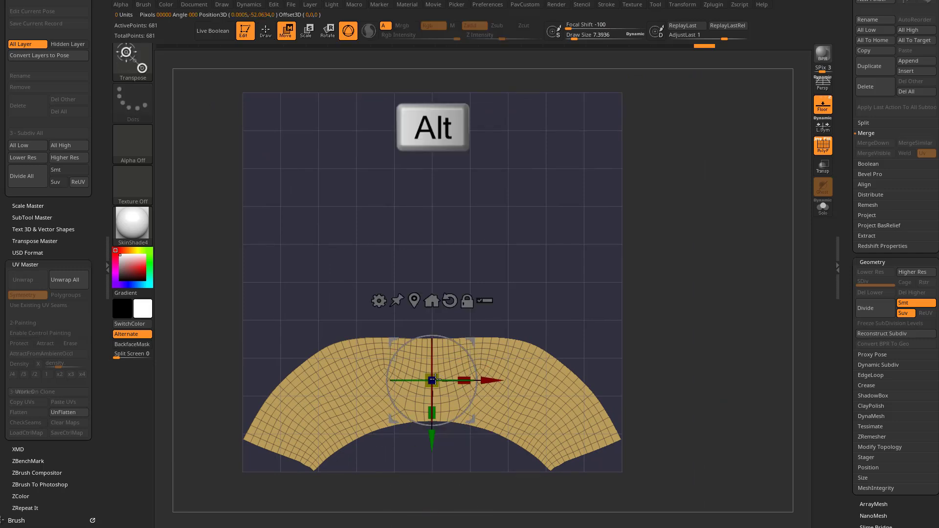
pyautogui.moveTo(474, 341); pyautogui.dragTo(444, 330)
pyautogui.moveTo(450, 270); pyautogui.dragTo(460, 310)
pyautogui.press('e')
pyautogui.moveTo(510, 269); pyautogui.dragTo(505, 283)
pyautogui.press('q')
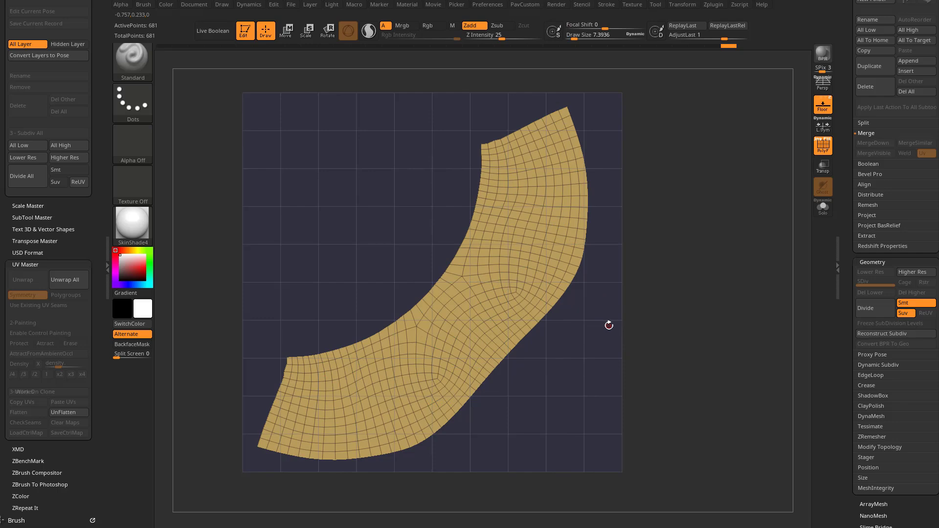
pyautogui.click(67, 412)
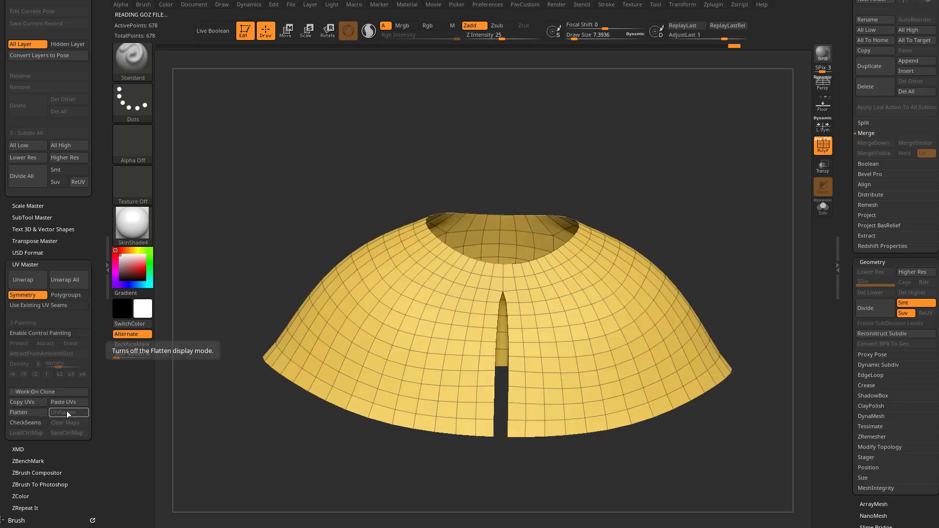
# Step: Copy the cloak clone's UVs, switch back to the full character tool, and paste the UVs onto the ClothCloak_1 subtool
pyautogui.click(34, 403)
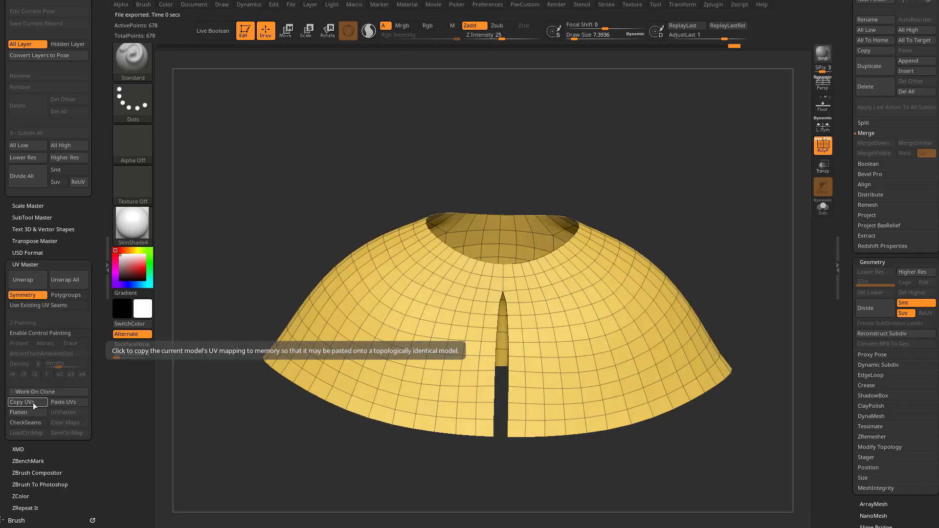
pyautogui.moveTo(853, 193); pyautogui.dragTo(860, 325)
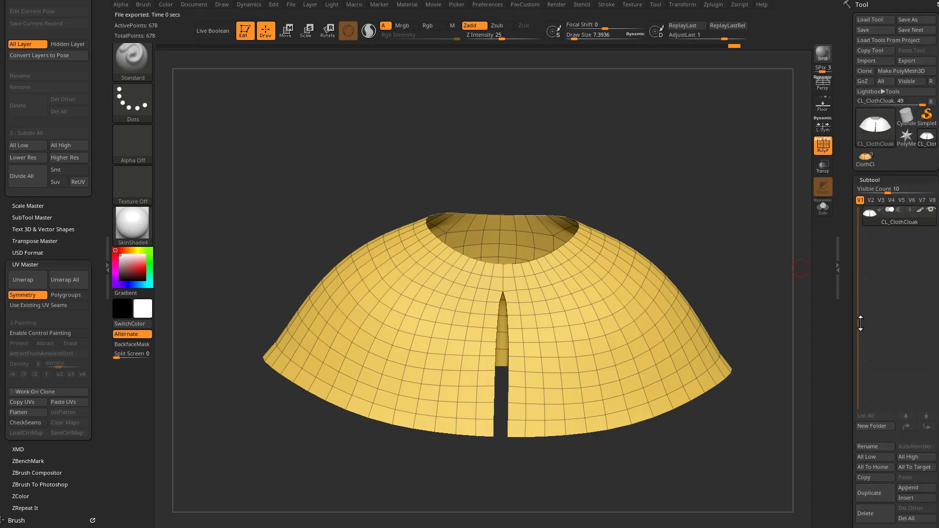
pyautogui.click(865, 158)
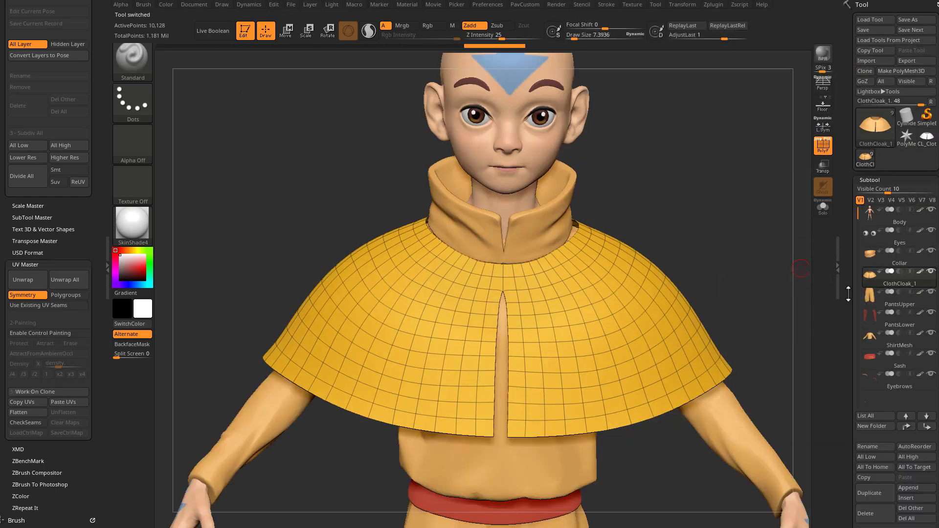
pyautogui.moveTo(898, 281)
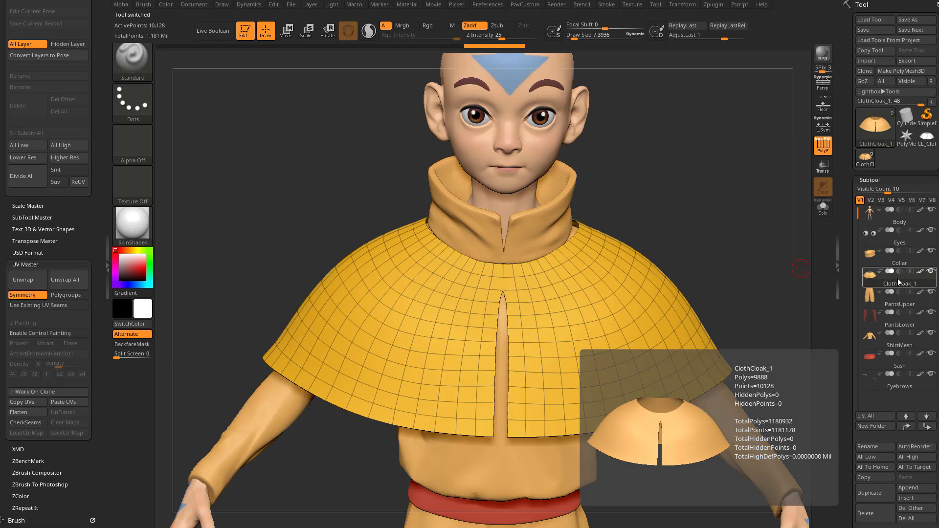
pyautogui.moveTo(848, 290); pyautogui.dragTo(842, 181)
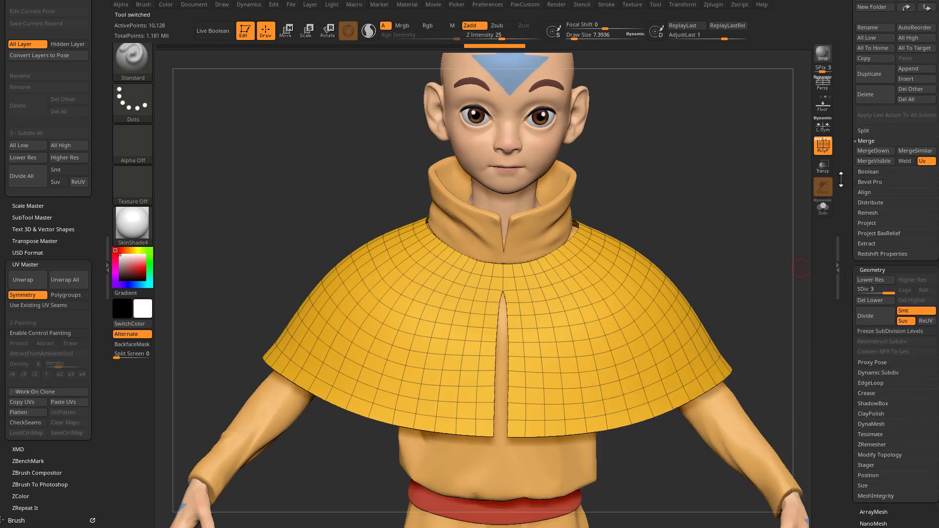
pyautogui.click(68, 402)
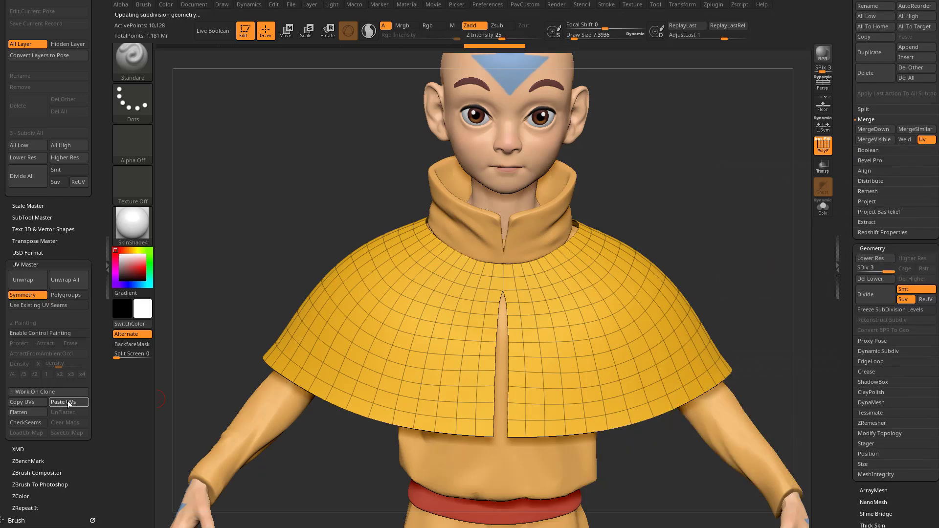
# Step: Rename the cloak subtool as ClothCloak
pyautogui.moveTo(846, 210); pyautogui.dragTo(848, 282)
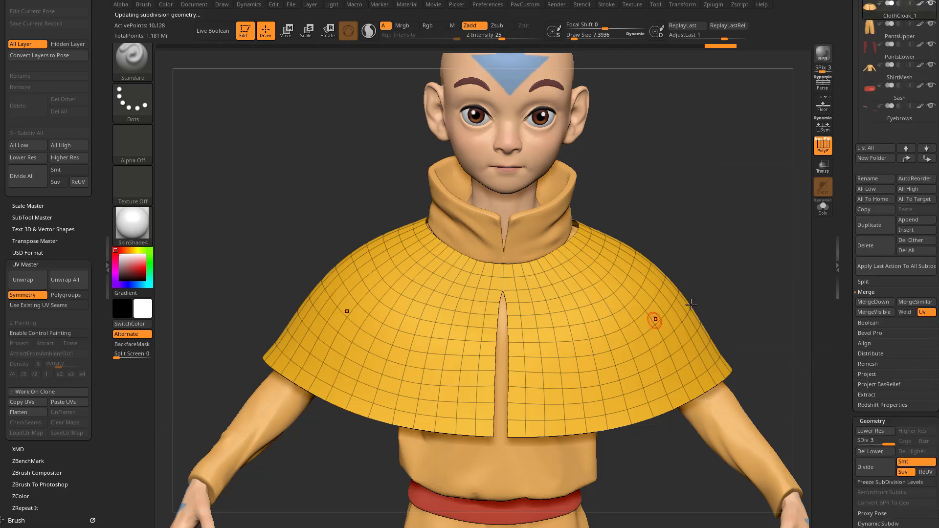
pyautogui.moveTo(849, 313); pyautogui.dragTo(846, 391)
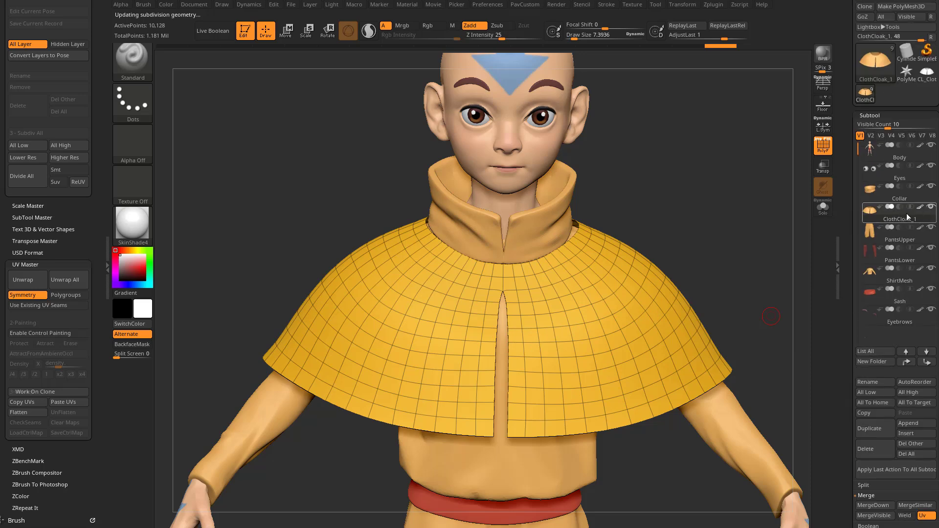
pyautogui.click(872, 382)
pyautogui.press('BackSpace')
pyautogui.press('BackSpace')
pyautogui.press('Return')
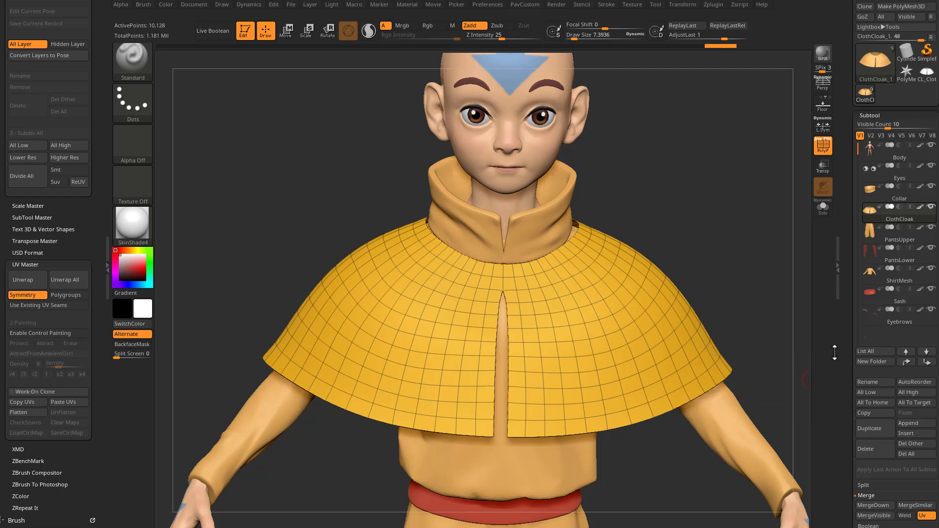
# Step: Create texture maps for the cloak from UV Check and from UV Map to inspect its UV layout
pyautogui.moveTo(848, 336); pyautogui.dragTo(856, 167)
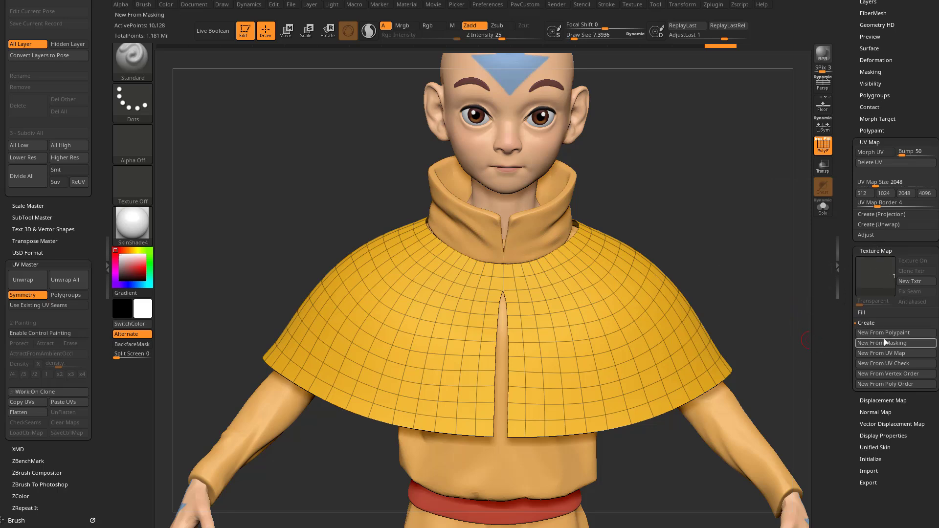
pyautogui.click(878, 366)
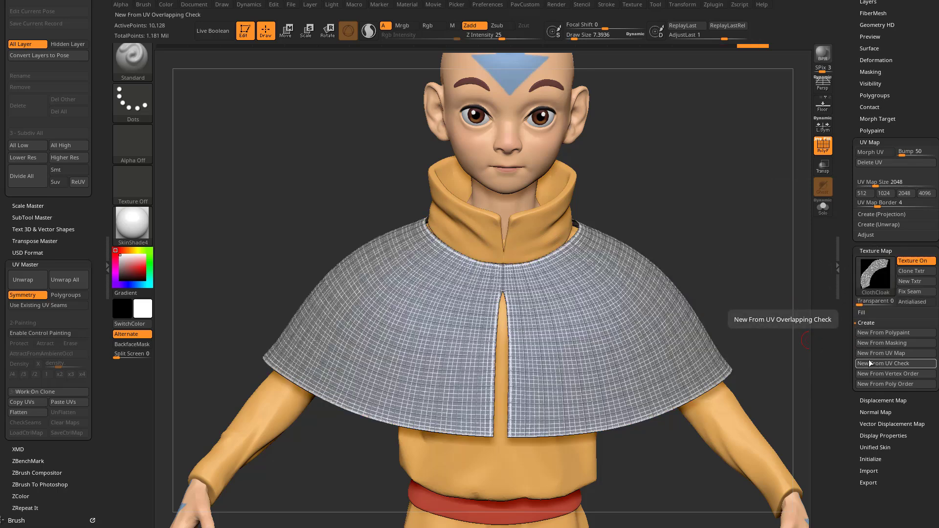
pyautogui.moveTo(869, 274)
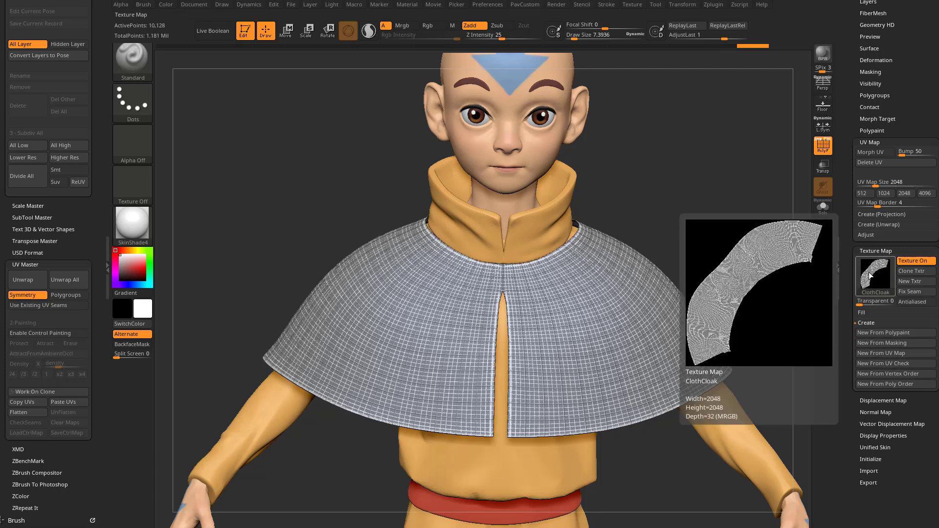
pyautogui.click(873, 354)
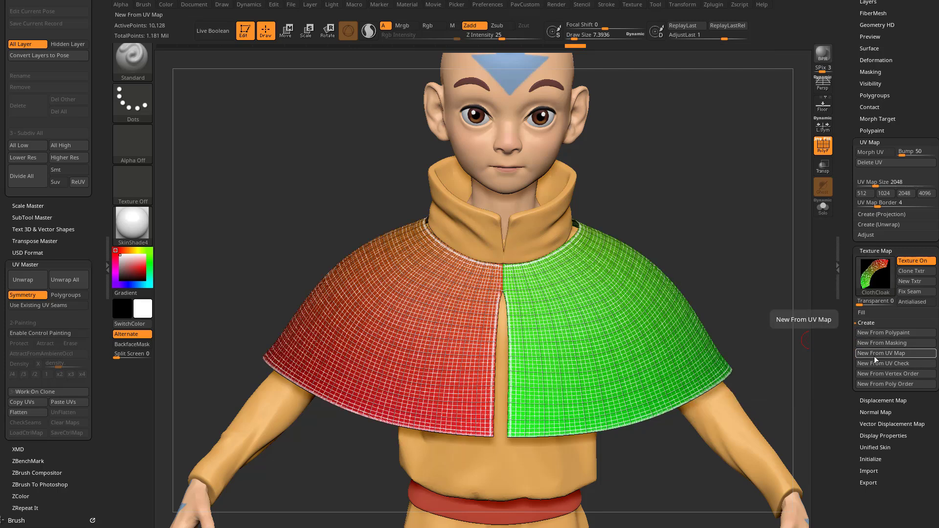
pyautogui.moveTo(869, 271)
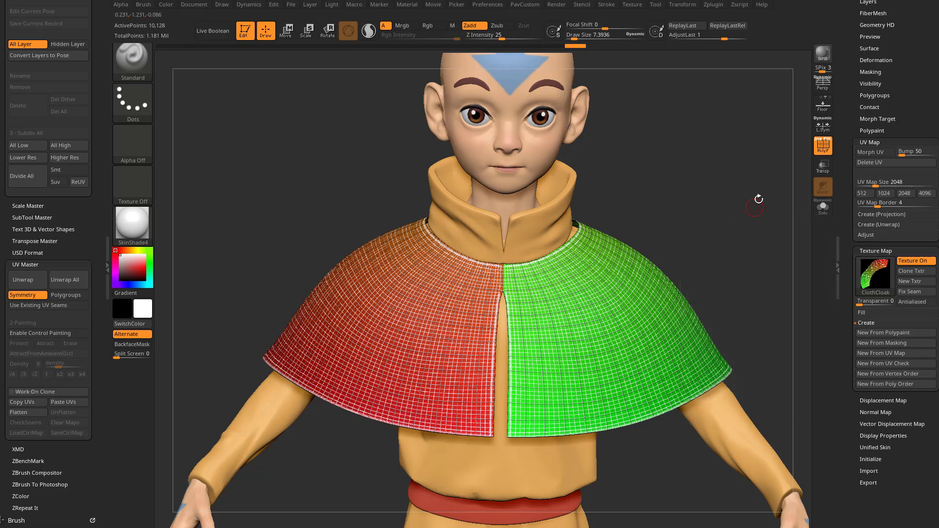
# Step: Hide the polyframe and create a fresh UV Check texture to examine the cloak for overlapping UVs
pyautogui.click(822, 145)
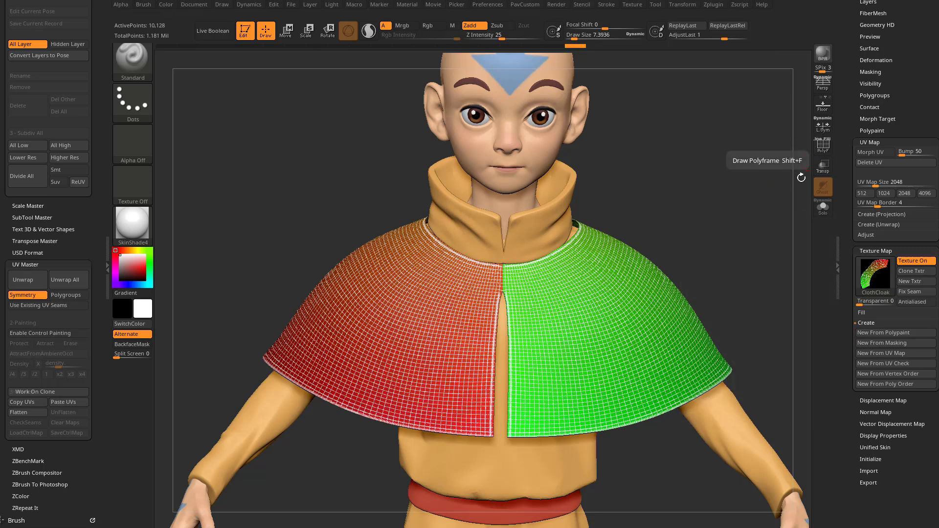
pyautogui.click(877, 363)
pyautogui.moveTo(869, 281)
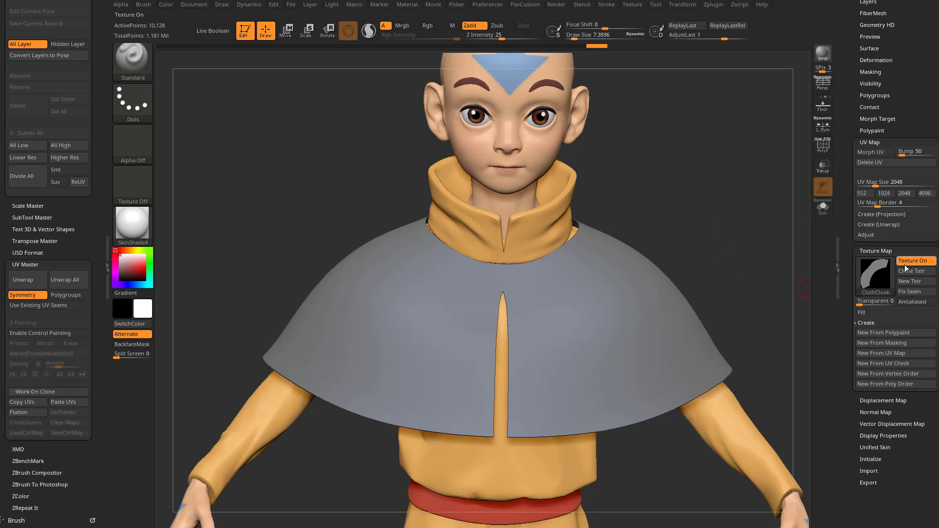
# Step: Turn off the cloak's texture display and clear its texture map with Texture Off
pyautogui.click(904, 263)
pyautogui.click(878, 271)
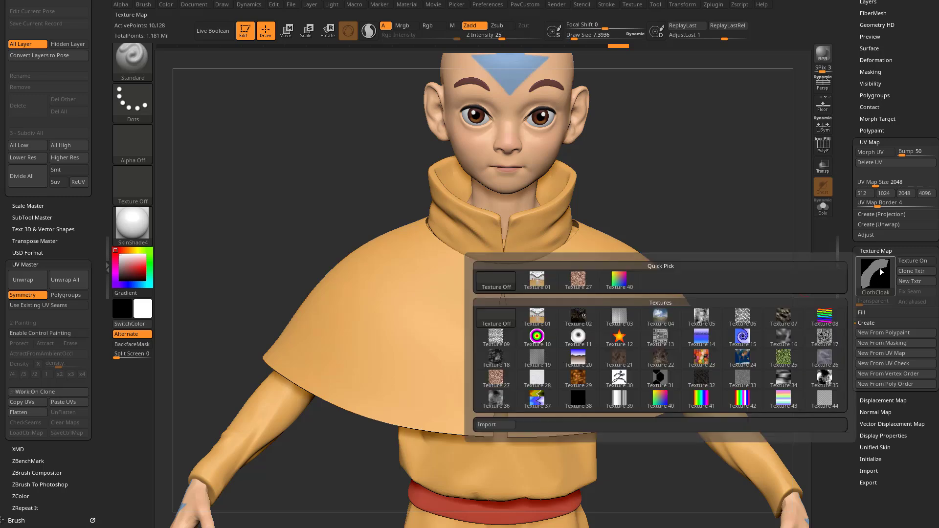
pyautogui.click(493, 281)
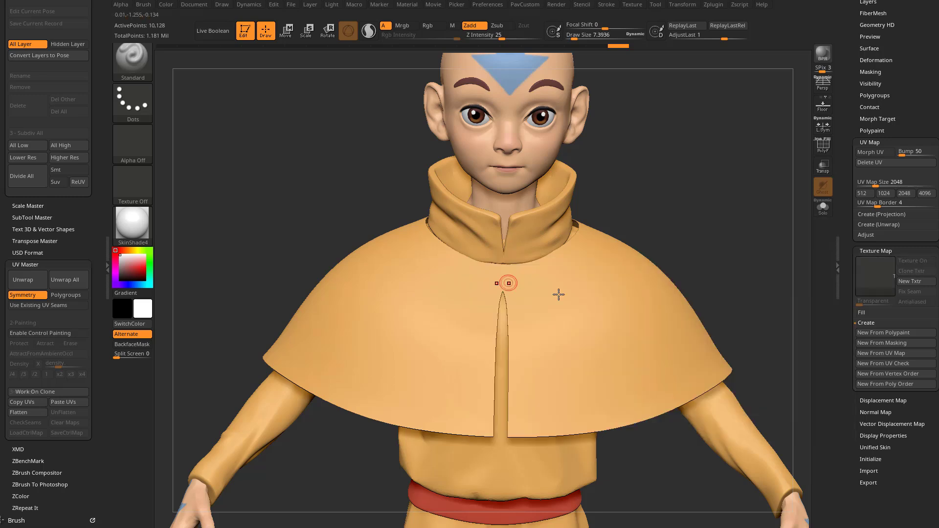
# Step: Increase the draw size to about 24 and send all of the character's subtools to Character Creator through GoZ
pyautogui.moveTo(848, 275); pyautogui.dragTo(851, 456)
pyautogui.keyDown('alt'); pyautogui.moveTo(736, 272); pyautogui.dragTo(714, 216); pyautogui.keyUp('alt')
pyautogui.keyDown('alt'); pyautogui.moveTo(739, 289); pyautogui.dragTo(593, 155); pyautogui.keyUp('alt')
pyautogui.moveTo(663, 226)
pyautogui.keyDown('alt'); pyautogui.mouseDown()
pyautogui.moveTo(649, 203)
pyautogui.moveTo(639, 223)
pyautogui.mouseUp(); pyautogui.keyUp('alt')
pyautogui.moveTo(573, 231)
pyautogui.keyDown('alt'); pyautogui.mouseDown()
pyautogui.moveTo(549, 232)
pyautogui.moveTo(567, 235)
pyautogui.mouseUp(); pyautogui.keyUp('alt')
pyautogui.press('s')
pyautogui.press('s')
pyautogui.moveTo(566, 235)
pyautogui.mouseDown()
pyautogui.moveTo(575, 218)
pyautogui.moveTo(600, 229)
pyautogui.moveTo(610, 202)
pyautogui.mouseUp()
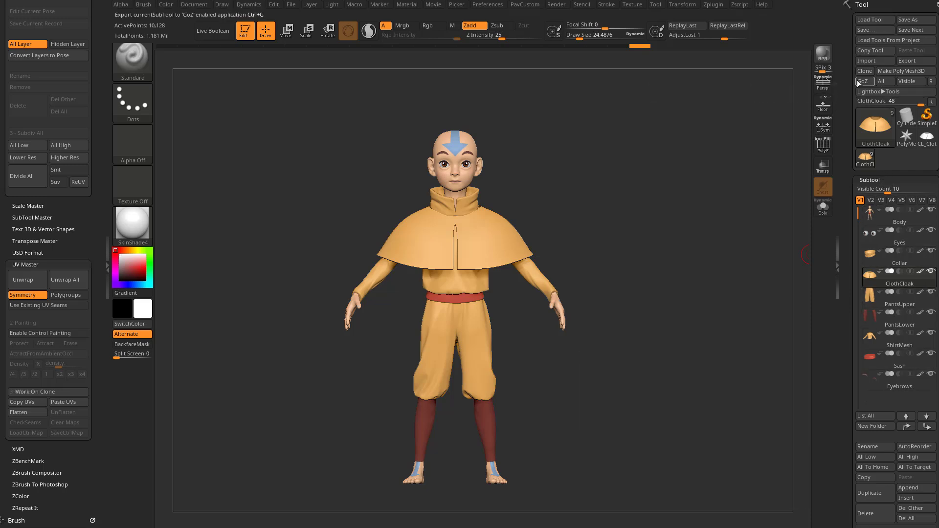
pyautogui.click(890, 83)
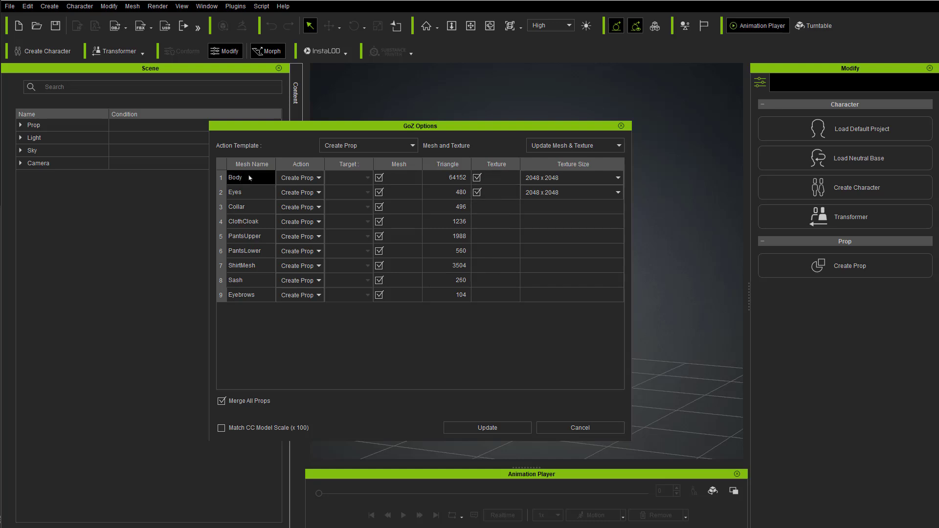
# Step: Set the Eyes texture size to 512 x 512 in the GoZ options and import all meshes as a merged prop
pyautogui.click(582, 193)
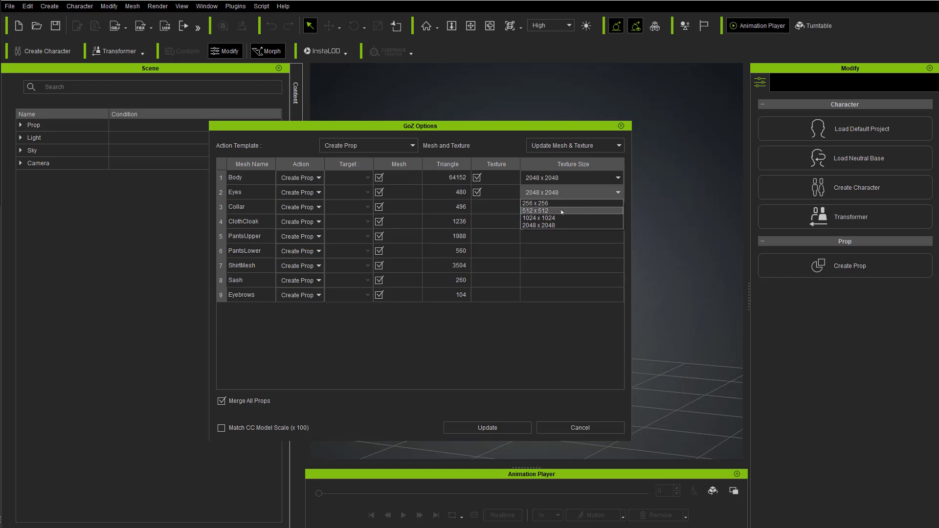
pyautogui.click(561, 211)
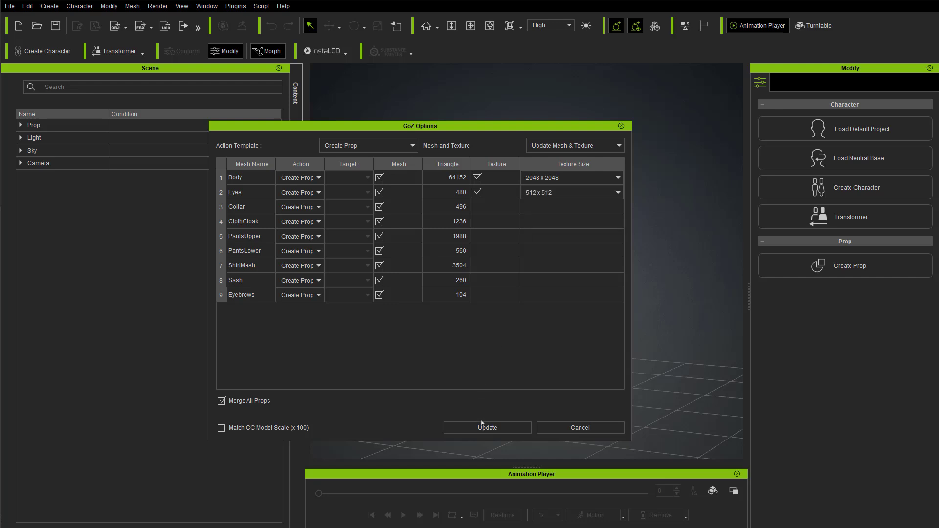
pyautogui.click(516, 429)
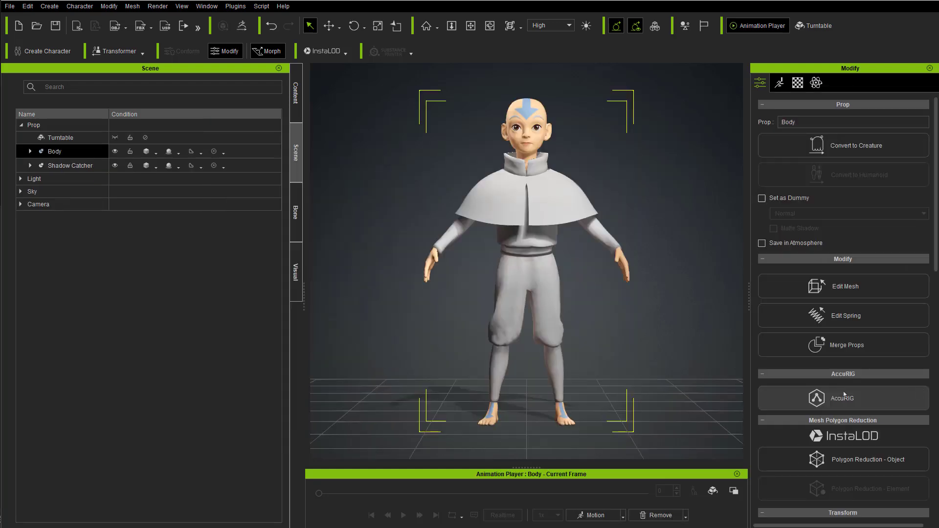
# Step: Expand the imported Body prop in the scene list and set the Collar mesh's render state to Smooth
pyautogui.moveTo(602, 281); pyautogui.dragTo(553, 322, button='right')
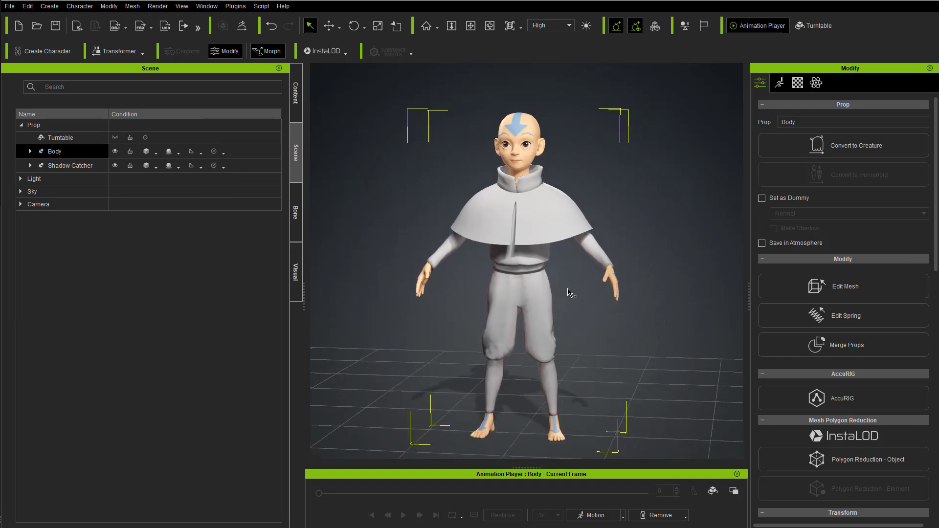
pyautogui.click(30, 151)
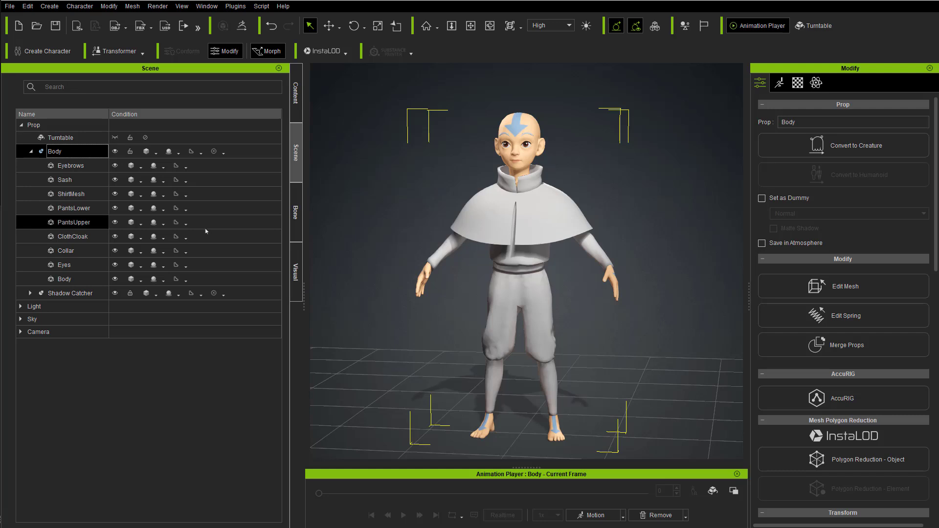
pyautogui.click(140, 253)
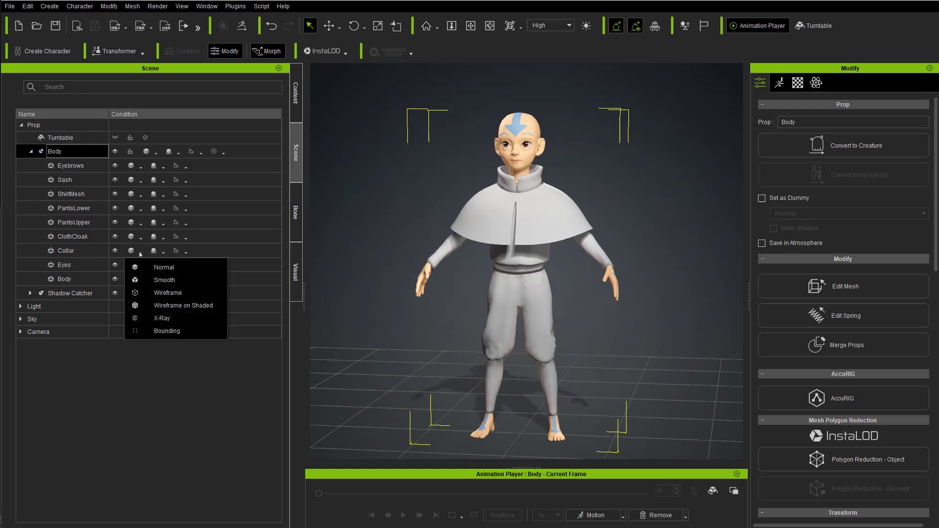
pyautogui.click(164, 280)
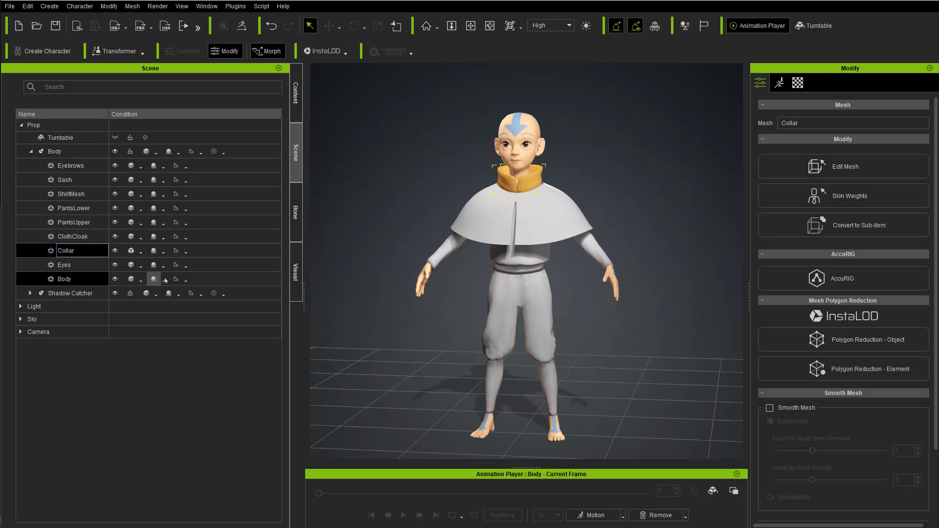
# Step: Set the meshes from ClothCloak up to Eyebrows to the Smooth render state together, and clear the selection
pyautogui.click(74, 237)
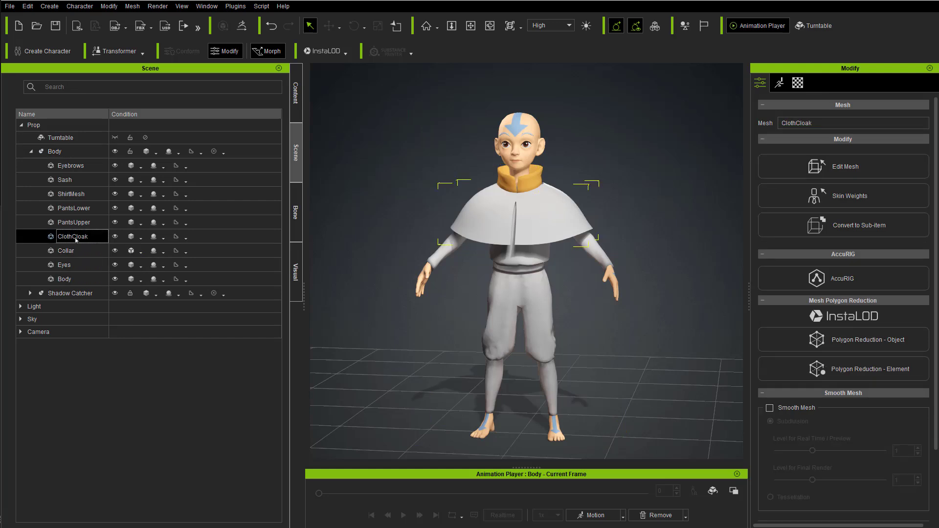
pyautogui.keyDown('shift'); pyautogui.click(71, 165); pyautogui.keyUp('shift')
pyautogui.click(140, 166)
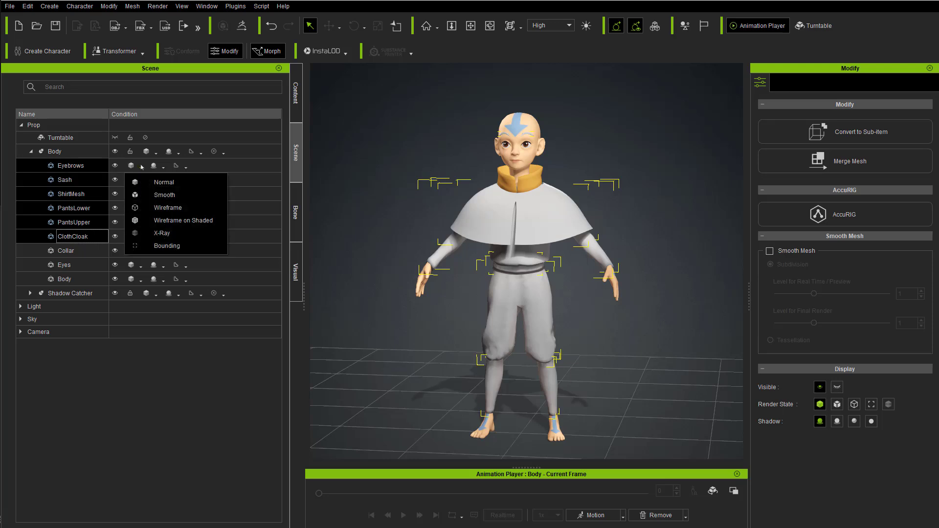
pyautogui.click(169, 196)
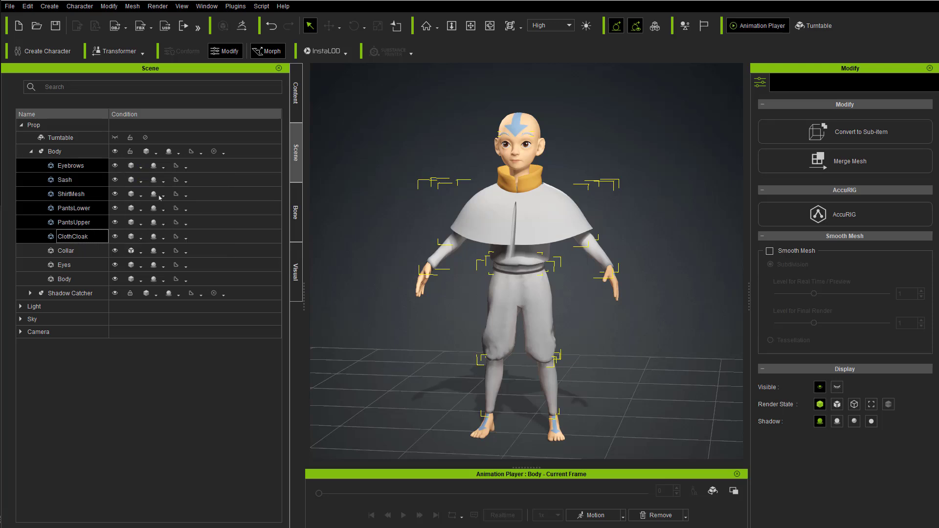
pyautogui.click(626, 325)
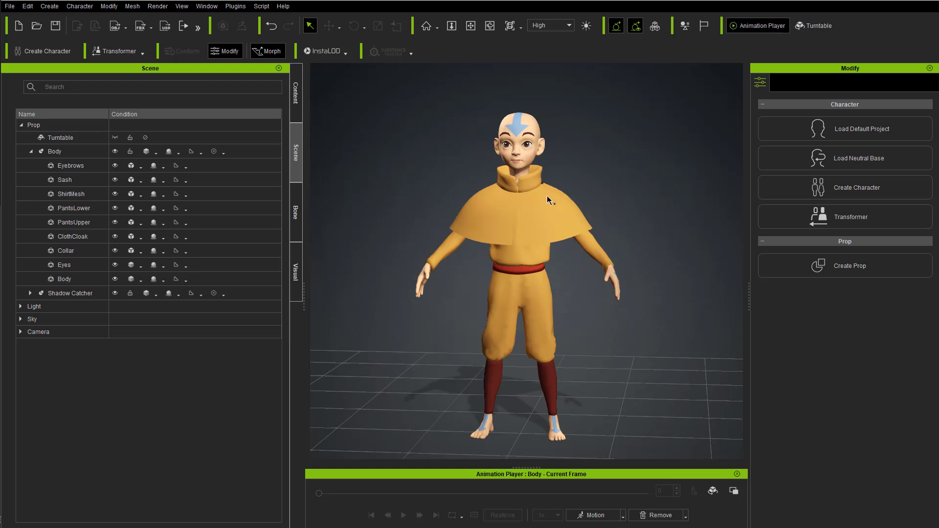
# Step: Select the whole Body prop and open it in AccuRIG
pyautogui.click(73, 152)
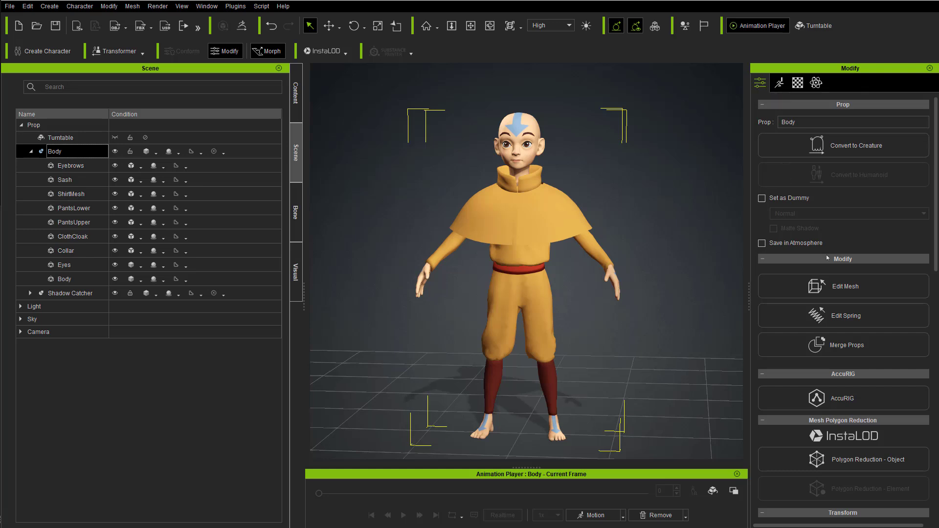
pyautogui.click(842, 398)
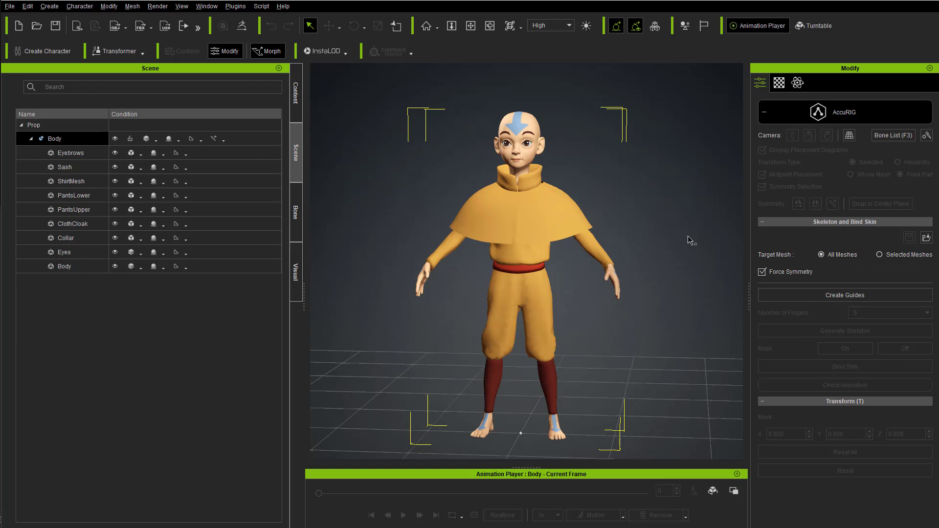
pyautogui.click(145, 205)
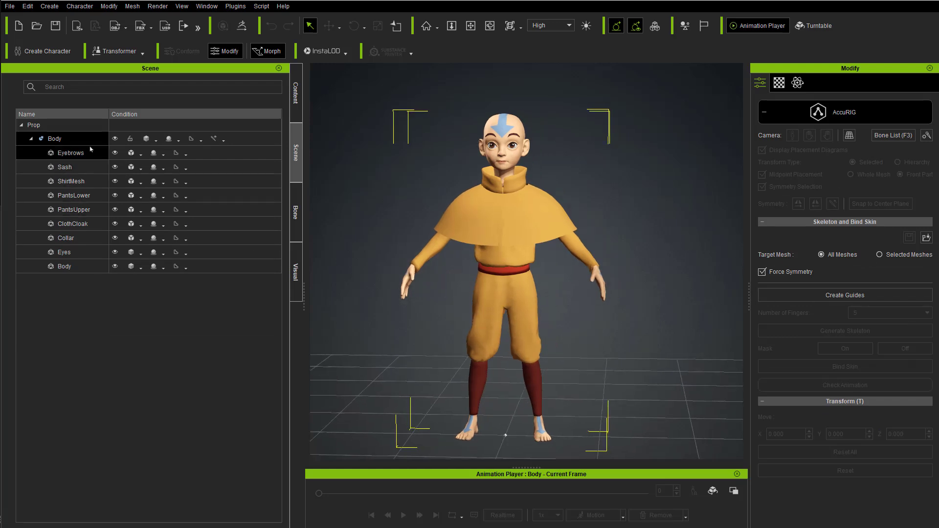
# Step: Show only the Body mesh and create AccuRIG guides for the selected mesh alone
pyautogui.click(114, 139)
pyautogui.click(80, 267)
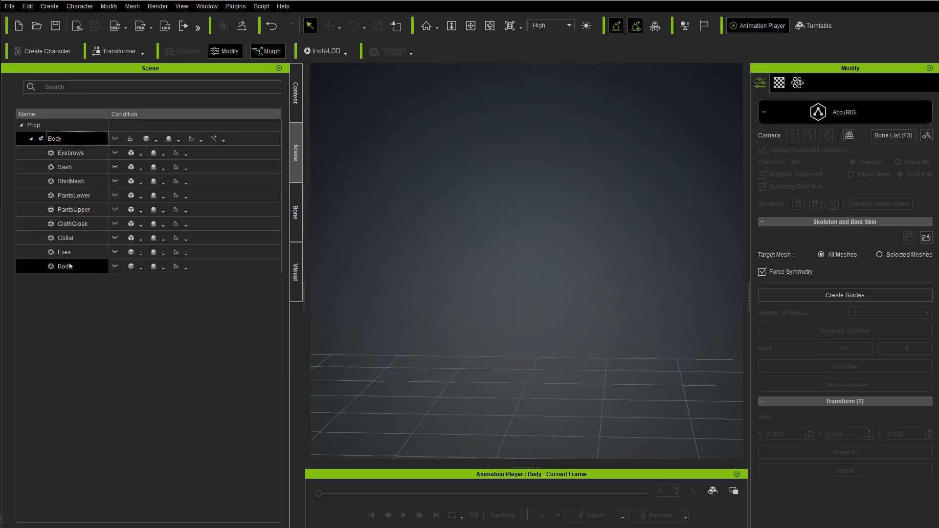
pyautogui.click(114, 266)
pyautogui.moveTo(584, 295); pyautogui.dragTo(599, 283, button='middle')
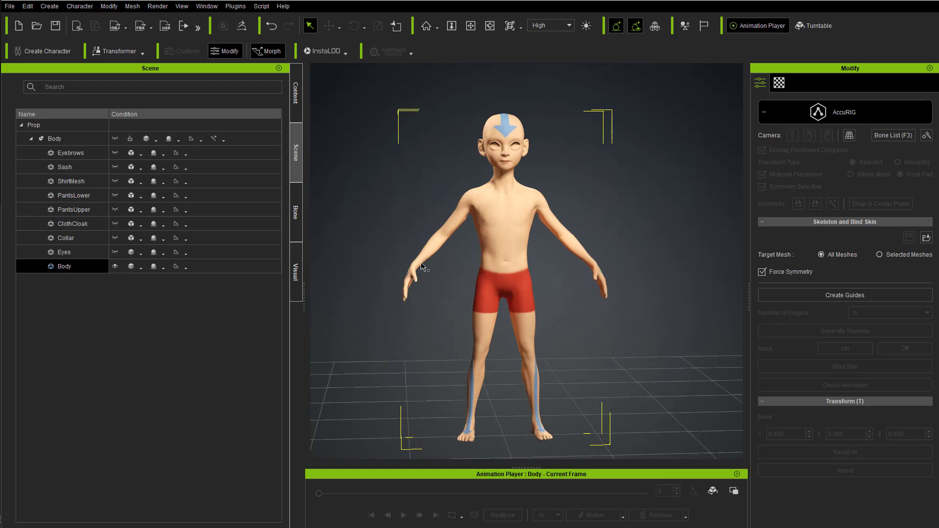
pyautogui.moveTo(408, 221)
pyautogui.mouseDown(button='middle')
pyautogui.moveTo(669, 227)
pyautogui.moveTo(506, 233)
pyautogui.moveTo(371, 221)
pyautogui.moveTo(397, 233)
pyautogui.mouseUp(button='middle')
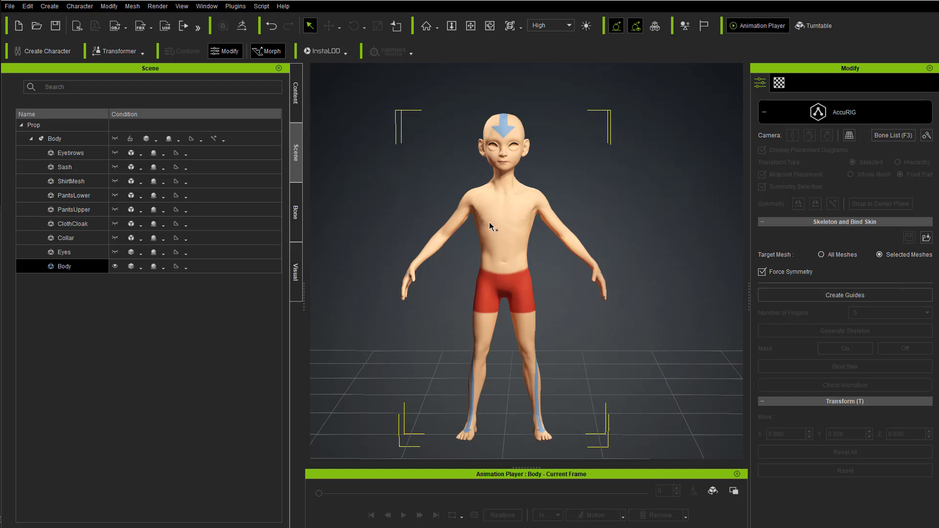
pyautogui.click(841, 295)
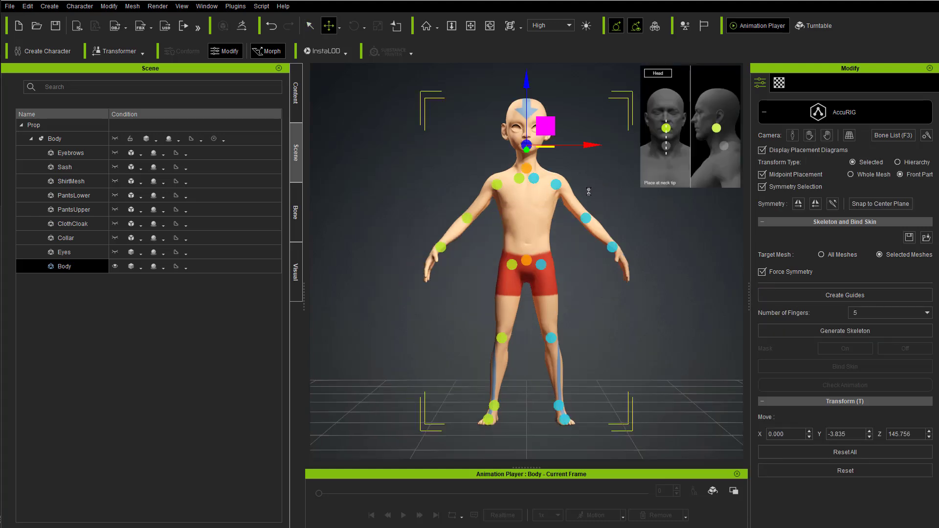
# Step: Reduce the size of the joint guide gizmos in the display settings and close the settings
pyautogui.scroll(3, 563, 240)
pyautogui.moveTo(556, 157); pyautogui.dragTo(561, 224, button='middle')
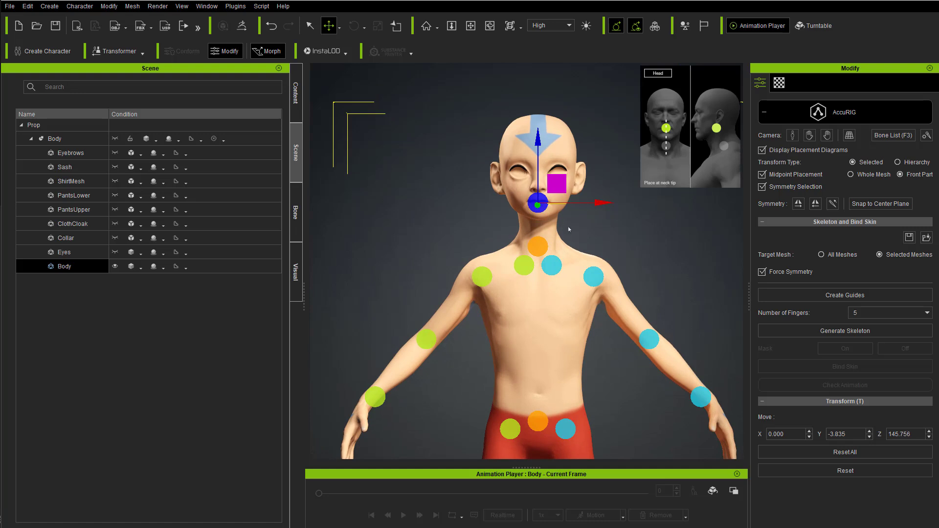
pyautogui.moveTo(648, 215); pyautogui.dragTo(622, 222, button='middle')
pyautogui.scroll(2, 621, 221)
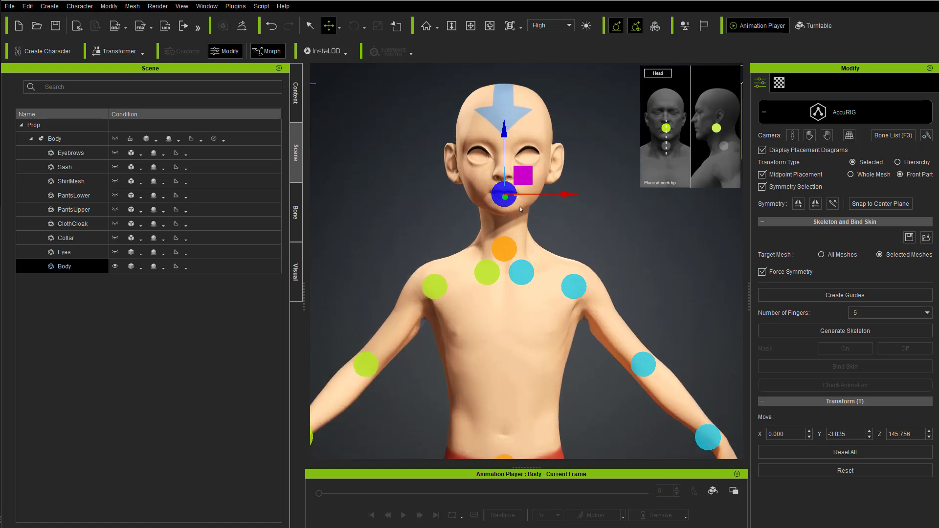
pyautogui.click(925, 135)
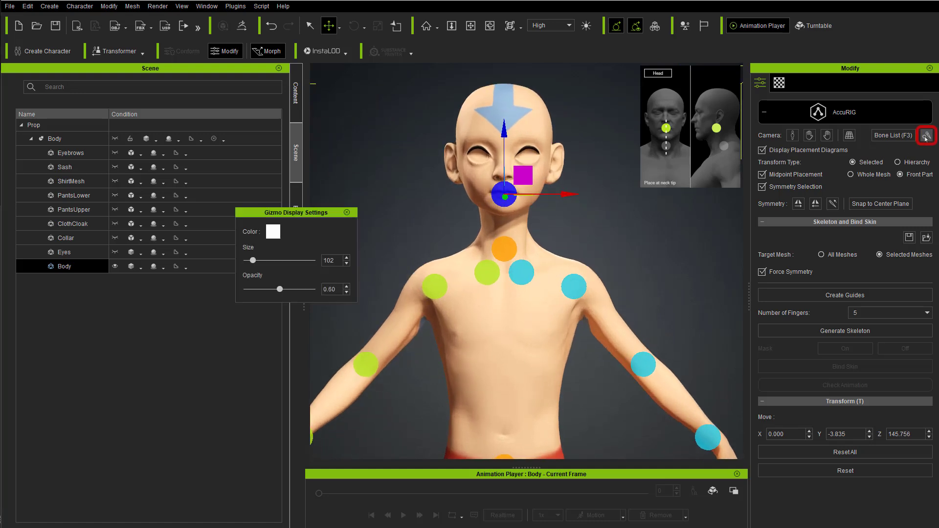
pyautogui.moveTo(253, 260); pyautogui.dragTo(249, 262)
pyautogui.click(347, 212)
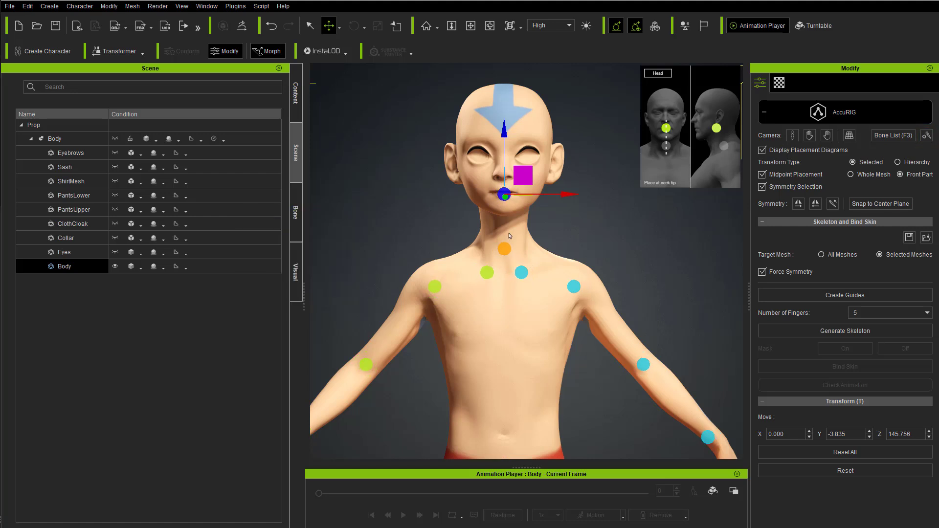
# Step: Adjust the Head guide in profile so it sits at the tip of the neck
pyautogui.moveTo(498, 240); pyautogui.dragTo(557, 238, button='right')
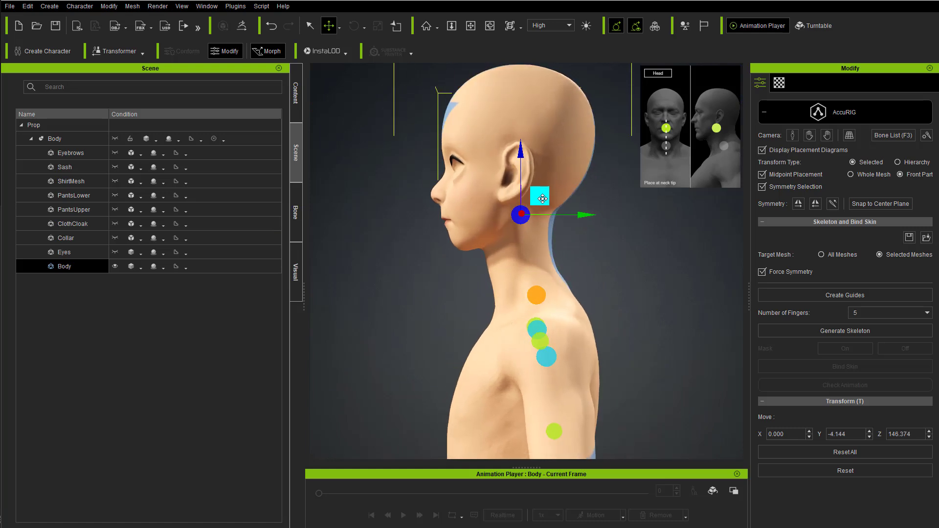
pyautogui.moveTo(557, 238); pyautogui.dragTo(538, 161, button='middle')
pyautogui.moveTo(562, 225); pyautogui.dragTo(572, 187, button='right')
# Step: Check the Neck guide's placement and raise the Clavicle guide slightly onto the clavicle joint
pyautogui.click(517, 220)
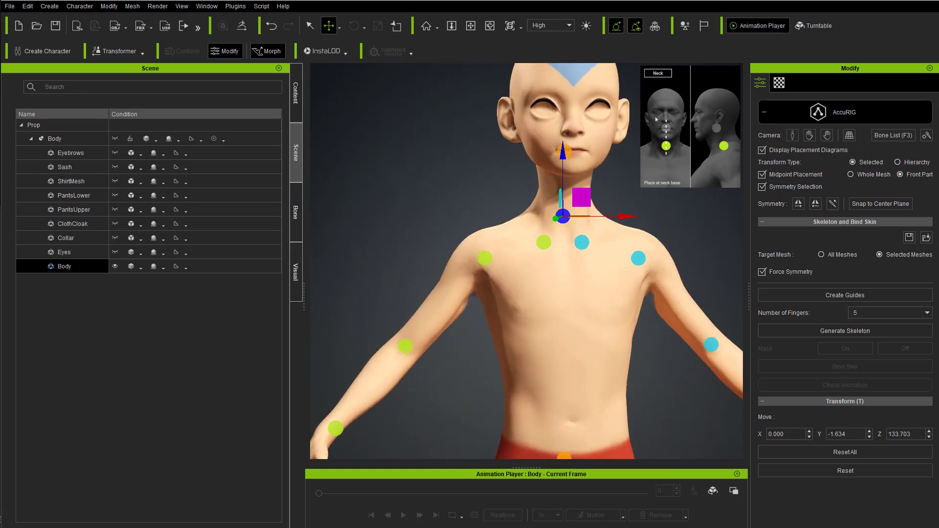
pyautogui.click(542, 240)
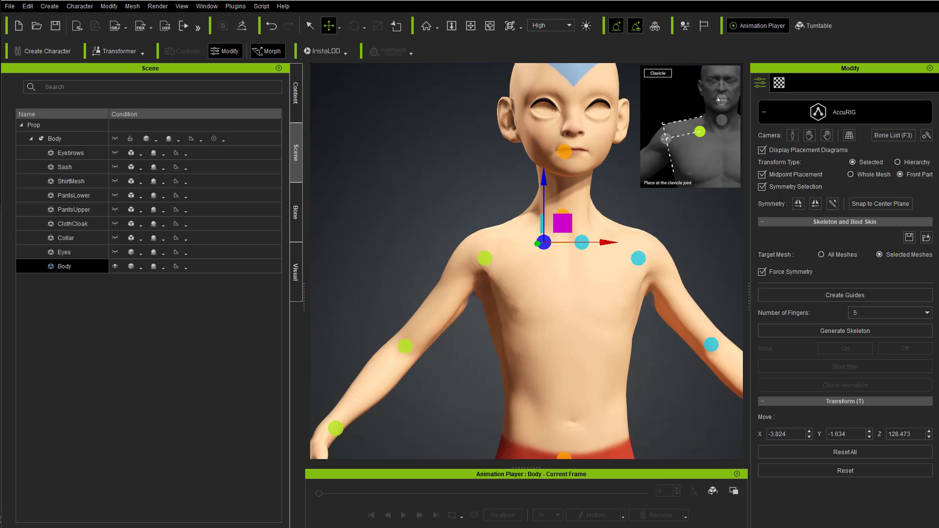
pyautogui.moveTo(543, 242); pyautogui.dragTo(540, 231)
pyautogui.moveTo(560, 246); pyautogui.dragTo(526, 249, button='right')
# Step: Move the Shoulder guide outward into the shoulder joint, at about X -17.3, Y -0.6, Z 126.2
pyautogui.click(487, 255)
pyautogui.moveTo(504, 238); pyautogui.dragTo(494, 238)
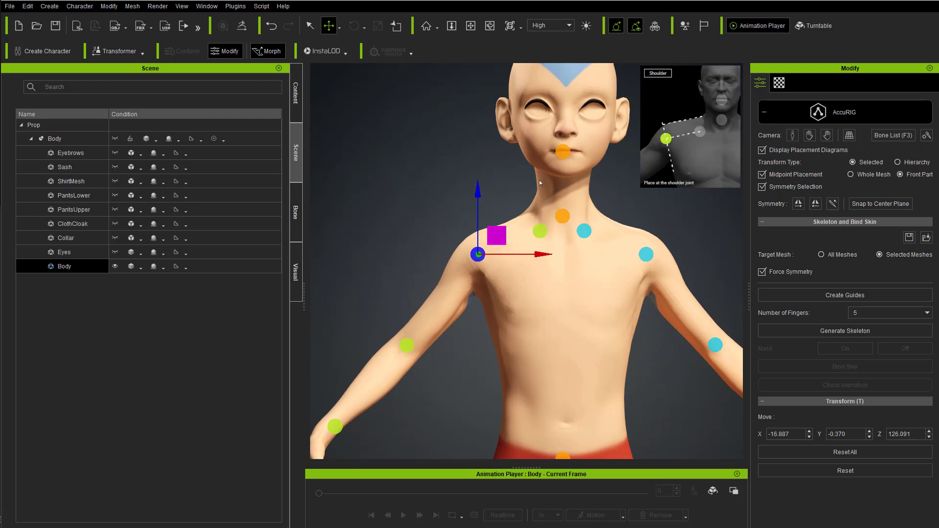
pyautogui.moveTo(458, 234); pyautogui.dragTo(423, 223, button='right')
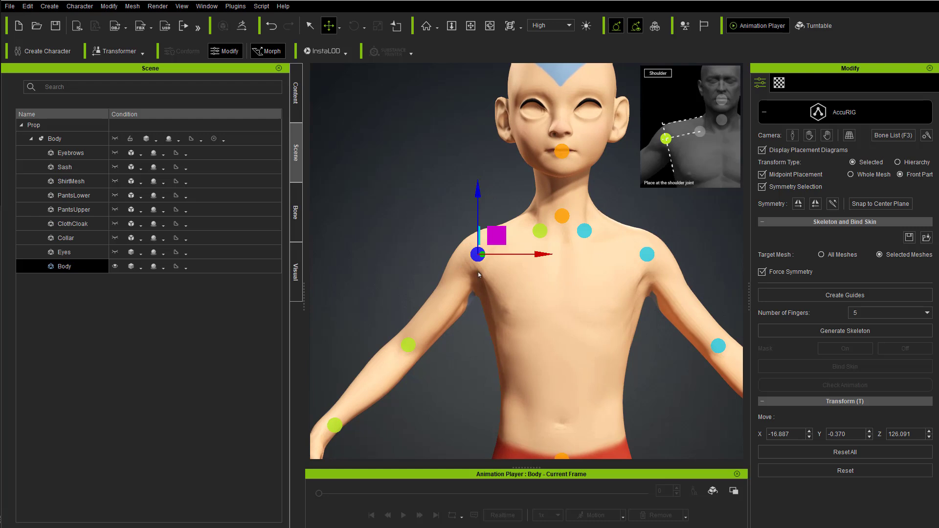
pyautogui.moveTo(500, 240); pyautogui.dragTo(498, 240)
# Step: Position the Elbow guide inside the elbow joint at about X -31.3, Y 1.9, Z 107.1
pyautogui.moveTo(386, 280); pyautogui.dragTo(402, 201, button='middle')
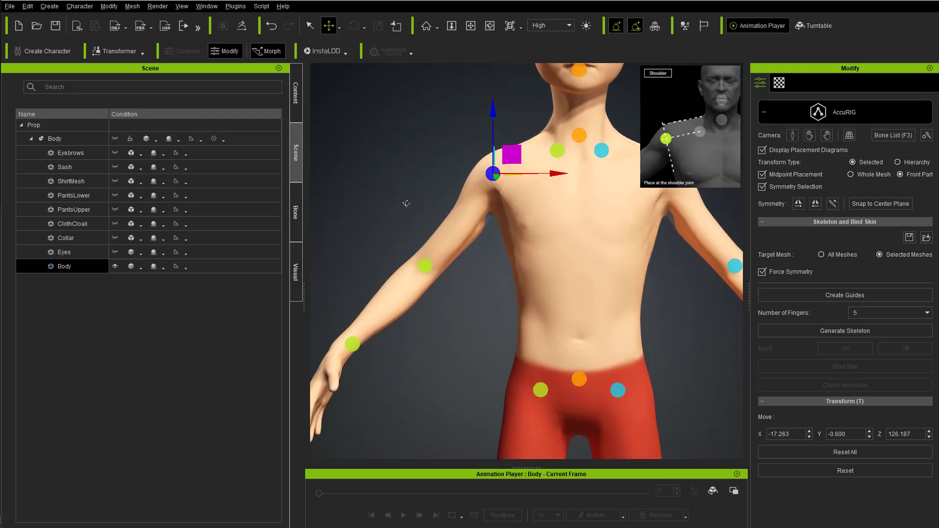
pyautogui.moveTo(403, 201); pyautogui.dragTo(430, 220, button='right')
pyautogui.click(423, 268)
pyautogui.scroll(-4, 385, 212)
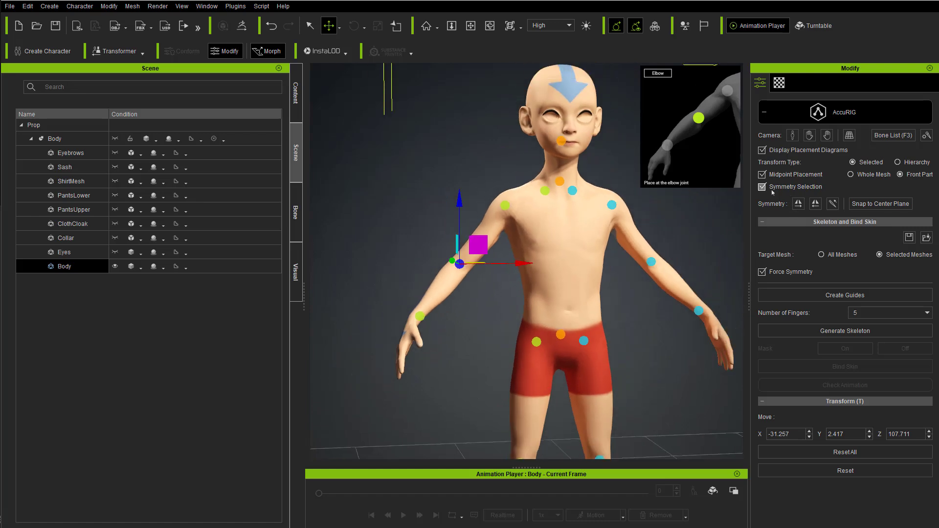
pyautogui.scroll(3, 480, 234)
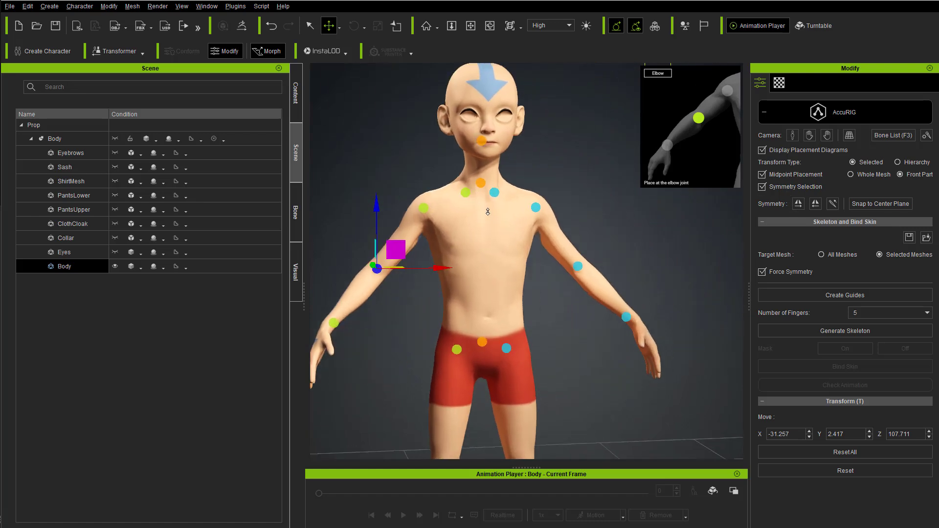
pyautogui.moveTo(367, 253); pyautogui.dragTo(368, 255)
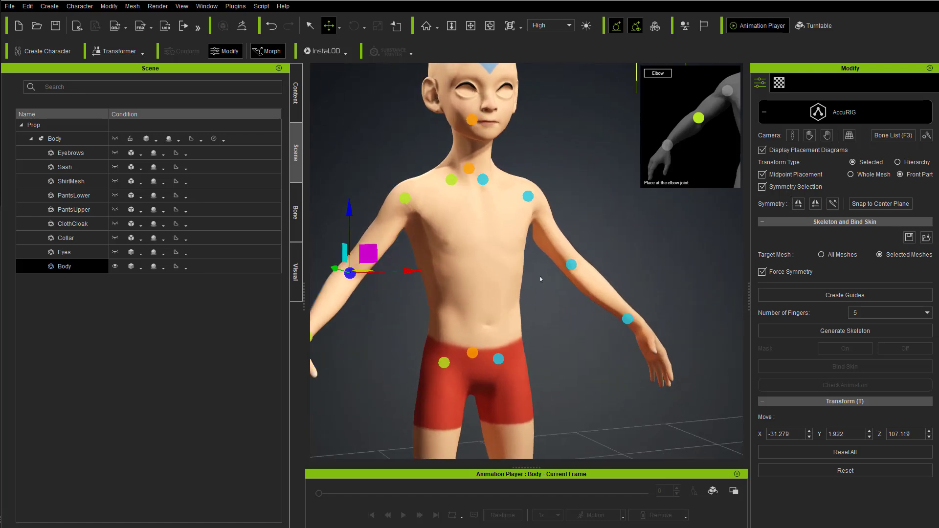
pyautogui.moveTo(434, 309); pyautogui.dragTo(514, 266, button='middle')
pyautogui.moveTo(514, 266); pyautogui.dragTo(424, 312, button='right')
# Step: Position the Wrist guide at the wrist joint, at about X -46.7, Y -6.9, Z 91.3
pyautogui.click(405, 302)
pyautogui.moveTo(509, 320); pyautogui.dragTo(400, 292, button='right')
pyautogui.moveTo(386, 284); pyautogui.dragTo(393, 290)
pyautogui.moveTo(392, 291); pyautogui.dragTo(440, 273, button='right')
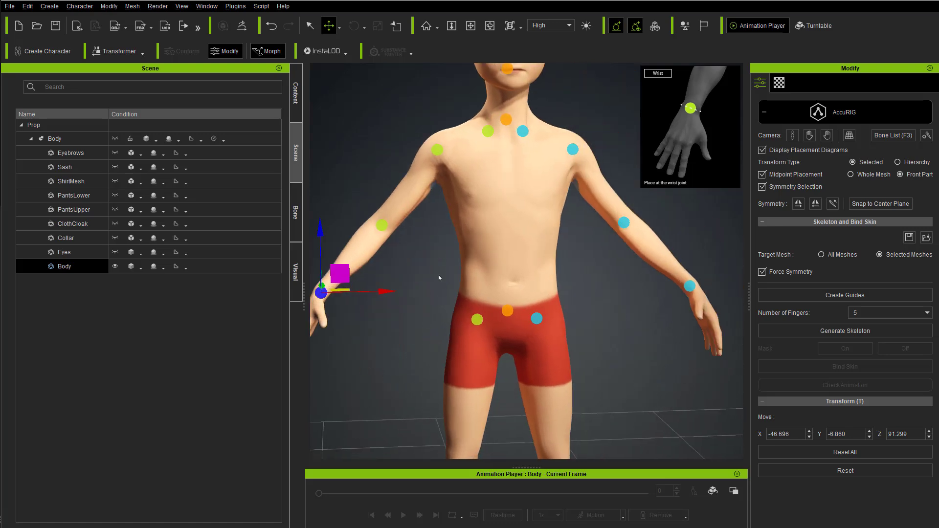
# Step: Raise the Pelvis guide to the centre of the pelvis, at about Y -6.3, Z 91.0
pyautogui.moveTo(452, 305)
pyautogui.mouseDown(button='right')
pyautogui.moveTo(258, 182)
pyautogui.moveTo(451, 266)
pyautogui.moveTo(462, 293)
pyautogui.mouseUp(button='right')
pyautogui.moveTo(462, 294); pyautogui.dragTo(466, 226, button='middle')
pyautogui.click(511, 241)
pyautogui.moveTo(516, 182); pyautogui.dragTo(517, 162)
pyautogui.moveTo(557, 272); pyautogui.dragTo(541, 241, button='right')
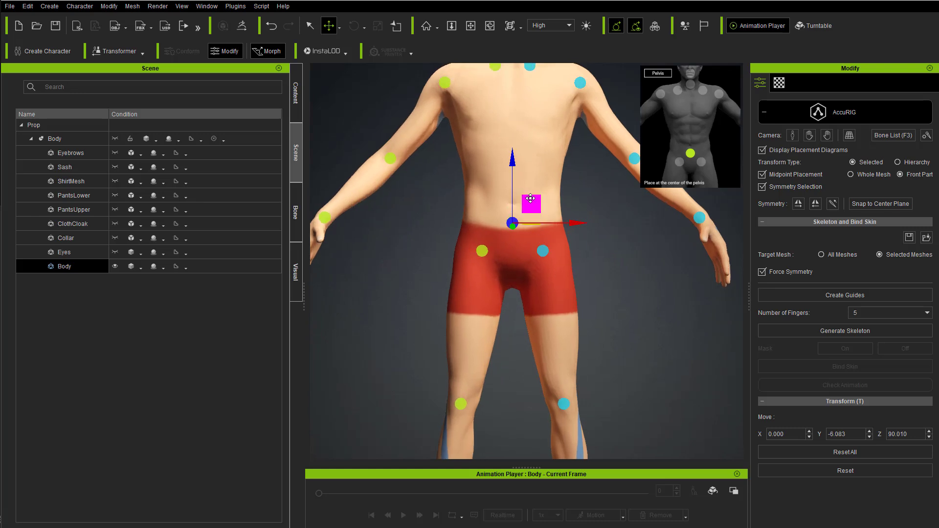
pyautogui.moveTo(517, 168); pyautogui.dragTo(517, 159)
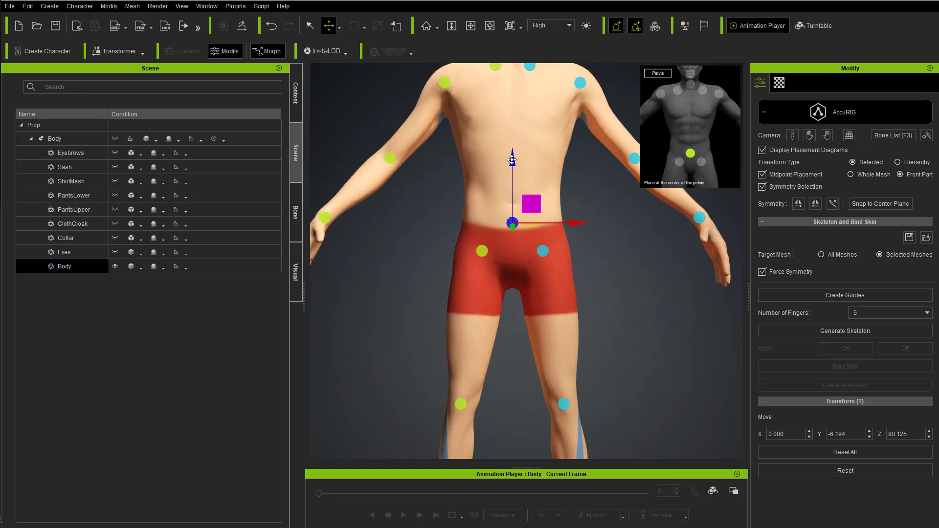
# Step: Place the Right Hip guide at about X -6.7, Y -3.5, Z 82.8 and adjust the Knee guide at the knee joint
pyautogui.click(482, 251)
pyautogui.moveTo(502, 234); pyautogui.dragTo(496, 218, button='middle')
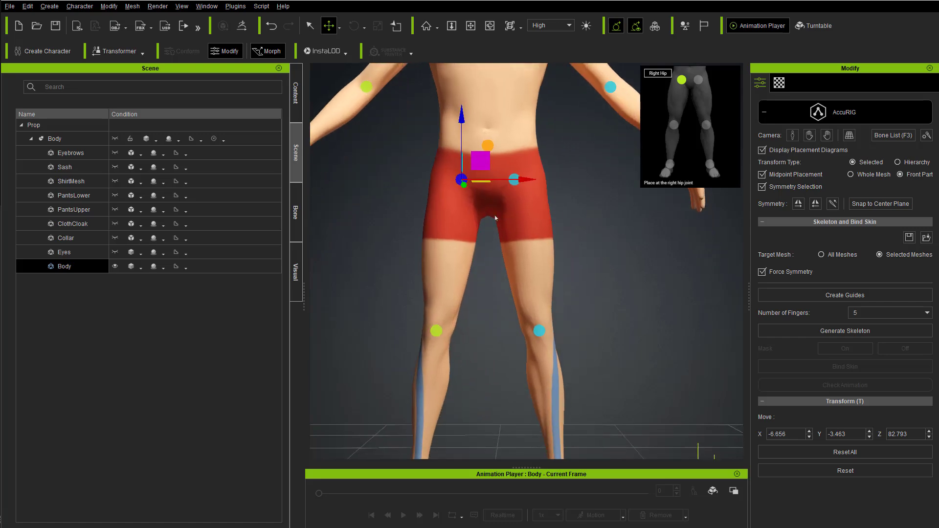
pyautogui.click(434, 330)
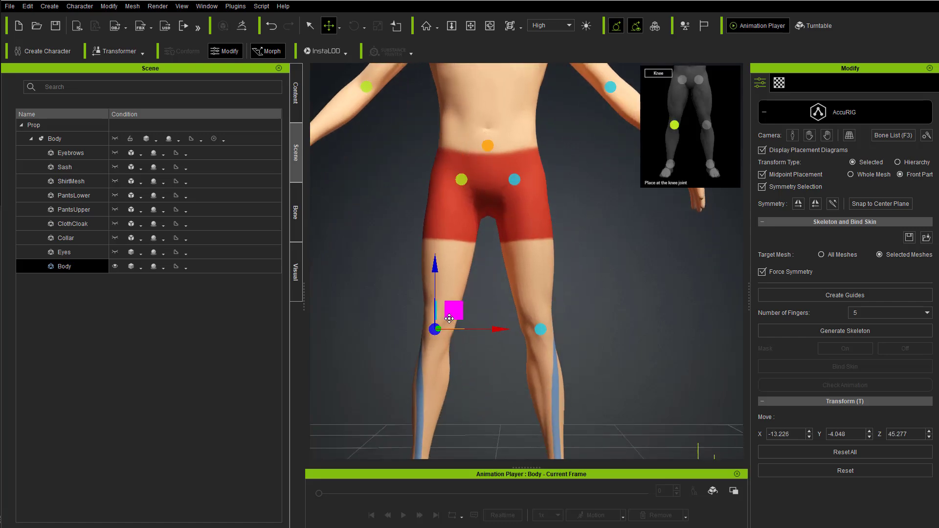
pyautogui.moveTo(449, 319); pyautogui.dragTo(453, 311, button='middle')
# Step: Place the Ankle guide at about X -17.4, Y 1.2, Z 8.5 and the Toebase guide at about X -19.7, Y -10.0, Z 1.7
pyautogui.click(438, 373)
pyautogui.moveTo(438, 373); pyautogui.dragTo(416, 353, button='right')
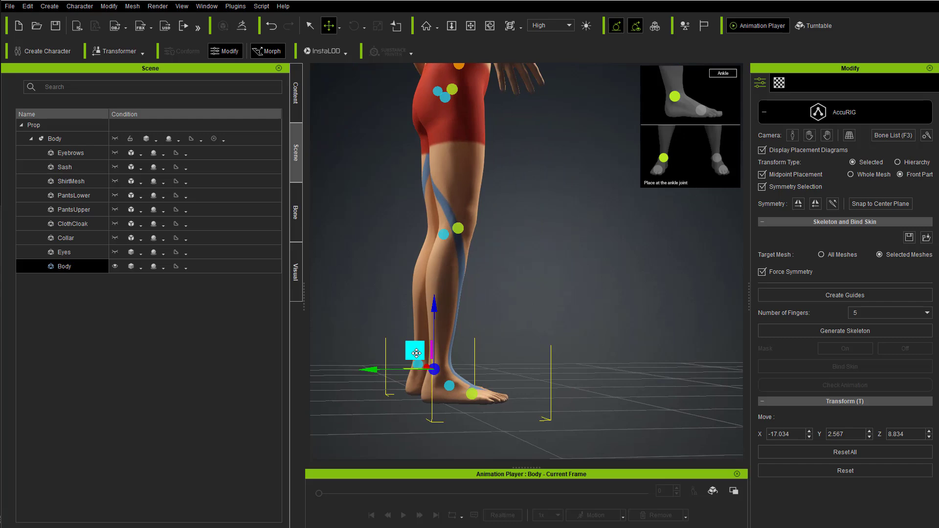
pyautogui.click(471, 394)
pyautogui.moveTo(564, 309); pyautogui.dragTo(482, 364, button='right')
pyautogui.moveTo(458, 380); pyautogui.dragTo(470, 386)
pyautogui.moveTo(572, 360); pyautogui.dragTo(503, 324, button='right')
# Step: Review all guides on the full body and generate the skeleton from them
pyautogui.scroll(-5, 524, 294)
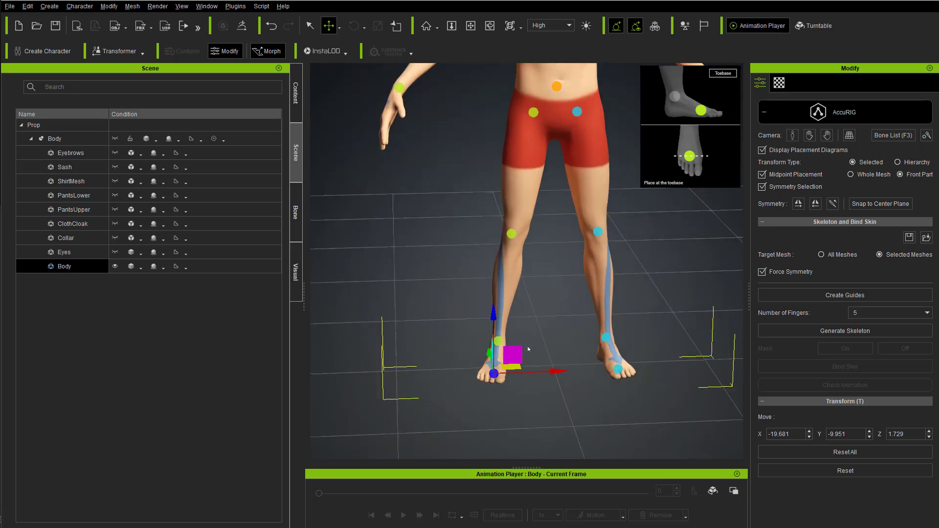
pyautogui.moveTo(559, 209); pyautogui.dragTo(483, 282, button='middle')
pyautogui.moveTo(431, 263); pyautogui.dragTo(454, 277, button='middle')
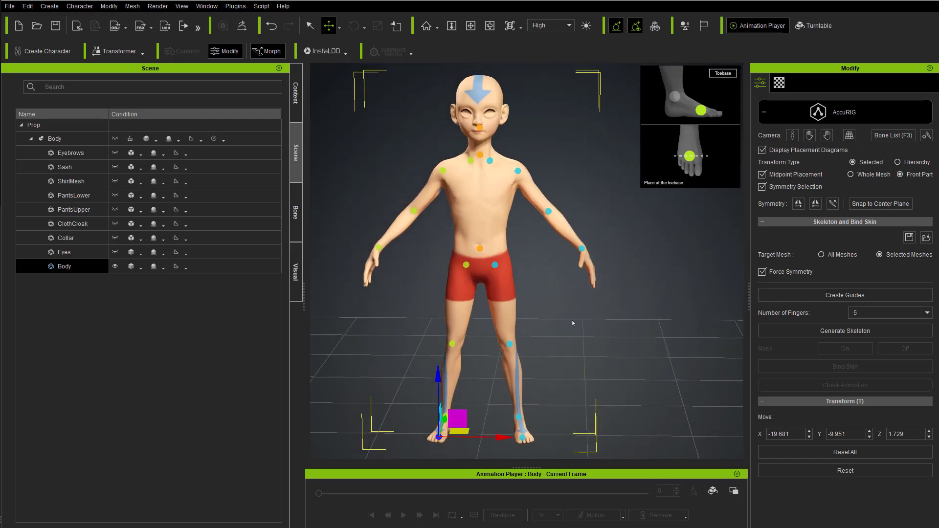
pyautogui.moveTo(636, 295)
pyautogui.mouseDown(button='right')
pyautogui.moveTo(386, 289)
pyautogui.moveTo(640, 295)
pyautogui.mouseUp(button='right')
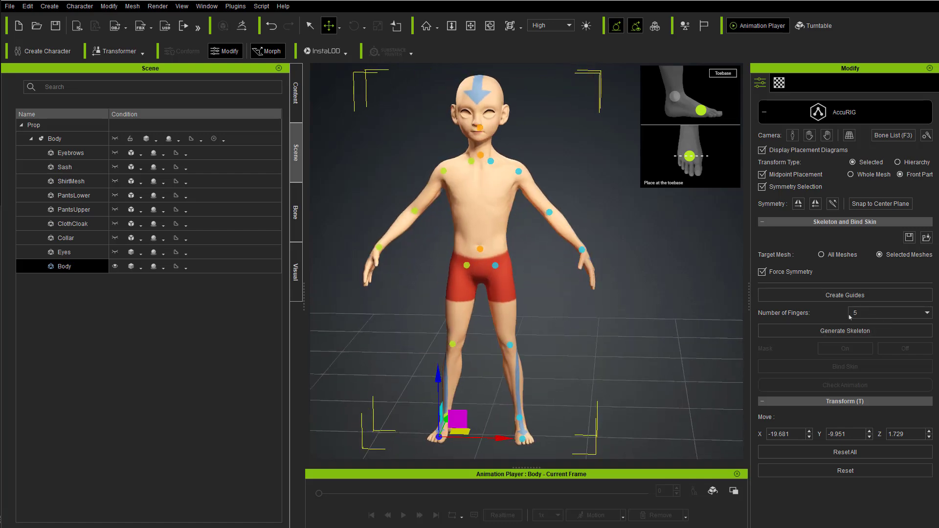
pyautogui.click(844, 330)
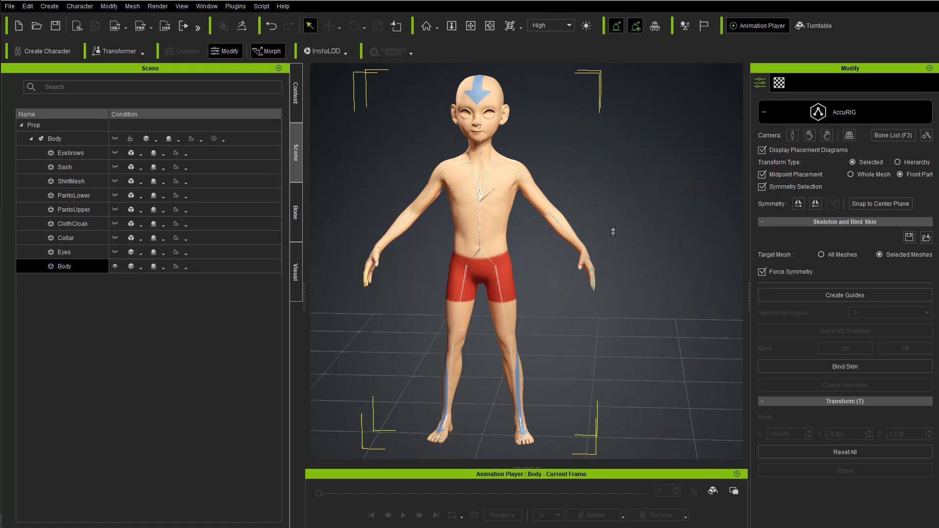
# Step: Move the left Clavicle bone to about X 7.5, Y -4.4, Z 130.8 with Midpoint Placement off, and turn that option back on
pyautogui.moveTo(641, 218); pyautogui.dragTo(481, 265, button='right')
pyautogui.scroll(5, 482, 266)
pyautogui.moveTo(516, 161); pyautogui.dragTo(533, 268, button='middle')
pyautogui.moveTo(533, 268); pyautogui.dragTo(625, 271, button='right')
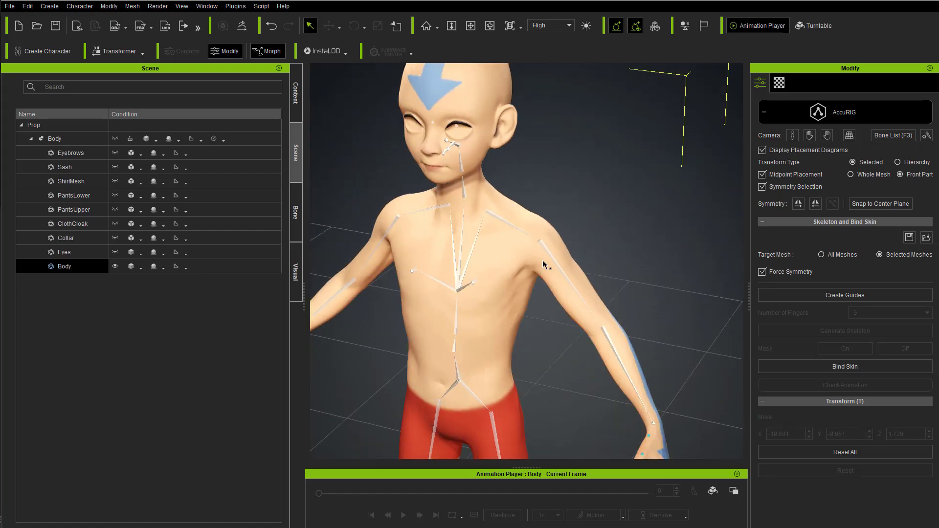
pyautogui.click(498, 217)
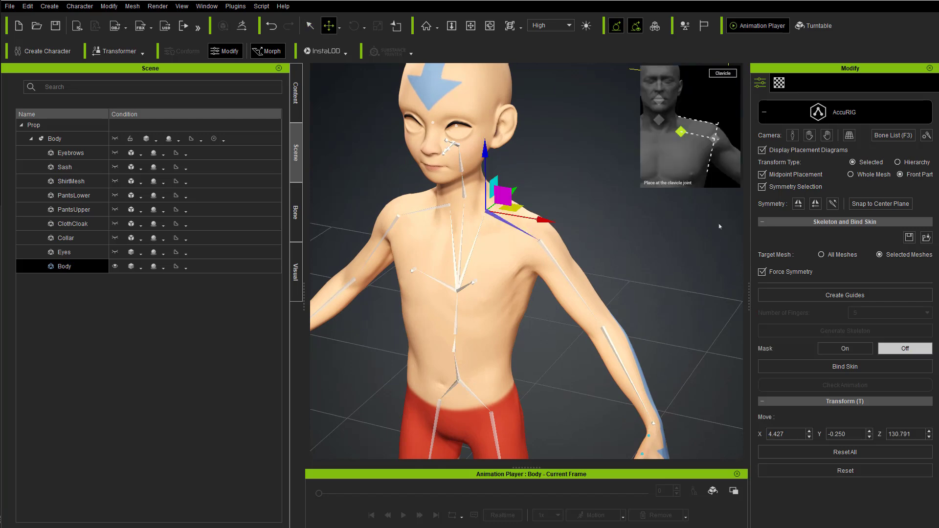
pyautogui.click(796, 174)
pyautogui.moveTo(605, 241); pyautogui.dragTo(474, 267, button='right')
pyautogui.moveTo(509, 212); pyautogui.dragTo(502, 222)
pyautogui.moveTo(502, 240); pyautogui.dragTo(621, 235, button='right')
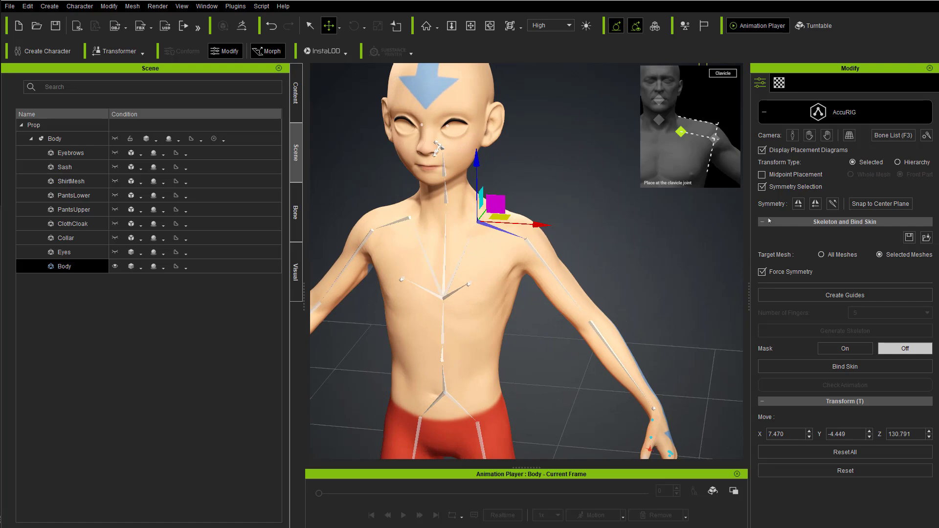
pyautogui.click(767, 176)
# Step: Inspect the generated skeleton around the body and examine the finger joint placement on the right hand up close
pyautogui.scroll(-5, 612, 246)
pyautogui.moveTo(637, 352); pyautogui.dragTo(645, 281, button='middle')
pyautogui.moveTo(644, 274); pyautogui.dragTo(675, 238, button='right')
pyautogui.moveTo(624, 252); pyautogui.dragTo(557, 267, button='right')
pyautogui.scroll(4, 557, 267)
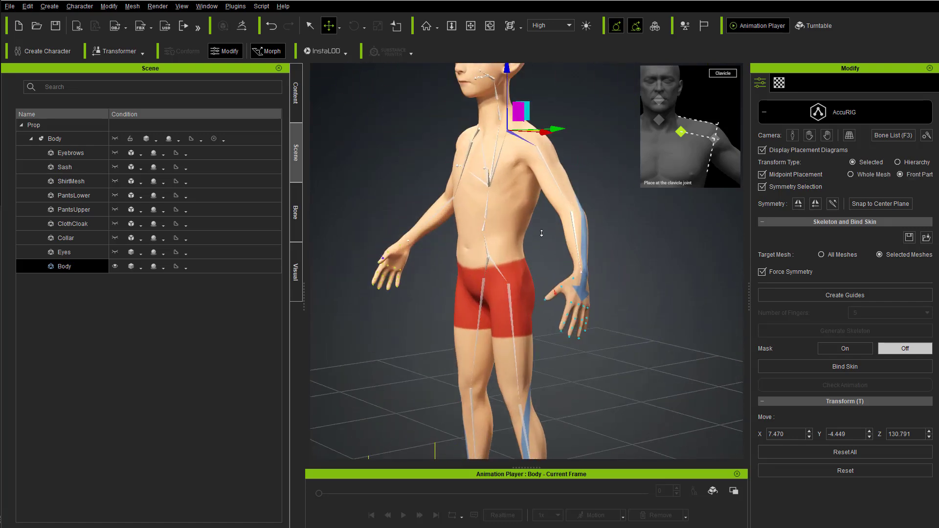
pyautogui.moveTo(395, 269); pyautogui.dragTo(564, 256, button='right')
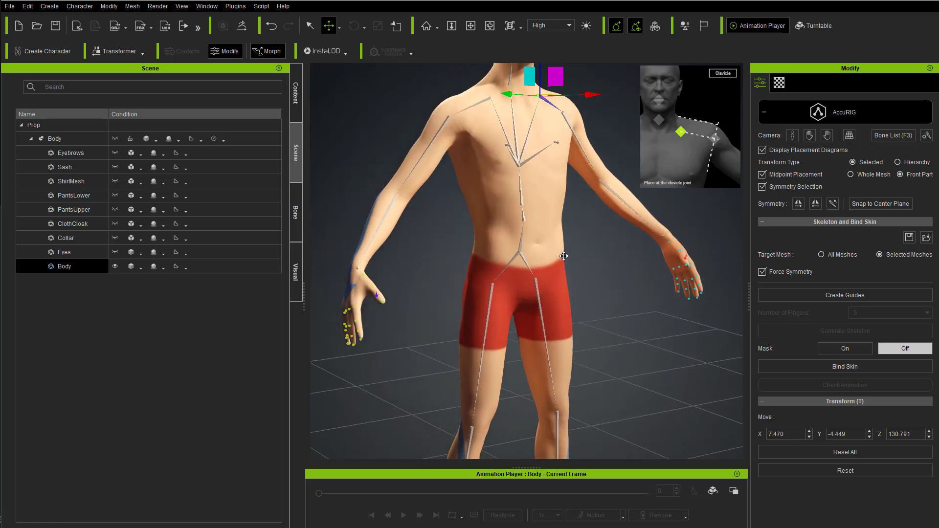
pyautogui.click(808, 138)
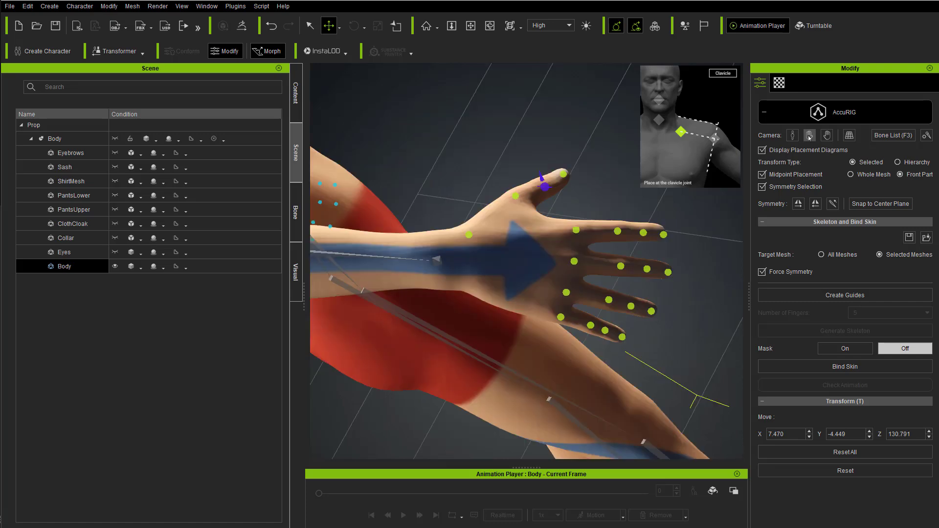
pyautogui.moveTo(520, 259); pyautogui.dragTo(593, 218, button='right')
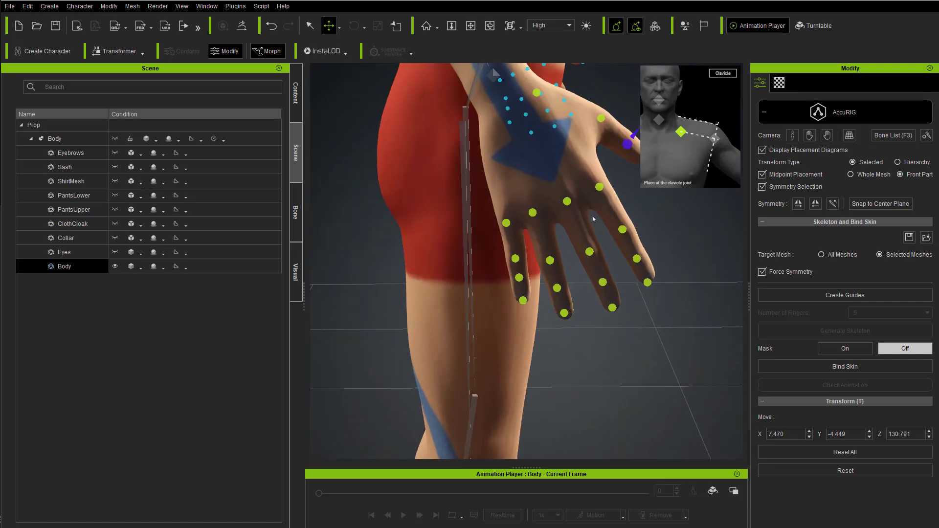
pyautogui.moveTo(593, 218); pyautogui.dragTo(559, 256, button='middle')
pyautogui.scroll(3, 560, 256)
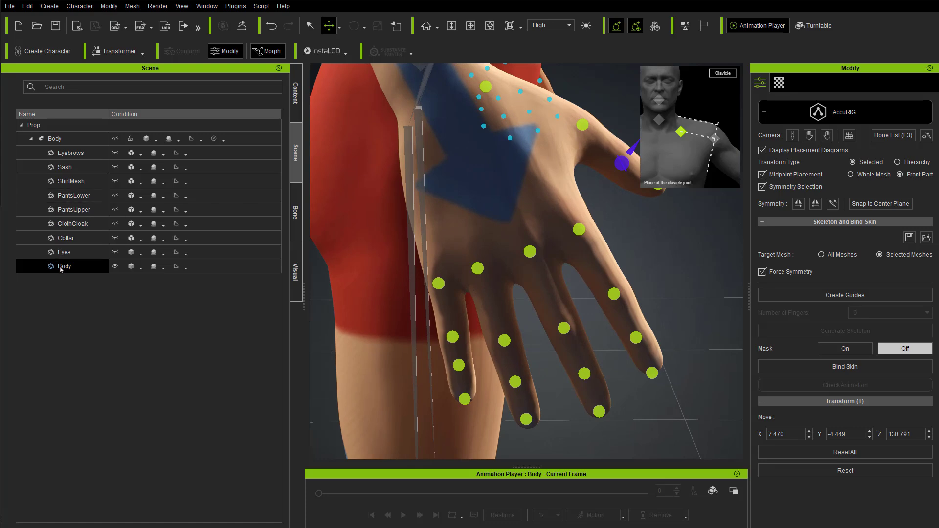
# Step: Display the Body mesh as Wireframe on Shaded and check the first two pinky joints against the knuckle edge loops
pyautogui.click(141, 268)
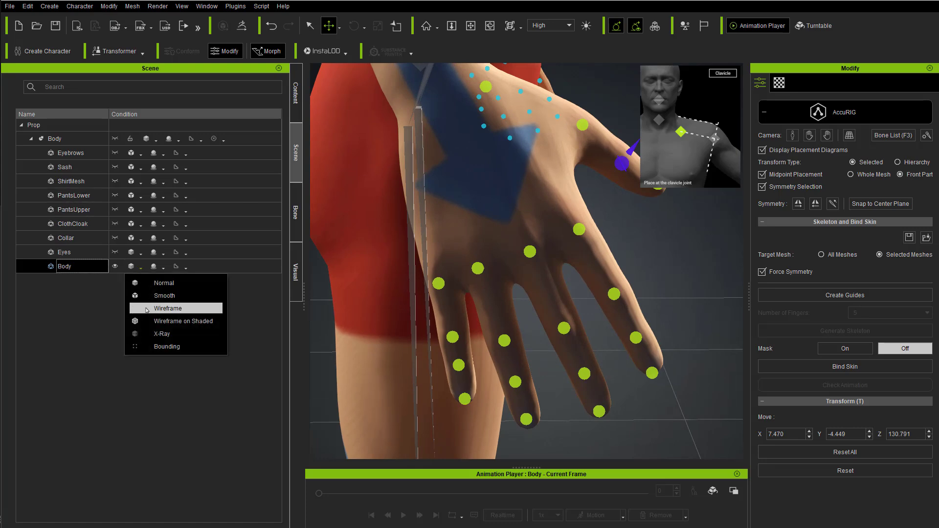
pyautogui.click(154, 321)
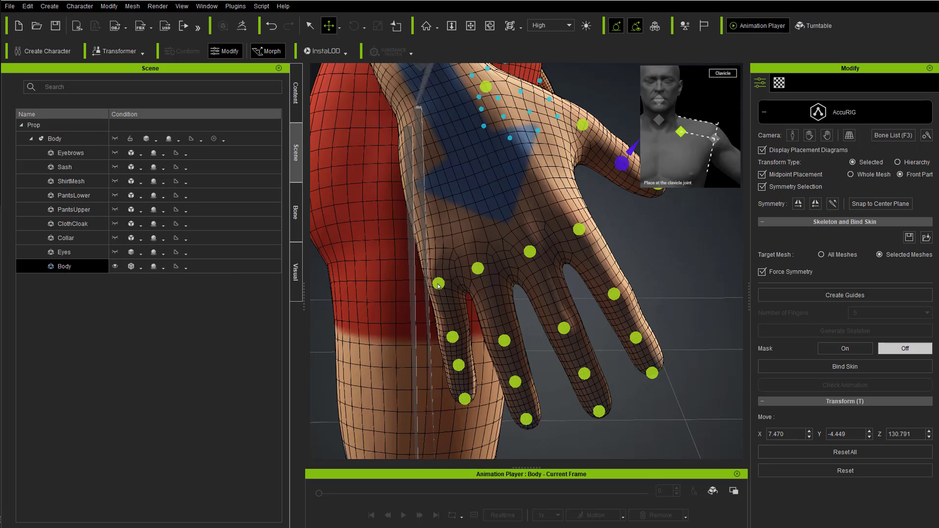
pyautogui.click(438, 284)
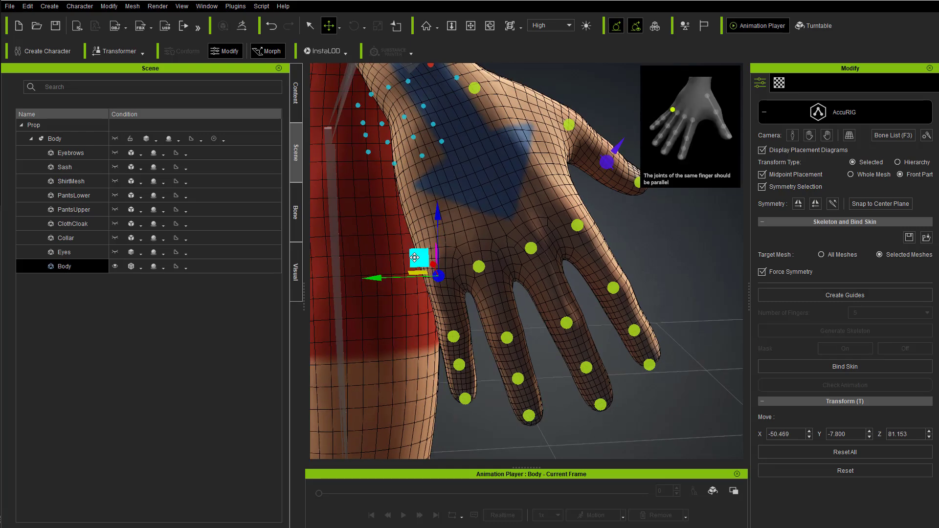
pyautogui.click(453, 336)
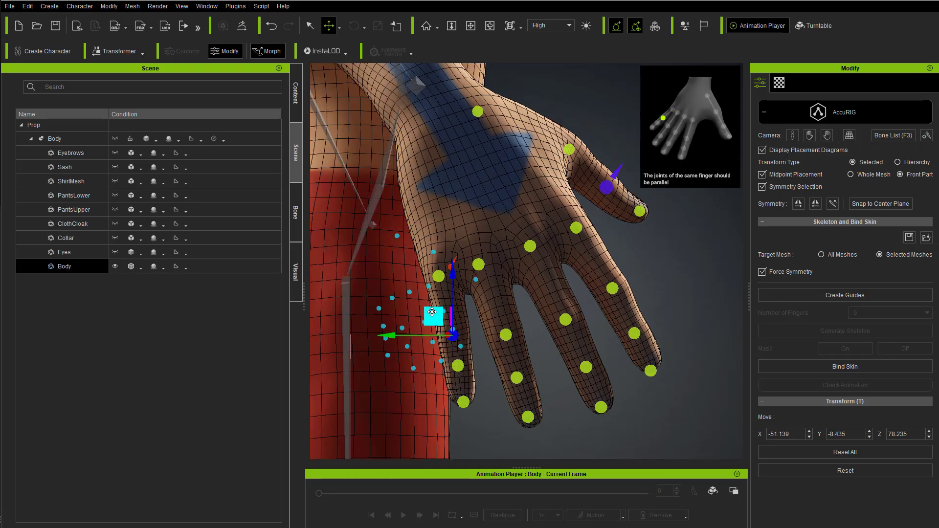
# Step: Move the right thumb's base joint slightly toward the centre of the thumb, keeping it parallel to the index finger
pyautogui.click(532, 209)
pyautogui.moveTo(532, 209); pyautogui.dragTo(481, 216, button='right')
pyautogui.scroll(-4, 489, 196)
pyautogui.click(486, 195)
pyautogui.scroll(4, 444, 221)
pyautogui.scroll(2, 444, 221)
pyautogui.scroll(-5, 444, 220)
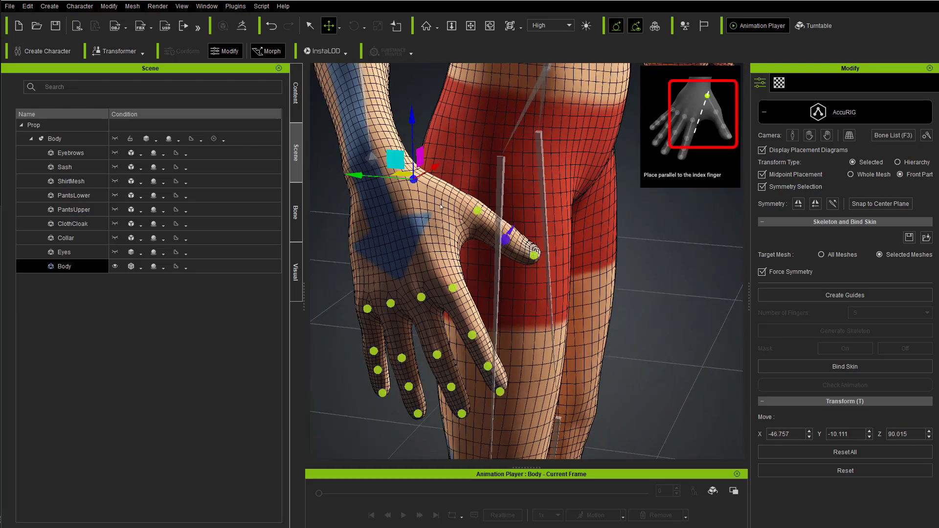
pyautogui.moveTo(400, 160); pyautogui.dragTo(413, 167)
pyautogui.keyDown('alt'); pyautogui.moveTo(482, 195); pyautogui.dragTo(420, 200); pyautogui.keyUp('alt')
pyautogui.keyDown('alt'); pyautogui.moveTo(421, 201); pyautogui.dragTo(440, 240, button='right'); pyautogui.keyUp('alt')
pyautogui.keyDown('alt'); pyautogui.moveTo(440, 241); pyautogui.dragTo(414, 271); pyautogui.keyUp('alt')
# Step: Nudge the right thumb's second joint so that it lines up with the other thumb joints
pyautogui.click(444, 229)
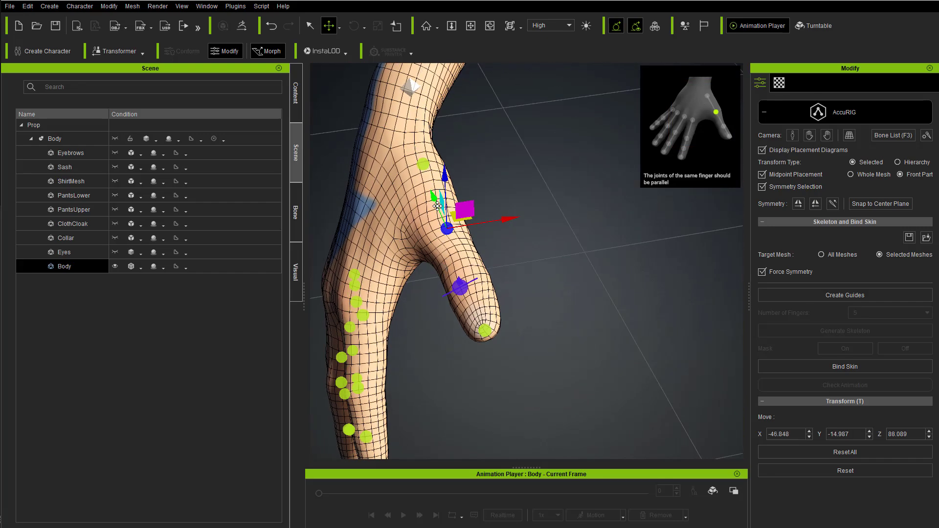
pyautogui.moveTo(465, 211); pyautogui.dragTo(463, 209)
pyautogui.keyDown('alt'); pyautogui.moveTo(465, 285); pyautogui.dragTo(470, 250); pyautogui.keyUp('alt')
# Step: Rotate the cone on the right thumb's third joint to make it perpendicular to the thumbnail
pyautogui.click(444, 290)
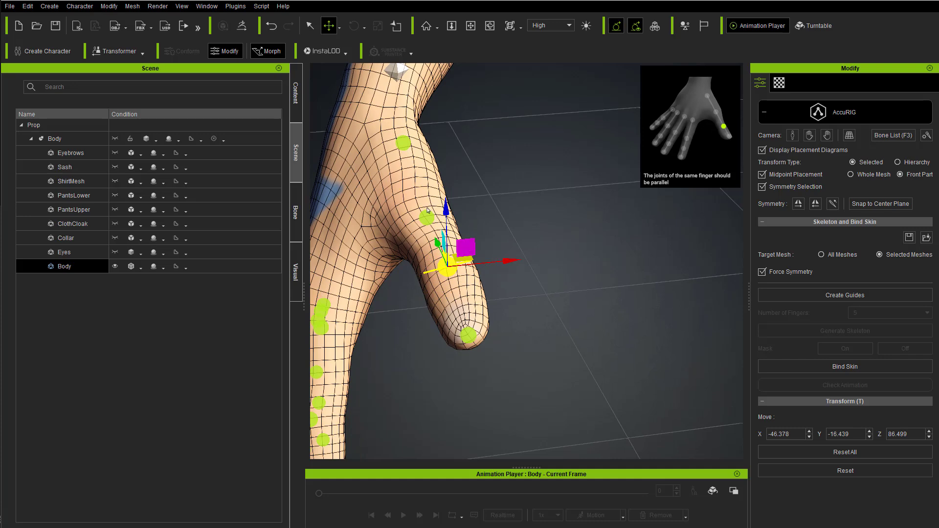
pyautogui.moveTo(493, 357); pyautogui.dragTo(417, 210, button='right')
pyautogui.scroll(-3, 440, 274)
pyautogui.scroll(6, 421, 254)
pyautogui.press('e')
pyautogui.moveTo(410, 213); pyautogui.dragTo(398, 212)
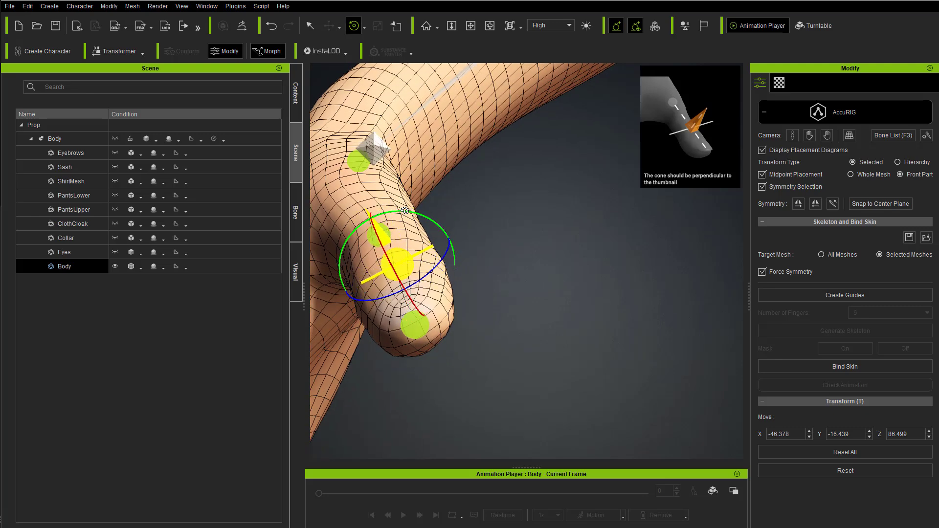
pyautogui.moveTo(517, 244); pyautogui.dragTo(587, 278, button='right')
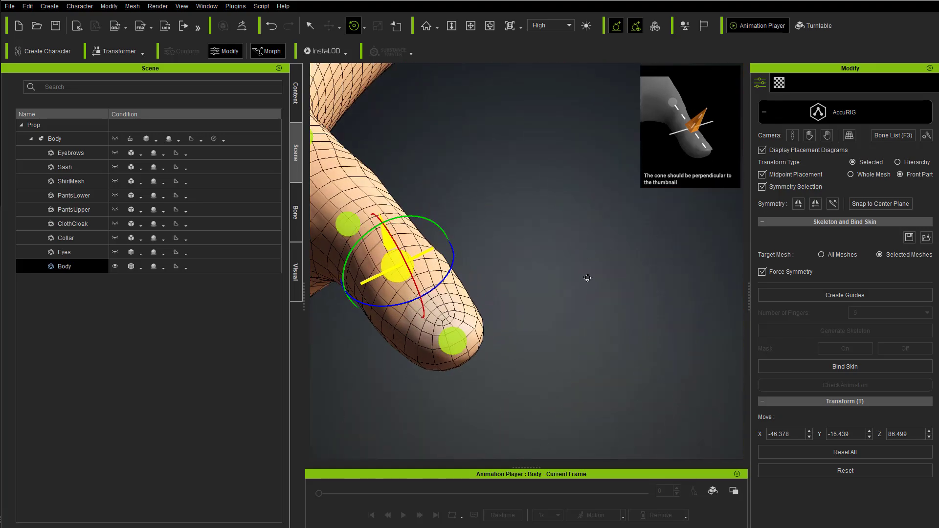
# Step: Select the right thumb's tip joint and return the Body mesh to Normal display
pyautogui.click(457, 343)
pyautogui.scroll(-6, 499, 245)
pyautogui.moveTo(499, 247); pyautogui.dragTo(494, 338, button='right')
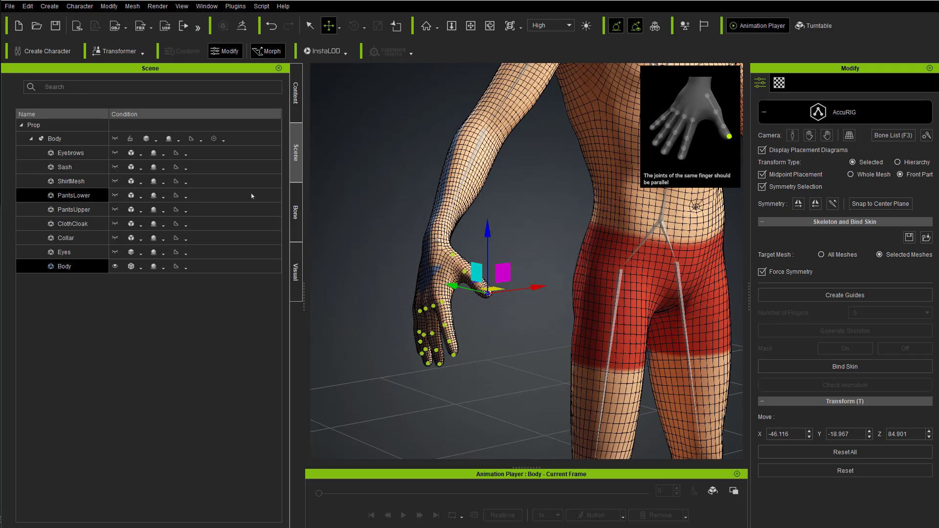
pyautogui.click(138, 268)
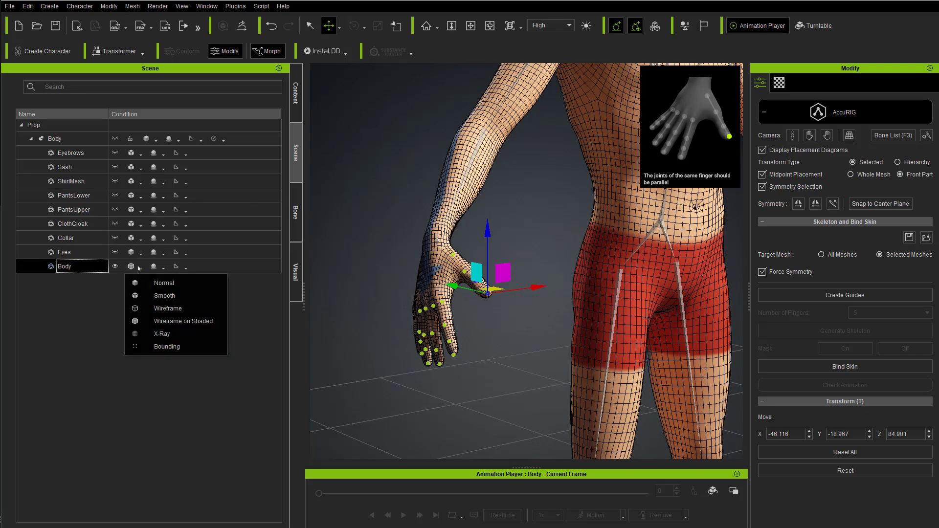
pyautogui.click(162, 285)
# Step: Examine the adjusted skeleton and the mirrored joints on the opposite hand across the full body
pyautogui.scroll(-5, 513, 317)
pyautogui.moveTo(513, 316); pyautogui.dragTo(475, 328, button='right')
pyautogui.moveTo(474, 328); pyautogui.dragTo(413, 317, button='middle')
pyautogui.moveTo(663, 253); pyautogui.dragTo(421, 280, button='right')
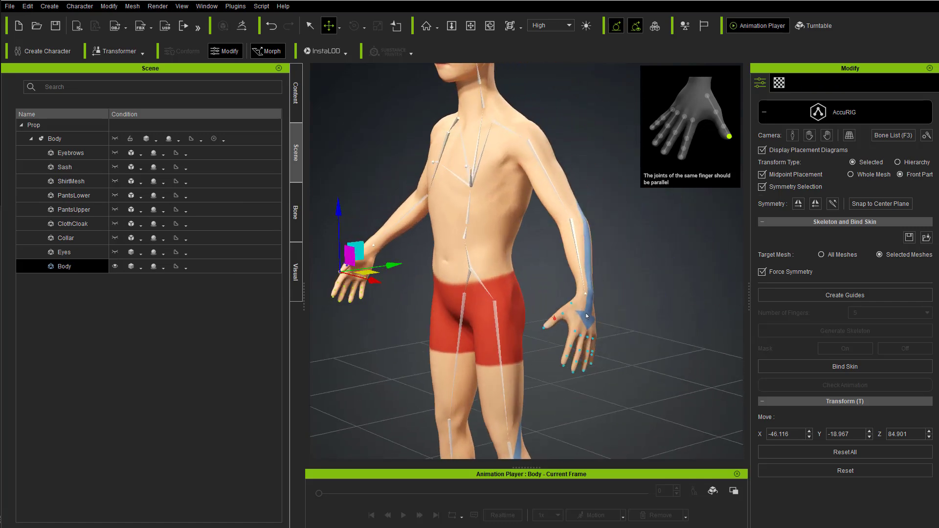
pyautogui.scroll(-3, 543, 272)
pyautogui.moveTo(542, 273); pyautogui.dragTo(597, 302, button='right')
pyautogui.scroll(-2, 597, 301)
pyautogui.moveTo(624, 346); pyautogui.dragTo(590, 349, button='middle')
pyautogui.moveTo(591, 349); pyautogui.dragTo(631, 290, button='right')
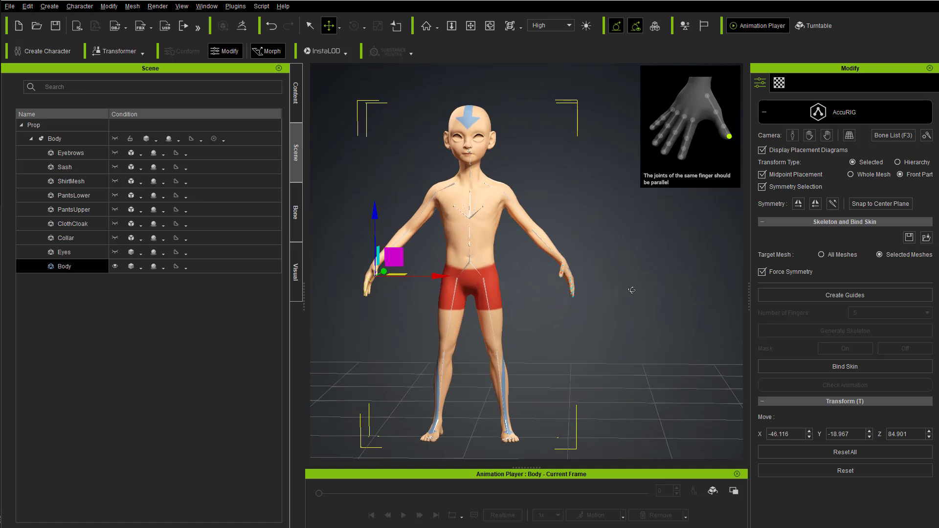
# Step: Make the whole Body prop visible, including its clothing, eyes and eyebrows, and review the clothed character
pyautogui.keyDown('ctrl'); pyautogui.click(204, 257); pyautogui.keyUp('ctrl')
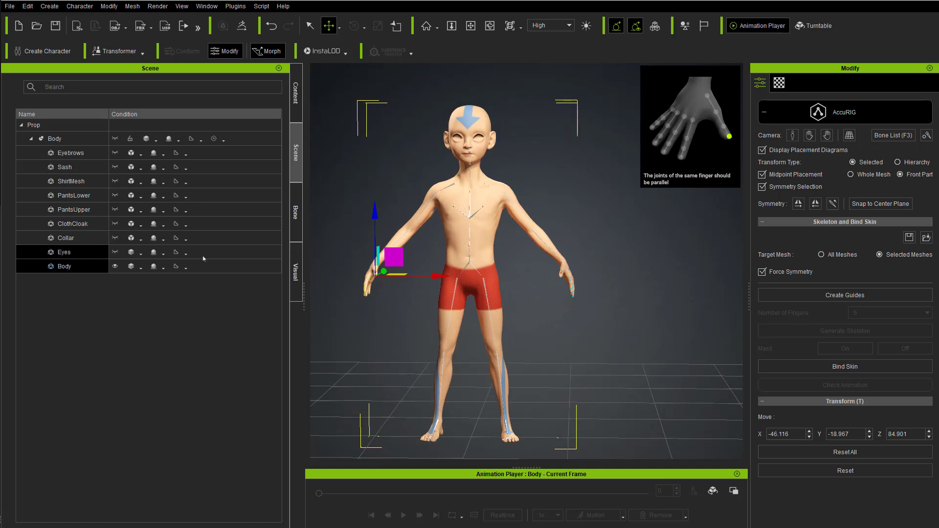
pyautogui.moveTo(479, 243); pyautogui.dragTo(530, 262, button='right')
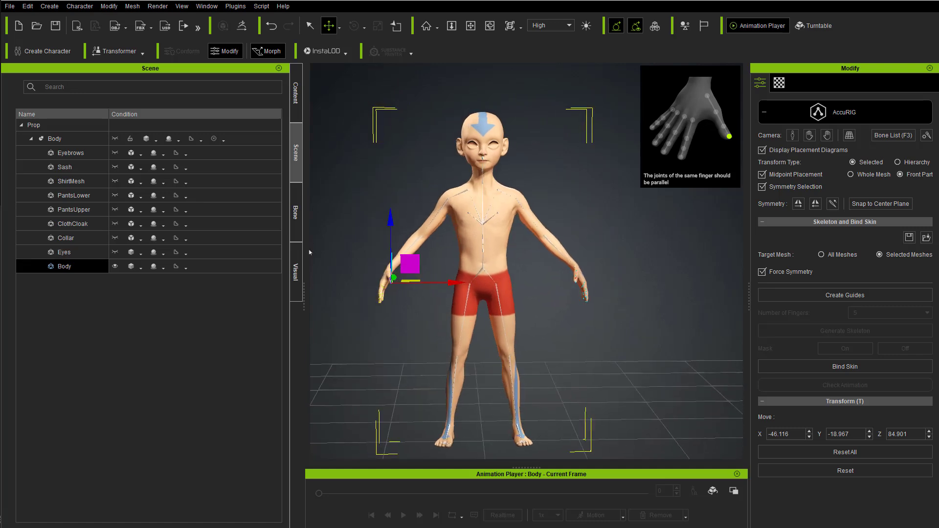
pyautogui.click(115, 139)
pyautogui.moveTo(526, 271); pyautogui.dragTo(460, 268, button='right')
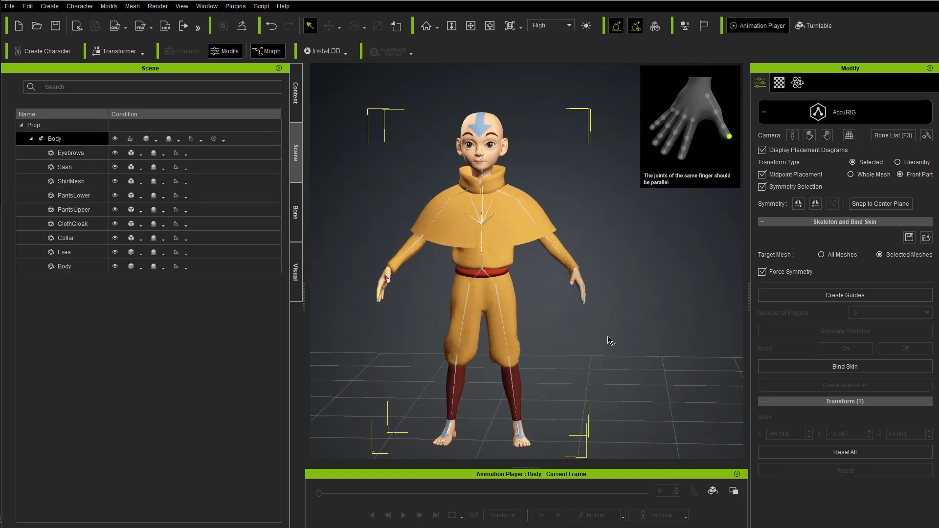
pyautogui.moveTo(543, 295); pyautogui.dragTo(544, 283, button='right')
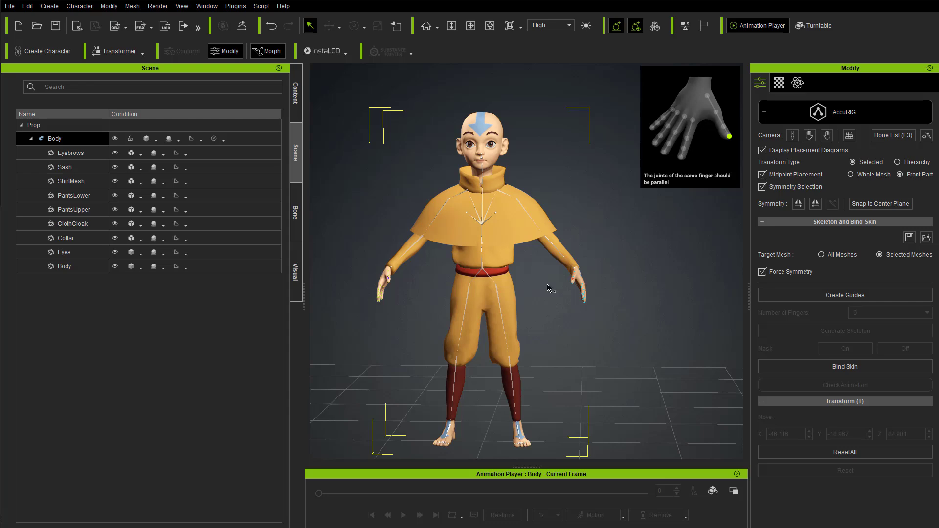
pyautogui.keyDown('alt'); pyautogui.moveTo(620, 243); pyautogui.dragTo(522, 228); pyautogui.keyUp('alt')
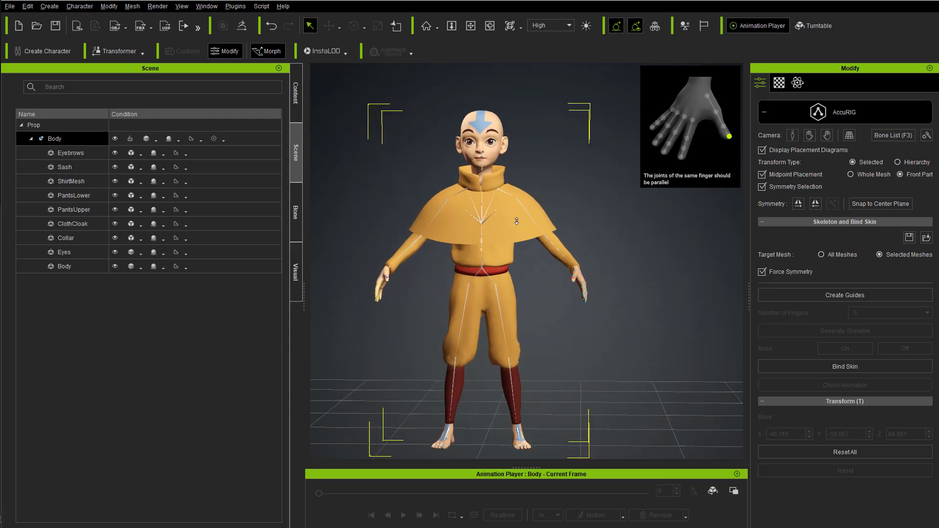
pyautogui.keyDown('alt'); pyautogui.moveTo(522, 228); pyautogui.dragTo(535, 221, button='right'); pyautogui.keyUp('alt')
pyautogui.keyDown('alt'); pyautogui.moveTo(535, 221); pyautogui.dragTo(562, 213, button='middle'); pyautogui.keyUp('alt')
pyautogui.keyDown('alt'); pyautogui.moveTo(561, 214); pyautogui.dragTo(537, 220); pyautogui.keyUp('alt')
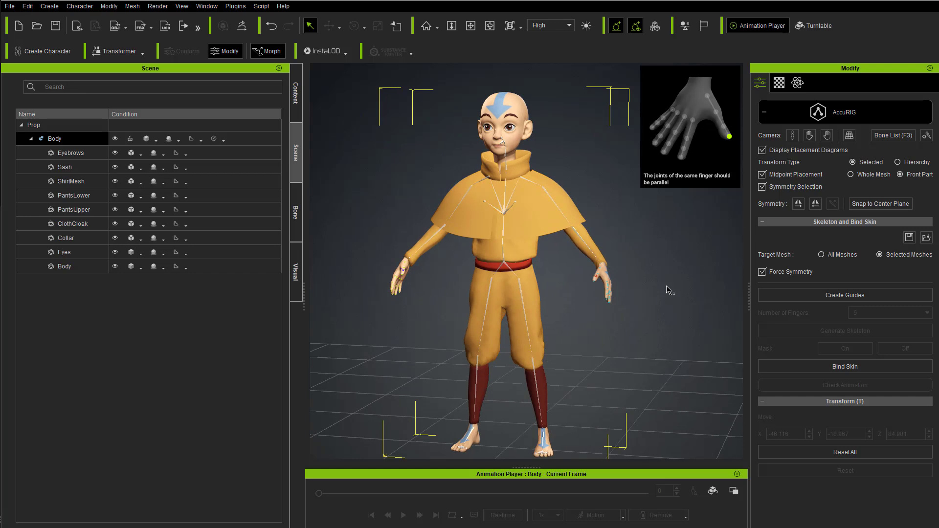
# Step: Select the whole Body prop, set the target mesh to All Meshes and bind the skin
pyautogui.doubleClick(55, 139)
pyautogui.click(834, 256)
pyautogui.click(841, 370)
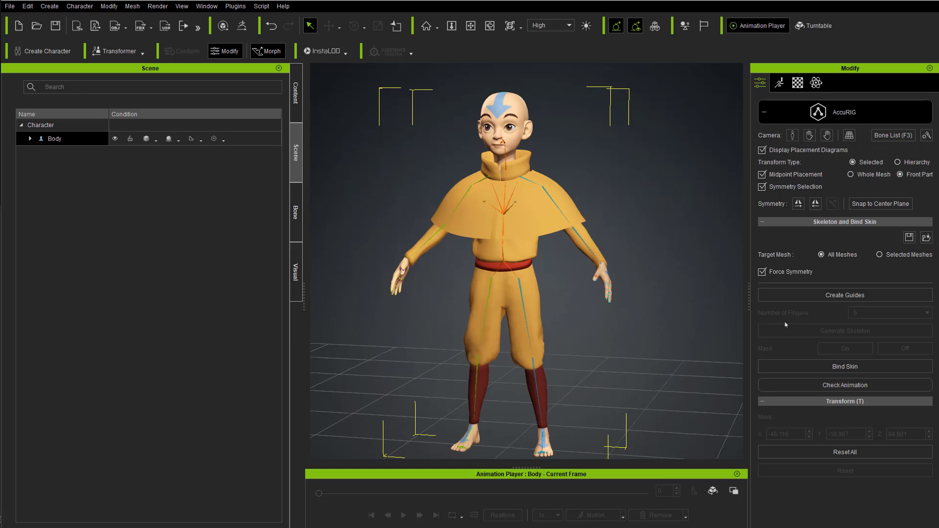
# Step: Start Check Animation and load a Body Rig calibration motion onto the character
pyautogui.click(826, 385)
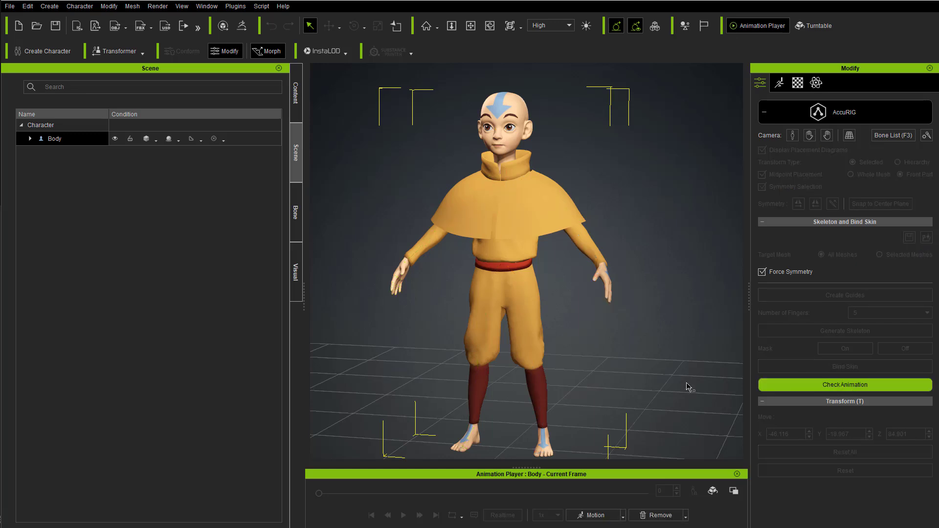
pyautogui.click(623, 516)
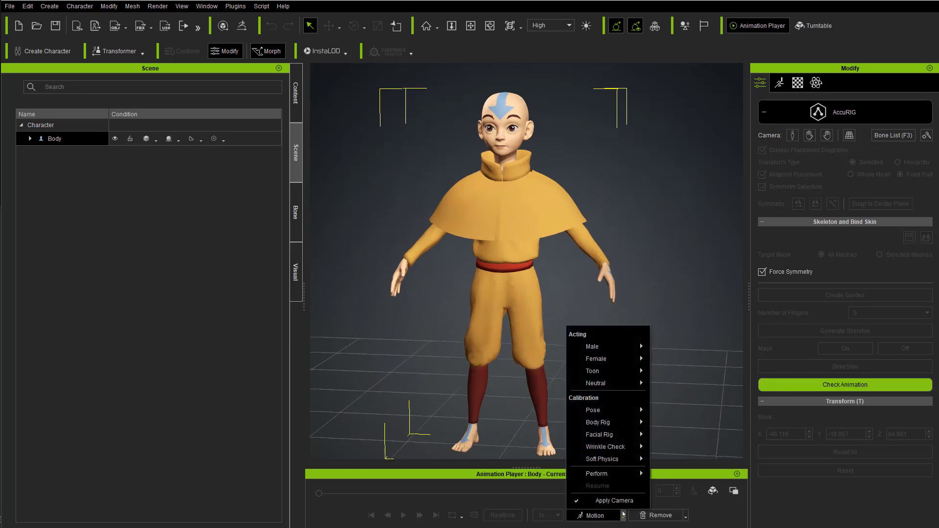
pyautogui.moveTo(636, 422)
pyautogui.click(667, 424)
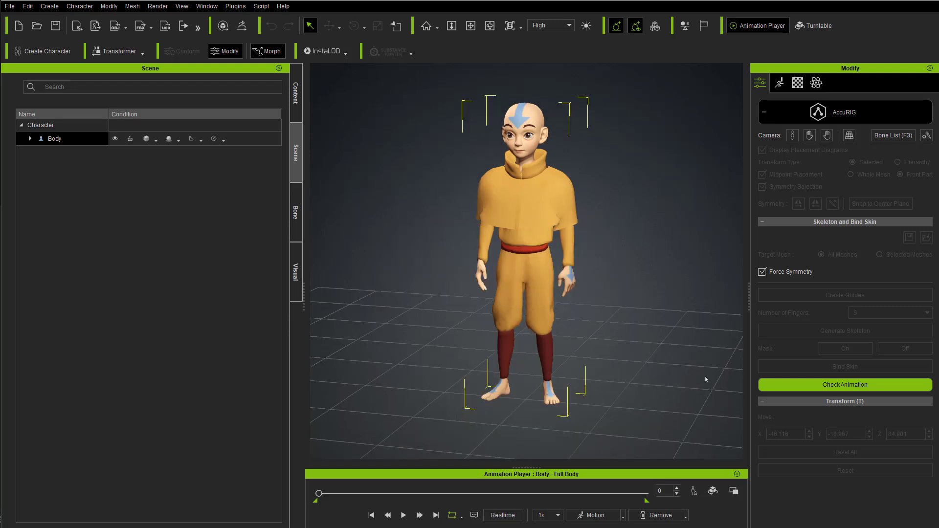
# Step: Play the calibration motion and pause it at frame 123, leaving the playback speed at 1x
pyautogui.scroll(2, 590, 245)
pyautogui.moveTo(580, 245); pyautogui.dragTo(553, 274, button='middle')
pyautogui.click(403, 515)
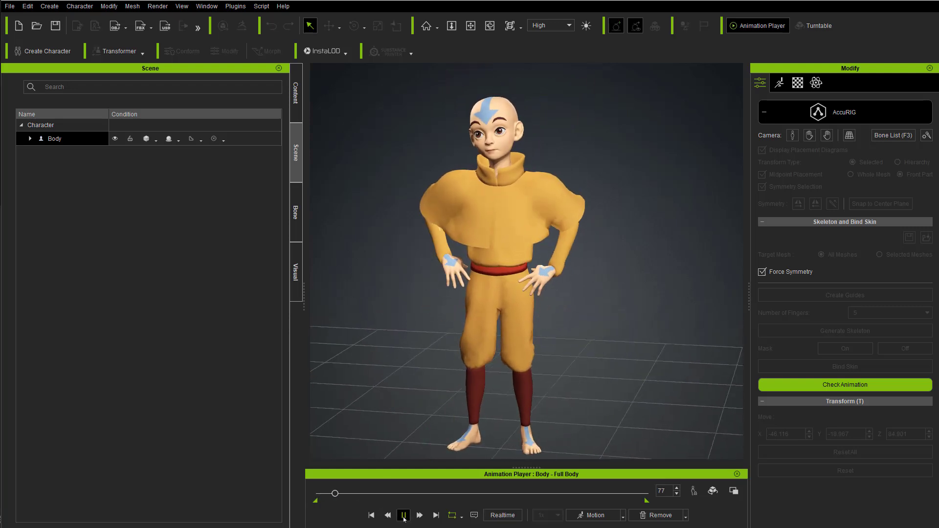
pyautogui.click(403, 515)
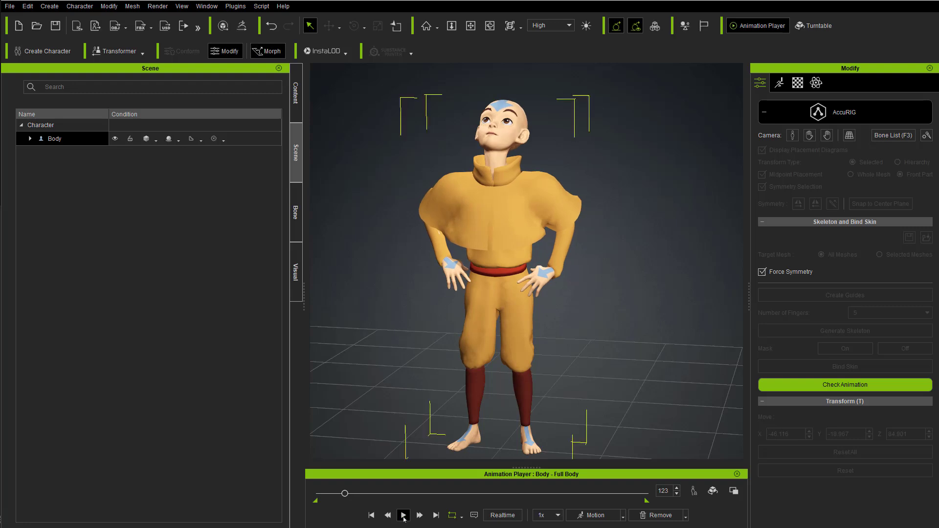
pyautogui.click(557, 514)
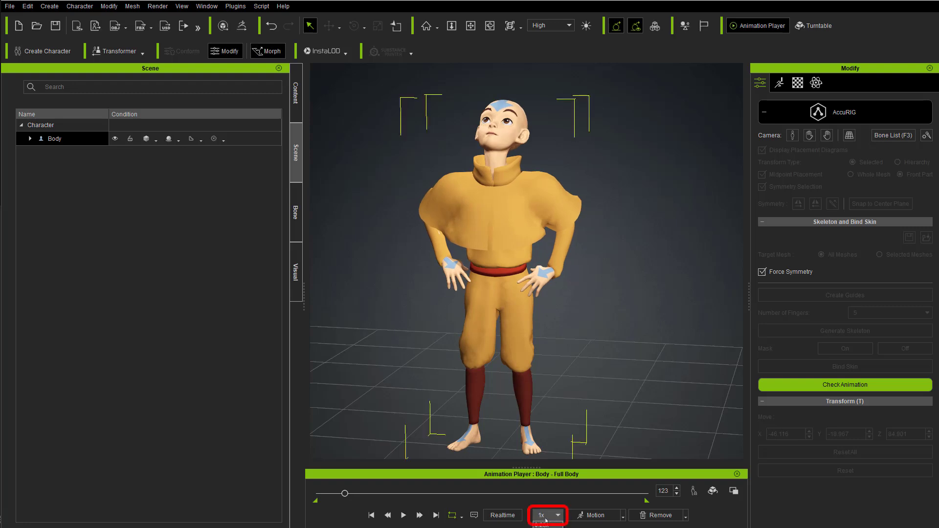
pyautogui.click(559, 516)
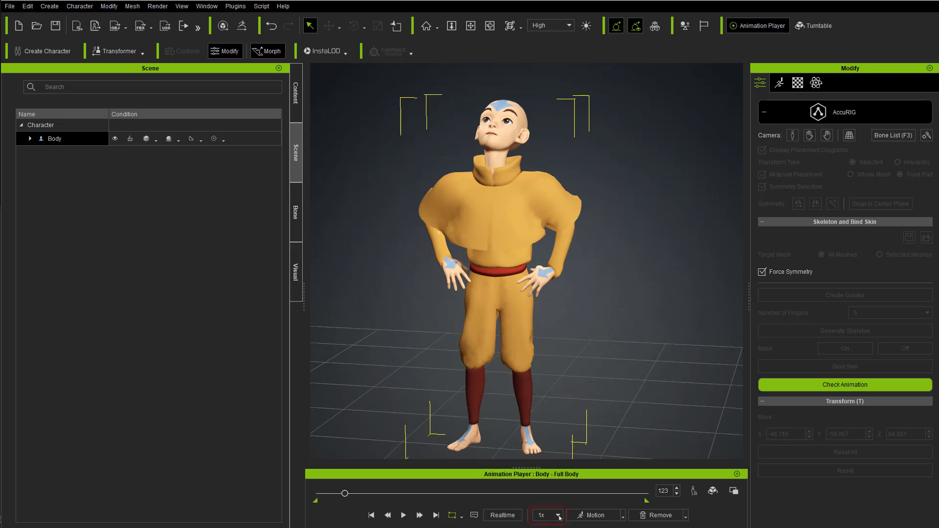
# Step: Scrub the calibration motion through frames 75 and 695 to check the cape deformation, and return to frame 0
pyautogui.moveTo(345, 494)
pyautogui.mouseDown()
pyautogui.moveTo(483, 499)
pyautogui.moveTo(320, 498)
pyautogui.moveTo(347, 495)
pyautogui.mouseUp()
pyautogui.keyDown('alt'); pyautogui.moveTo(477, 351); pyautogui.dragTo(221, 365); pyautogui.keyUp('alt')
pyautogui.moveTo(346, 494); pyautogui.dragTo(335, 495)
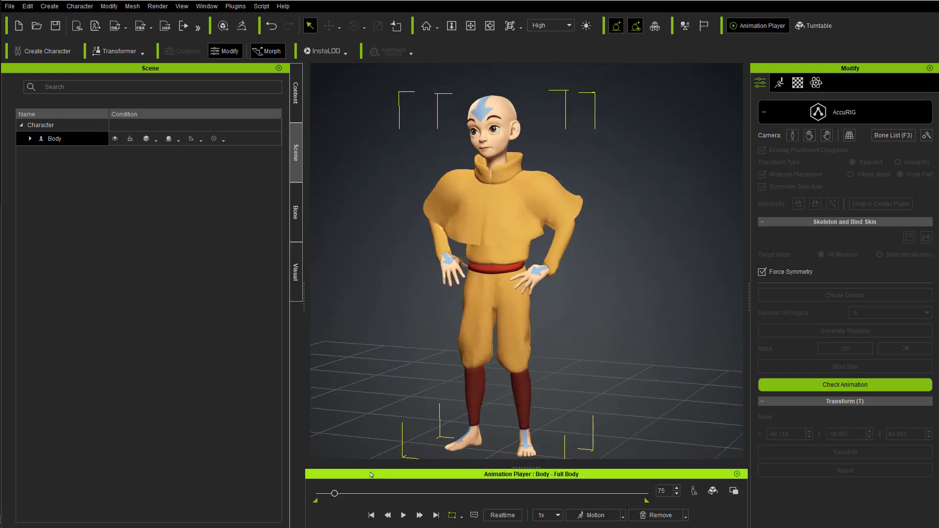
pyautogui.moveTo(335, 493); pyautogui.dragTo(467, 496)
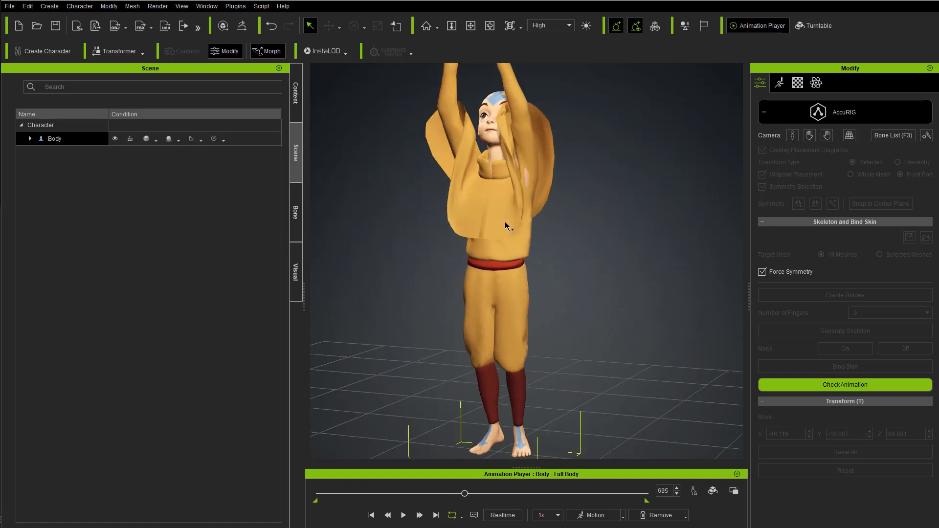
pyautogui.moveTo(582, 218)
pyautogui.mouseDown(button='right')
pyautogui.moveTo(236, 234)
pyautogui.moveTo(463, 245)
pyautogui.moveTo(585, 233)
pyautogui.mouseUp(button='right')
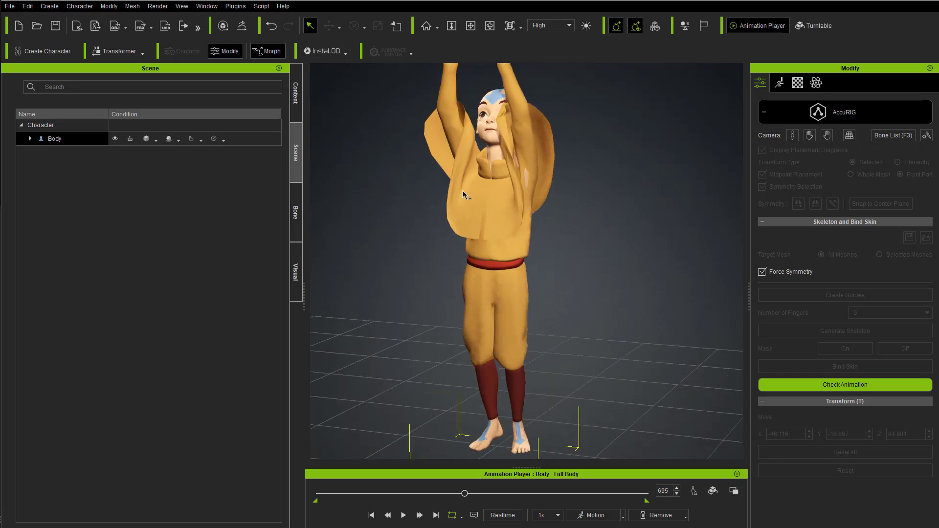
pyautogui.moveTo(384, 498); pyautogui.dragTo(318, 495)
pyautogui.moveTo(627, 333)
pyautogui.mouseDown(button='right')
pyautogui.moveTo(635, 322)
pyautogui.moveTo(636, 342)
pyautogui.mouseUp(button='right')
pyautogui.moveTo(404, 369); pyautogui.dragTo(480, 428, button='right')
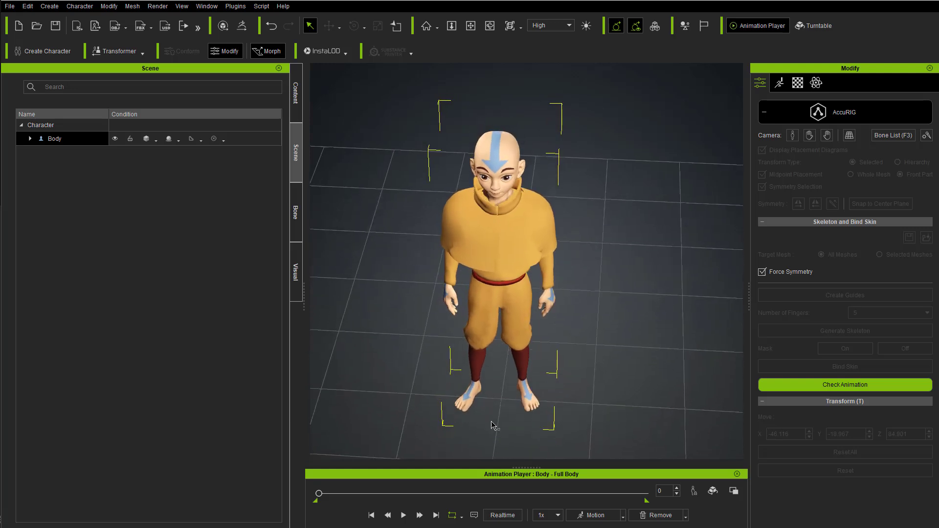
# Step: Remove the calibration motion from the character, exit AccuRIG and view the rigged character in its bind pose
pyautogui.click(685, 515)
pyautogui.click(661, 504)
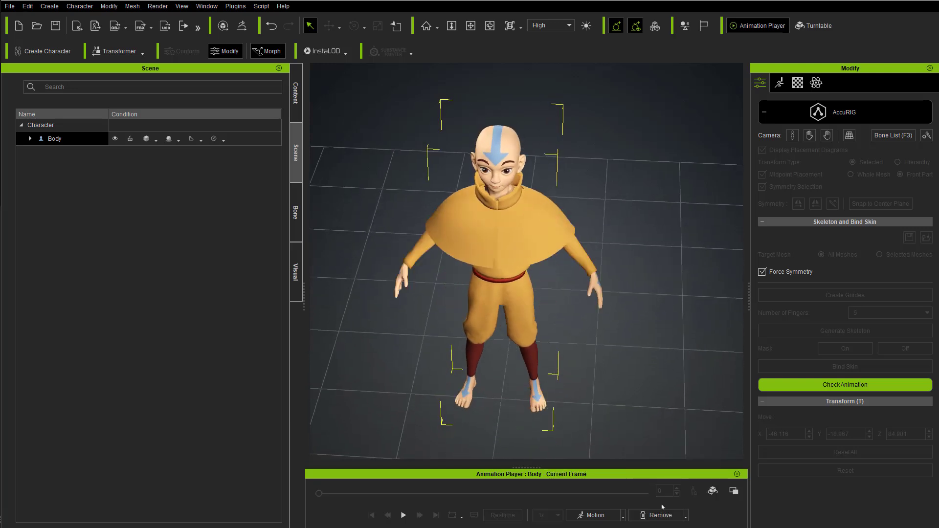
pyautogui.moveTo(576, 434); pyautogui.dragTo(553, 318, button='right')
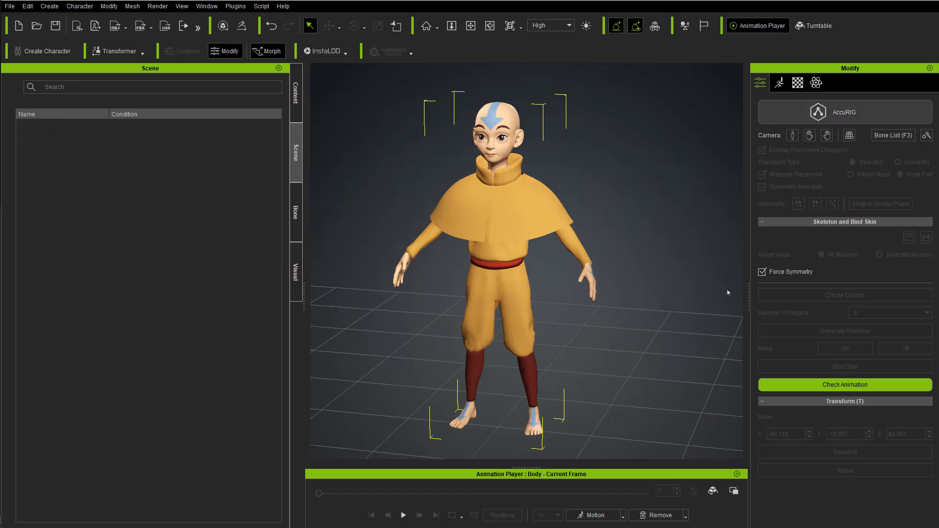
pyautogui.moveTo(604, 230); pyautogui.dragTo(644, 212, button='right')
pyautogui.moveTo(644, 212); pyautogui.dragTo(666, 212, button='middle')
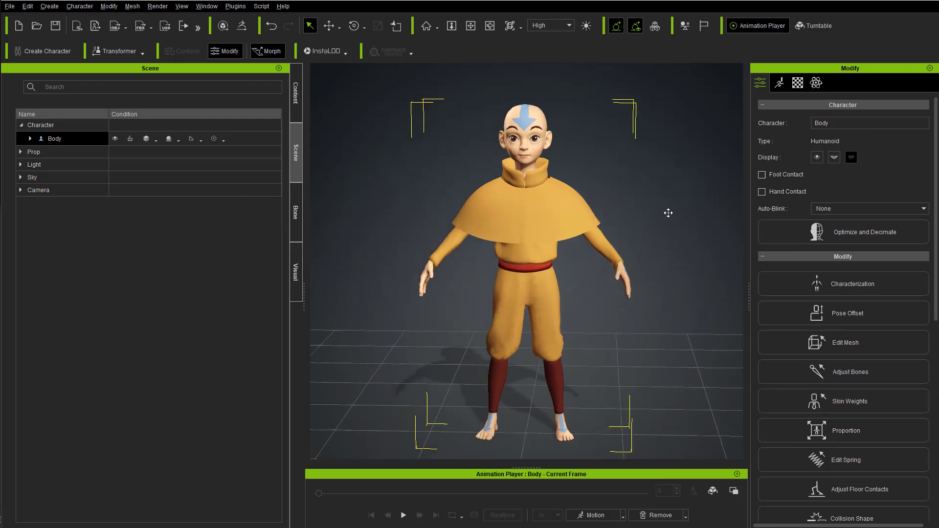
pyautogui.moveTo(666, 211); pyautogui.dragTo(630, 216, button='right')
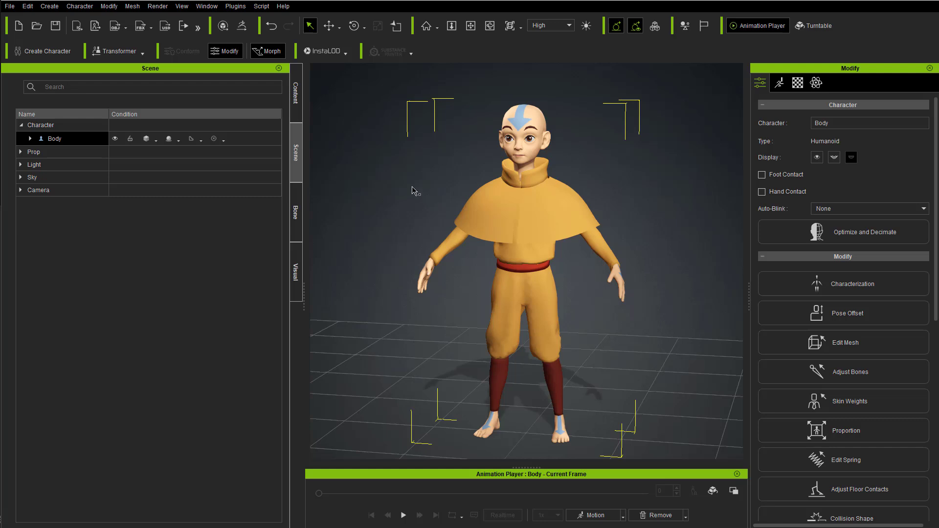
# Step: Send the Body character to ZBrush through GoZ with the Relink action on all of its meshes
pyautogui.click(84, 125)
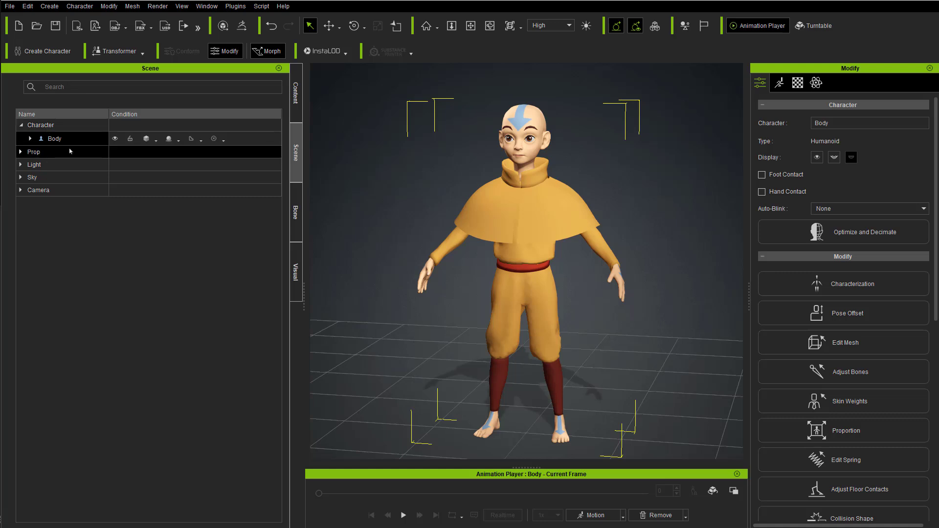
pyautogui.doubleClick(54, 139)
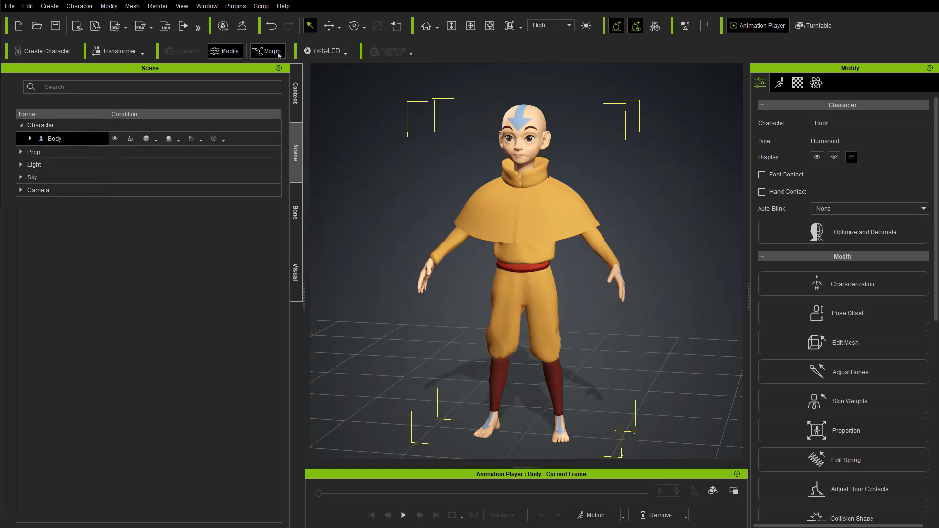
pyautogui.click(242, 25)
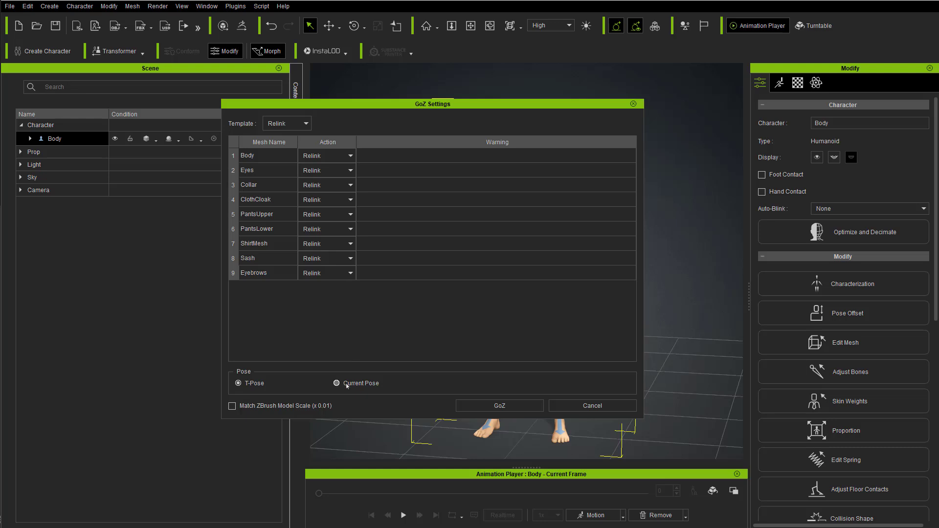
pyautogui.click(489, 406)
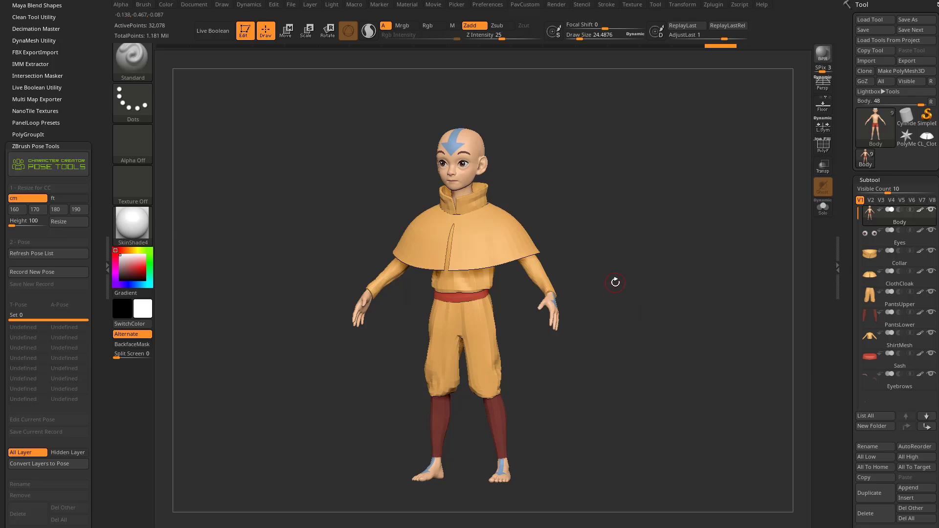
# Step: View the relinked character from the front and save the ZBrush project
pyautogui.keyDown('shift'); pyautogui.moveTo(593, 227); pyautogui.dragTo(614, 224); pyautogui.keyUp('shift')
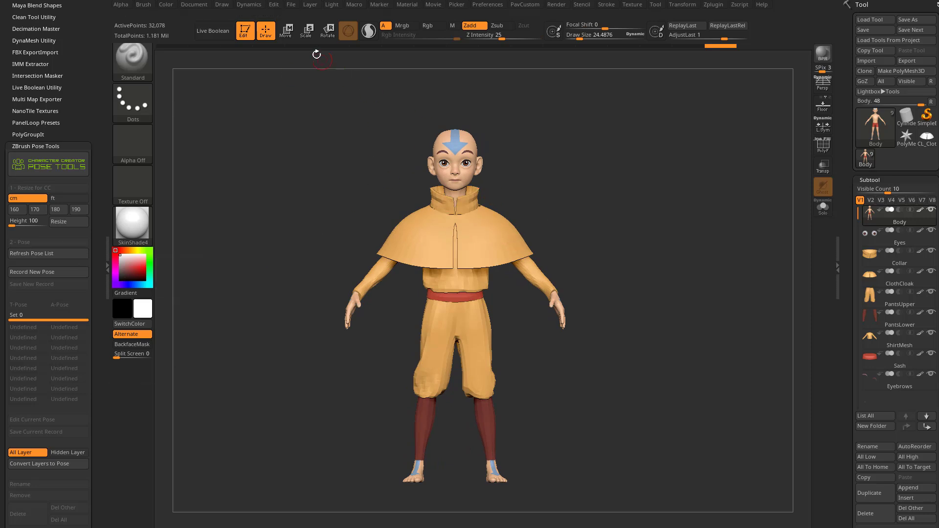
pyautogui.click(291, 5)
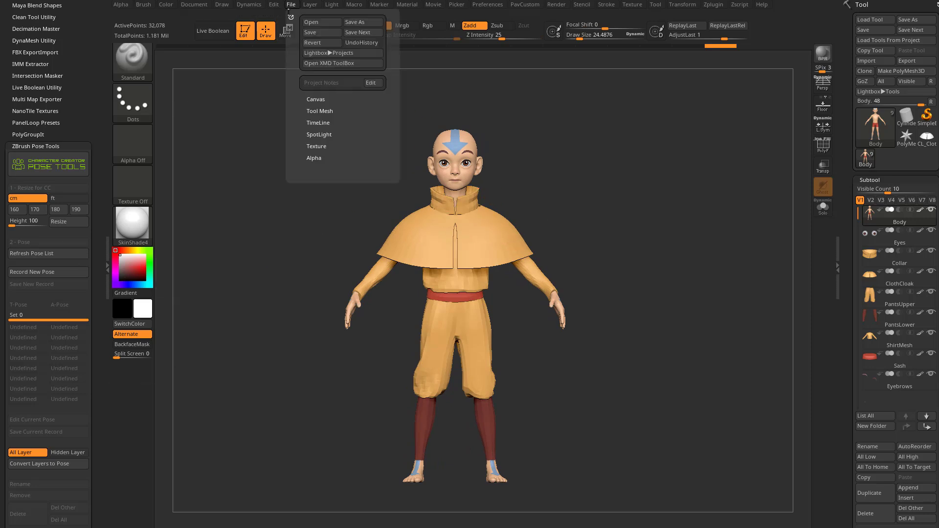
pyautogui.click(319, 33)
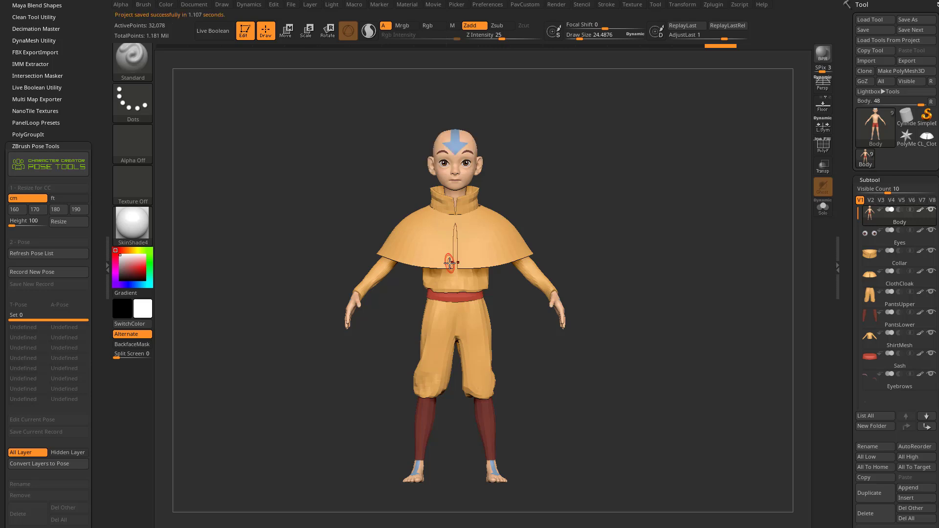
pyautogui.click(291, 4)
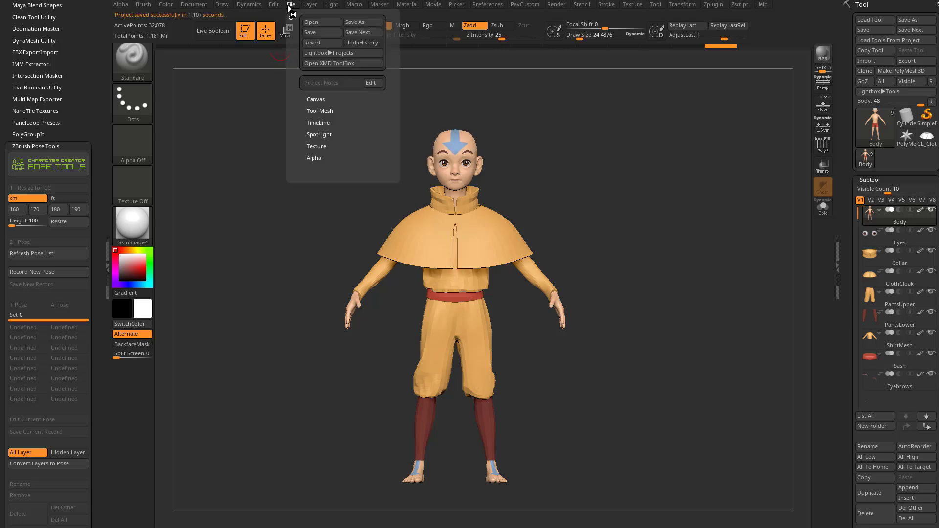
pyautogui.click(339, 32)
pyautogui.click(293, 5)
pyautogui.click(354, 20)
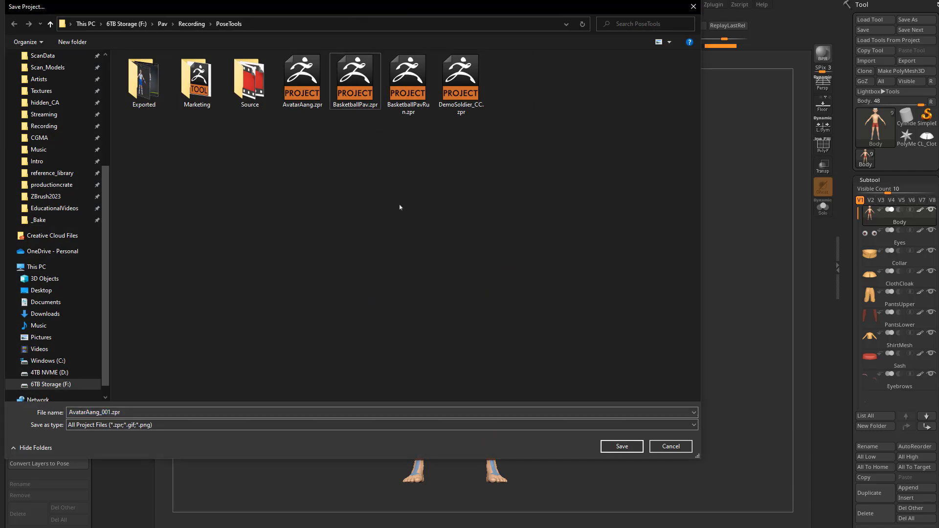
pyautogui.click(288, 95)
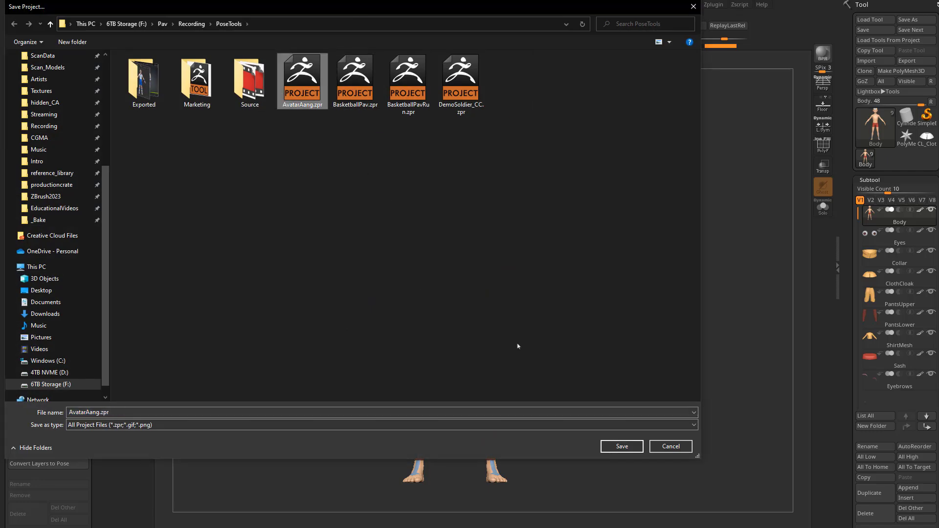
pyautogui.click(654, 446)
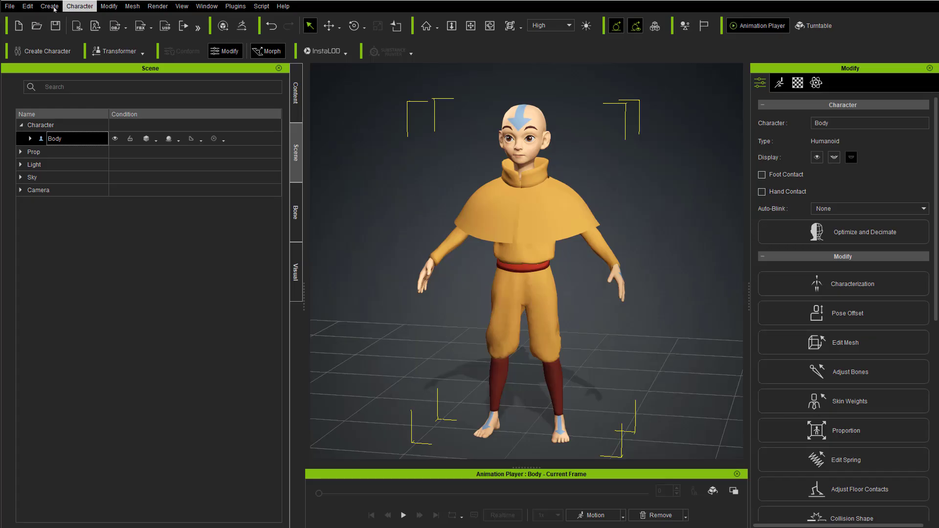
# Step: Switch to Character Creator, save the scene to the custom content as a CC Project named AvatarAang, and show the saved item
pyautogui.click(9, 6)
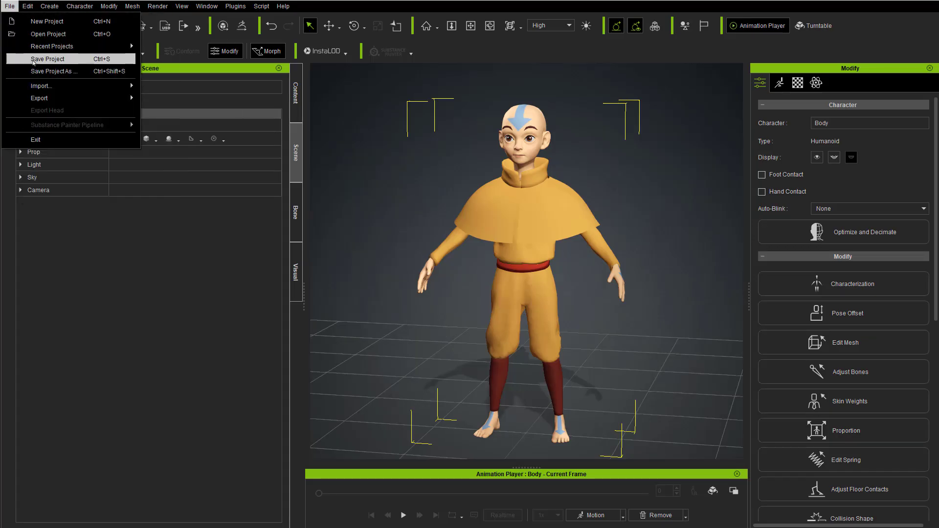
pyautogui.click(296, 93)
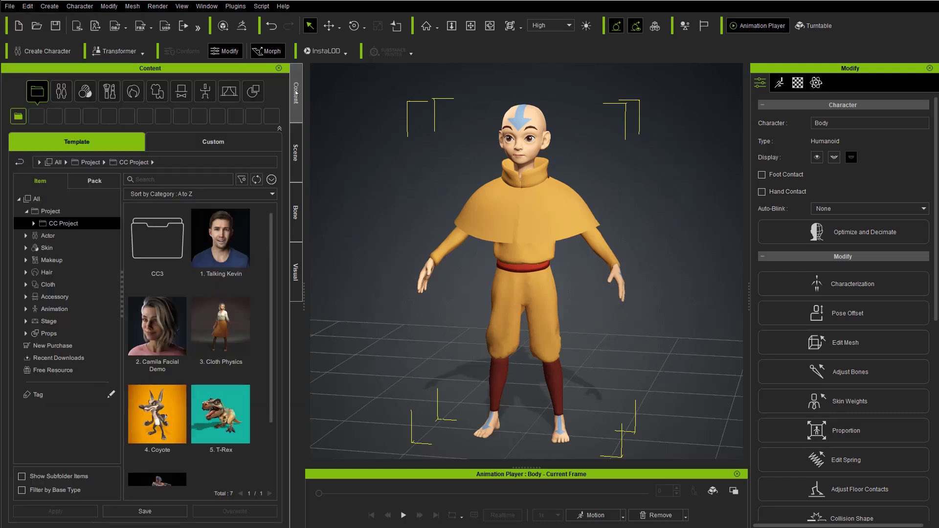
pyautogui.click(225, 140)
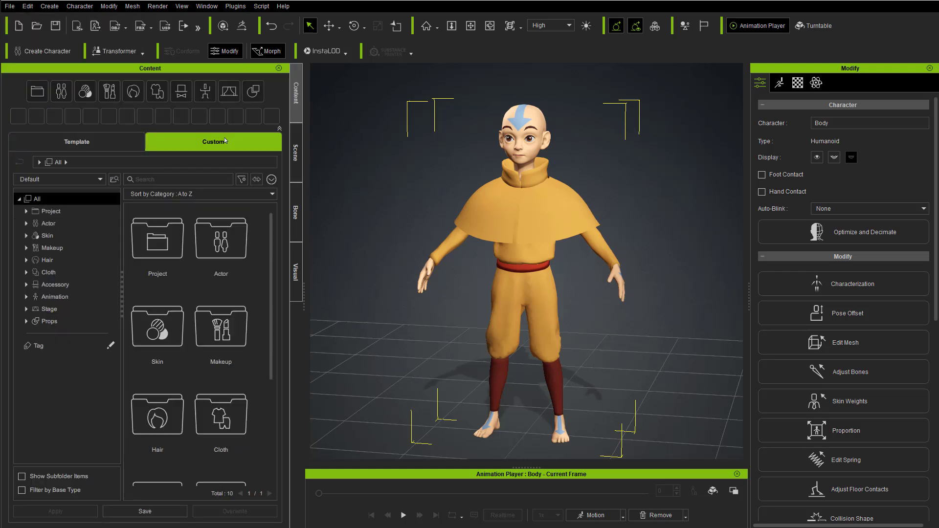
pyautogui.click(144, 511)
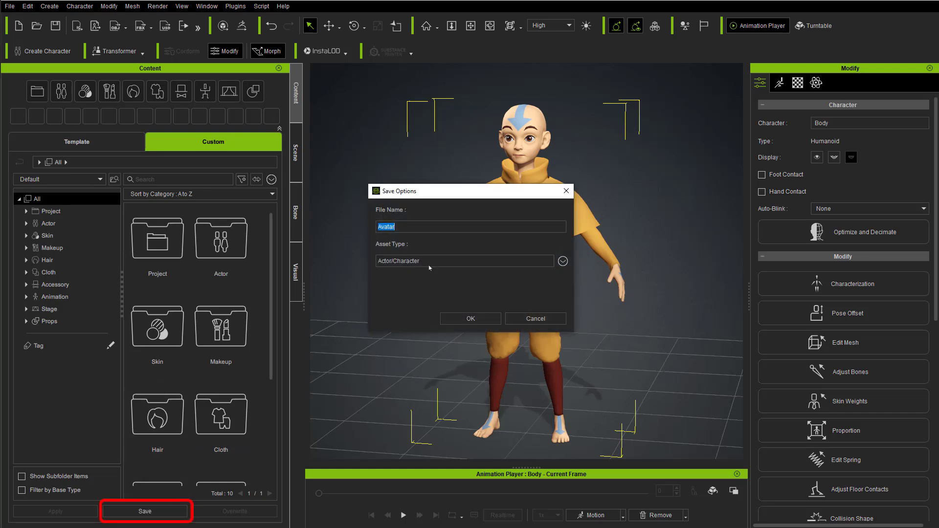
pyautogui.click(563, 261)
pyautogui.moveTo(616, 269)
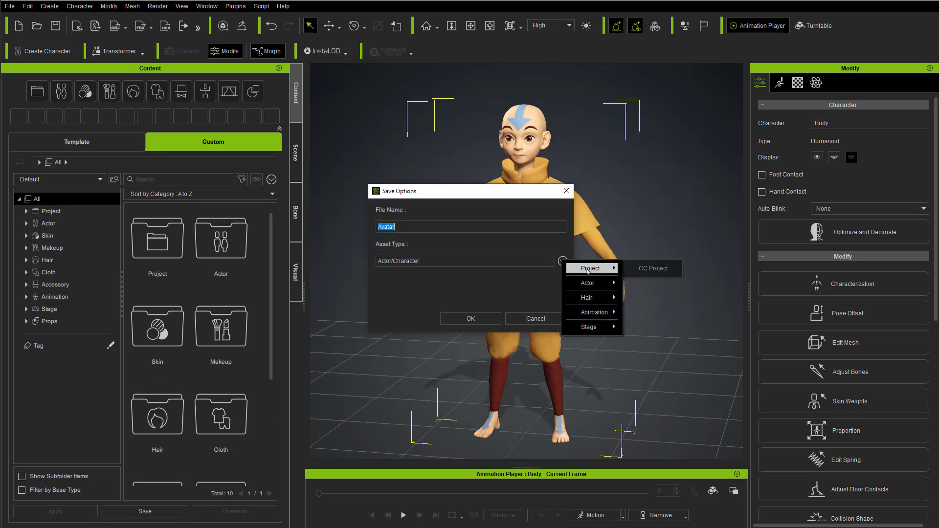
pyautogui.click(653, 268)
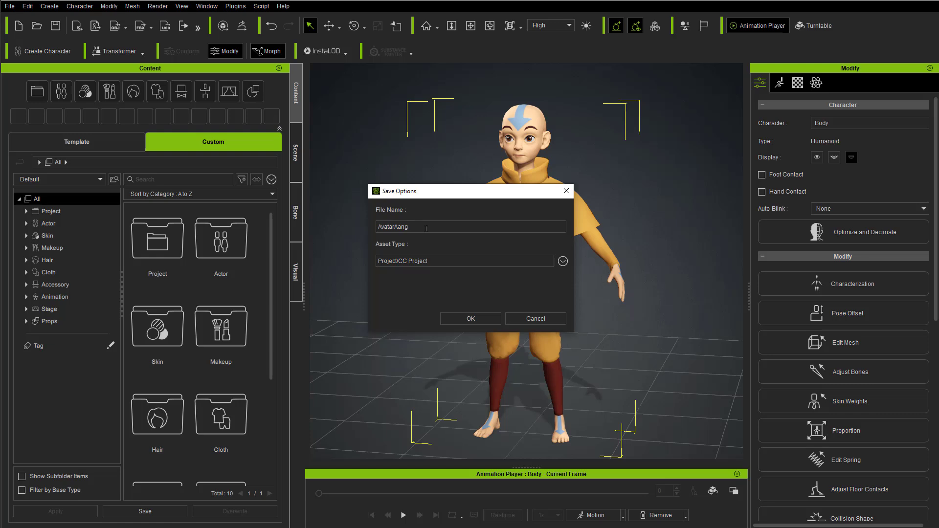
pyautogui.click(469, 318)
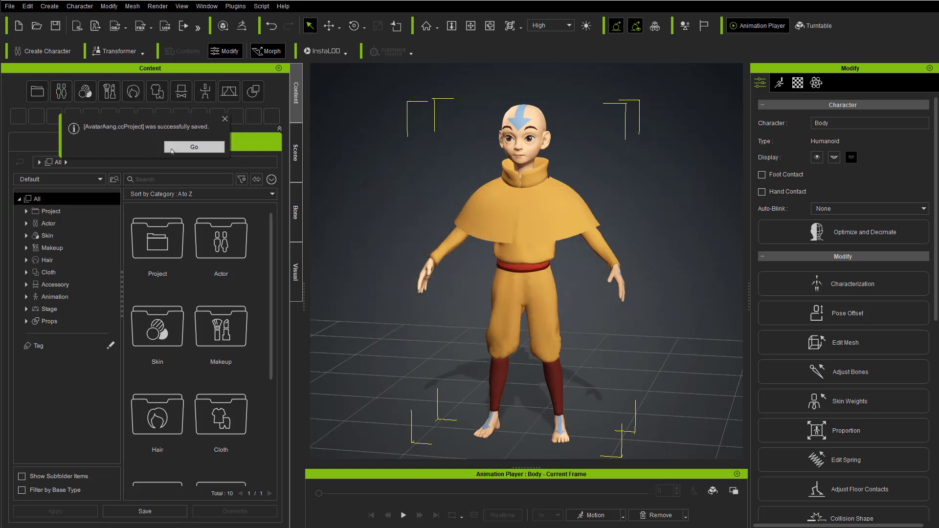
pyautogui.click(194, 146)
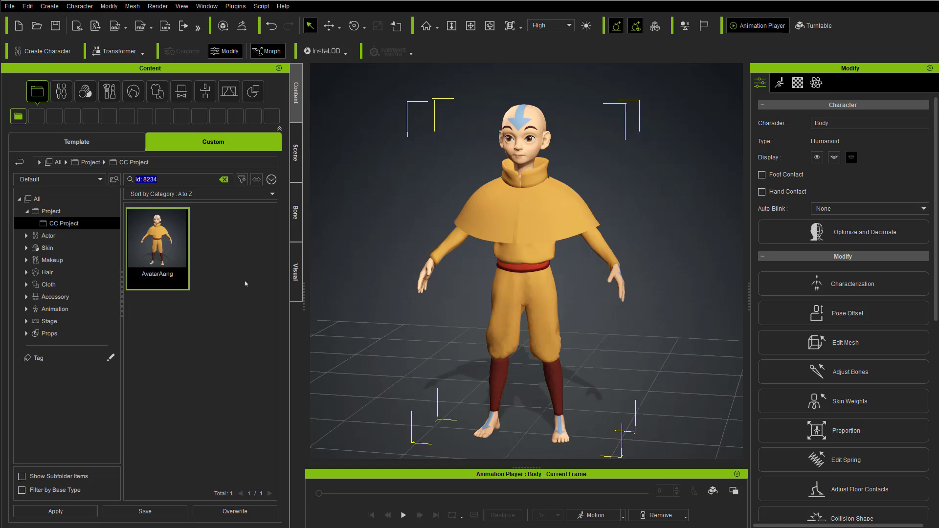
# Step: Expand the Body character's meshes in the scene and start Pose Offset for the character
pyautogui.click(93, 142)
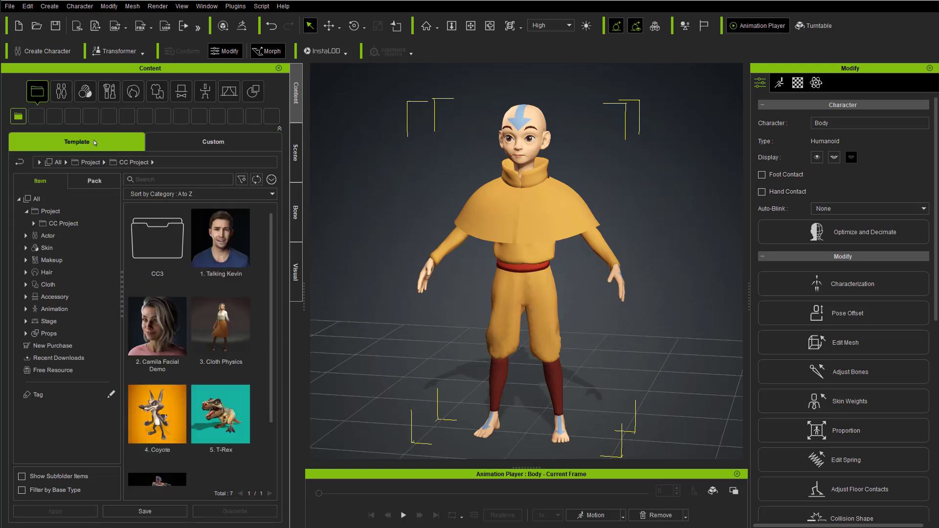
pyautogui.click(295, 153)
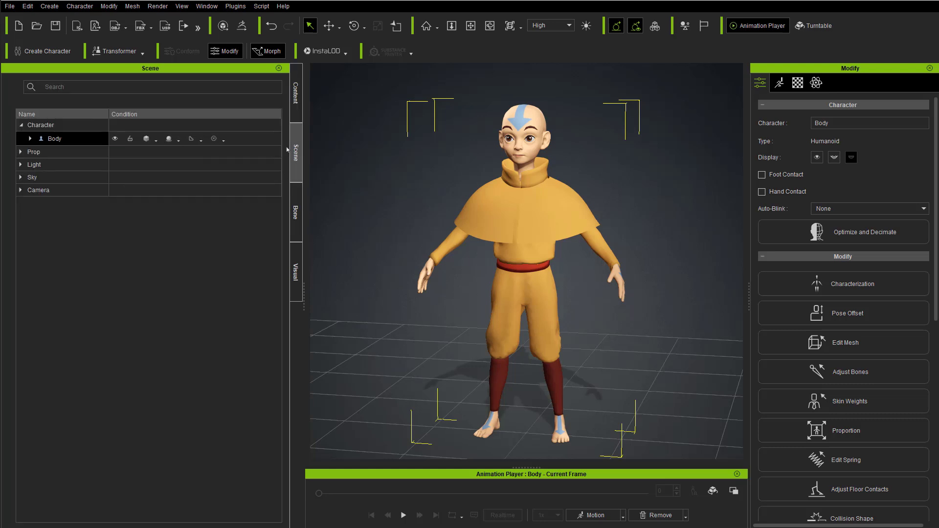
pyautogui.click(30, 139)
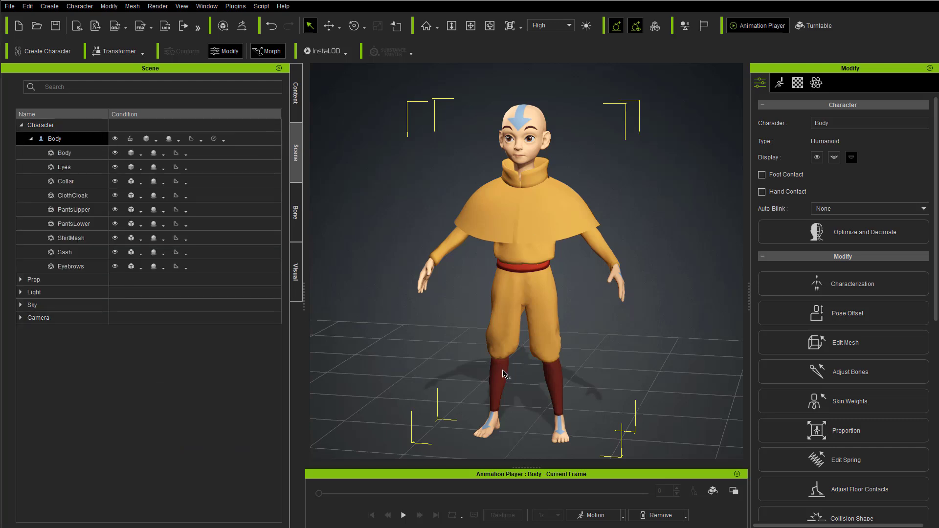
pyautogui.click(59, 139)
pyautogui.scroll(-2, 857, 403)
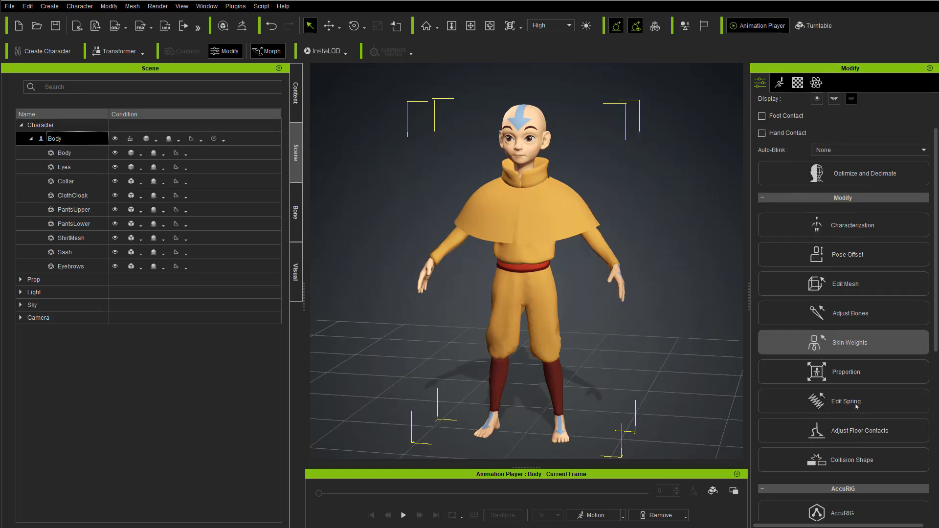
pyautogui.click(850, 255)
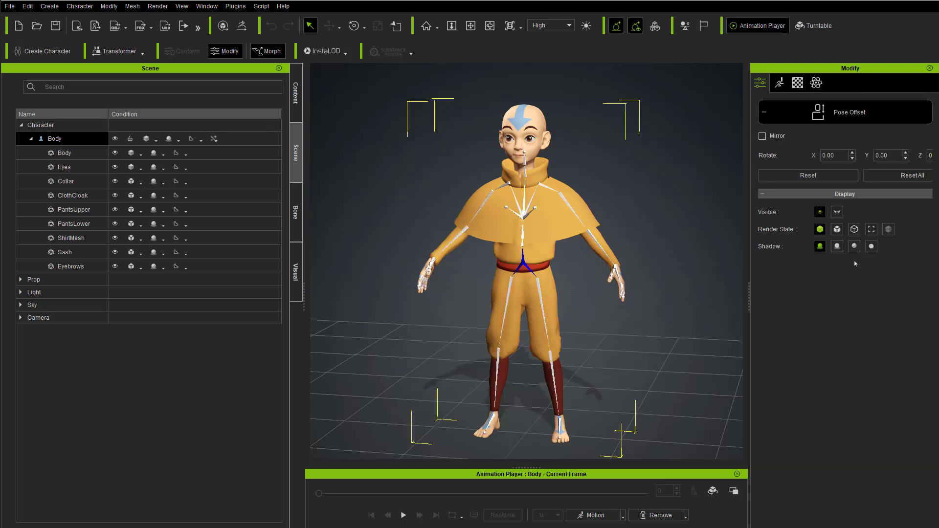
# Step: Rotate the foot bone slightly outward with Mirror on so both feet turn evenly, and leave Pose Offset
pyautogui.keyDown('alt'); pyautogui.moveTo(609, 375); pyautogui.dragTo(603, 304, button='middle'); pyautogui.keyUp('alt')
pyautogui.keyDown('alt'); pyautogui.moveTo(603, 304); pyautogui.dragTo(568, 273, button='right'); pyautogui.keyUp('alt')
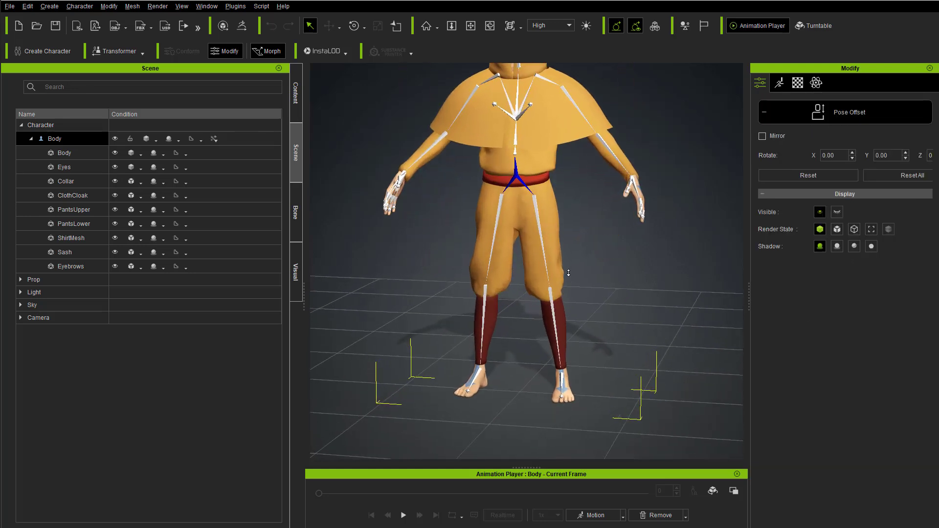
pyautogui.keyDown('alt'); pyautogui.moveTo(569, 272); pyautogui.dragTo(584, 302); pyautogui.keyUp('alt')
pyautogui.click(474, 370)
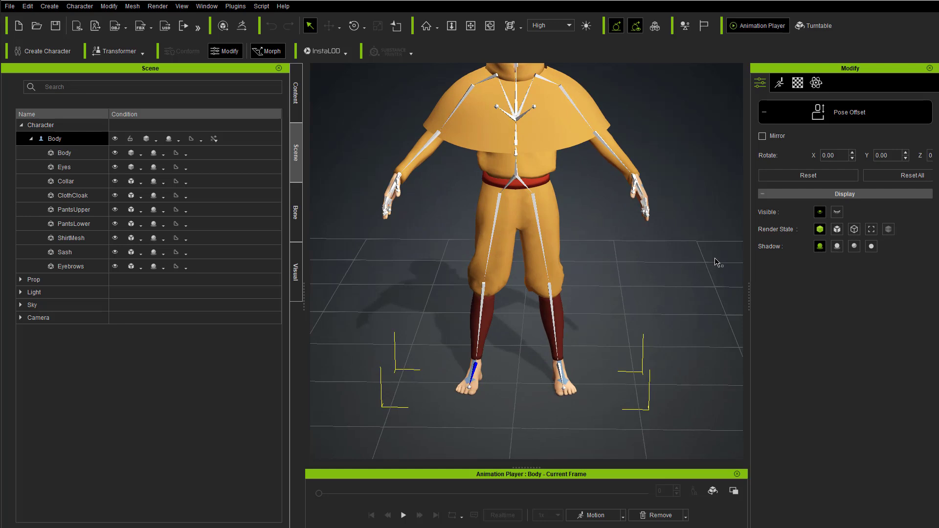
pyautogui.press('e')
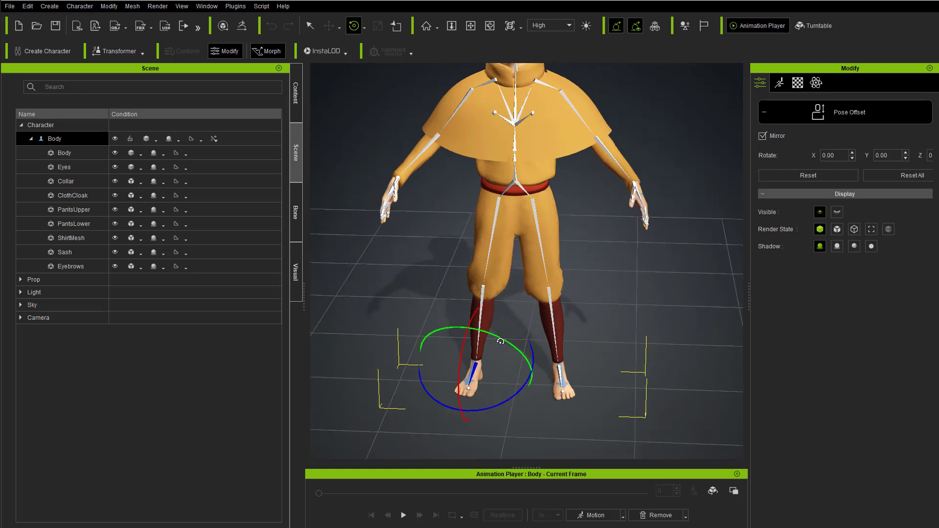
pyautogui.moveTo(499, 398)
pyautogui.mouseDown()
pyautogui.moveTo(506, 400)
pyautogui.moveTo(487, 408)
pyautogui.mouseUp()
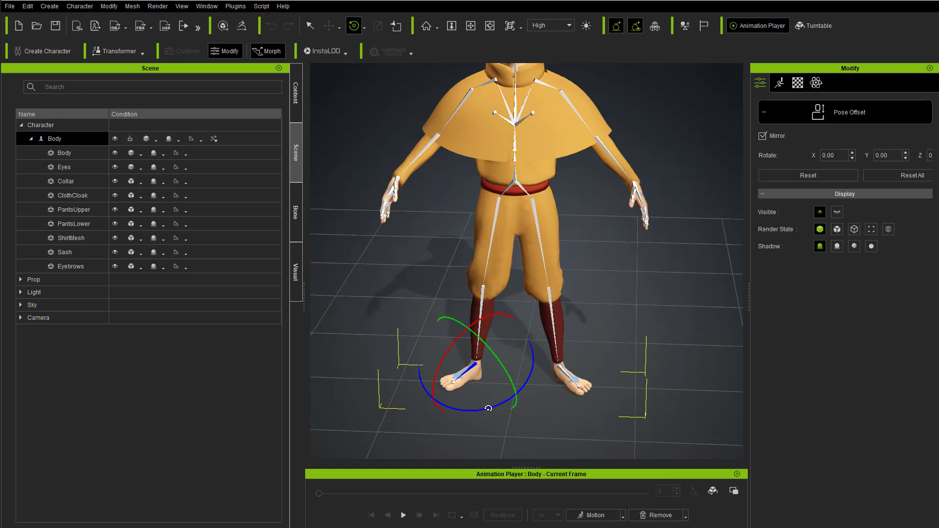
pyautogui.moveTo(488, 408); pyautogui.dragTo(460, 391)
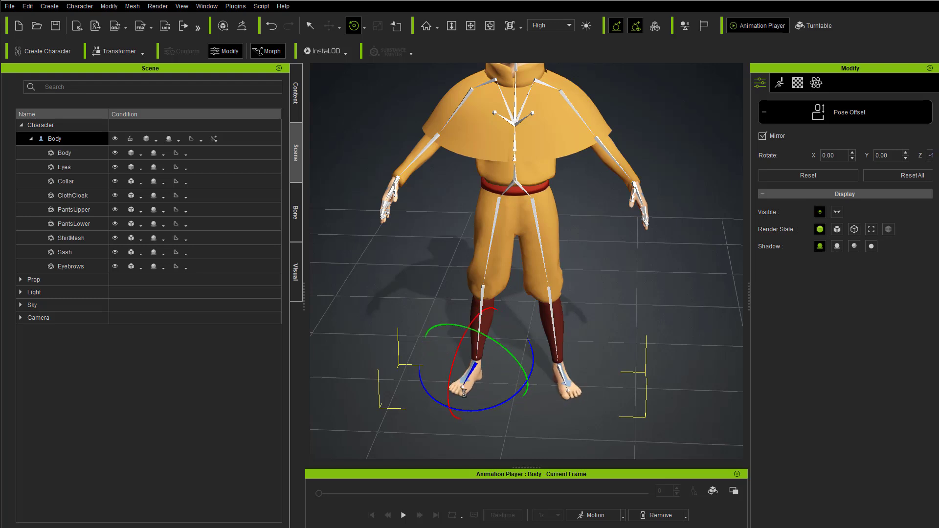
pyautogui.hotkey('ctrl', 'z')
pyautogui.keyDown('alt'); pyautogui.moveTo(635, 307); pyautogui.dragTo(621, 367, button='right'); pyautogui.keyUp('alt')
pyautogui.scroll(-2, 630, 321)
pyautogui.moveTo(569, 194); pyautogui.dragTo(724, 162, button='right')
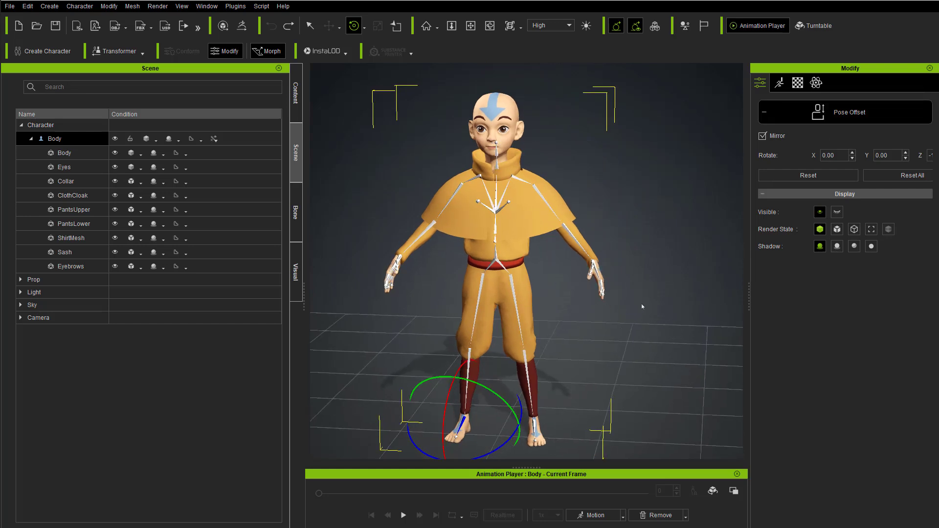
pyautogui.click(846, 119)
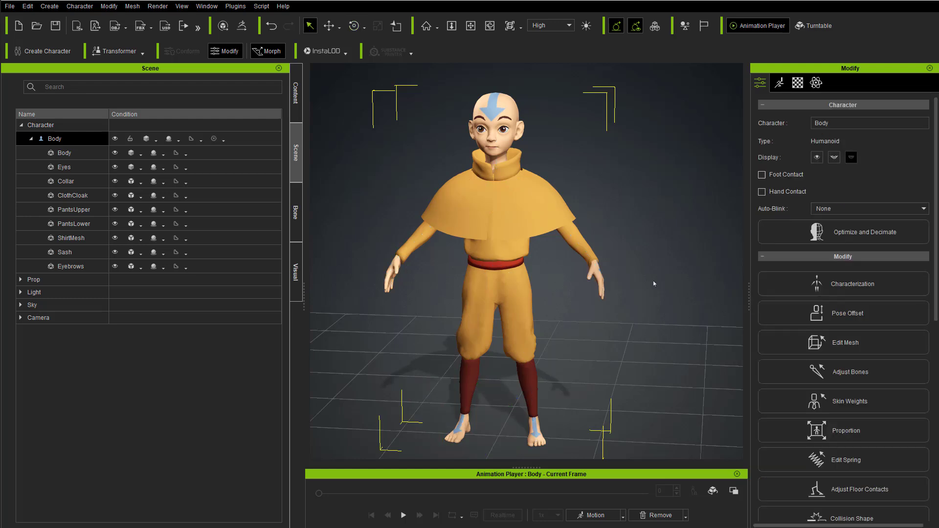
# Step: Examine the character's stance from several angles, and its head and collar up close
pyautogui.moveTo(657, 286); pyautogui.dragTo(679, 235, button='right')
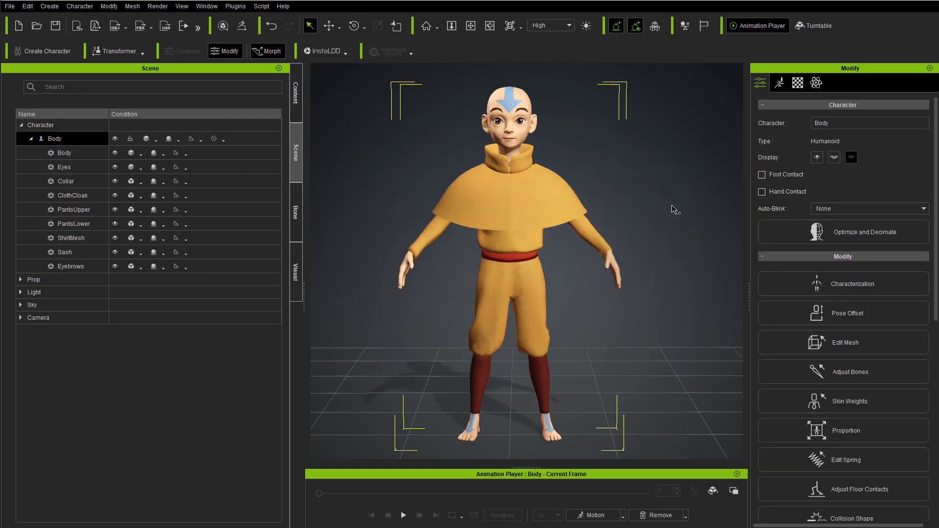
pyautogui.moveTo(640, 185); pyautogui.dragTo(590, 184, button='right')
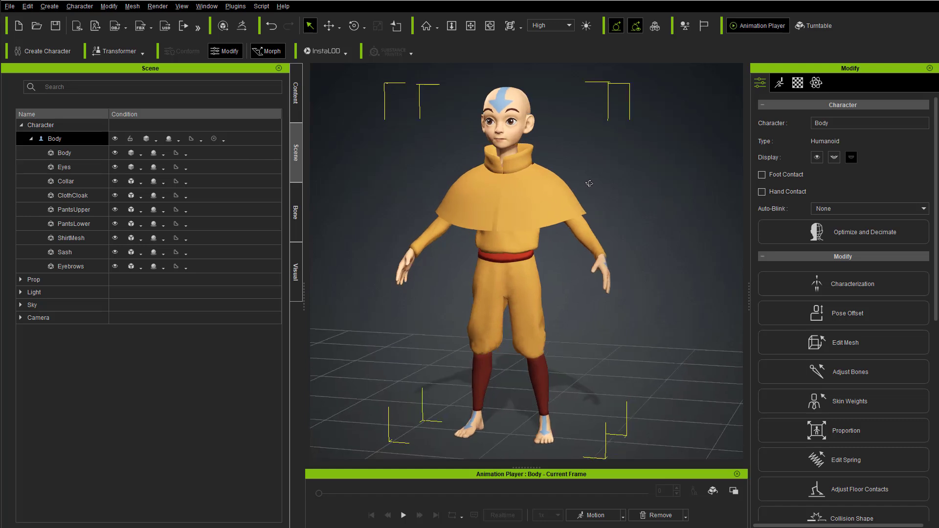
pyautogui.moveTo(513, 162); pyautogui.dragTo(498, 166, button='right')
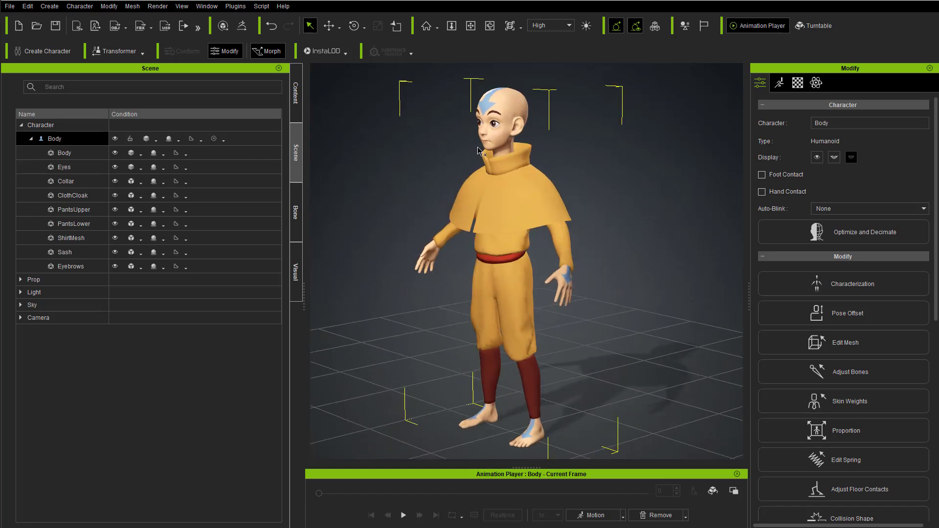
pyautogui.scroll(10, 485, 146)
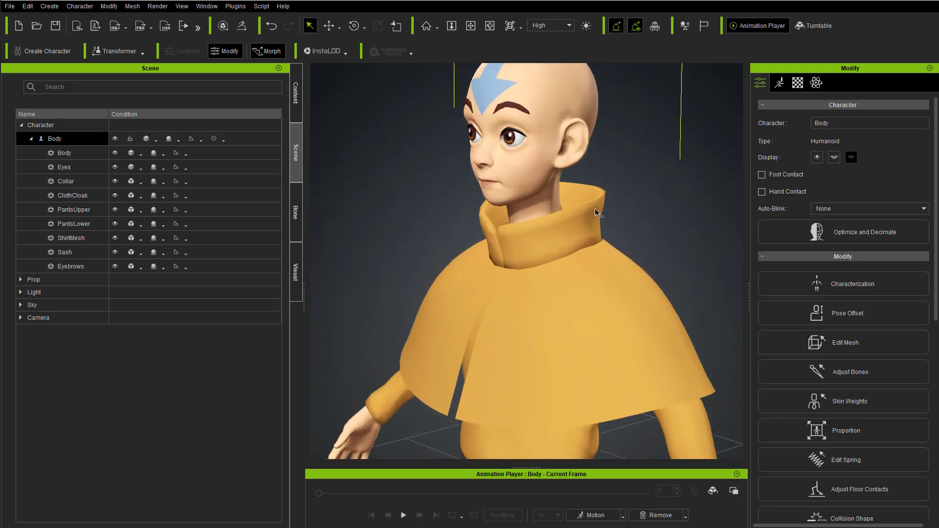
pyautogui.keyDown('alt'); pyautogui.moveTo(595, 209); pyautogui.dragTo(707, 170, button='right'); pyautogui.keyUp('alt')
pyautogui.keyDown('alt'); pyautogui.moveTo(590, 148); pyautogui.dragTo(561, 185); pyautogui.keyUp('alt')
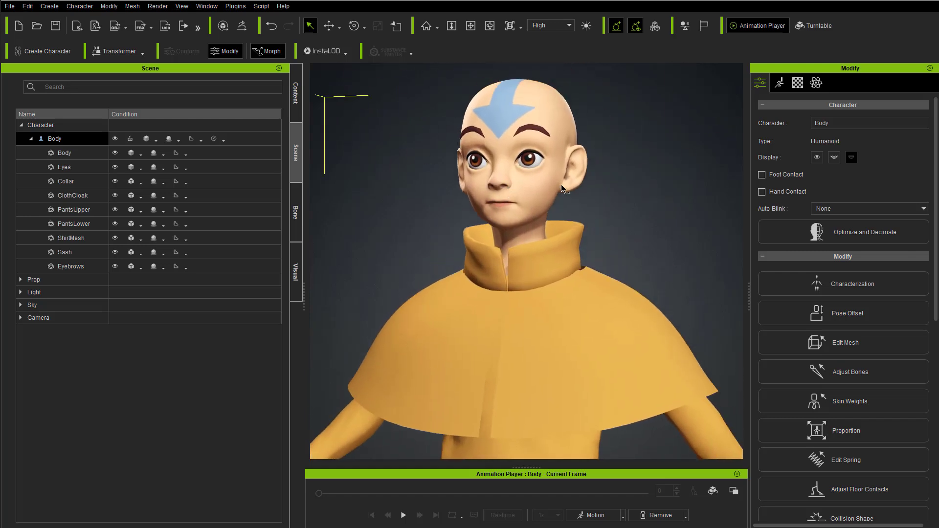
# Step: Select the Collar mesh under the Body character and start editing its skin weights
pyautogui.moveTo(561, 186); pyautogui.dragTo(577, 234, button='right')
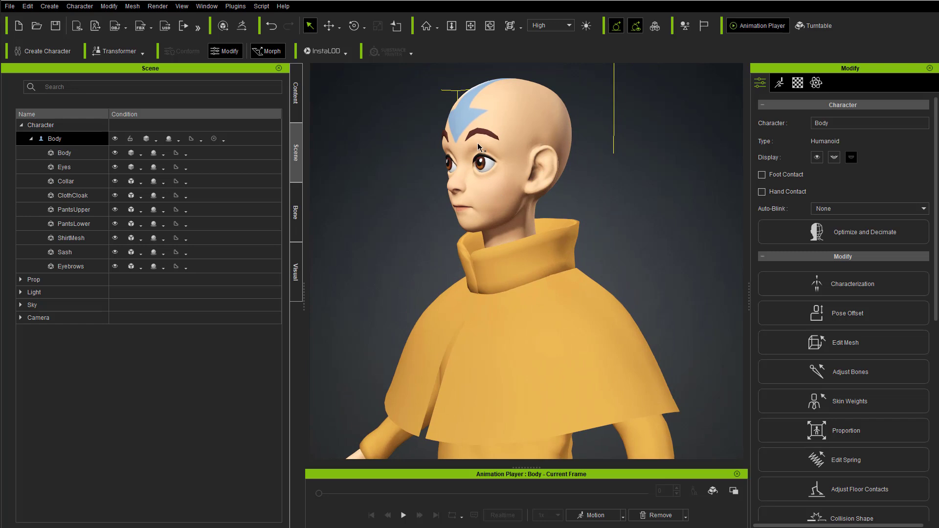
pyautogui.keyDown('alt'); pyautogui.moveTo(594, 188); pyautogui.dragTo(512, 231, button='right'); pyautogui.keyUp('alt')
pyautogui.keyDown('alt'); pyautogui.moveTo(449, 249); pyautogui.dragTo(694, 238, button='right'); pyautogui.keyUp('alt')
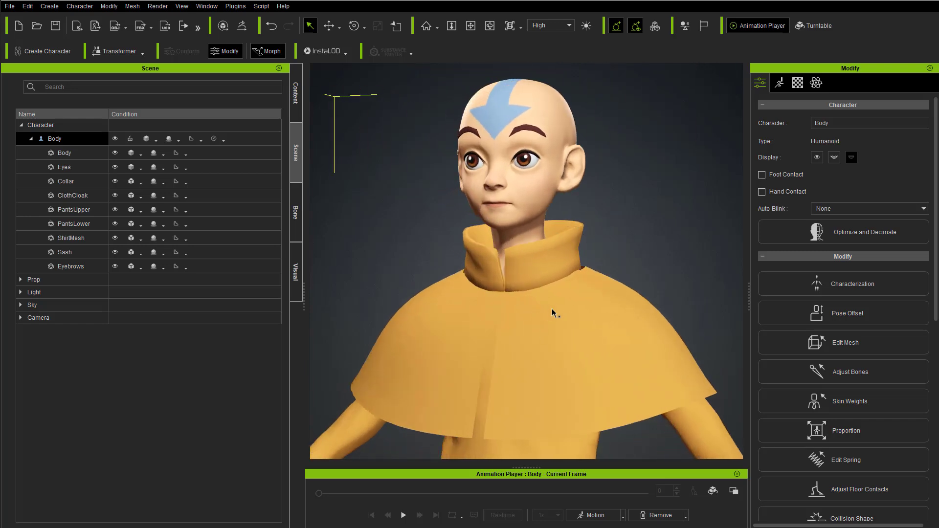
pyautogui.keyDown('alt'); pyautogui.moveTo(522, 303); pyautogui.dragTo(526, 316, button='right'); pyautogui.keyUp('alt')
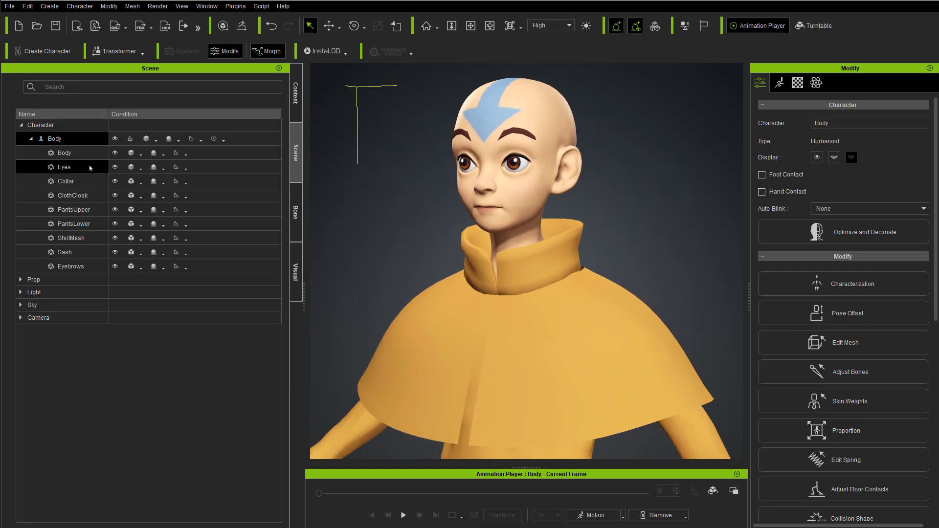
pyautogui.click(67, 182)
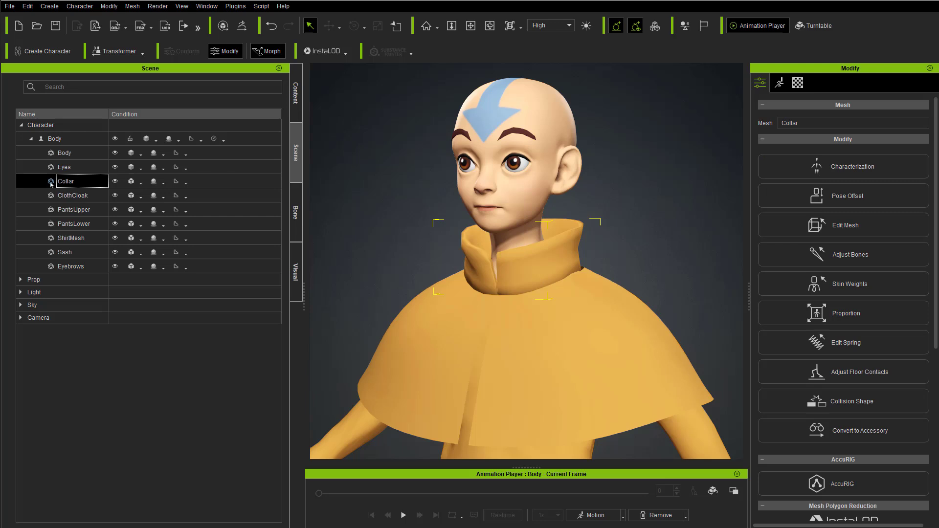
pyautogui.click(850, 284)
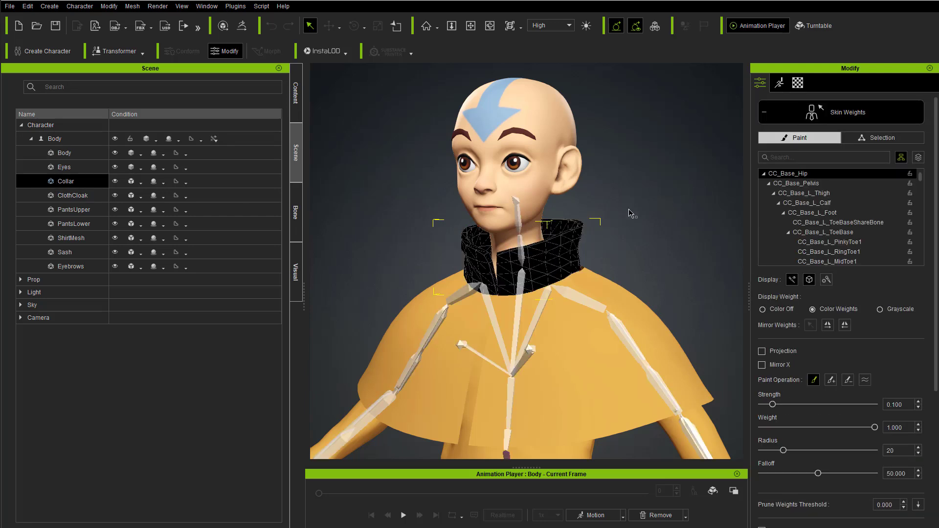
# Step: Inspect the Collar's color weights for the CC_Base_Spine02 and CC_Base_NeckTwist01 bones
pyautogui.moveTo(620, 213); pyautogui.dragTo(613, 217, button='middle')
pyautogui.moveTo(651, 229); pyautogui.dragTo(620, 238, button='right')
pyautogui.moveTo(638, 223); pyautogui.dragTo(605, 220, button='middle')
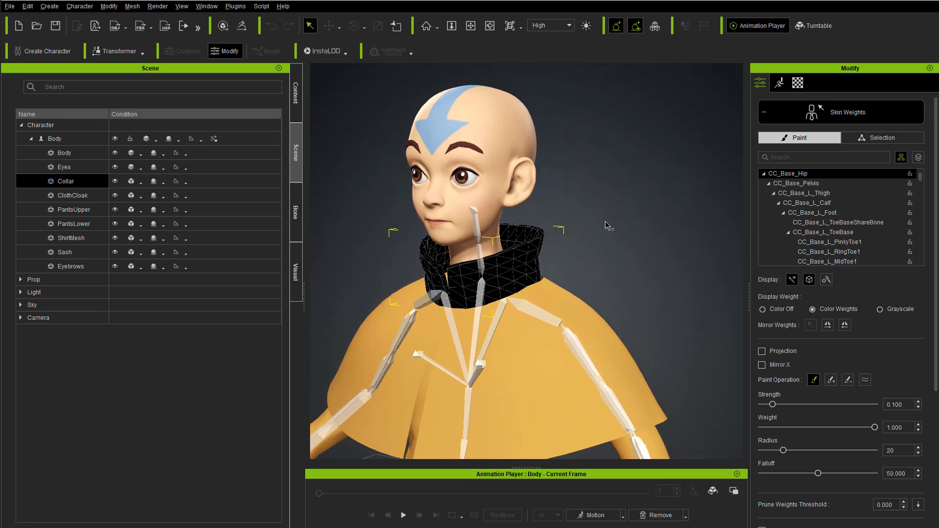
pyautogui.scroll(-6, 605, 220)
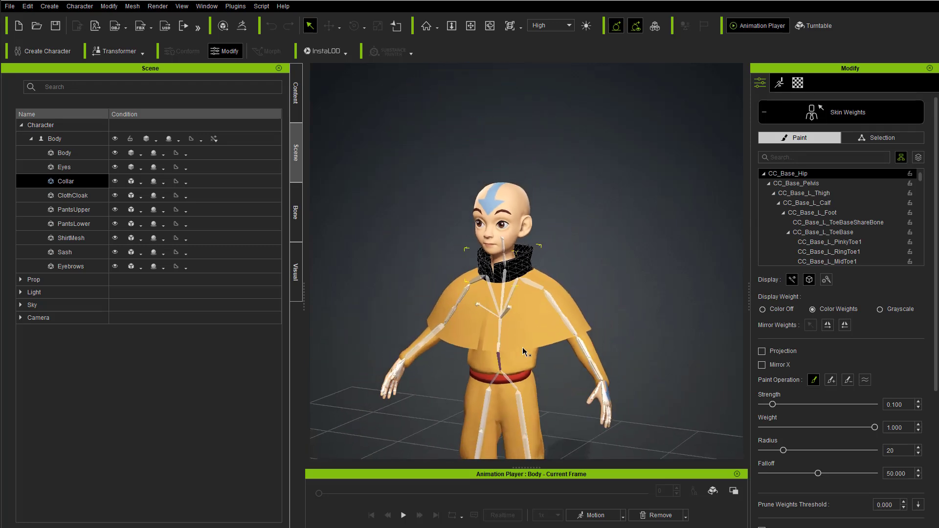
pyautogui.scroll(5, 518, 351)
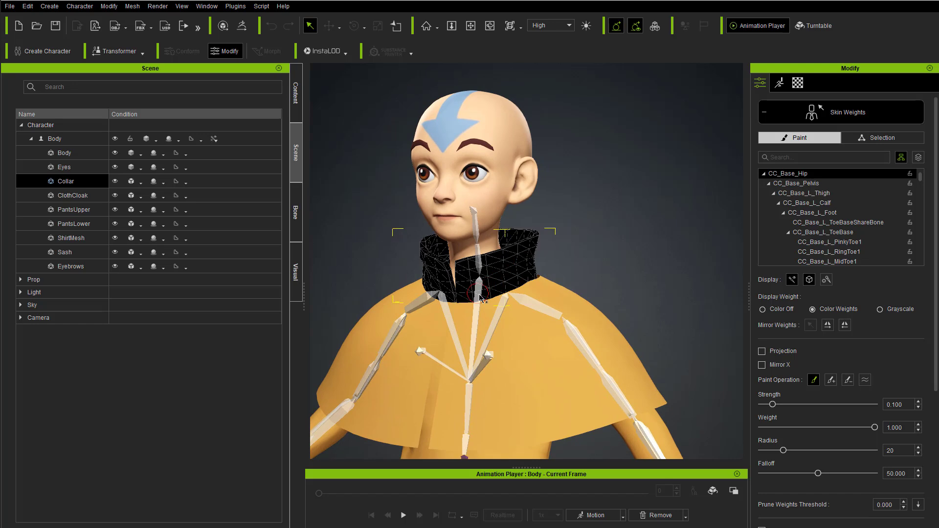
pyautogui.click(479, 302)
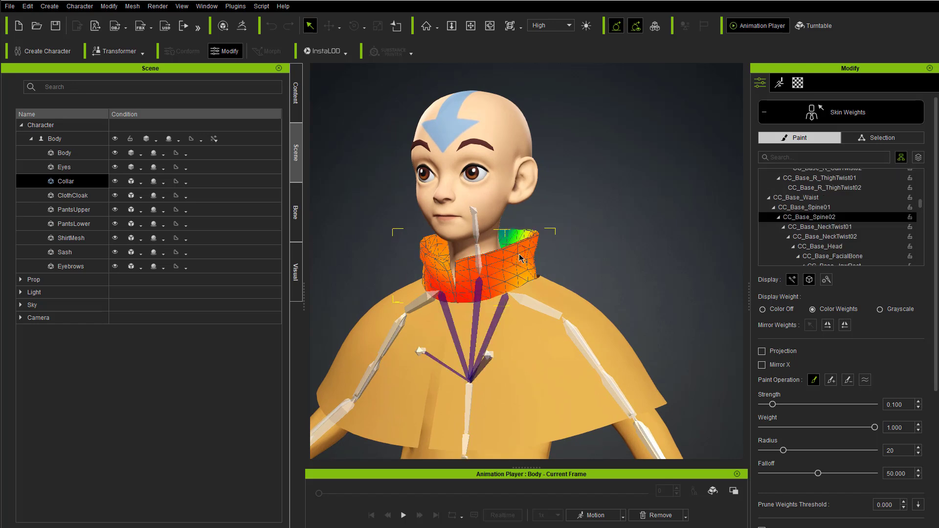
pyautogui.scroll(4, 475, 249)
pyautogui.click(461, 266)
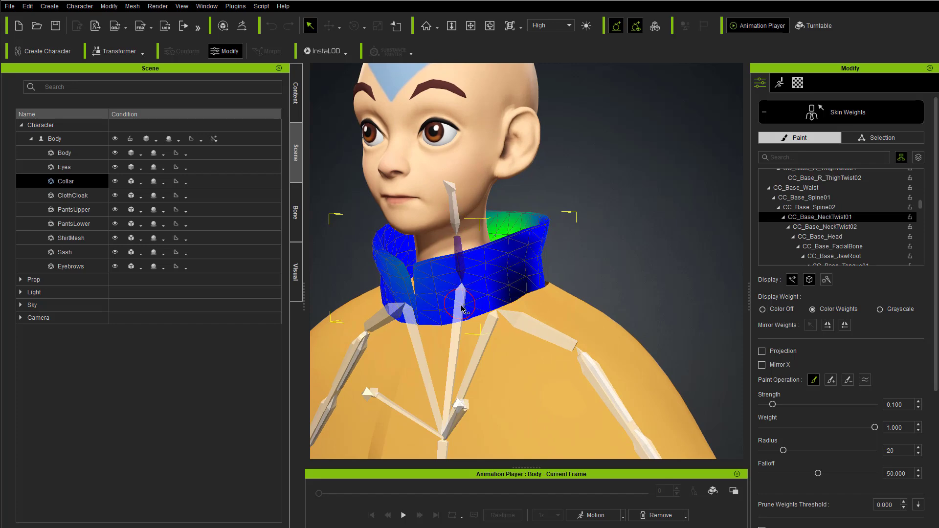
pyautogui.click(515, 320)
pyautogui.scroll(-3, 547, 288)
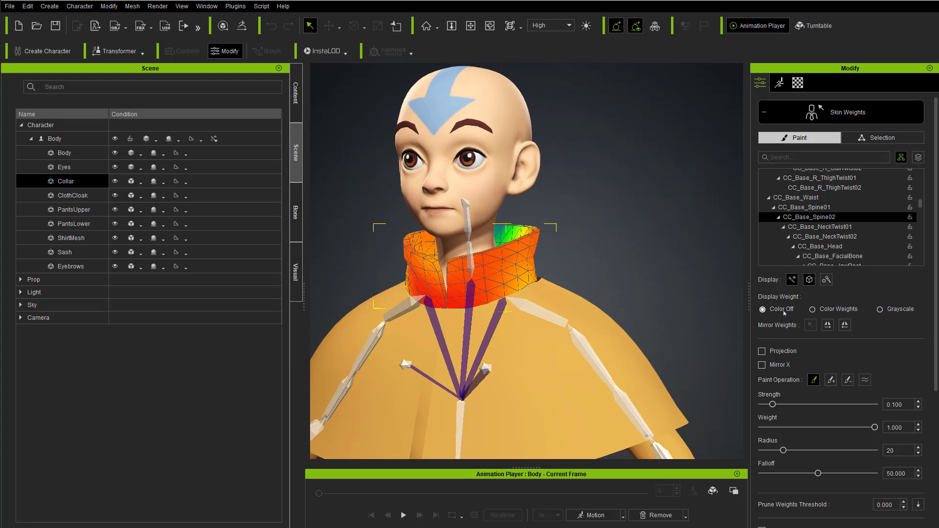
pyautogui.moveTo(606, 267); pyautogui.dragTo(591, 255, button='right')
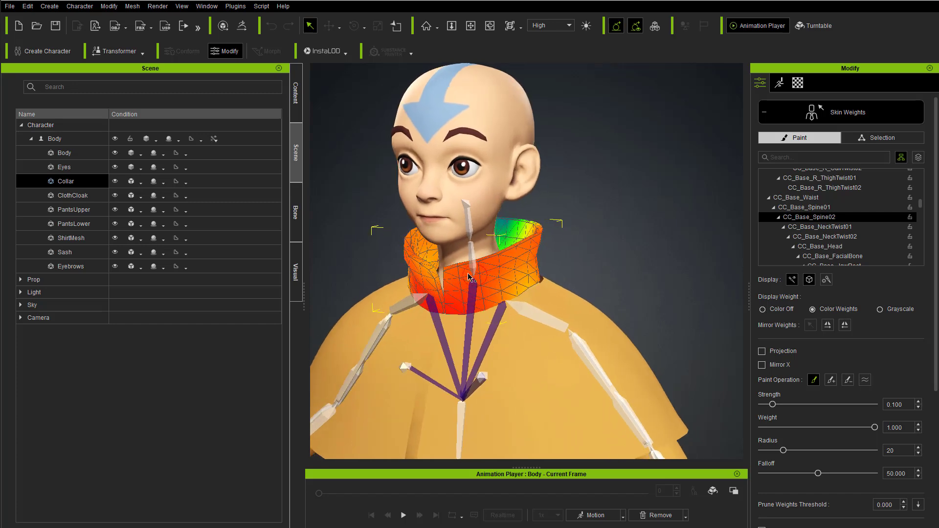
# Step: Switch the weight display to Grayscale and check the Collar's weights for the CC_Base_NeckTwist01 and CC_Base_NeckTwist02 bones from front and back
pyautogui.scroll(3, 577, 269)
pyautogui.moveTo(600, 253)
pyautogui.mouseDown(button='right')
pyautogui.moveTo(590, 277)
pyautogui.moveTo(603, 274)
pyautogui.moveTo(484, 308)
pyautogui.mouseUp(button='right')
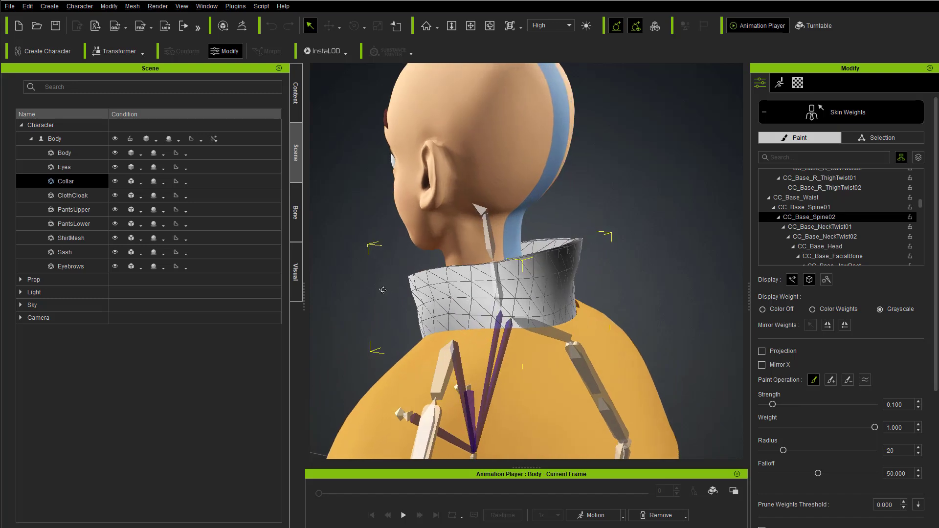
pyautogui.moveTo(379, 290); pyautogui.dragTo(722, 250, button='right')
pyautogui.click(485, 291)
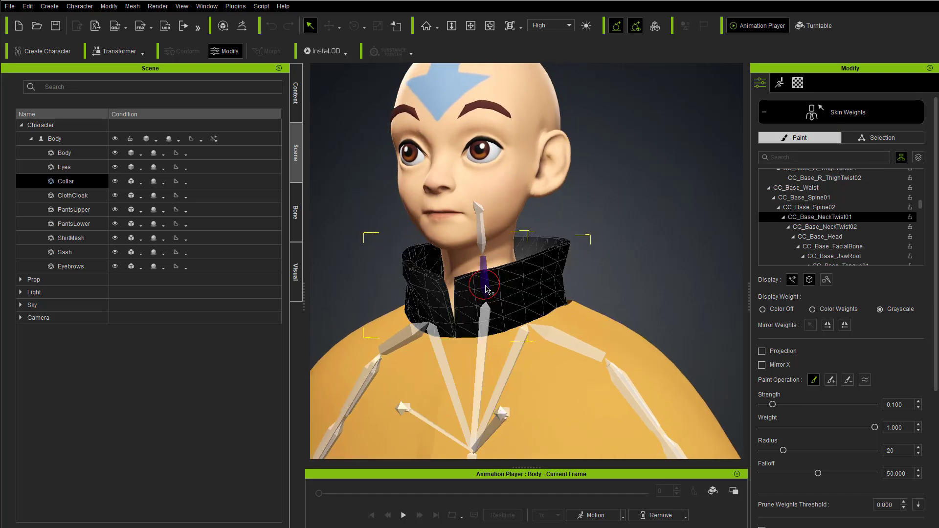
pyautogui.scroll(-4, 488, 284)
pyautogui.scroll(4, 586, 278)
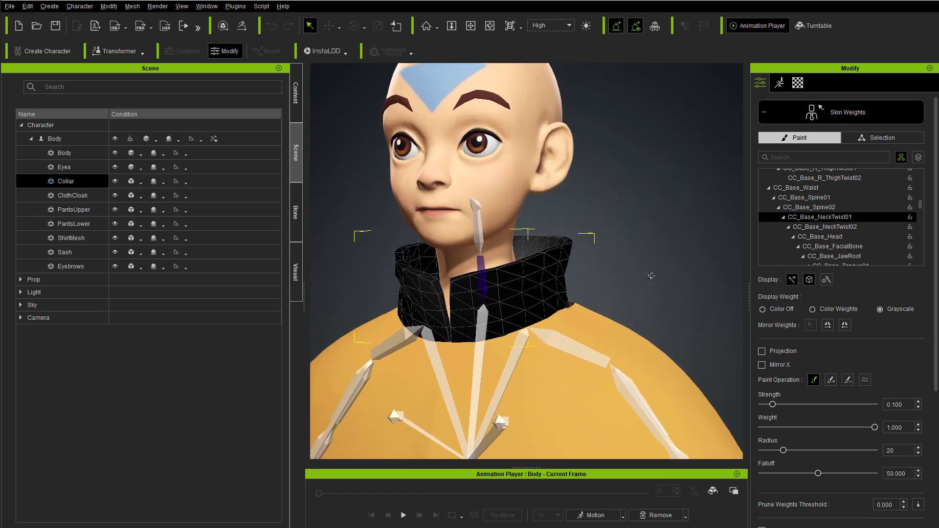
pyautogui.moveTo(641, 277); pyautogui.dragTo(386, 342, button='right')
pyautogui.moveTo(488, 294); pyautogui.dragTo(527, 317, button='right')
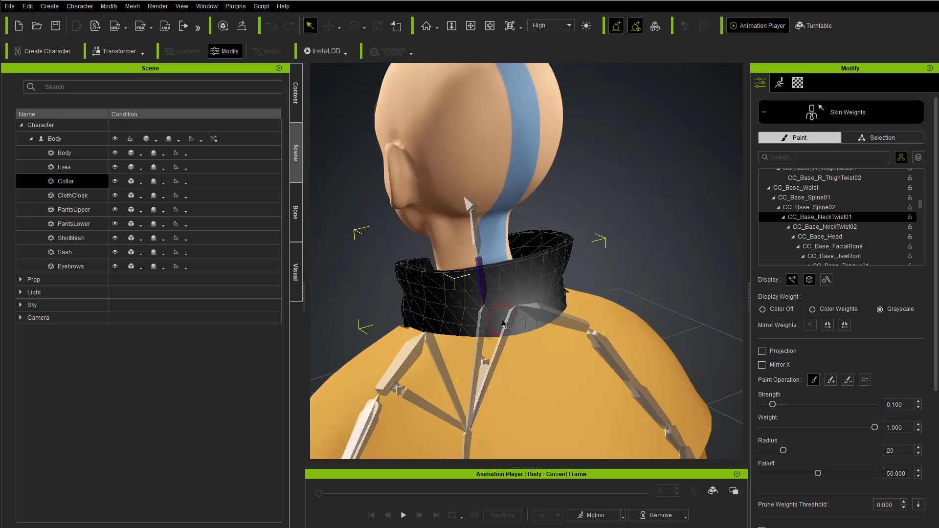
pyautogui.click(475, 236)
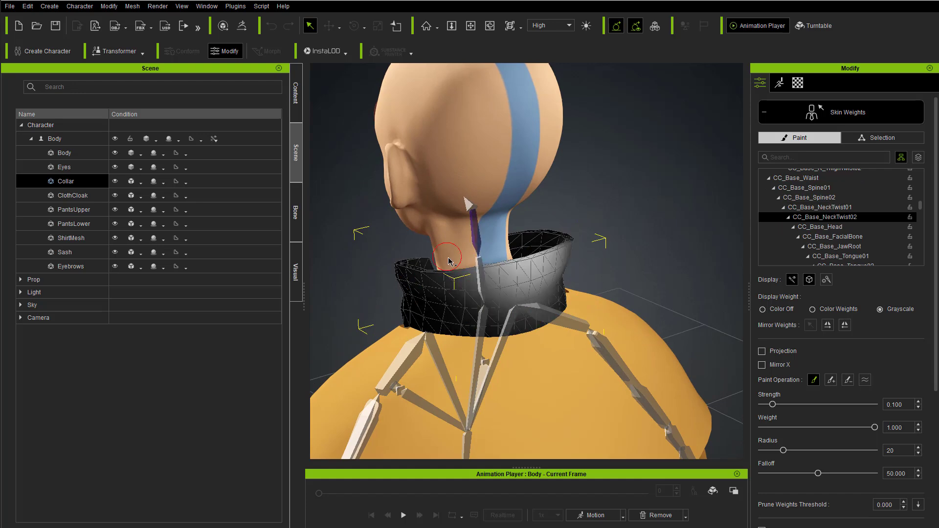
pyautogui.keyDown('alt'); pyautogui.moveTo(397, 245); pyautogui.dragTo(664, 254, button='right'); pyautogui.keyUp('alt')
# Step: Select the CC_Base_Spine02 bone and set the weight brush to the add operation with a radius of 38
pyautogui.click(497, 303)
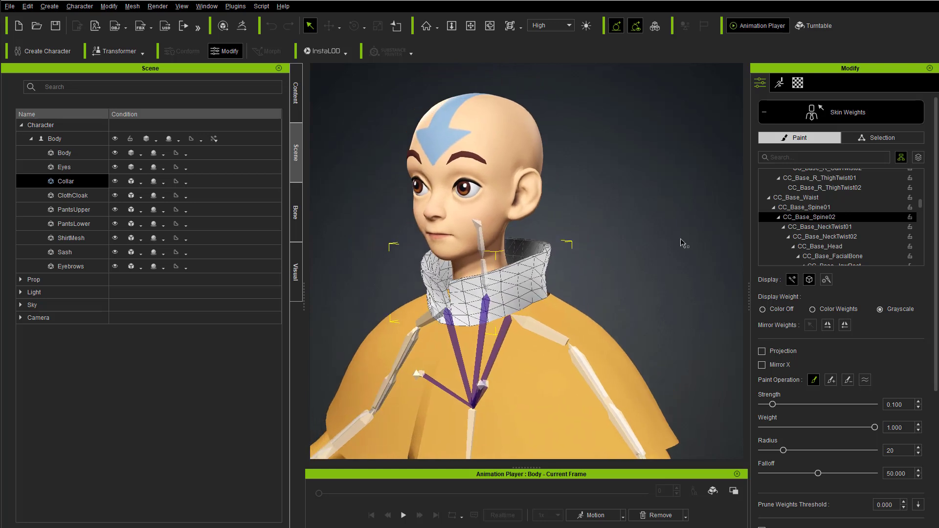
pyautogui.click(831, 380)
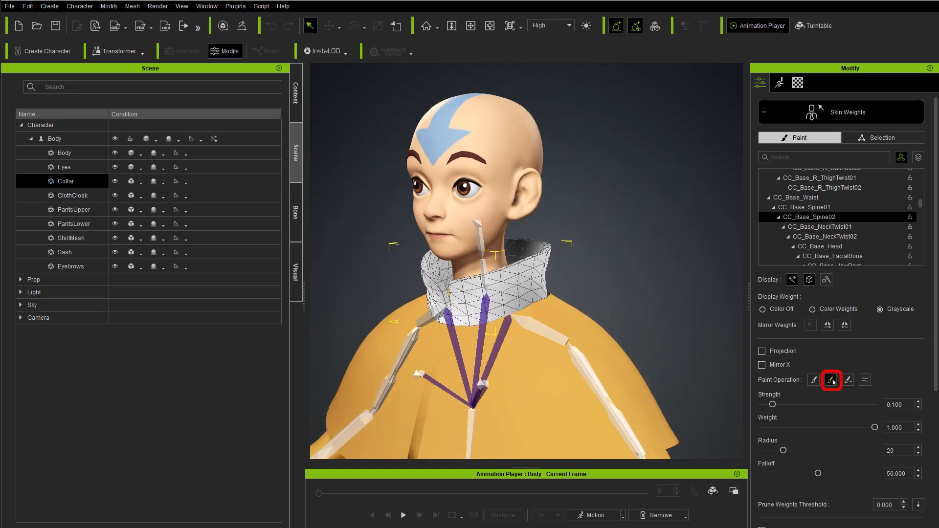
pyautogui.moveTo(783, 450); pyautogui.dragTo(804, 450)
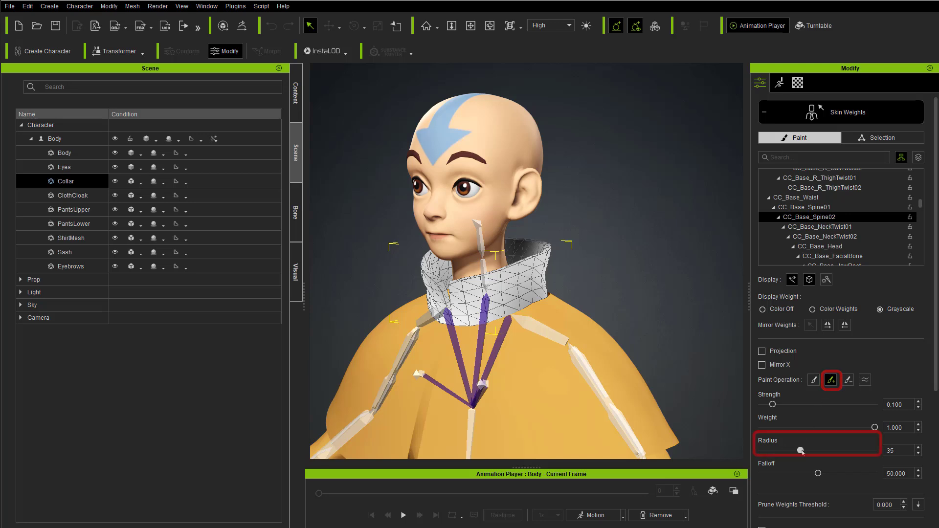
# Step: Paint added CC_Base_Spine02 weight over the Collar's front, side and back
pyautogui.moveTo(517, 288); pyautogui.dragTo(524, 284, button='right')
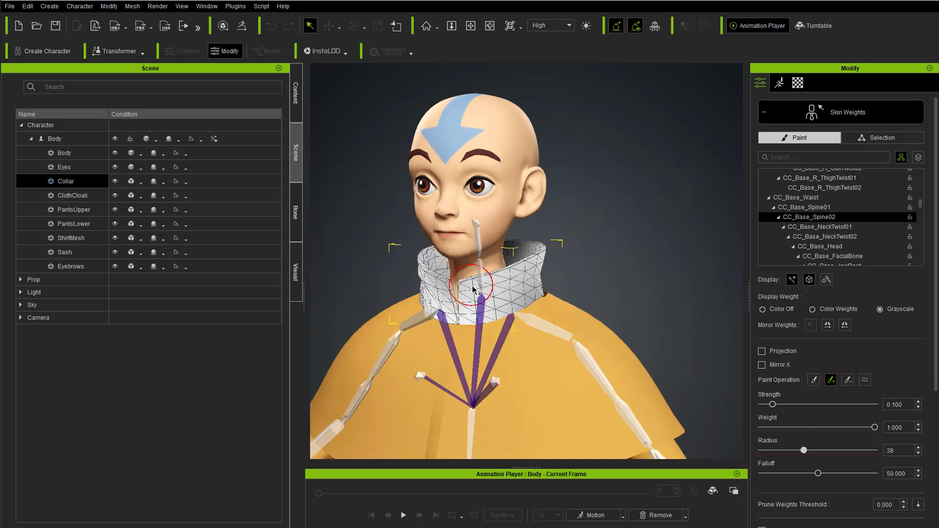
pyautogui.moveTo(481, 313)
pyautogui.mouseDown()
pyautogui.moveTo(457, 288)
pyautogui.moveTo(501, 282)
pyautogui.mouseUp()
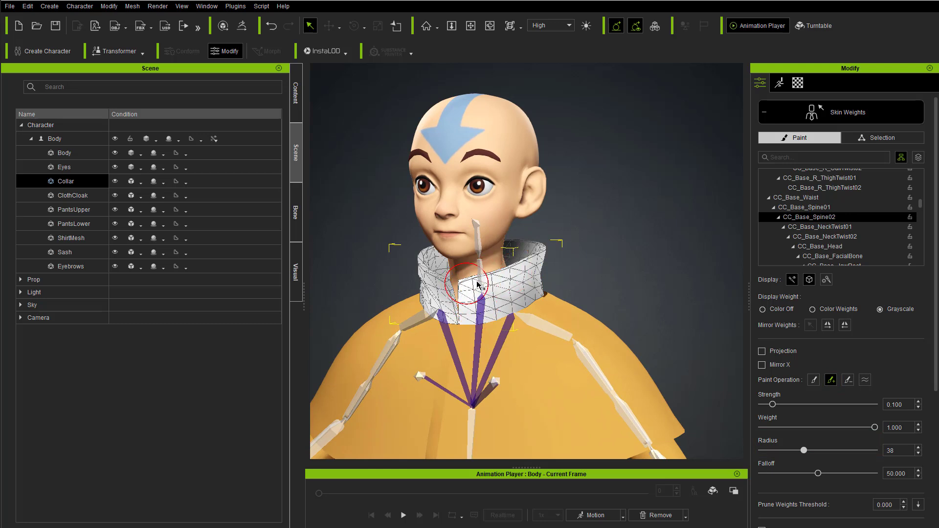
pyautogui.moveTo(543, 264); pyautogui.dragTo(507, 299, button='right')
pyautogui.moveTo(567, 261); pyautogui.dragTo(454, 290, button='right')
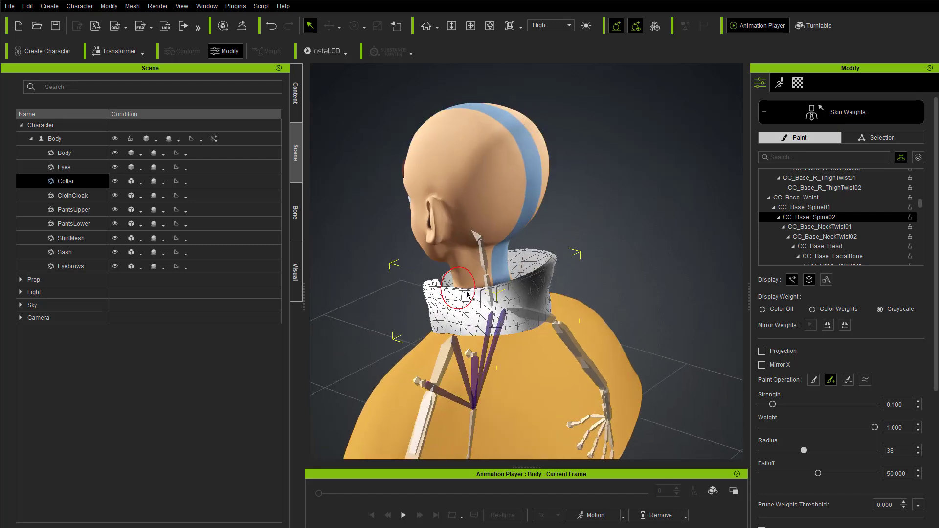
pyautogui.moveTo(562, 270); pyautogui.dragTo(472, 297, button='right')
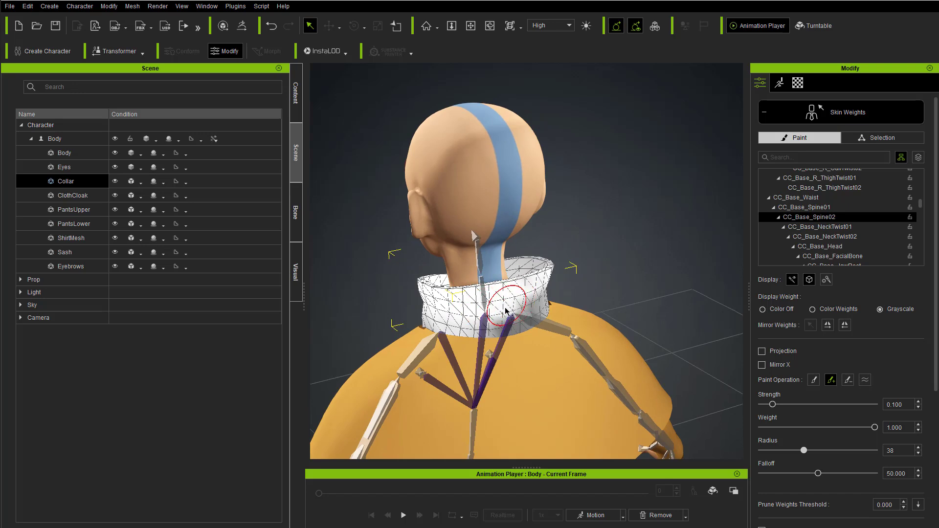
pyautogui.moveTo(509, 310); pyautogui.dragTo(498, 305)
pyautogui.moveTo(488, 298); pyautogui.dragTo(580, 290, button='right')
pyautogui.moveTo(458, 295); pyautogui.dragTo(582, 262, button='right')
pyautogui.moveTo(528, 280); pyautogui.dragTo(499, 288, button='right')
pyautogui.moveTo(577, 283); pyautogui.dragTo(594, 259, button='right')
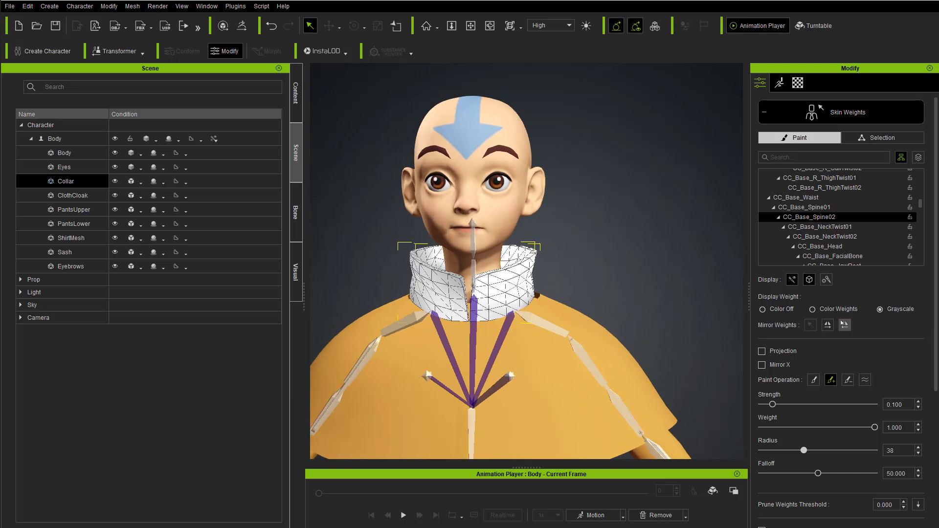
# Step: Mirror the Collar's CC_Base_Spine02 weights to its other side and touch up the painting around it
pyautogui.click(846, 328)
pyautogui.moveTo(553, 269)
pyautogui.mouseDown(button='right')
pyautogui.moveTo(209, 241)
pyautogui.moveTo(620, 281)
pyautogui.moveTo(511, 290)
pyautogui.mouseUp(button='right')
pyautogui.keyDown('alt'); pyautogui.moveTo(432, 282); pyautogui.dragTo(802, 272); pyautogui.keyUp('alt')
pyautogui.keyDown('alt'); pyautogui.moveTo(520, 295); pyautogui.dragTo(700, 270); pyautogui.keyUp('alt')
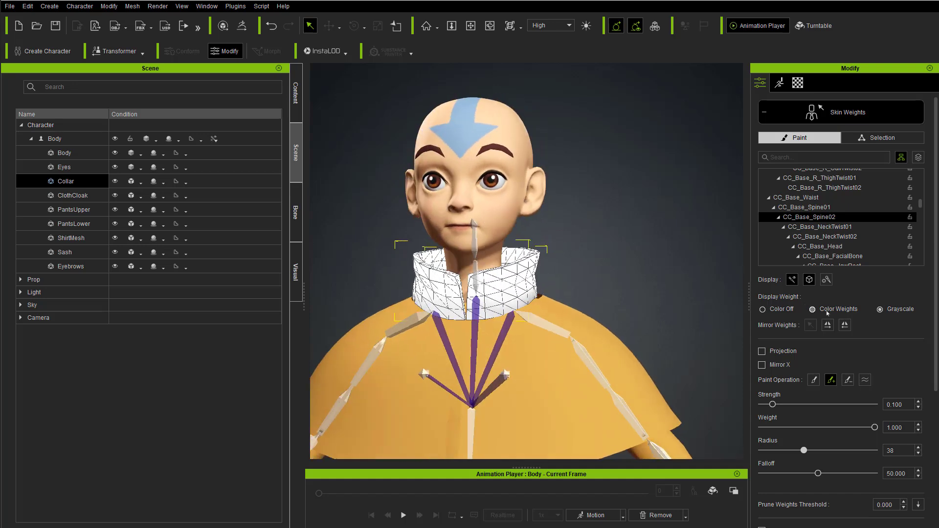
# Step: Switch the weight display to Color Weights, check the Collar's coverage, and undo the last change
pyautogui.keyDown('alt'); pyautogui.moveTo(606, 270); pyautogui.dragTo(509, 277); pyautogui.keyUp('alt')
pyautogui.moveTo(432, 285)
pyautogui.keyDown('alt'); pyautogui.mouseDown()
pyautogui.moveTo(581, 283)
pyautogui.moveTo(629, 311)
pyautogui.mouseUp(); pyautogui.keyUp('alt')
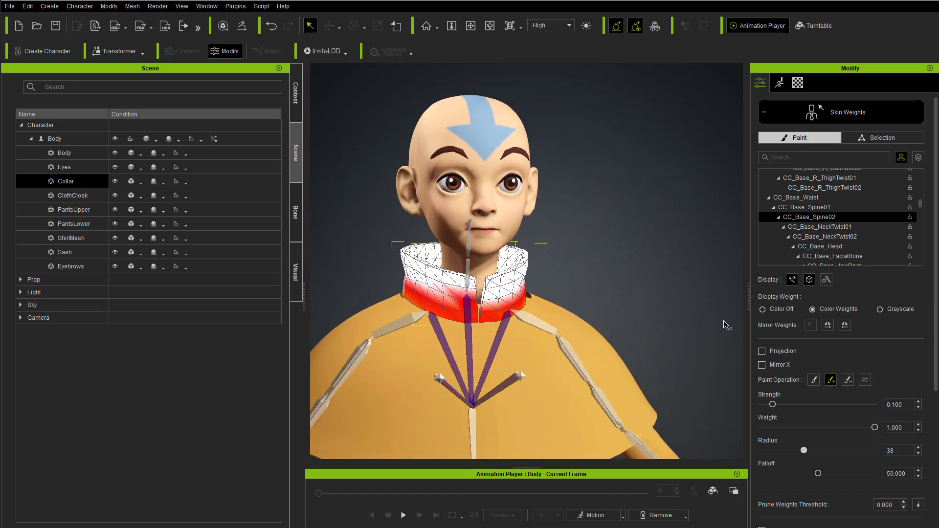
pyautogui.keyDown('alt'); pyautogui.moveTo(452, 281); pyautogui.dragTo(502, 291); pyautogui.keyUp('alt')
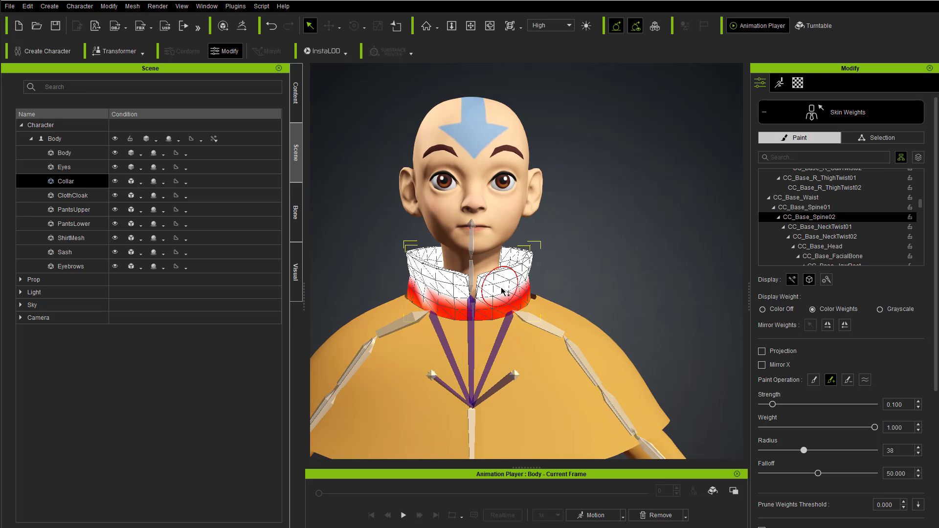
pyautogui.hotkey('ctrl', 'z')
# Step: Paint more CC_Base_Spine02 weight toward the Collar's lower edge all around, and leave Skin Weights
pyautogui.moveTo(574, 263)
pyautogui.keyDown('alt'); pyautogui.mouseDown()
pyautogui.moveTo(448, 287)
pyautogui.moveTo(537, 279)
pyautogui.mouseUp(); pyautogui.keyUp('alt')
pyautogui.keyDown('alt'); pyautogui.moveTo(592, 262); pyautogui.dragTo(494, 293); pyautogui.keyUp('alt')
pyautogui.keyDown('alt'); pyautogui.moveTo(585, 276); pyautogui.dragTo(452, 293); pyautogui.keyUp('alt')
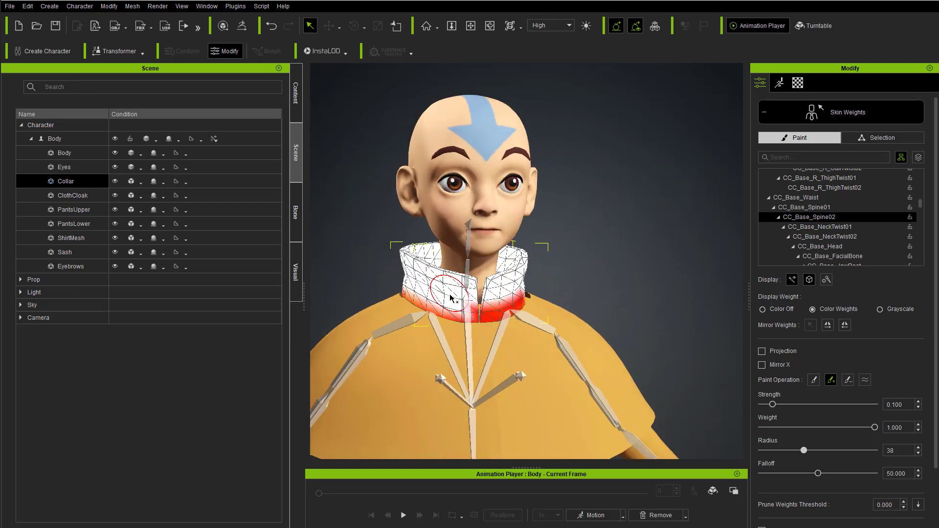
pyautogui.scroll(-5, 559, 272)
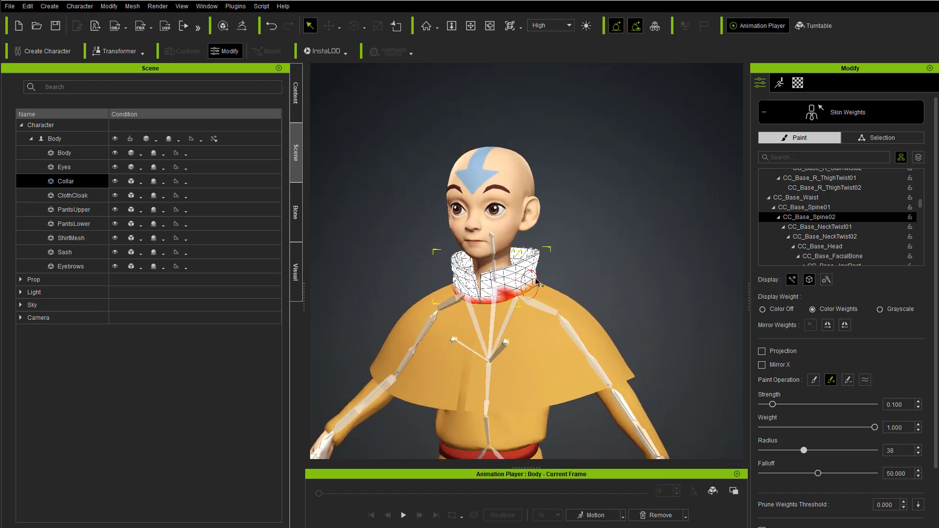
pyautogui.keyDown('alt'); pyautogui.moveTo(473, 302); pyautogui.dragTo(489, 274); pyautogui.keyUp('alt')
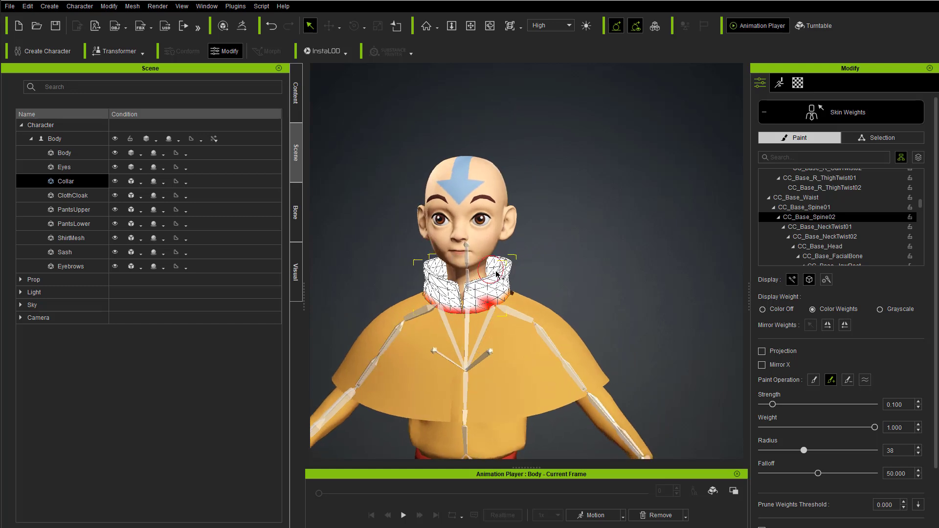
pyautogui.keyDown('alt'); pyautogui.moveTo(638, 278); pyautogui.dragTo(614, 274); pyautogui.keyUp('alt')
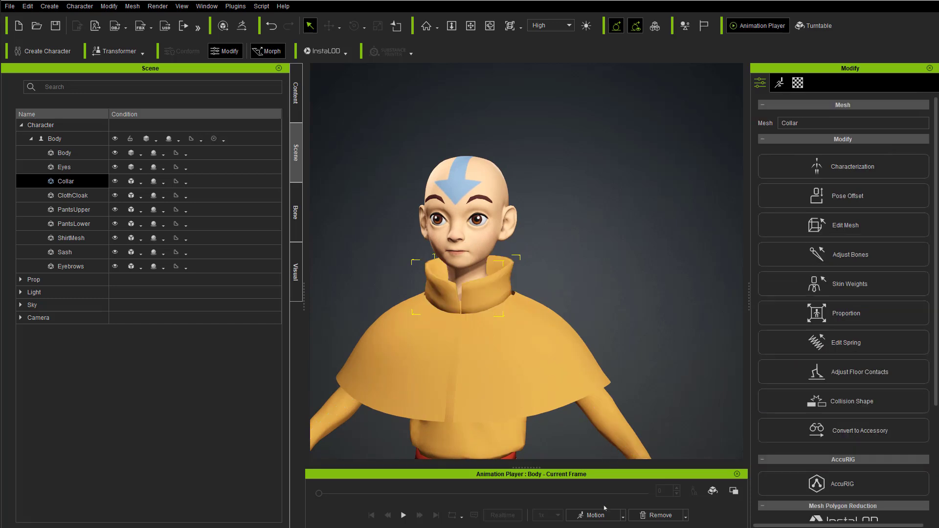
# Step: Apply a Body Rig calibration motion to the character and bring its full body into view
pyautogui.click(622, 516)
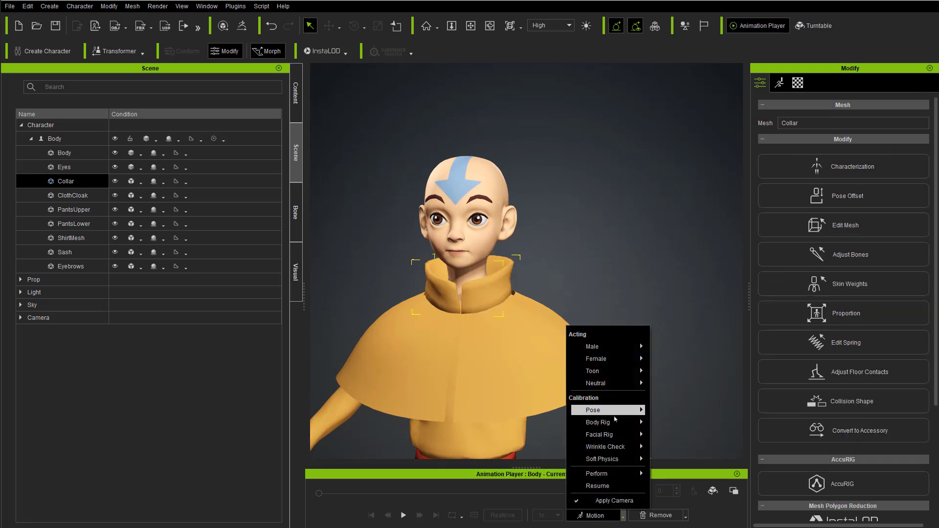
pyautogui.moveTo(611, 422)
pyautogui.click(666, 421)
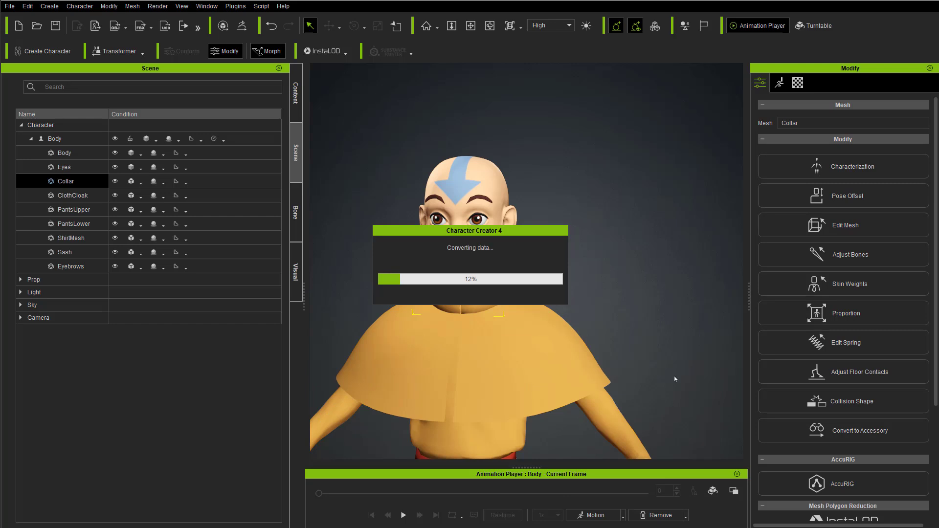
pyautogui.moveTo(572, 243); pyautogui.dragTo(565, 216, button='right')
pyautogui.scroll(3, 562, 210)
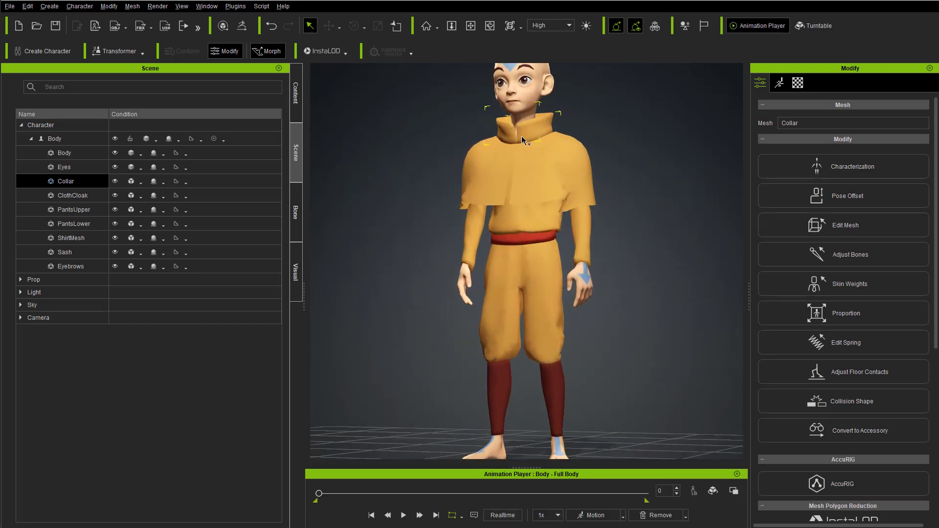
# Step: Check how the Collar follows the opening frames of the calibration motion, and restore the character's bind pose
pyautogui.moveTo(542, 195); pyautogui.dragTo(528, 266, button='middle')
pyautogui.moveTo(528, 266); pyautogui.dragTo(455, 284, button='right')
pyautogui.moveTo(318, 492)
pyautogui.mouseDown()
pyautogui.moveTo(353, 495)
pyautogui.moveTo(315, 493)
pyautogui.moveTo(324, 493)
pyautogui.mouseUp()
pyautogui.scroll(-3, 449, 281)
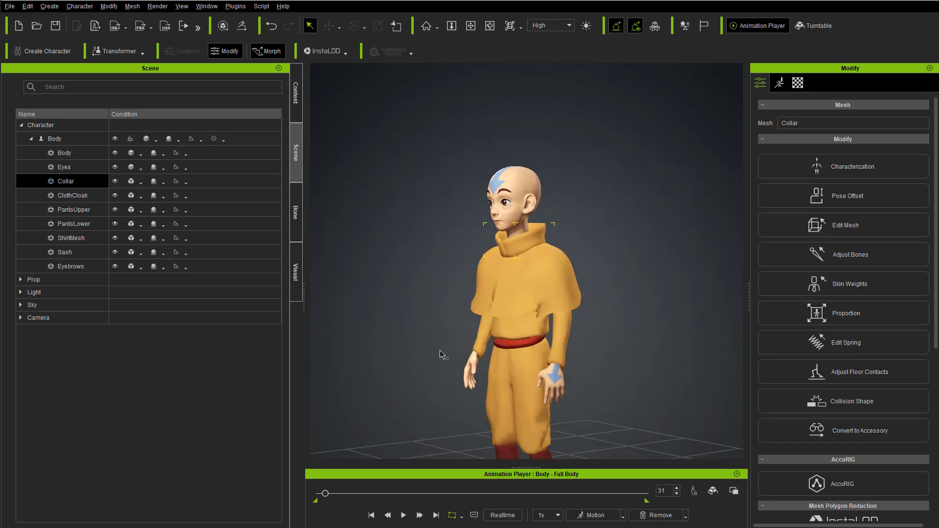
pyautogui.moveTo(441, 354); pyautogui.dragTo(567, 364, button='right')
pyautogui.moveTo(326, 496); pyautogui.dragTo(306, 502)
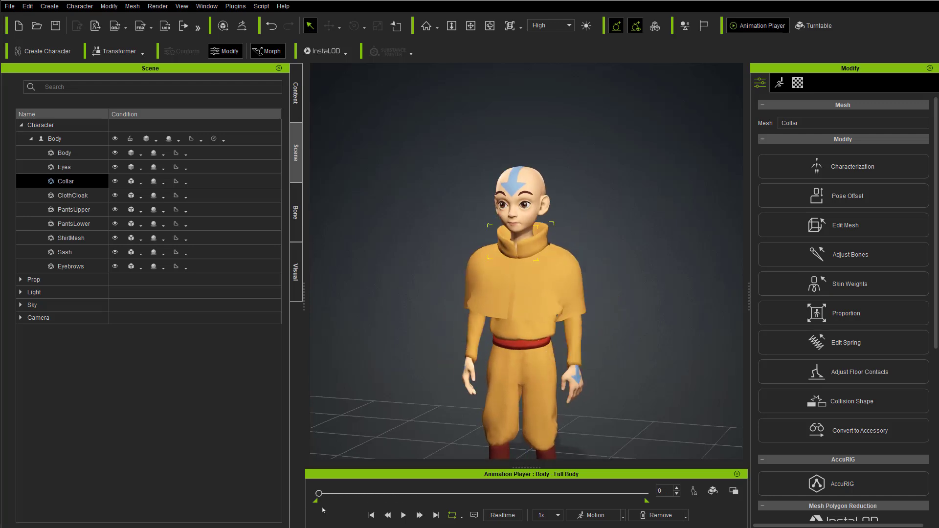
pyautogui.click(659, 515)
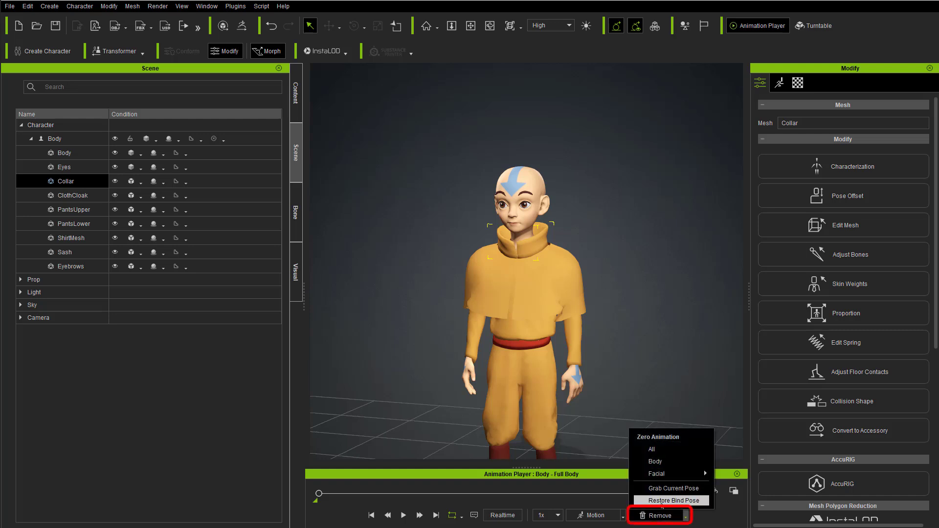
pyautogui.click(661, 504)
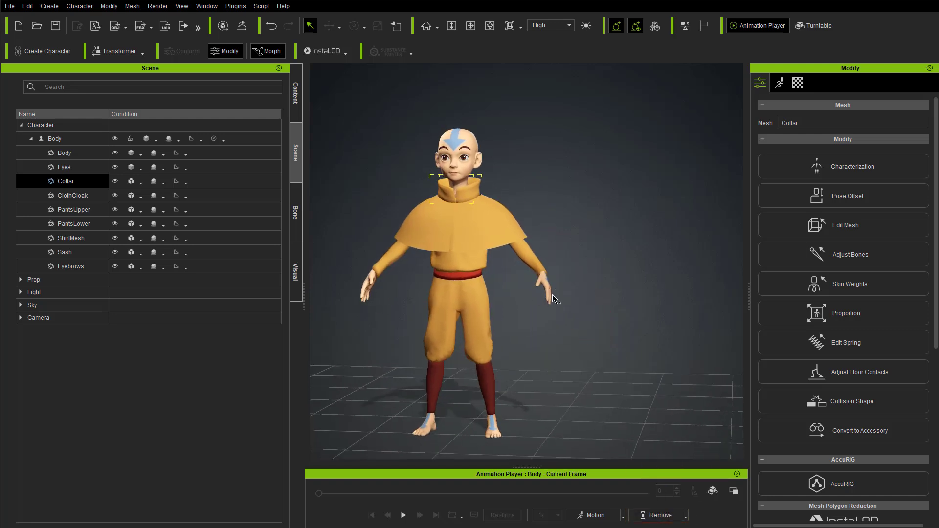
# Step: Open Skin Weights for the ClothCloak mesh and display the influence of the CC_Base_Spine02 bone on it
pyautogui.click(72, 195)
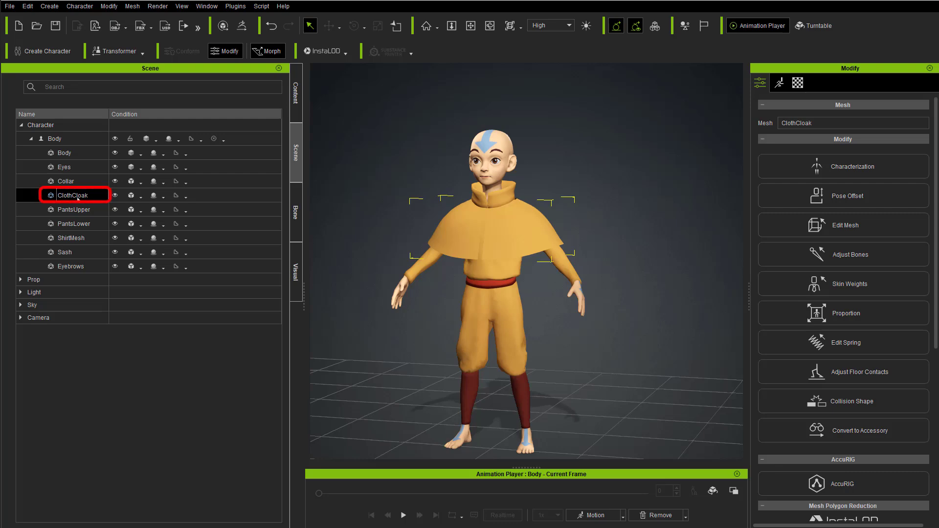
pyautogui.click(855, 291)
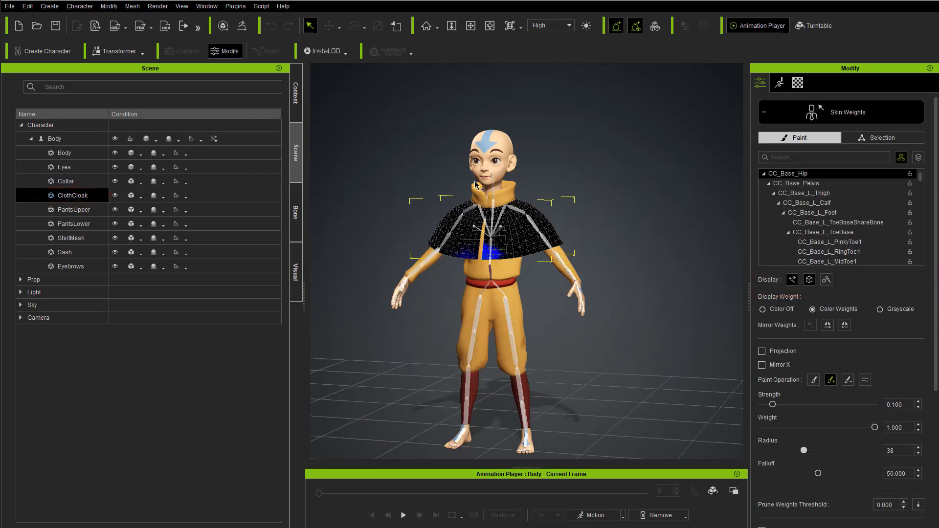
pyautogui.scroll(5, 469, 164)
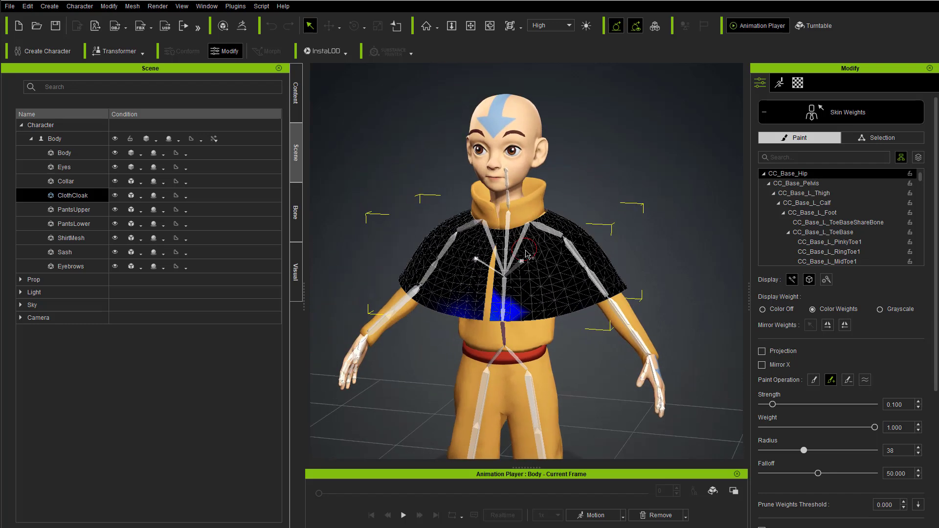
pyautogui.click(507, 237)
pyautogui.keyDown('alt'); pyautogui.moveTo(533, 223); pyautogui.dragTo(514, 238); pyautogui.keyUp('alt')
pyautogui.keyDown('alt'); pyautogui.moveTo(557, 249); pyautogui.dragTo(584, 268, button='right'); pyautogui.keyUp('alt')
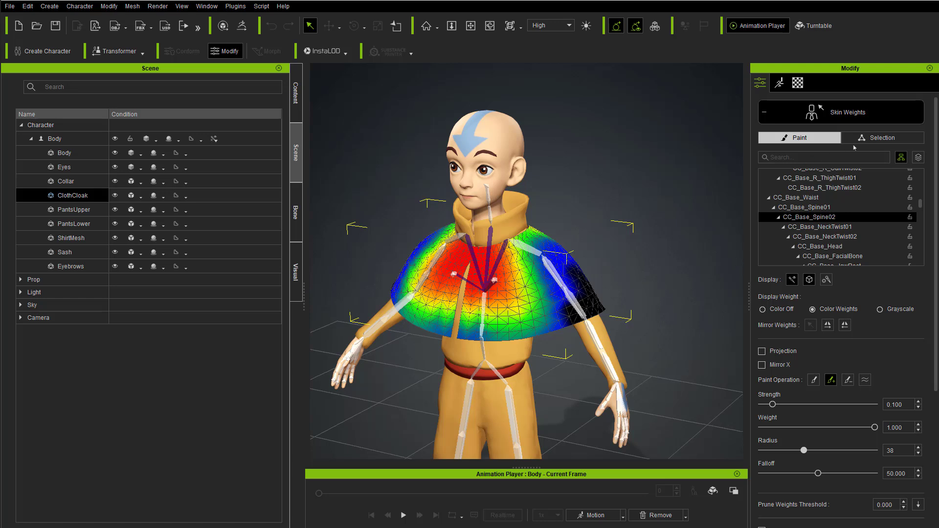
# Step: Switch Skin Weights to vertex selection, disable Ignore Backfaces, and select all of the ClothCloak's vertices, front and back
pyautogui.click(878, 140)
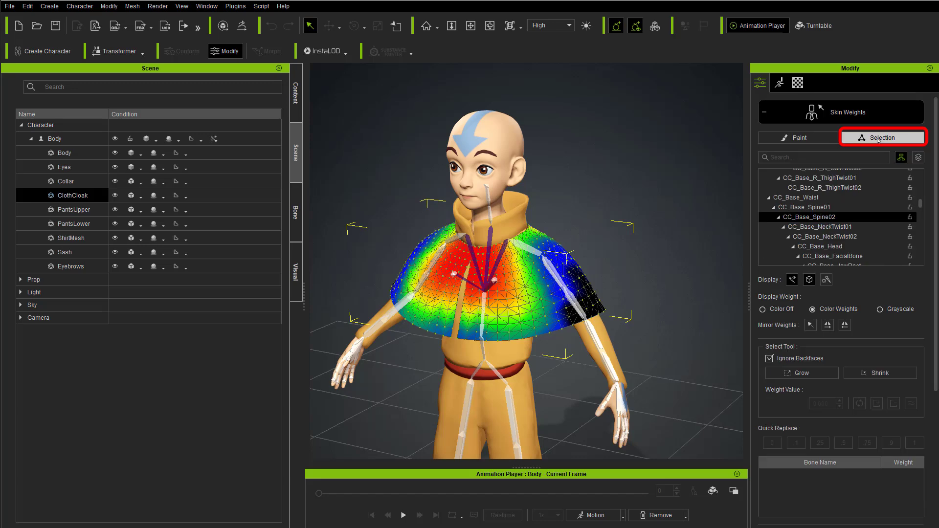
pyautogui.moveTo(644, 270); pyautogui.dragTo(647, 259, button='right')
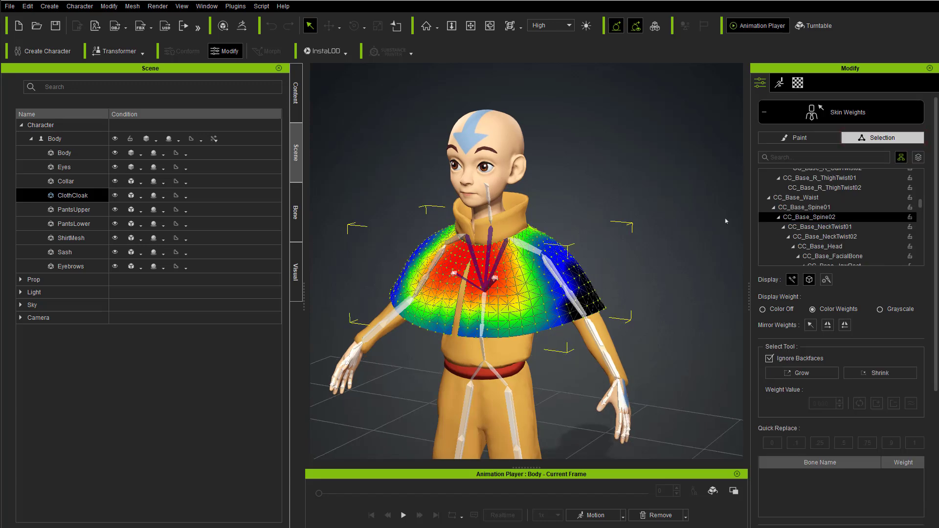
pyautogui.click(769, 359)
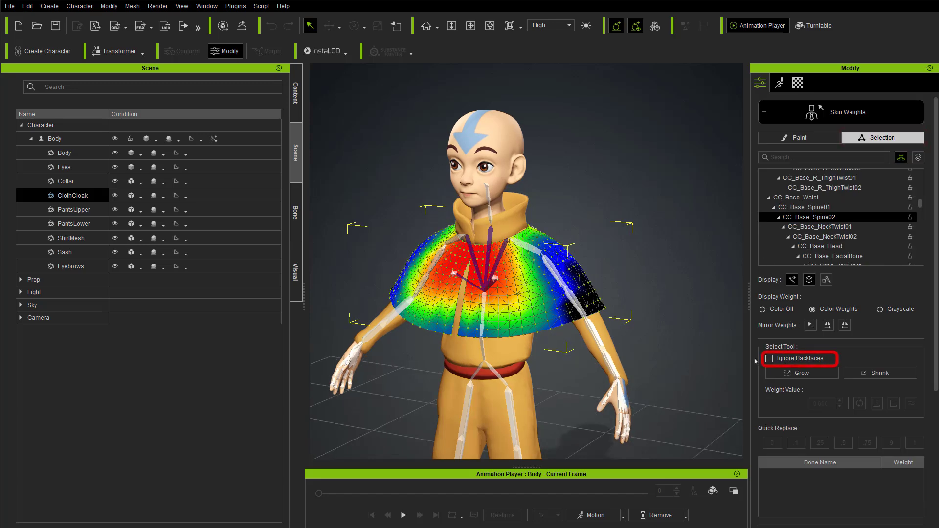
pyautogui.moveTo(329, 142); pyautogui.dragTo(649, 385)
pyautogui.moveTo(650, 215); pyautogui.dragTo(669, 187, button='right')
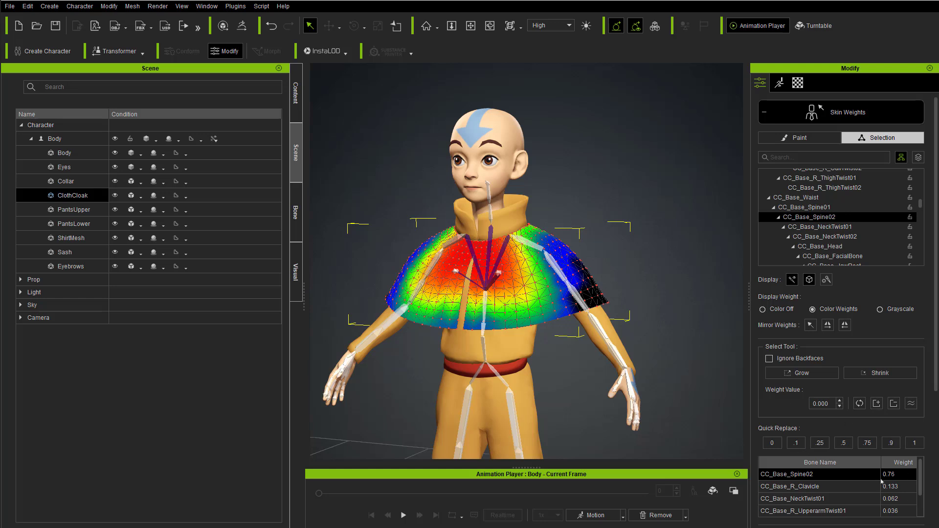
# Step: Replace the skin weight of all selected ClothCloak vertices with 1 for the CC_Base_Spine02 bone
pyautogui.scroll(-1, 924, 496)
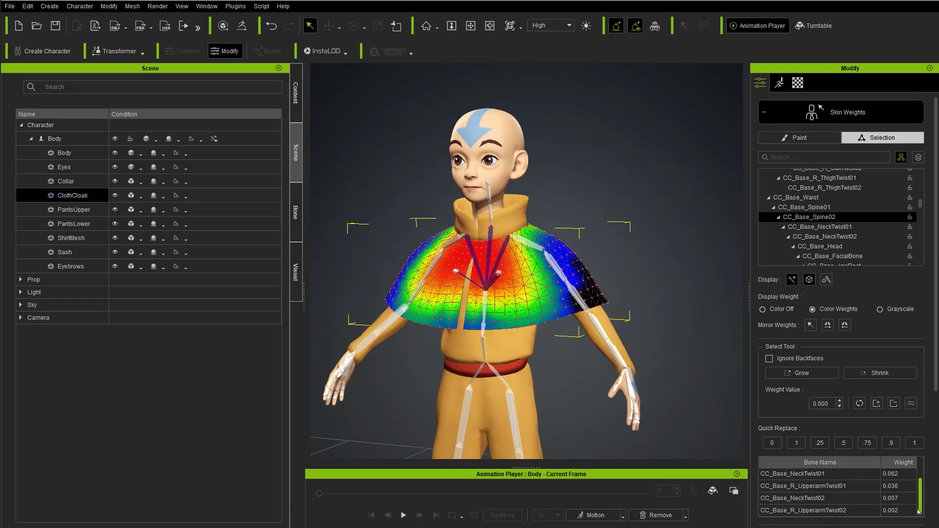
pyautogui.scroll(2, 914, 508)
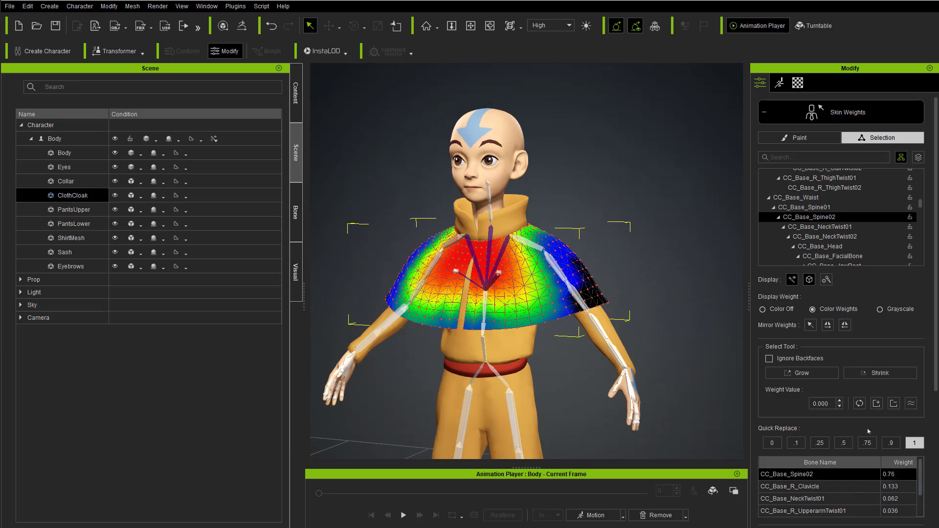
pyautogui.click(912, 442)
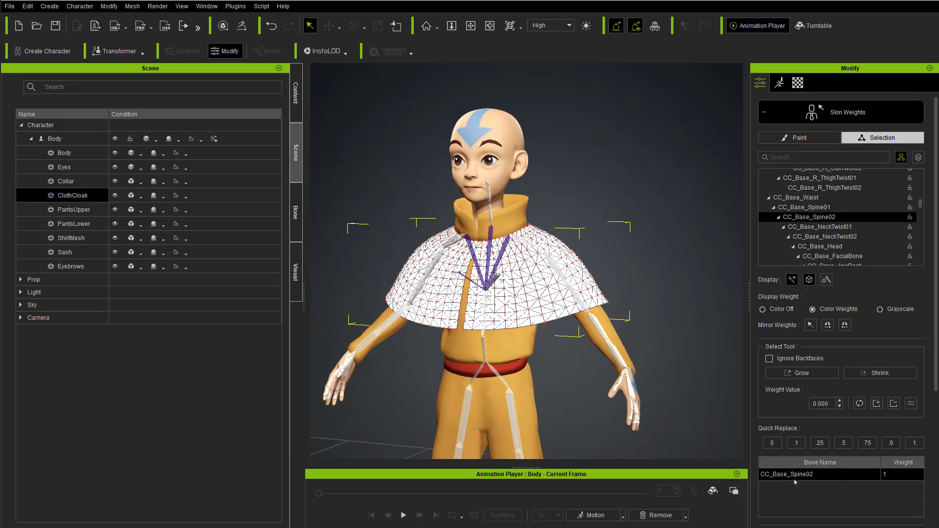
# Step: Examine the ClothCloak's weighting, leave Skin Weights, and check the cloak against the body from the front and from below
pyautogui.moveTo(591, 309); pyautogui.dragTo(557, 328, button='right')
pyautogui.moveTo(564, 258); pyautogui.dragTo(650, 297, button='right')
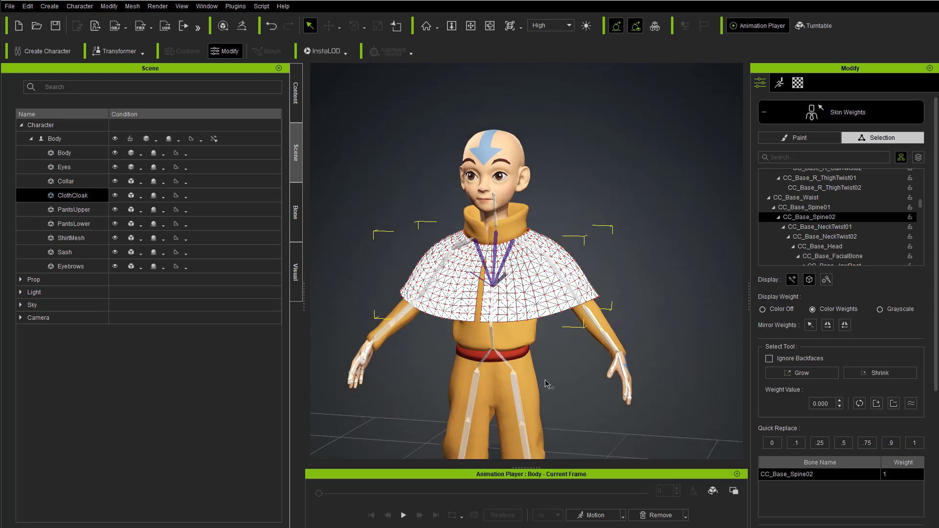
pyautogui.moveTo(593, 341); pyautogui.dragTo(613, 349, button='right')
pyautogui.moveTo(395, 216); pyautogui.dragTo(393, 292, button='right')
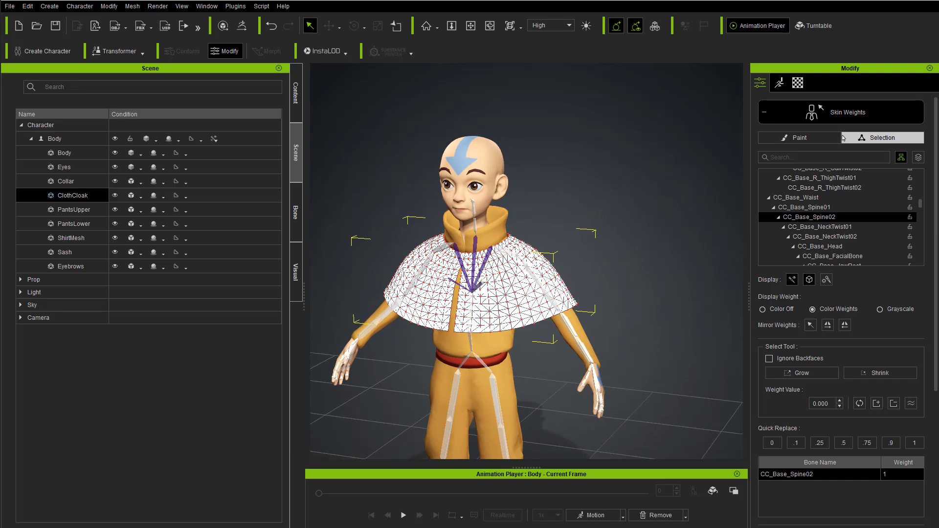
pyautogui.keyDown('alt'); pyautogui.moveTo(451, 265); pyautogui.dragTo(493, 309); pyautogui.keyUp('alt')
pyautogui.keyDown('alt'); pyautogui.moveTo(493, 309); pyautogui.dragTo(561, 305, button='right'); pyautogui.keyUp('alt')
pyautogui.keyDown('alt'); pyautogui.moveTo(561, 305); pyautogui.dragTo(517, 282); pyautogui.keyUp('alt')
pyautogui.keyDown('alt'); pyautogui.moveTo(491, 332); pyautogui.dragTo(573, 185, button='right'); pyautogui.keyUp('alt')
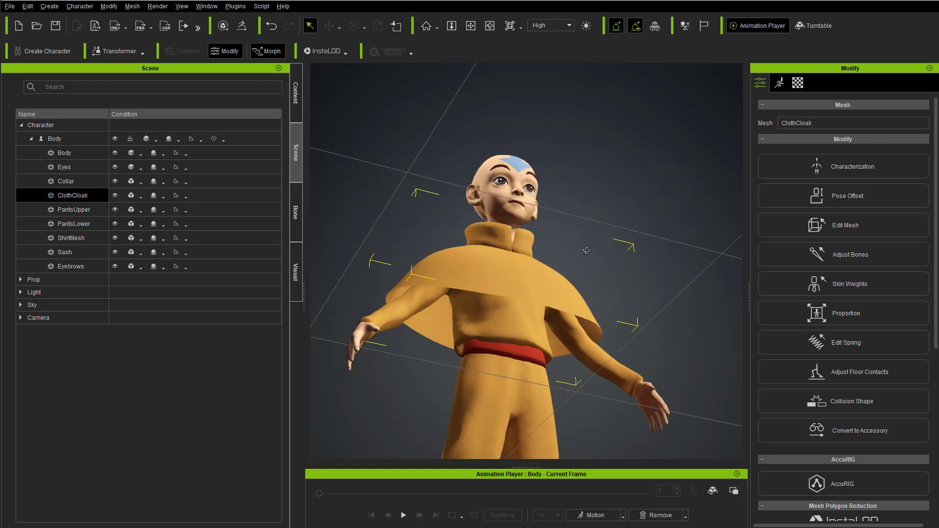
pyautogui.keyDown('alt'); pyautogui.moveTo(595, 252); pyautogui.dragTo(509, 389, button='right'); pyautogui.keyUp('alt')
pyautogui.keyDown('alt'); pyautogui.moveTo(494, 329); pyautogui.dragTo(489, 293, button='right'); pyautogui.keyUp('alt')
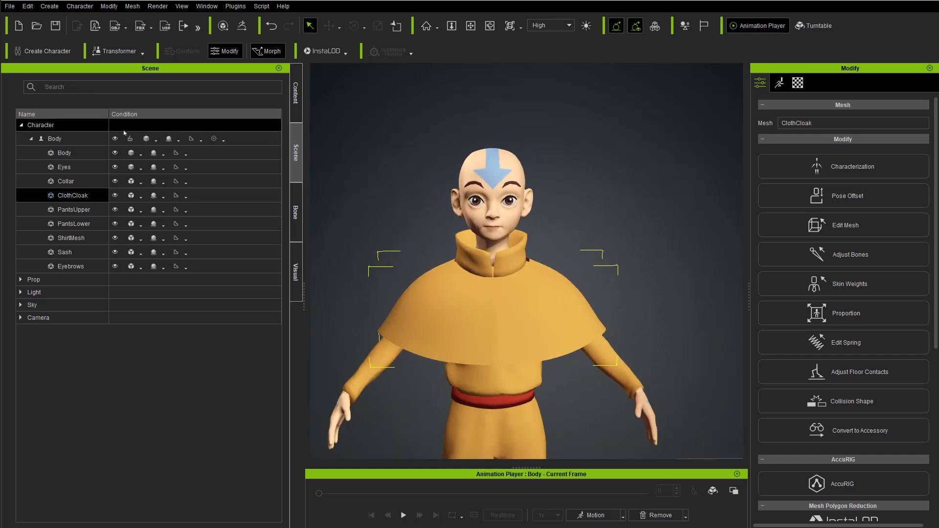
pyautogui.click(70, 139)
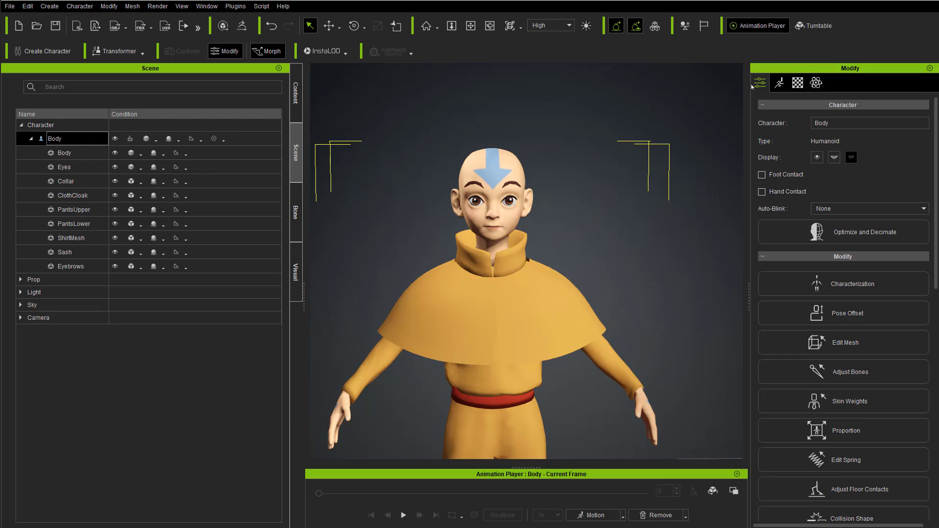
pyautogui.scroll(-3, 807, 280)
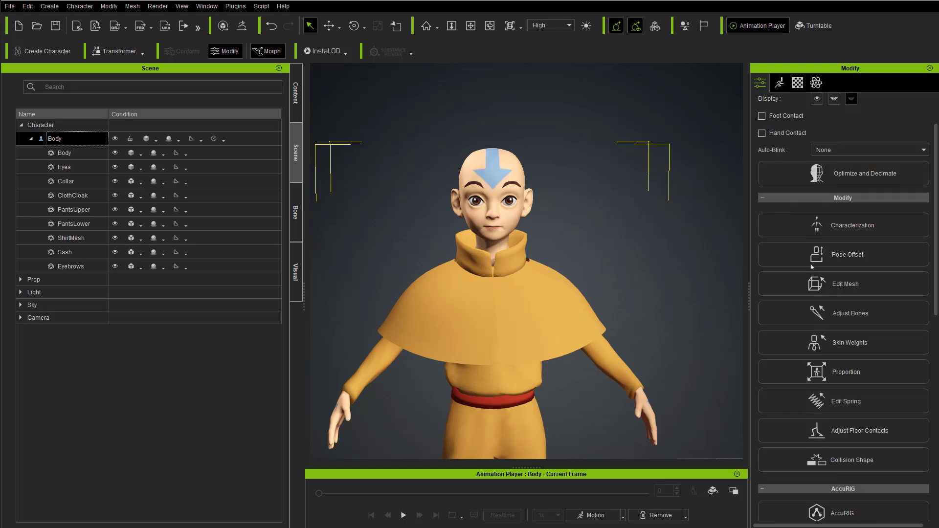
pyautogui.click(827, 430)
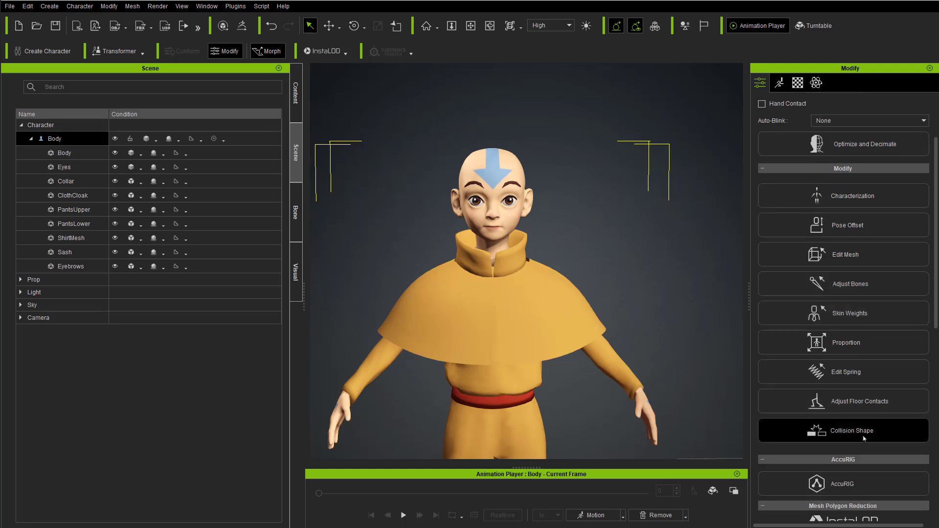
pyautogui.moveTo(174, 233)
pyautogui.mouseDown()
pyautogui.moveTo(172, 220)
pyautogui.moveTo(177, 232)
pyautogui.mouseUp()
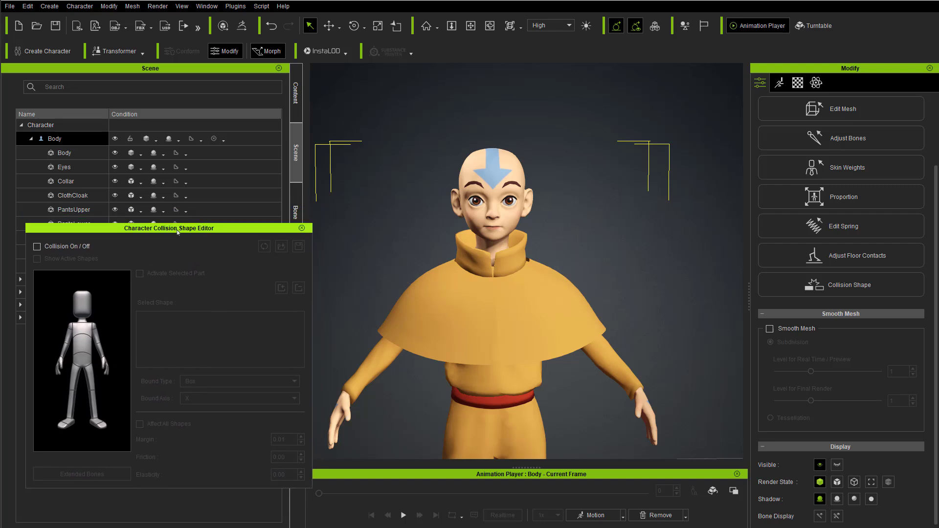
pyautogui.moveTo(445, 316); pyautogui.dragTo(494, 185, button='right')
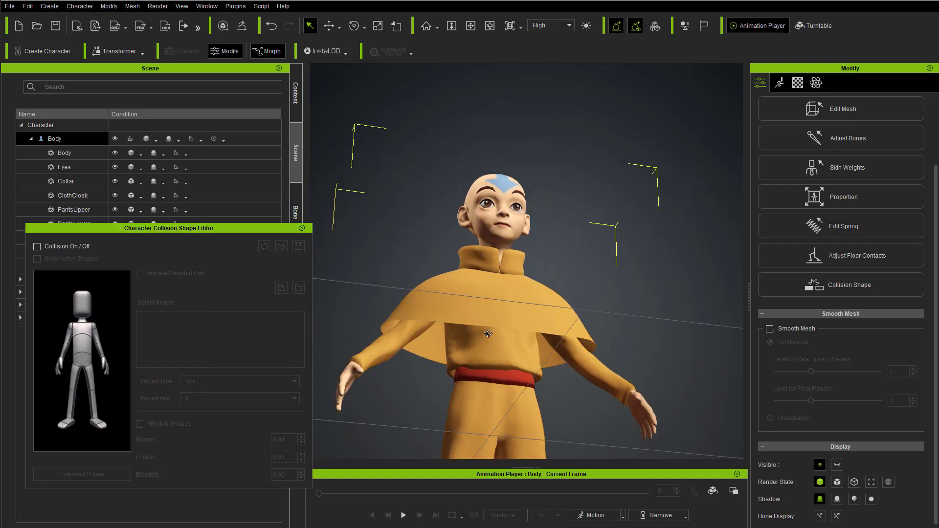
pyautogui.moveTo(490, 339); pyautogui.dragTo(435, 362, button='right')
pyautogui.moveTo(502, 313); pyautogui.dragTo(599, 452, button='right')
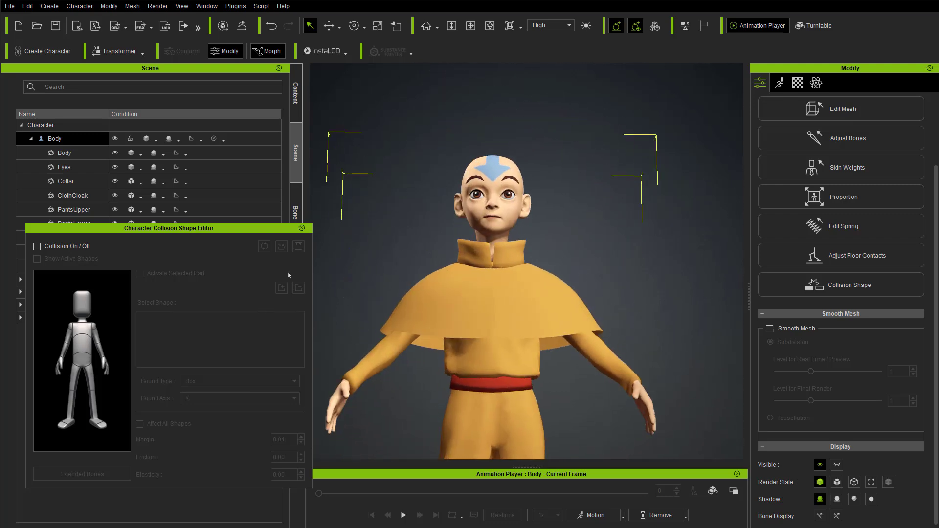
pyautogui.click(302, 228)
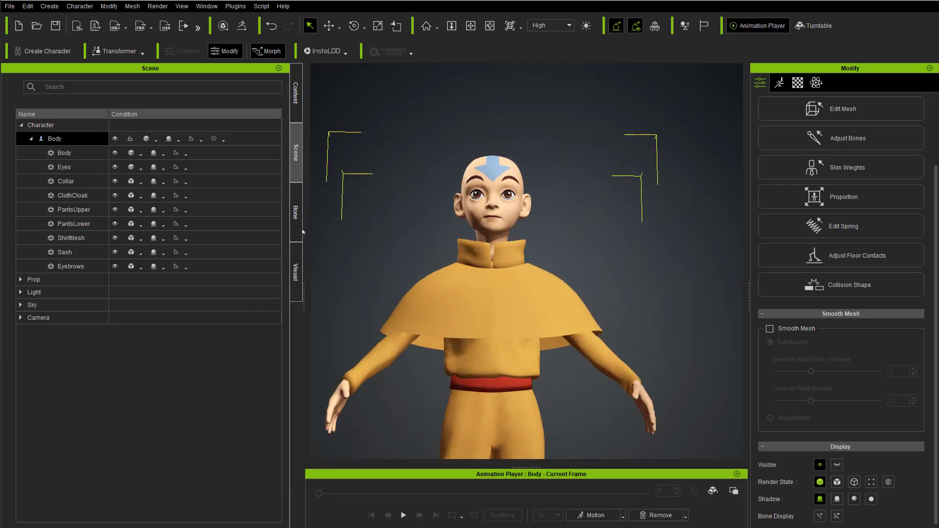
# Step: Hide the ClothCloak mesh and open the Collision Shape editor for the whole Body character
pyautogui.click(114, 195)
pyautogui.click(70, 141)
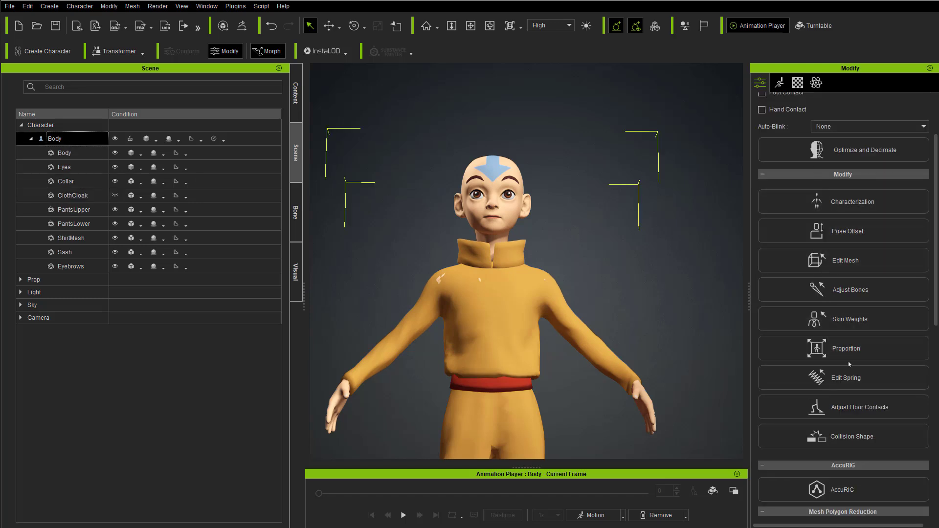
pyautogui.click(851, 436)
pyautogui.scroll(5, 460, 228)
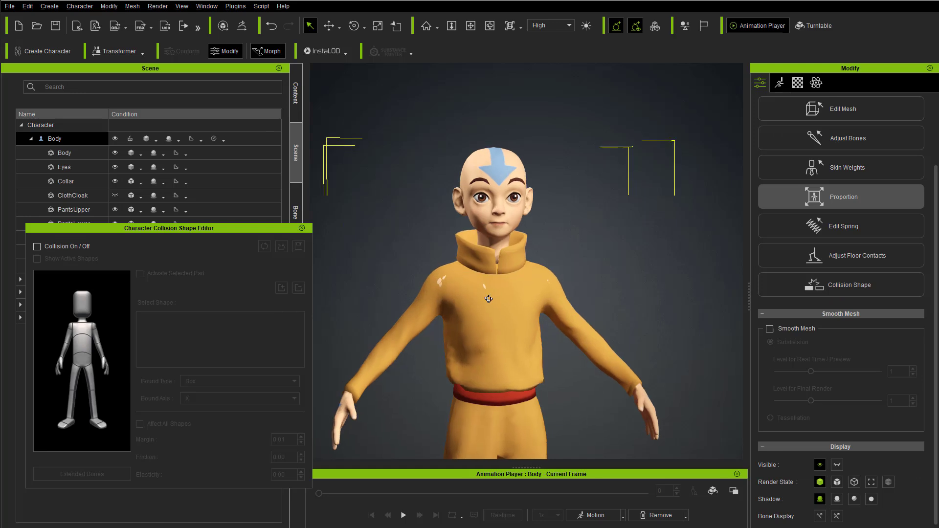
pyautogui.keyDown('alt'); pyautogui.moveTo(480, 270); pyautogui.dragTo(566, 226, button='middle'); pyautogui.keyUp('alt')
pyautogui.keyDown('alt'); pyautogui.moveTo(566, 226); pyautogui.dragTo(565, 273, button='right'); pyautogui.keyUp('alt')
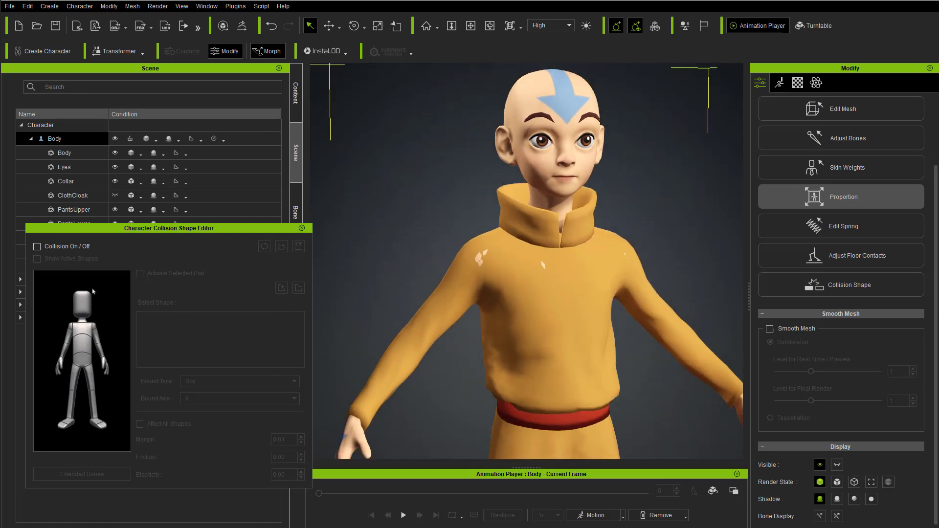
pyautogui.keyDown('alt'); pyautogui.moveTo(509, 299); pyautogui.dragTo(655, 295); pyautogui.keyUp('alt')
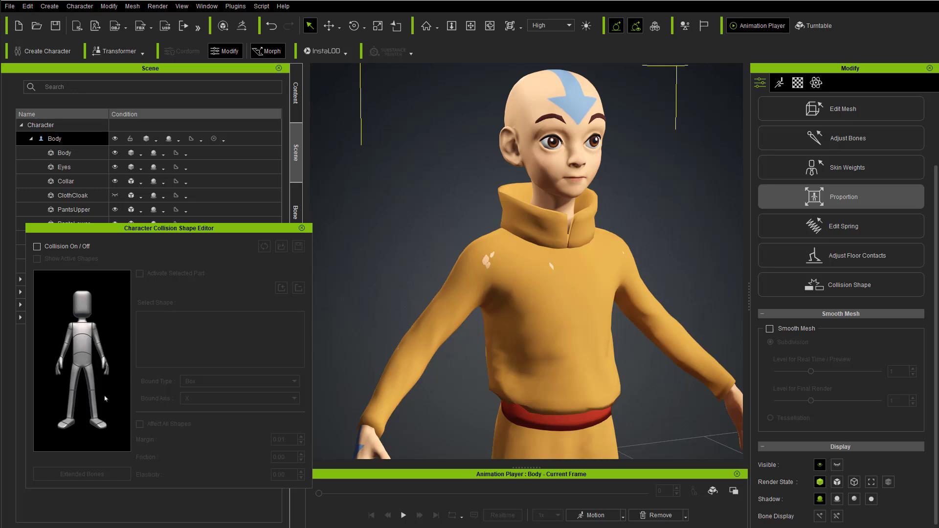
# Step: Turn collision on for the character
pyautogui.click(38, 247)
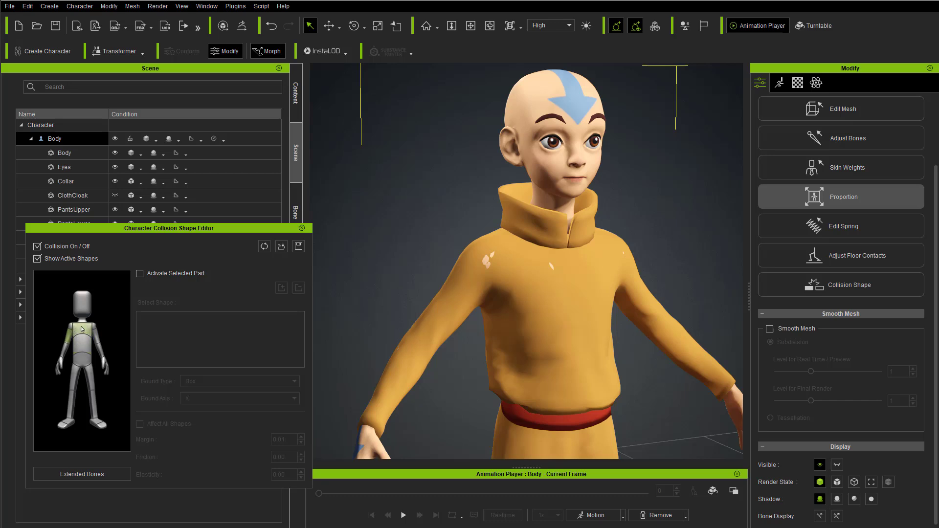
pyautogui.scroll(-3, 562, 322)
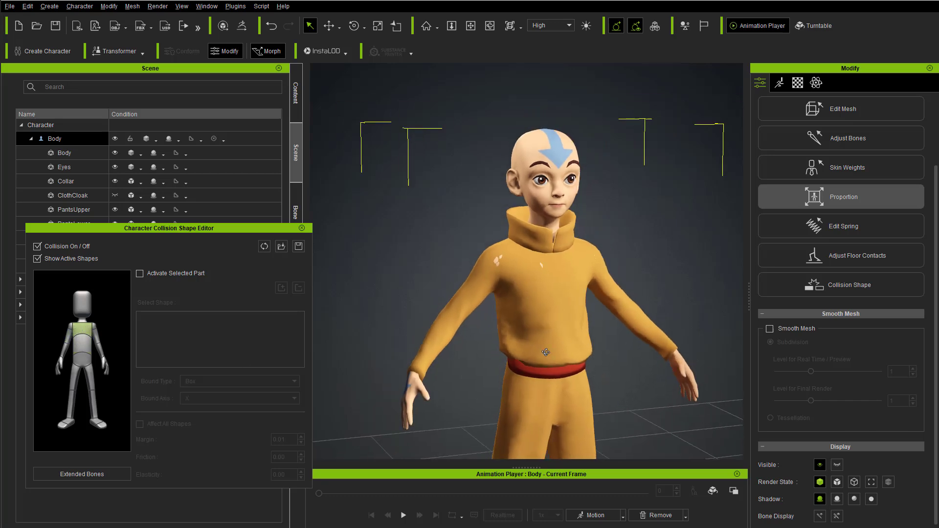
pyautogui.moveTo(567, 343); pyautogui.dragTo(494, 292, button='right')
pyautogui.moveTo(496, 337); pyautogui.dragTo(509, 269, button='right')
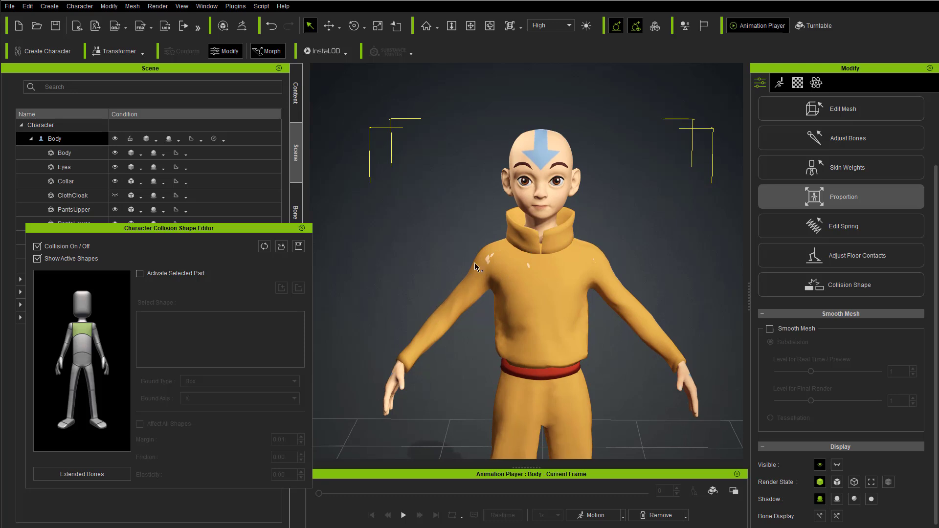
pyautogui.scroll(5, 459, 269)
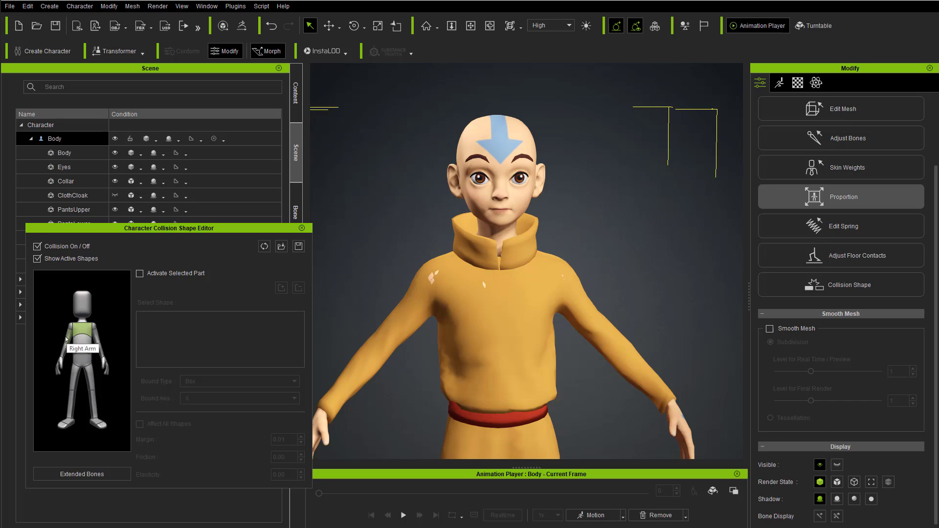
# Step: Activate the collision shape of the upper torso part and keep Capsule as its bound type
pyautogui.click(82, 330)
pyautogui.click(140, 273)
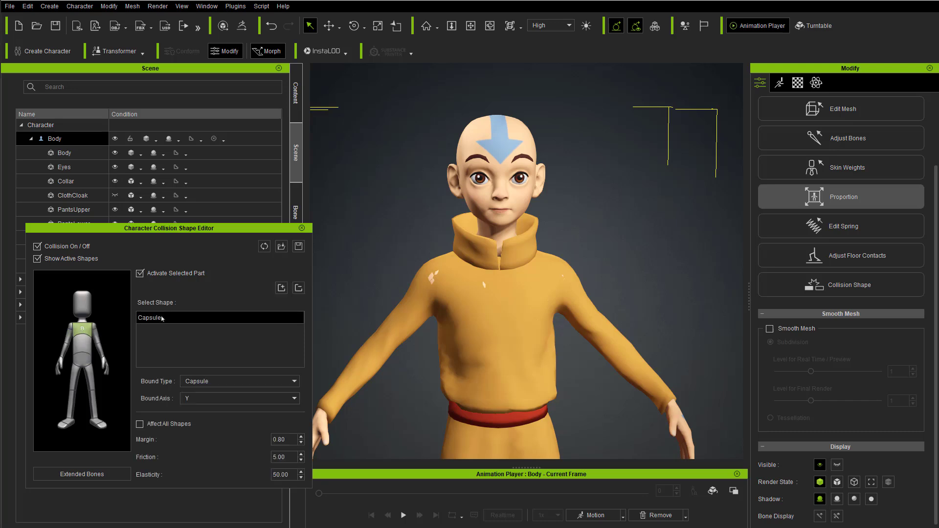
pyautogui.click(235, 383)
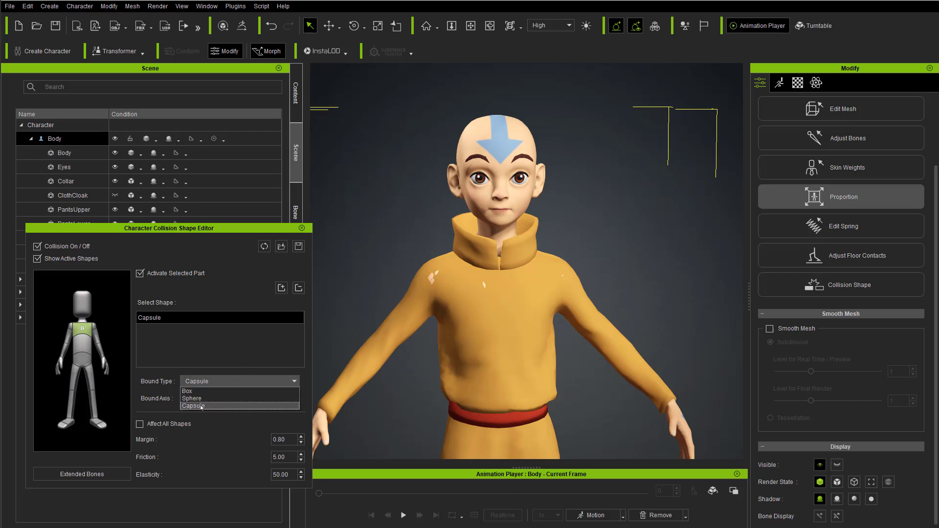
pyautogui.click(200, 406)
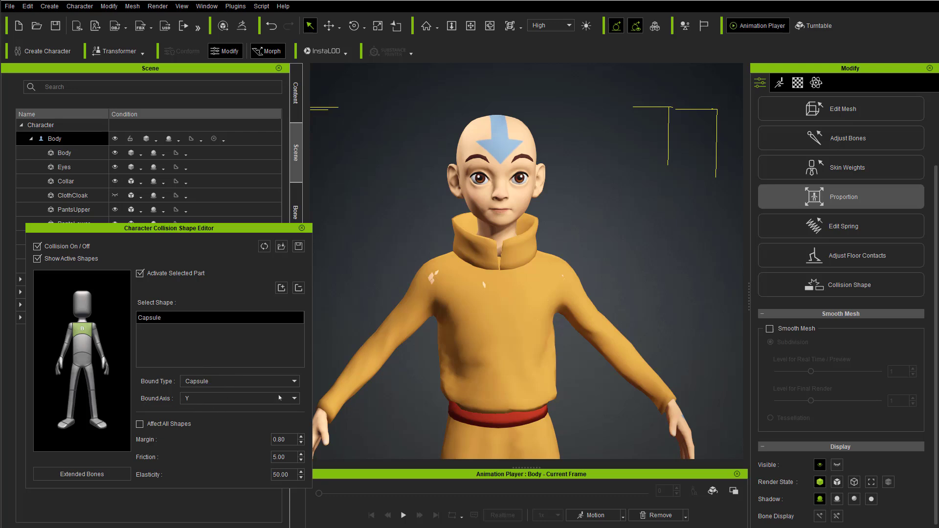
# Step: Scale the upper torso's collision capsule down so it fits within the chest below the collar
pyautogui.moveTo(587, 353); pyautogui.dragTo(576, 320, button='right')
pyautogui.moveTo(492, 364); pyautogui.dragTo(559, 342, button='right')
pyautogui.press('e')
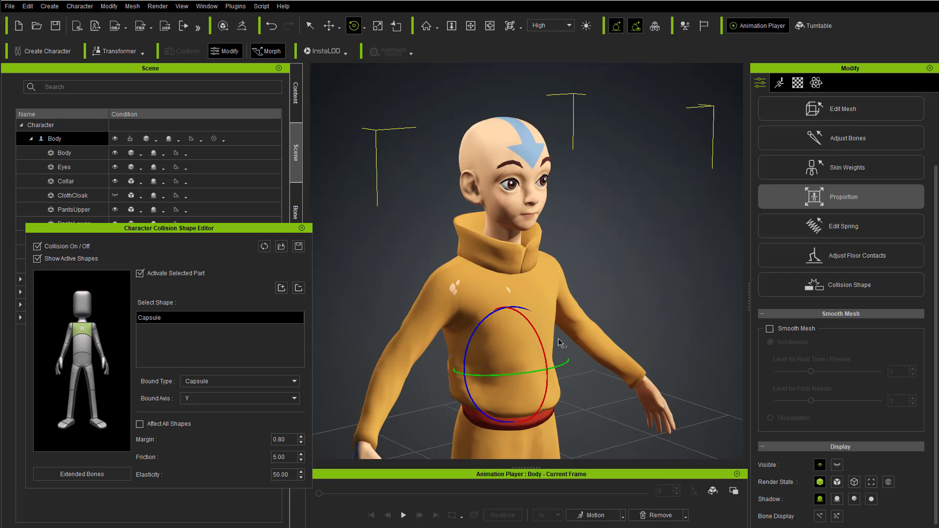
pyautogui.press('r')
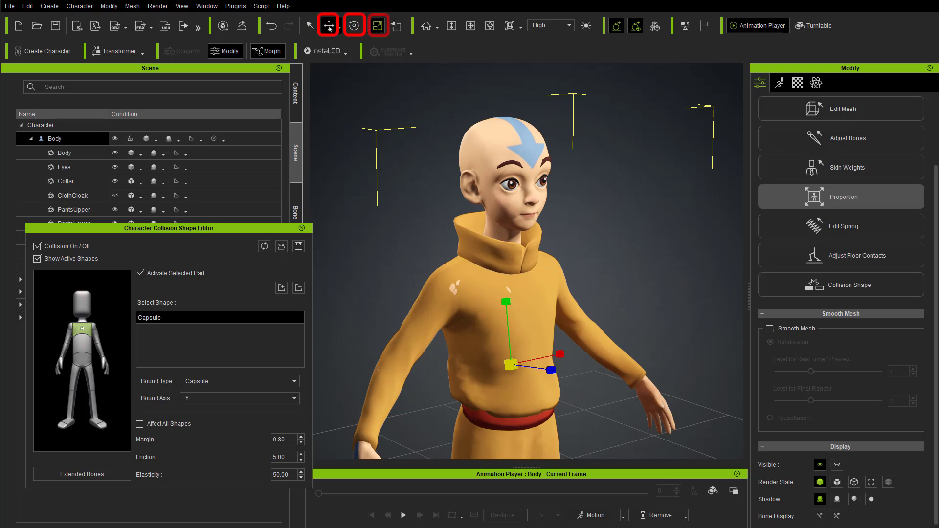
pyautogui.moveTo(494, 353); pyautogui.dragTo(561, 358, button='right')
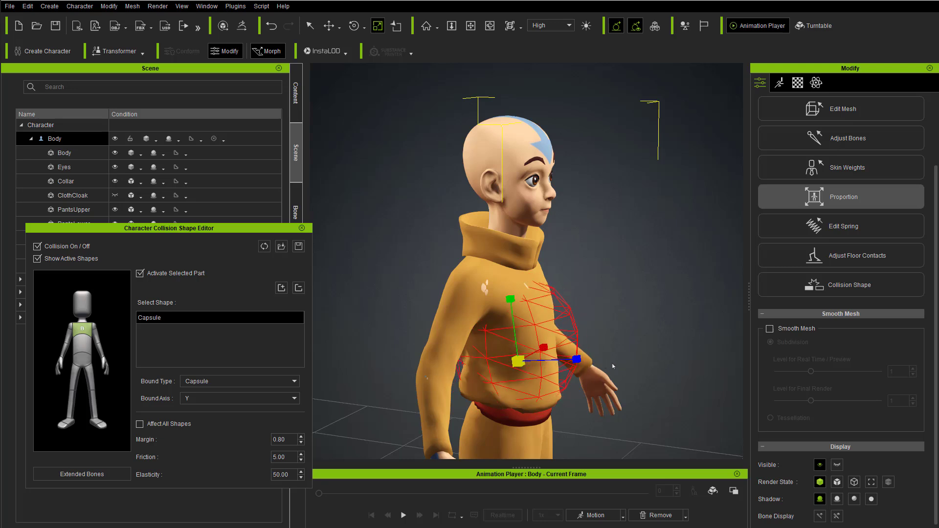
pyautogui.moveTo(606, 367); pyautogui.dragTo(498, 280, button='right')
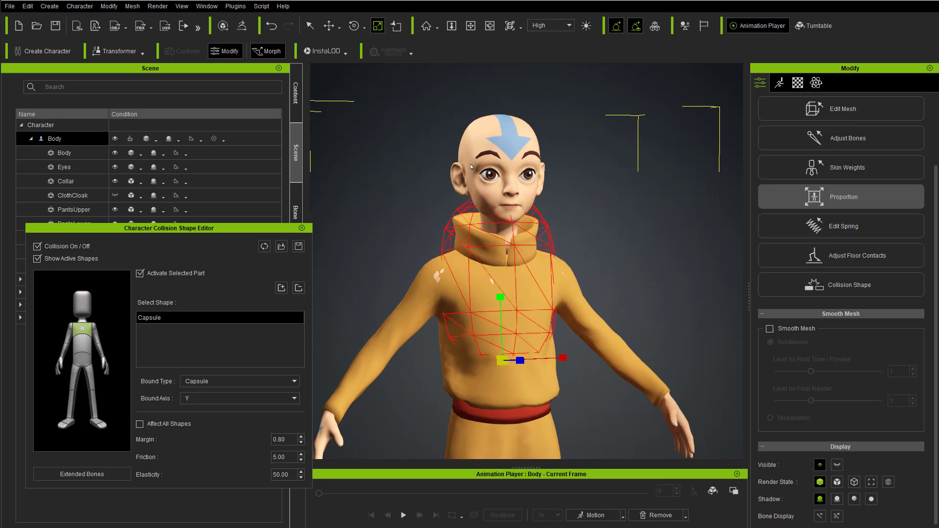
pyautogui.moveTo(471, 167); pyautogui.dragTo(494, 274)
pyautogui.moveTo(499, 279); pyautogui.dragTo(361, 370, button='right')
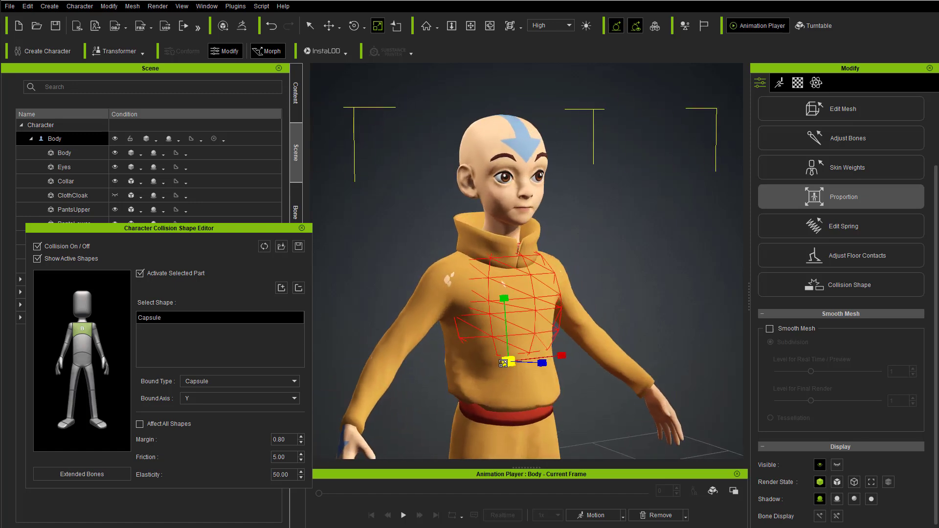
pyautogui.moveTo(458, 373); pyautogui.dragTo(499, 280, button='right')
# Step: Try to reposition the chest capsule with the Move tool, and undo the move
pyautogui.press('w')
pyautogui.moveTo(558, 360); pyautogui.dragTo(556, 364)
pyautogui.hotkey('ctrl', 'z')
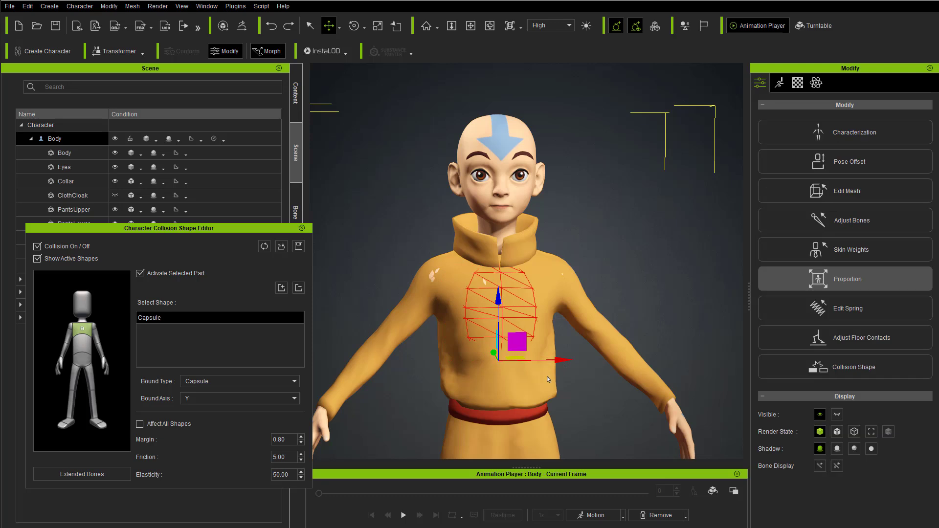
# Step: Adjust the chest capsule's proportions with the Scale tool, extending it from front to back around the torso
pyautogui.moveTo(557, 365); pyautogui.dragTo(538, 353, button='right')
pyautogui.press('e')
pyautogui.press('w')
pyautogui.press('e')
pyautogui.press('r')
pyautogui.moveTo(554, 346); pyautogui.dragTo(511, 340, button='right')
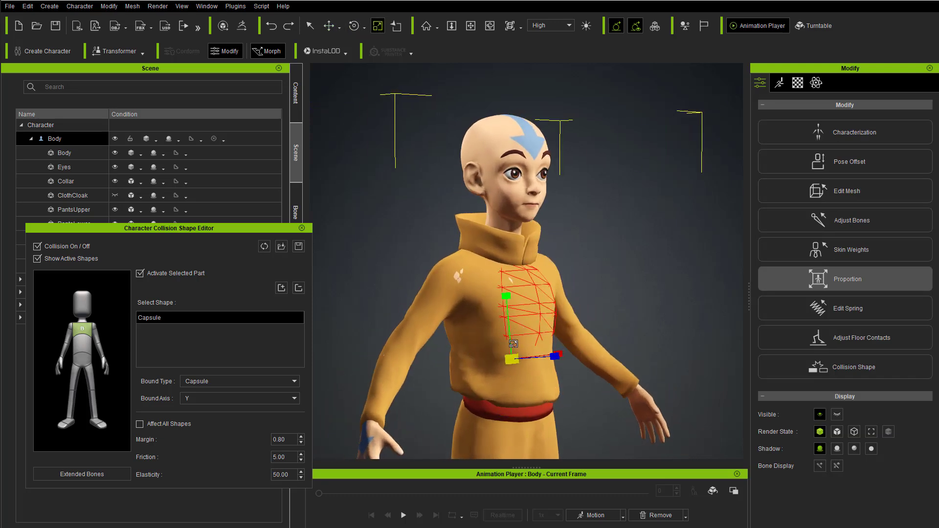
pyautogui.moveTo(544, 351); pyautogui.dragTo(551, 349)
pyautogui.moveTo(505, 297)
pyautogui.mouseDown()
pyautogui.moveTo(501, 283)
pyautogui.moveTo(498, 295)
pyautogui.mouseUp()
pyautogui.moveTo(498, 296); pyautogui.dragTo(523, 290, button='right')
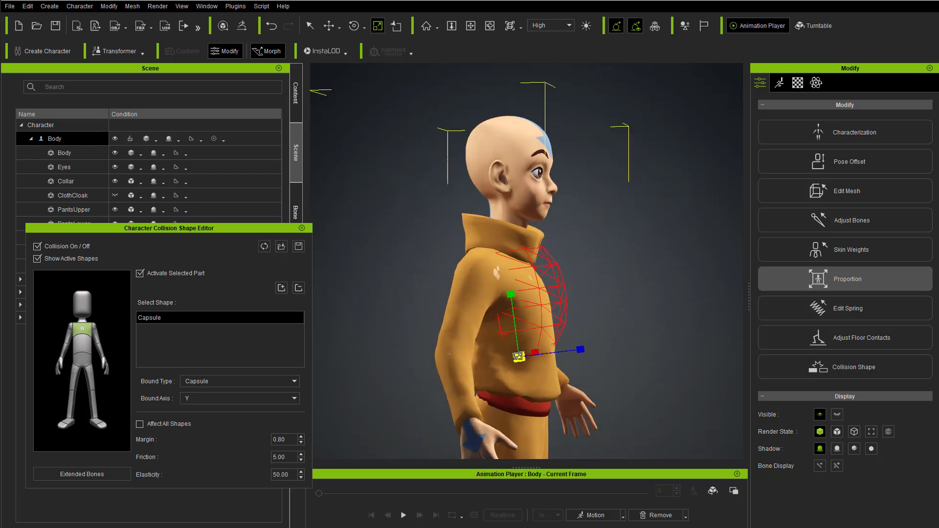
# Step: Move and rotate the chest collision capsule toward the character's right side of the torso
pyautogui.moveTo(452, 349); pyautogui.dragTo(517, 350, button='right')
pyautogui.press('w')
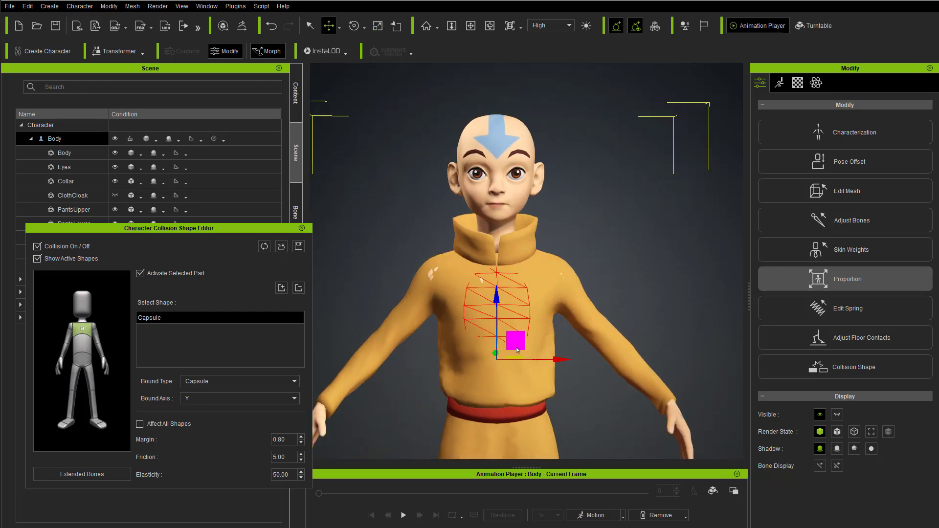
pyautogui.press('e')
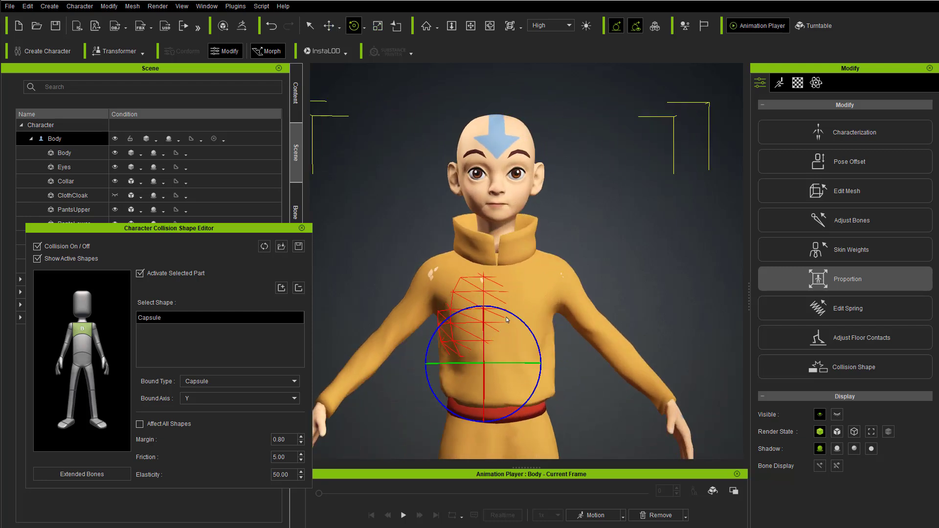
pyautogui.press('w')
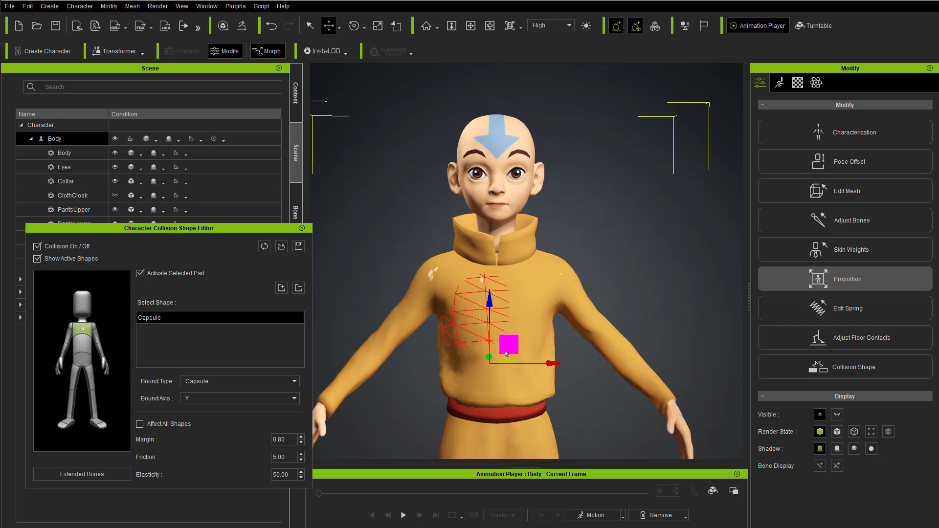
# Step: Scale and position the chest capsule so that it sits inside the right half of the chest
pyautogui.moveTo(425, 355); pyautogui.dragTo(518, 329, button='right')
pyautogui.press('r')
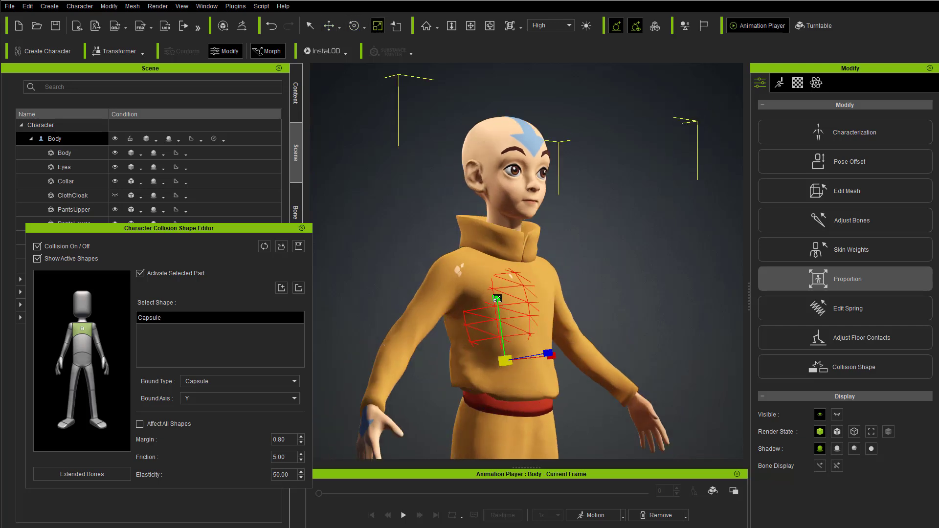
pyautogui.moveTo(497, 298); pyautogui.dragTo(476, 359, button='right')
pyautogui.press('w')
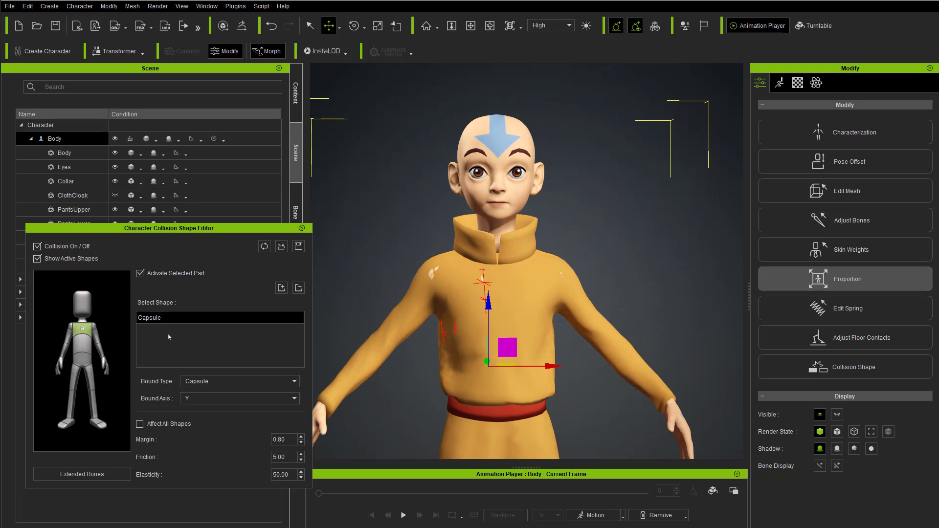
# Step: Add a second capsule to the upper torso part and move and rotate it into the left half of the chest
pyautogui.click(281, 288)
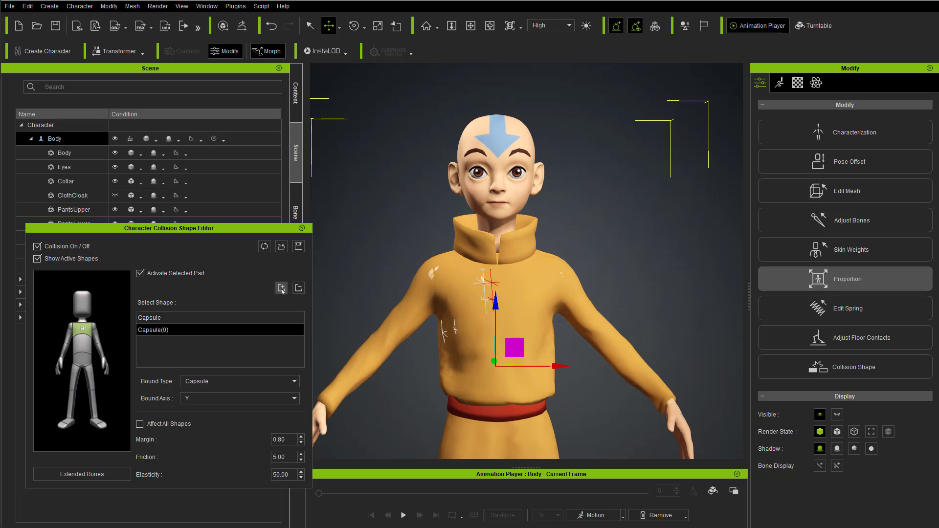
pyautogui.moveTo(482, 307); pyautogui.dragTo(511, 356, button='right')
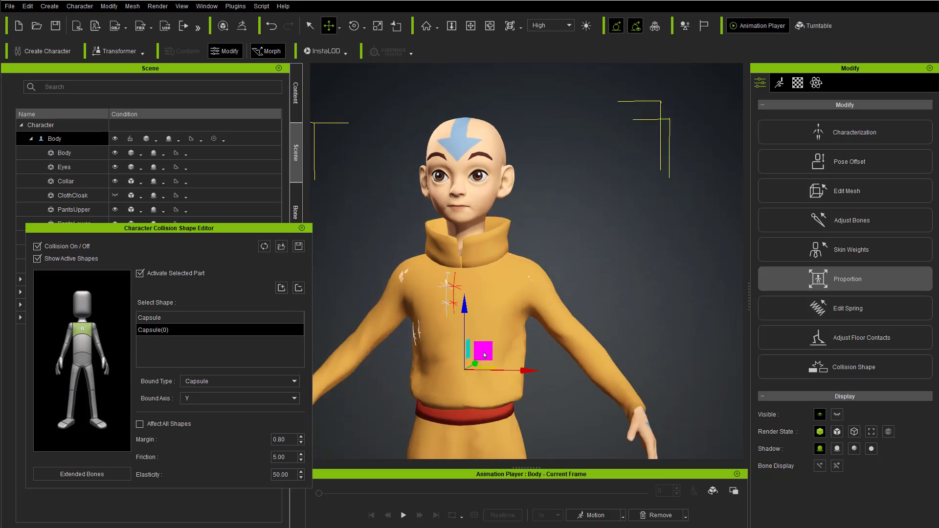
pyautogui.press('e')
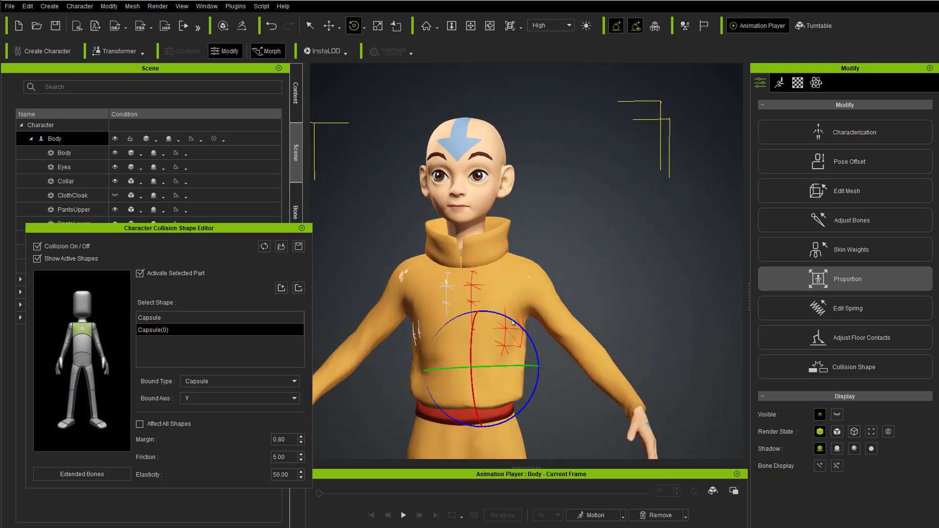
pyautogui.moveTo(512, 323); pyautogui.dragTo(462, 345, button='right')
pyautogui.press('w')
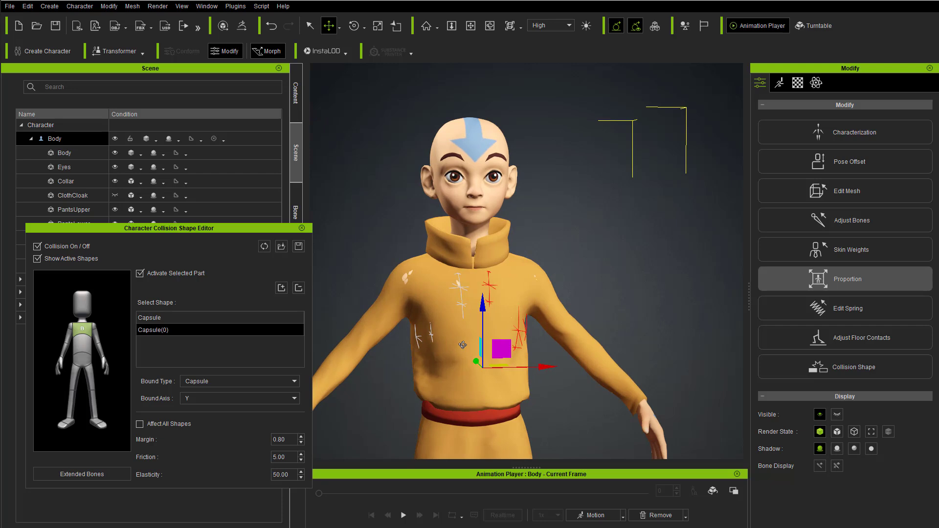
# Step: Examine the fit of both chest capsules inside the torso from several angles and distances
pyautogui.scroll(-2, 436, 291)
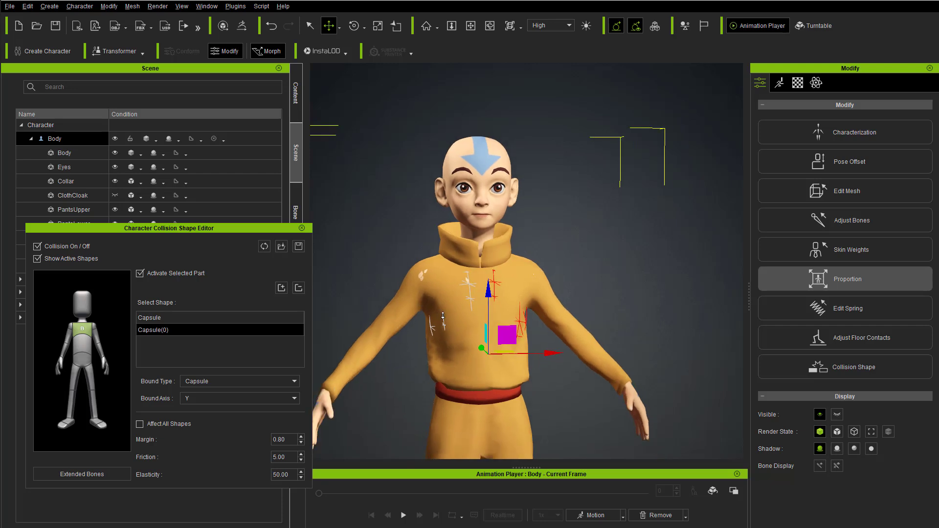
pyautogui.moveTo(446, 324); pyautogui.dragTo(454, 333, button='middle')
pyautogui.moveTo(454, 333); pyautogui.dragTo(501, 326, button='right')
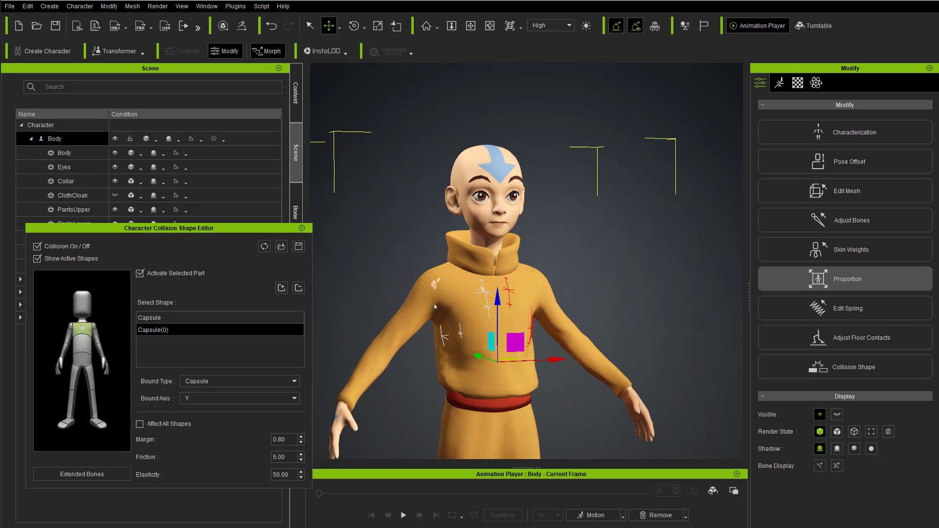
pyautogui.scroll(-2, 419, 353)
pyautogui.moveTo(419, 353); pyautogui.dragTo(443, 235, button='middle')
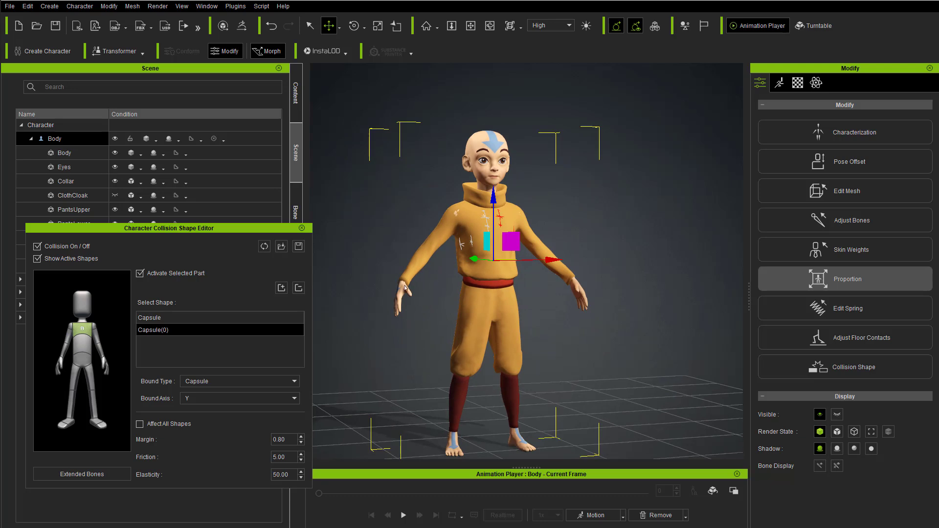
pyautogui.scroll(4, 470, 257)
pyautogui.moveTo(558, 305)
pyautogui.mouseDown(button='right')
pyautogui.moveTo(470, 311)
pyautogui.moveTo(547, 314)
pyautogui.mouseUp(button='right')
pyautogui.moveTo(459, 320); pyautogui.dragTo(467, 301, button='middle')
pyautogui.moveTo(455, 301); pyautogui.dragTo(484, 300, button='right')
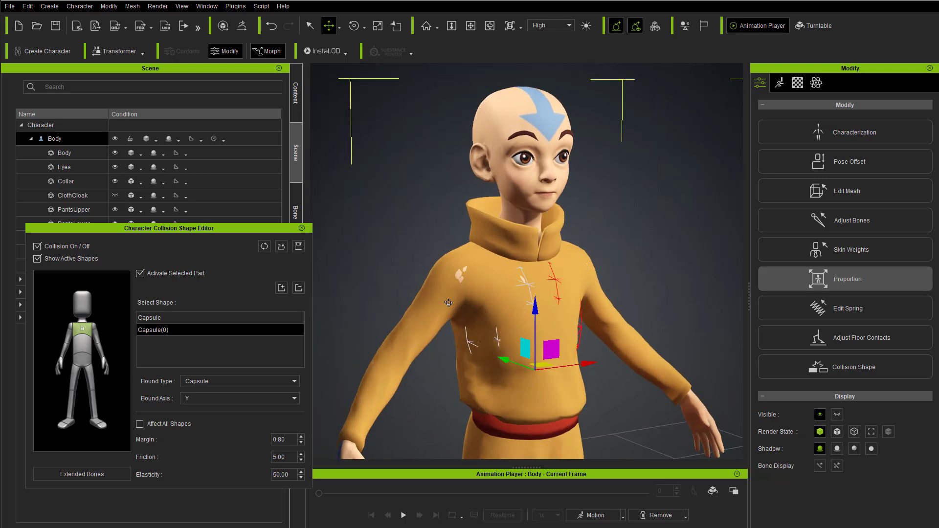
pyautogui.press('q')
pyautogui.moveTo(553, 326); pyautogui.dragTo(459, 313, button='right')
pyautogui.press('w')
pyautogui.moveTo(538, 345); pyautogui.dragTo(582, 268, button='right')
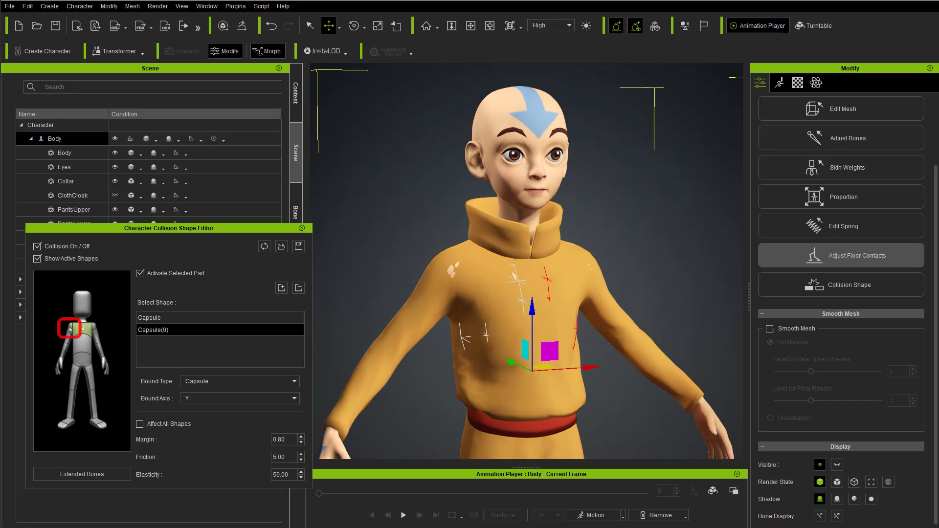
# Step: Activate the collision shape of the character's right shoulder part
pyautogui.click(492, 294)
pyautogui.moveTo(492, 295); pyautogui.dragTo(549, 283, button='right')
pyautogui.click(139, 274)
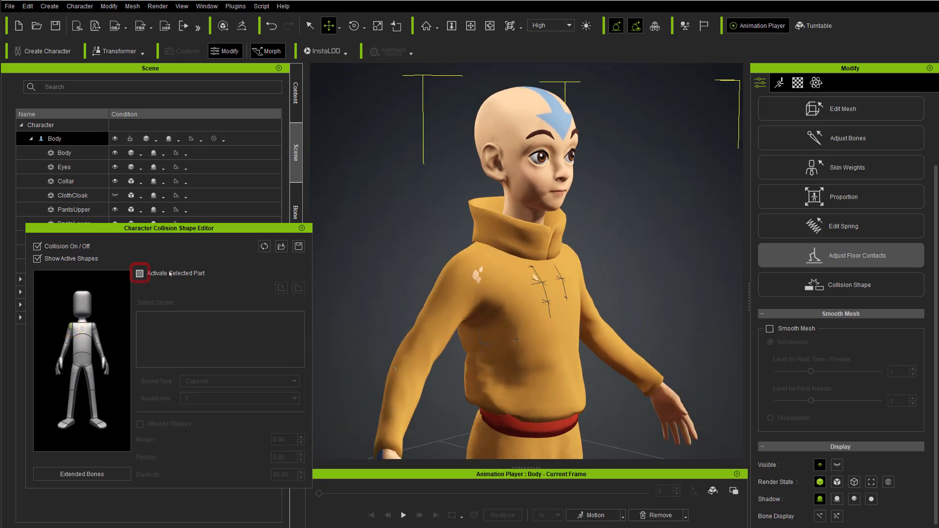
# Step: Rotate, scale and move the right shoulder's capsule so that it fits inside the shoulder
pyautogui.press('e')
pyautogui.moveTo(478, 277); pyautogui.dragTo(432, 276, button='right')
pyautogui.press('r')
pyautogui.moveTo(489, 247); pyautogui.dragTo(440, 275)
pyautogui.keyDown('alt'); pyautogui.moveTo(431, 282); pyautogui.dragTo(403, 287); pyautogui.keyUp('alt')
pyautogui.press('w')
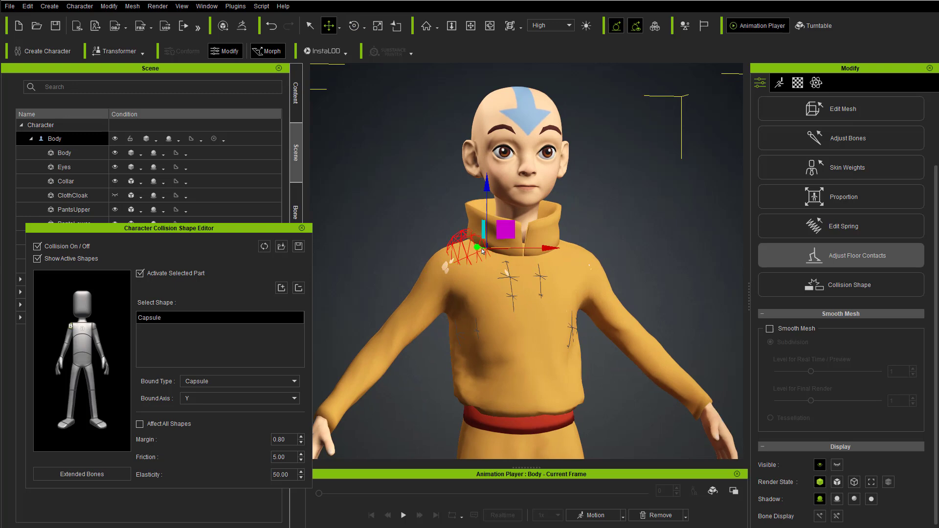
pyautogui.moveTo(486, 255); pyautogui.dragTo(575, 254, button='right')
pyautogui.moveTo(509, 253); pyautogui.dragTo(164, 238)
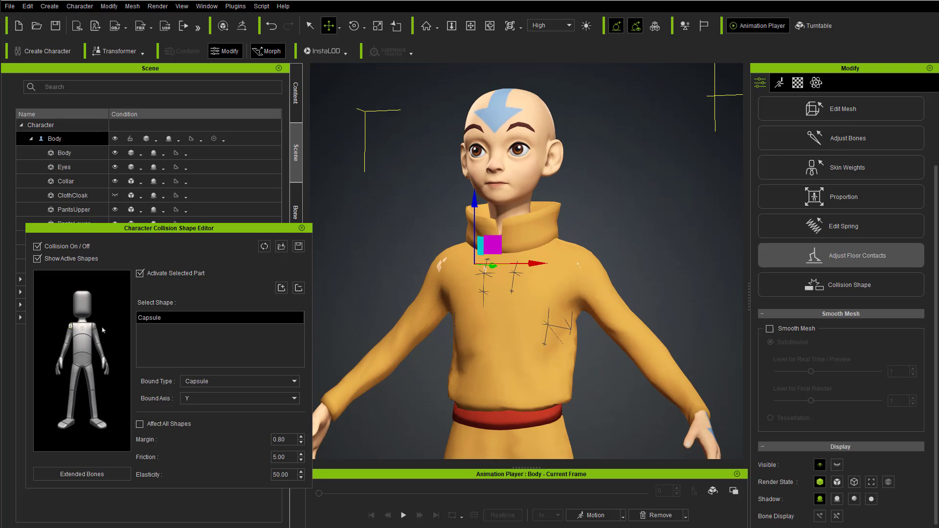
# Step: Activate the left shoulder's collision shape and adjust its capsule to fit inside the shoulder
pyautogui.click(129, 302)
pyautogui.click(147, 274)
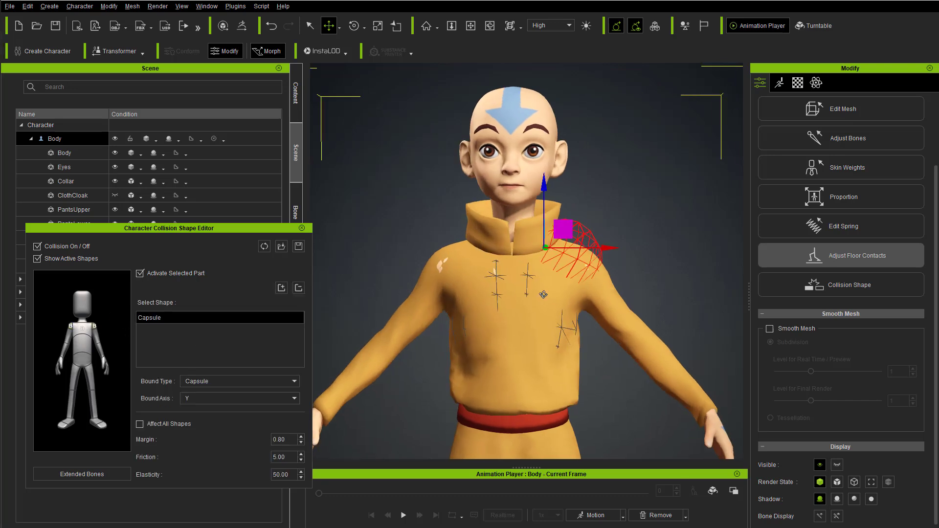
pyautogui.moveTo(553, 274); pyautogui.dragTo(559, 292)
pyautogui.keyDown('alt'); pyautogui.moveTo(559, 292); pyautogui.dragTo(484, 335); pyautogui.keyUp('alt')
pyautogui.press('e')
pyautogui.press('r')
pyautogui.moveTo(532, 279); pyautogui.dragTo(489, 310)
pyautogui.press('w')
pyautogui.keyDown('alt'); pyautogui.moveTo(489, 310); pyautogui.dragTo(532, 322); pyautogui.keyUp('alt')
# Step: Activate the right upper arm's collision shape and adjust its capsule to fit inside the sleeve
pyautogui.click(415, 295)
pyautogui.keyDown('alt'); pyautogui.moveTo(415, 295); pyautogui.dragTo(475, 315); pyautogui.keyUp('alt')
pyautogui.click(177, 279)
pyautogui.keyDown('alt'); pyautogui.moveTo(494, 254); pyautogui.dragTo(462, 264); pyautogui.keyUp('alt')
pyautogui.press('e')
pyautogui.press('r')
pyautogui.keyDown('alt'); pyautogui.moveTo(462, 264); pyautogui.dragTo(430, 296); pyautogui.keyUp('alt')
pyautogui.press('e')
pyautogui.press('r')
# Step: Activate the left upper arm's collision shape and adjust its capsule to fit inside the sleeve
pyautogui.click(550, 283)
pyautogui.click(168, 275)
pyautogui.press('e')
pyautogui.keyDown('alt'); pyautogui.moveTo(479, 279); pyautogui.dragTo(511, 271); pyautogui.keyUp('alt')
pyautogui.press('w')
pyautogui.press('e')
pyautogui.keyDown('alt'); pyautogui.moveTo(616, 281); pyautogui.dragTo(618, 260); pyautogui.keyUp('alt')
pyautogui.scroll(-3, 618, 259)
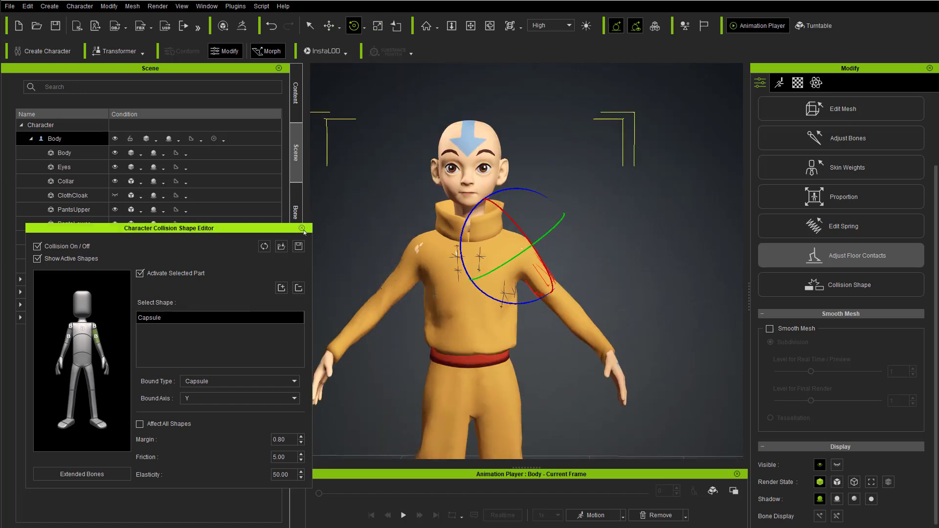
# Step: Close the Character Collision Shape Editor and make the ClothCloak mesh visible again
pyautogui.click(301, 228)
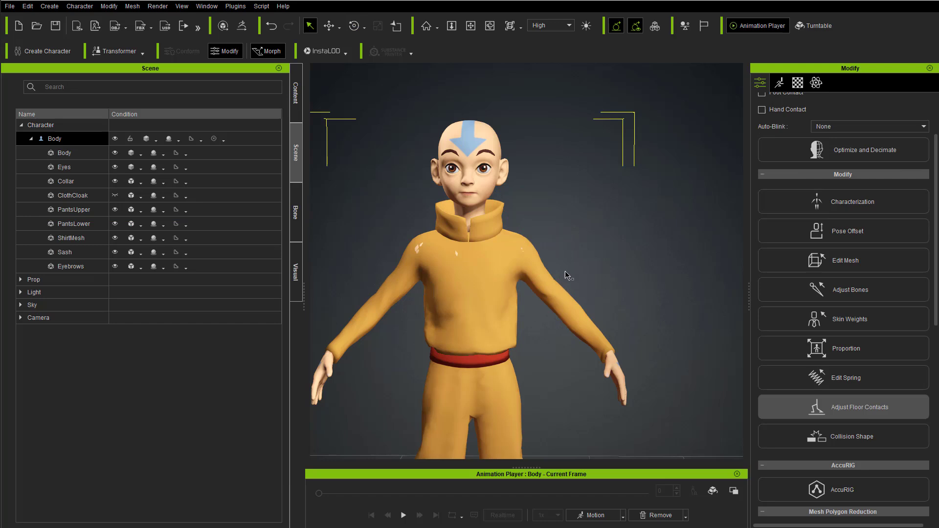
pyautogui.click(115, 196)
pyautogui.scroll(-2, 493, 273)
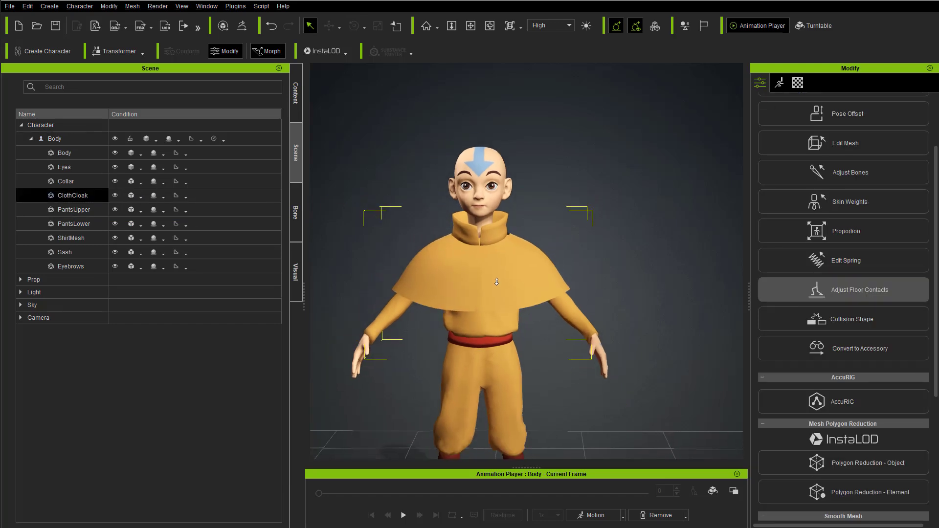
pyautogui.scroll(-2, 493, 273)
pyautogui.keyDown('alt'); pyautogui.moveTo(493, 273); pyautogui.dragTo(475, 248); pyautogui.keyUp('alt')
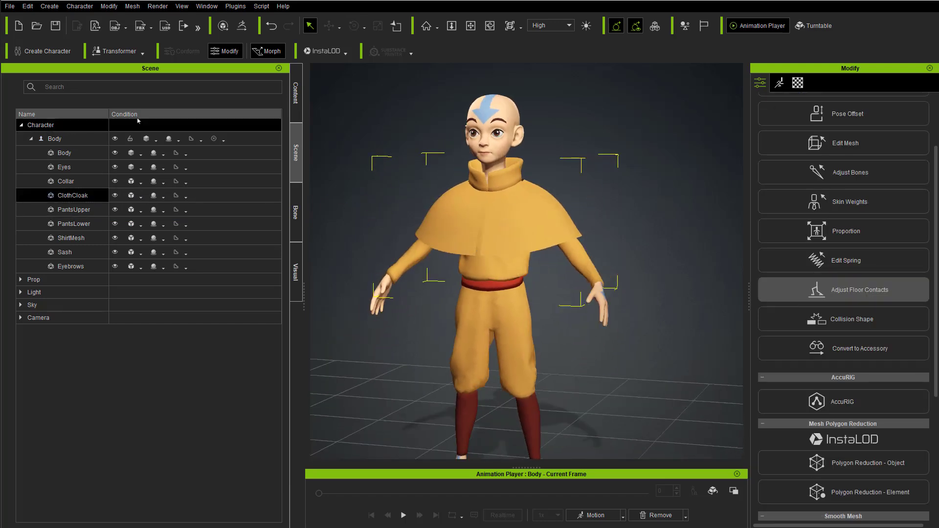
# Step: Start activating physics for the Body character and choose the ClothCloak material for weight map editing
pyautogui.click(71, 138)
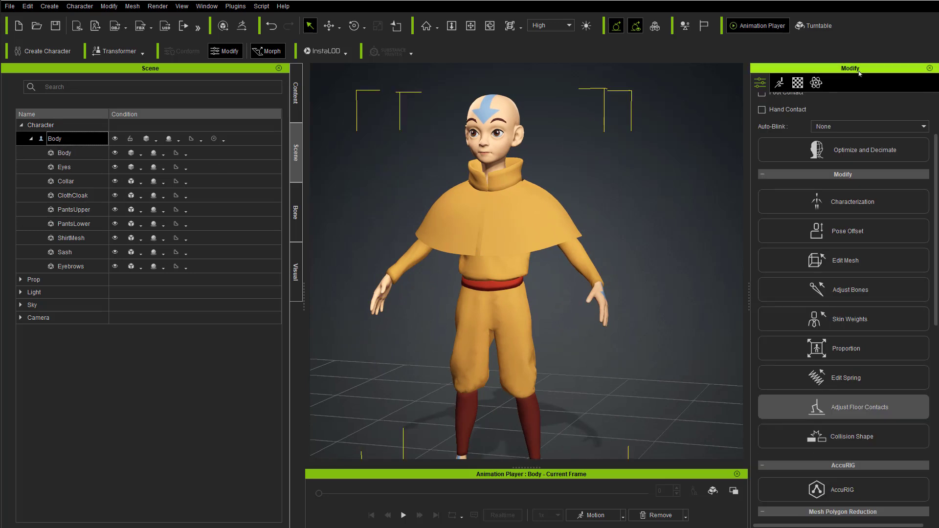
pyautogui.click(816, 83)
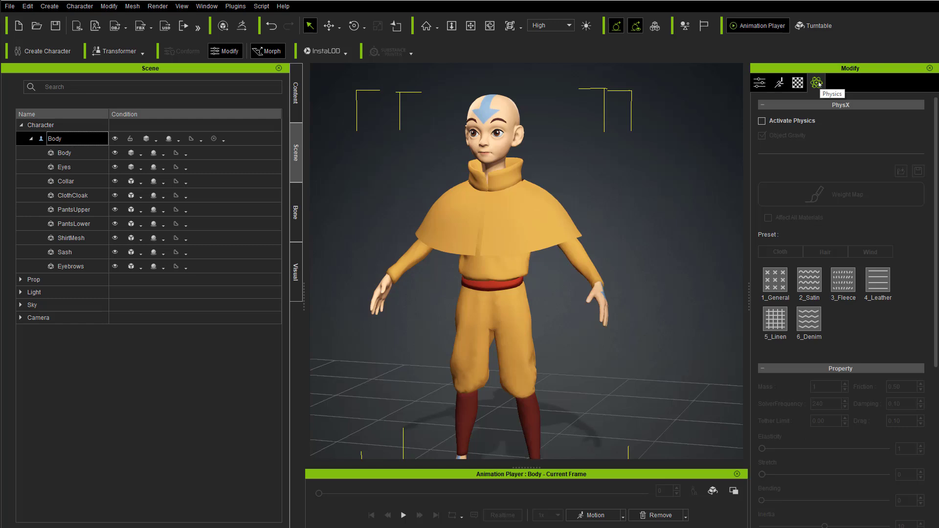
pyautogui.click(761, 121)
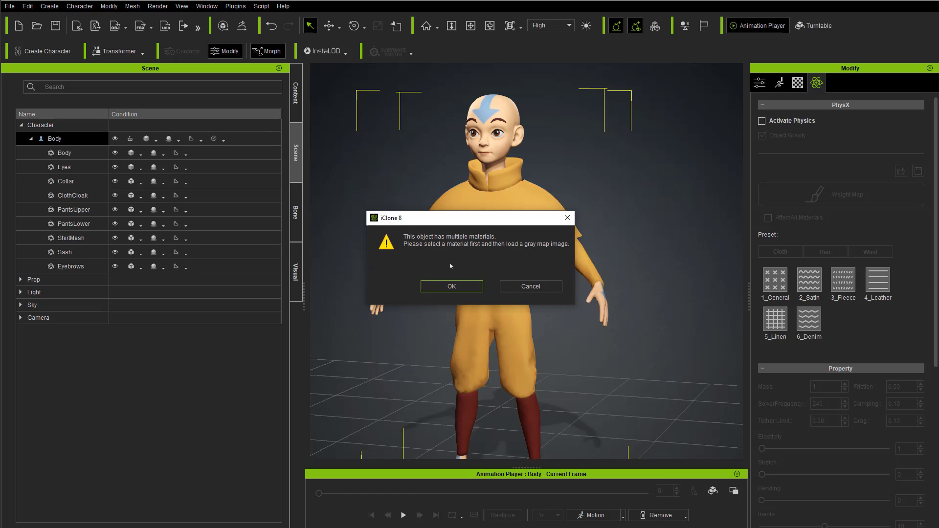
pyautogui.click(452, 286)
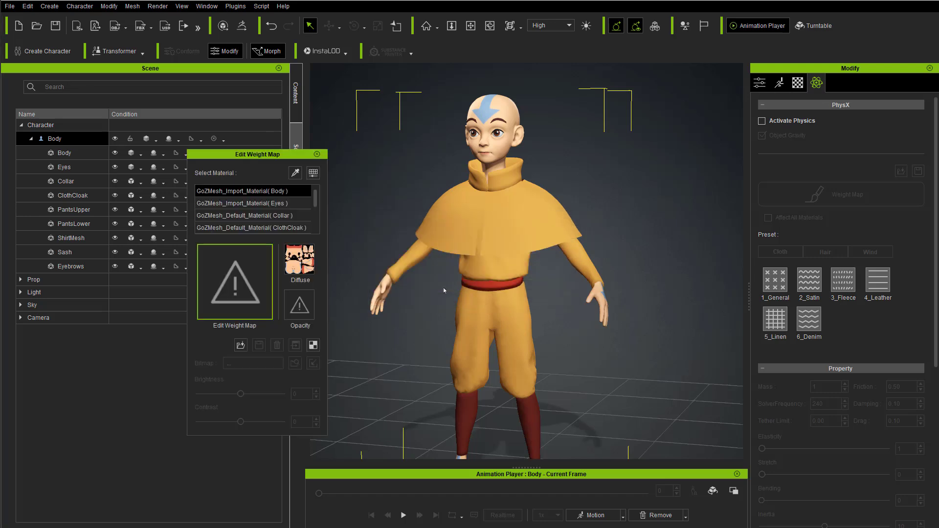
pyautogui.scroll(-1, 313, 200)
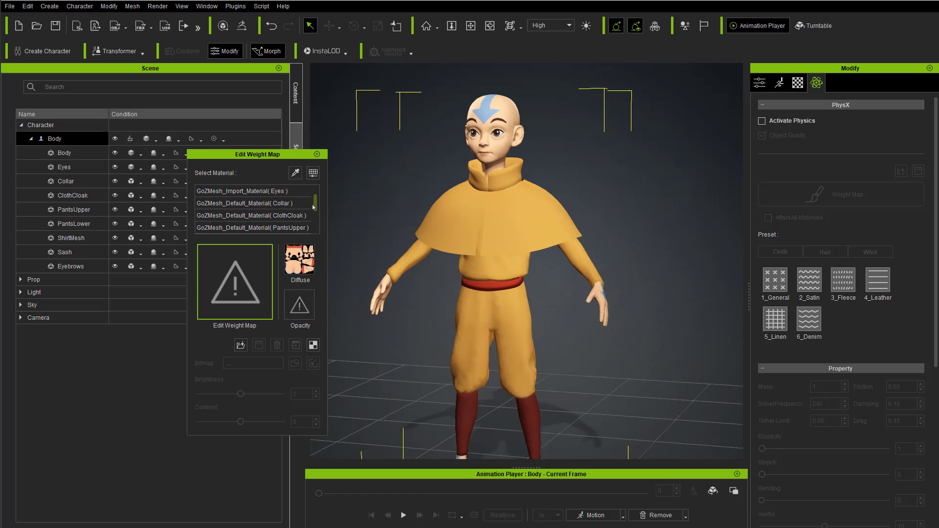
pyautogui.click(272, 216)
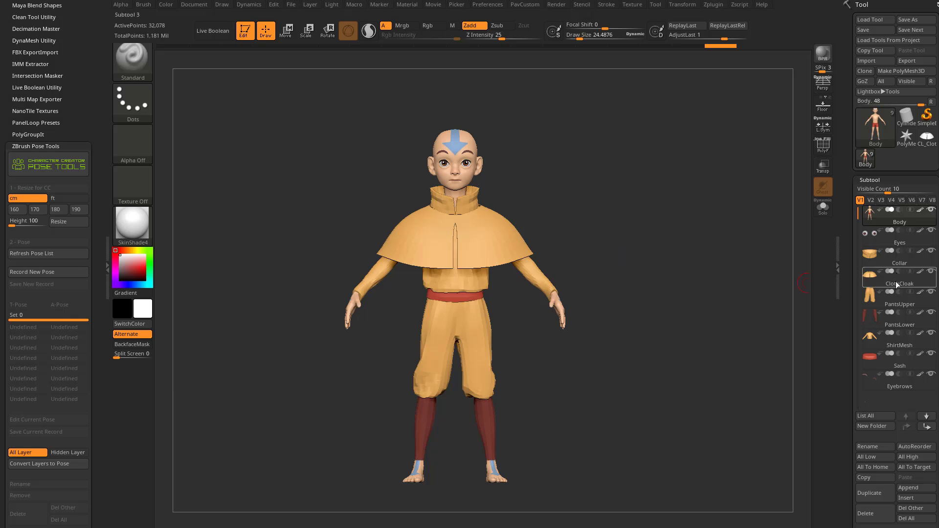
# Step: Switch to ZBrush, select the ClothCloak subtool and frame the cloak up close
pyautogui.click(897, 284)
pyautogui.moveTo(741, 259); pyautogui.dragTo(723, 273)
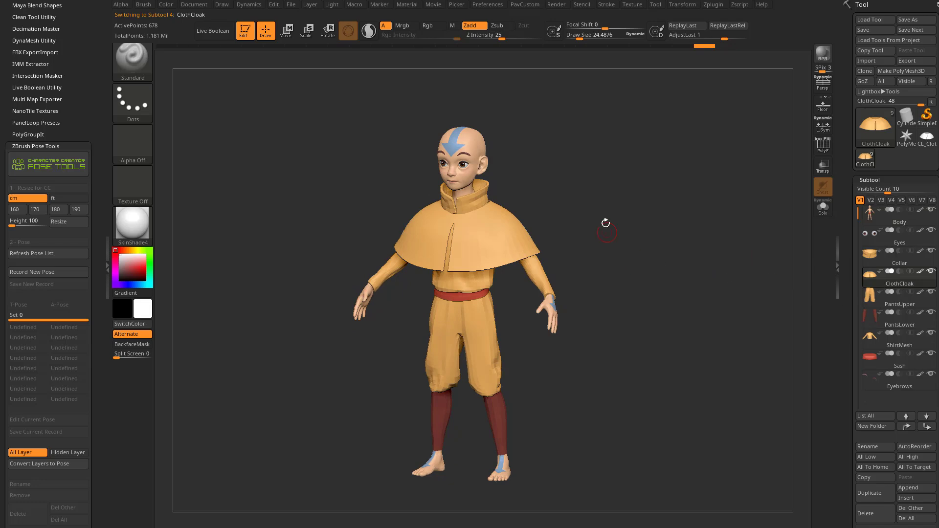
pyautogui.moveTo(635, 195); pyautogui.dragTo(672, 253)
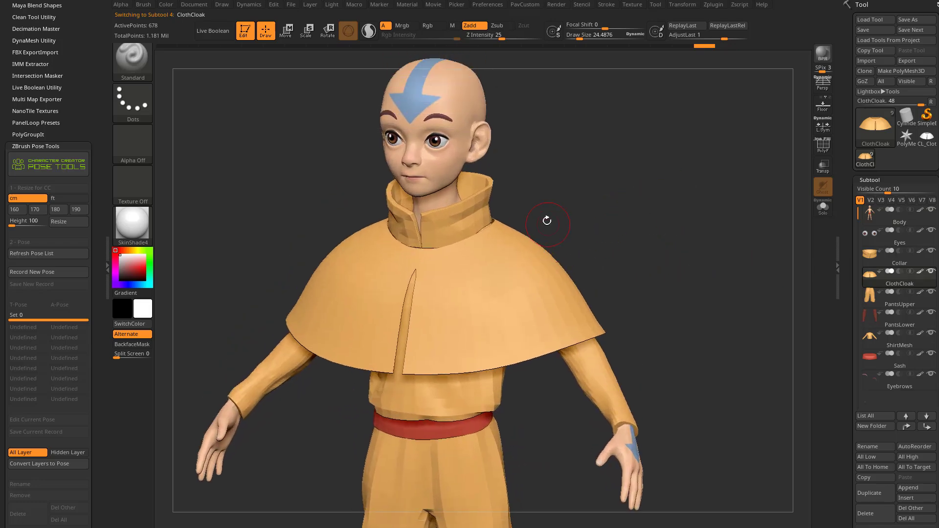
pyautogui.moveTo(656, 222); pyautogui.dragTo(625, 190)
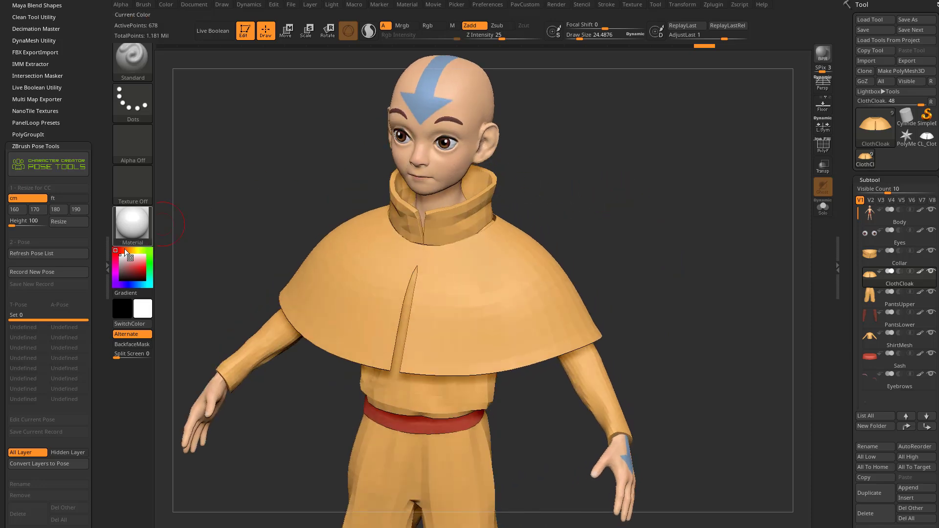
# Step: Choose the Paint brush and fill the whole ClothCloak subtool with solid white
pyautogui.press('b')
pyautogui.press('p')
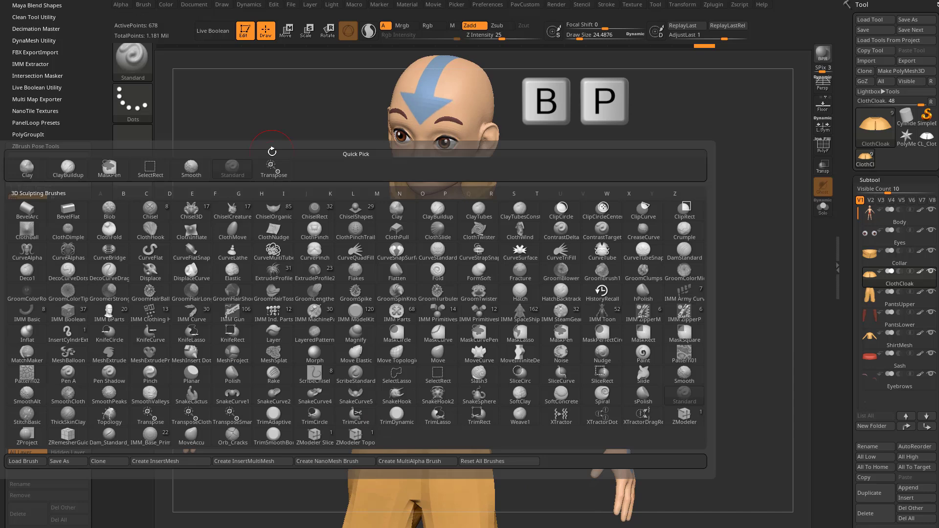
pyautogui.press('a')
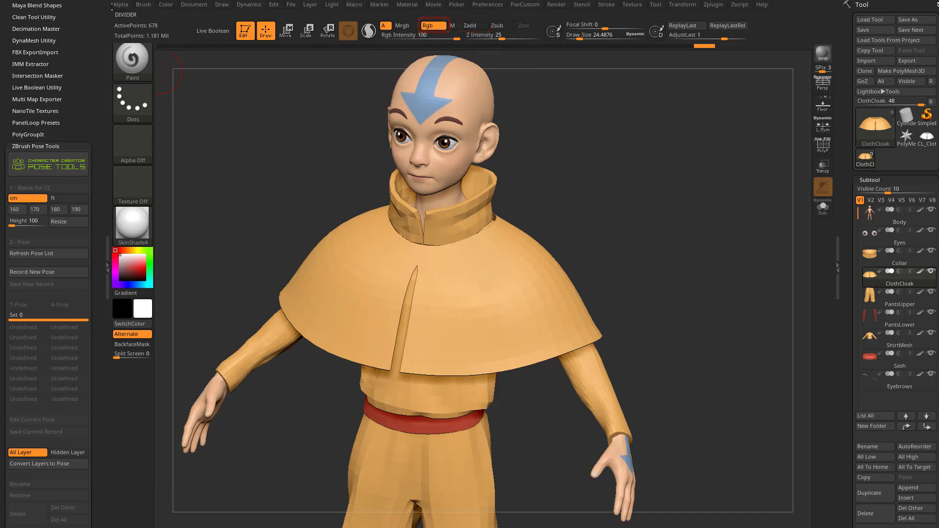
pyautogui.click(166, 4)
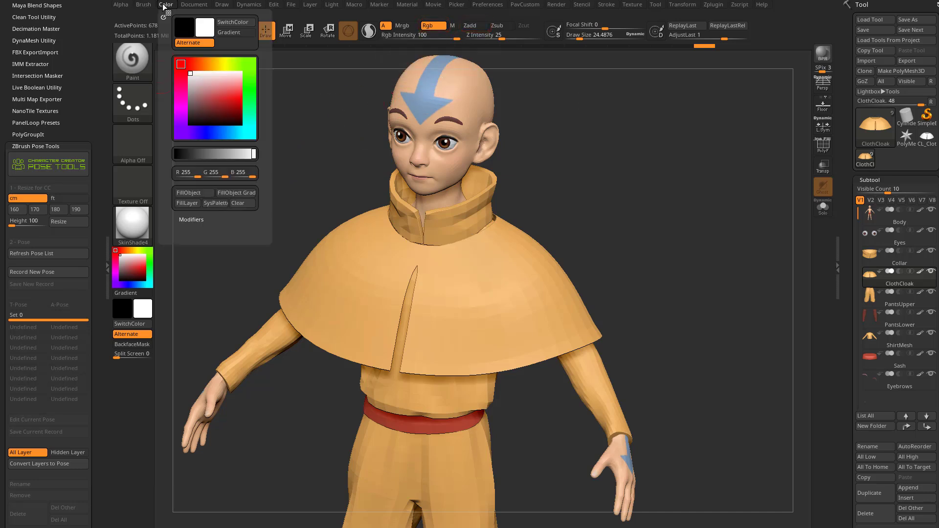
pyautogui.click(188, 192)
pyautogui.moveTo(685, 174); pyautogui.dragTo(602, 203)
# Step: Set the paint color to black, the draw size to about 20.6, and enable X symmetry
pyautogui.press('s')
pyautogui.hotkey('ctrl', 'z')
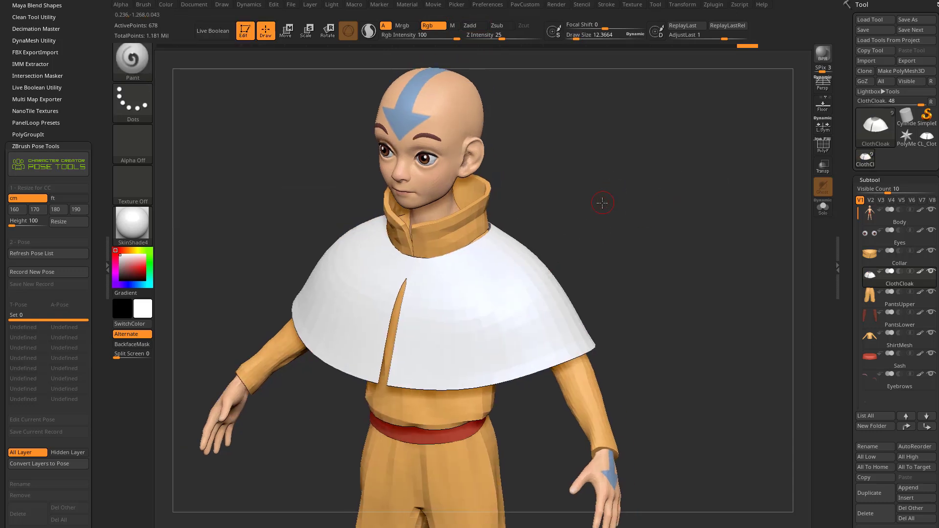
pyautogui.click(120, 279)
pyautogui.moveTo(595, 191); pyautogui.dragTo(594, 188)
pyautogui.press('s')
pyautogui.moveTo(461, 310); pyautogui.dragTo(464, 310)
pyautogui.press('x')
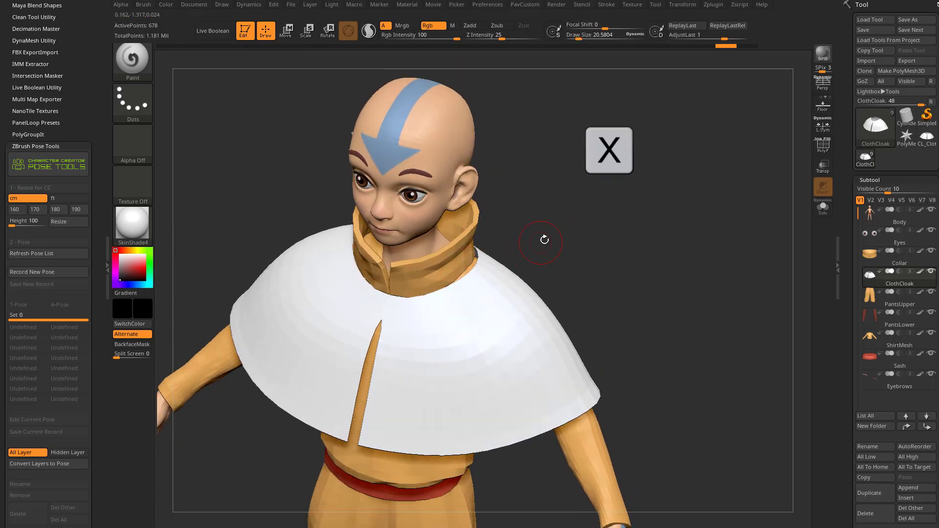
pyautogui.moveTo(538, 243); pyautogui.dragTo(550, 244)
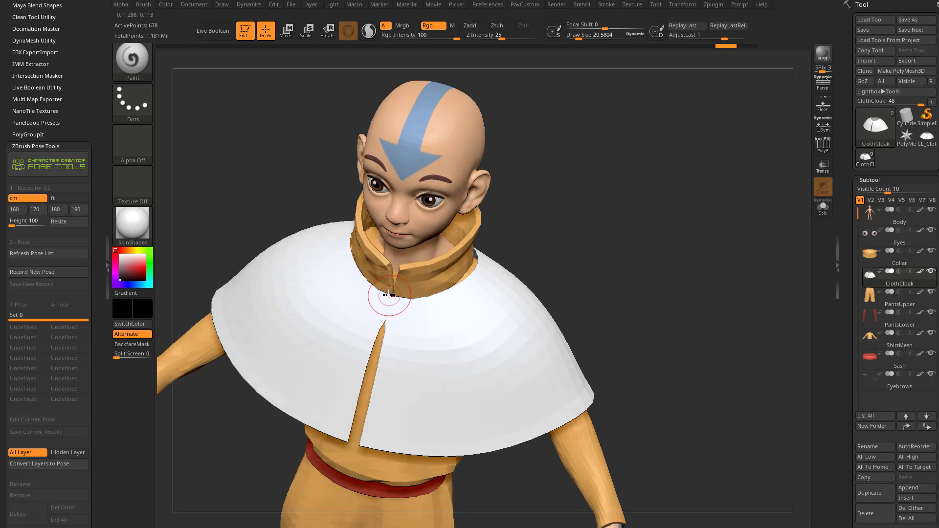
# Step: Try painting a black band freehand around the cloak's neckline and undo the strokes
pyautogui.moveTo(434, 299)
pyautogui.mouseDown()
pyautogui.moveTo(467, 281)
pyautogui.moveTo(477, 264)
pyautogui.moveTo(440, 305)
pyautogui.moveTo(485, 232)
pyautogui.moveTo(603, 237)
pyautogui.moveTo(541, 204)
pyautogui.moveTo(609, 212)
pyautogui.mouseUp()
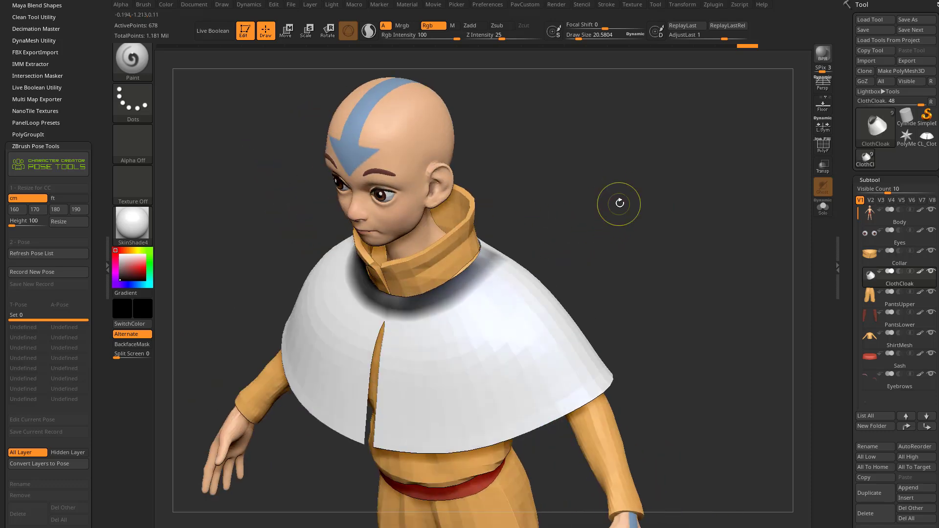
pyautogui.press('ctrl')
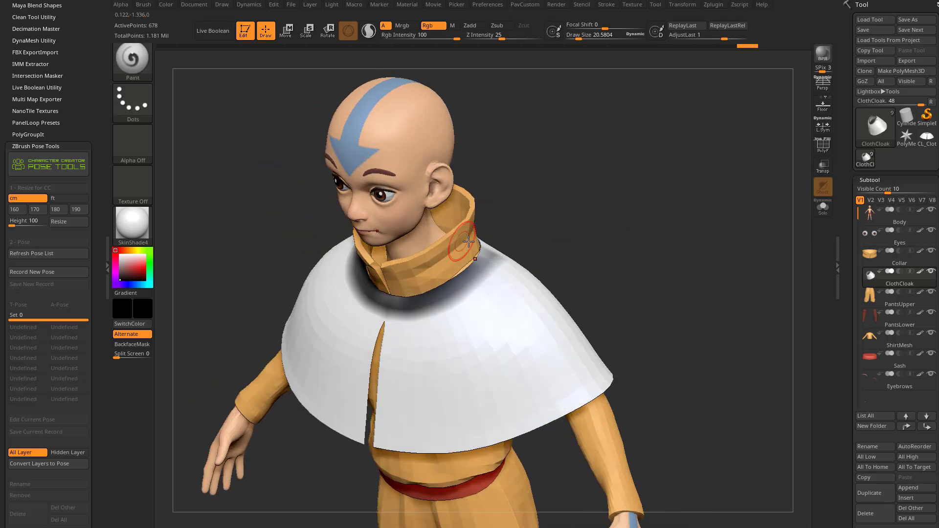
pyautogui.moveTo(489, 260)
pyautogui.mouseDown()
pyautogui.moveTo(472, 275)
pyautogui.moveTo(394, 296)
pyautogui.mouseUp()
pyautogui.moveTo(566, 246)
pyautogui.mouseDown()
pyautogui.moveTo(602, 233)
pyautogui.moveTo(577, 232)
pyautogui.mouseUp()
pyautogui.hotkey('ctrl', 'z')
pyautogui.hotkey('ctrl', 'z')
pyautogui.press('s')
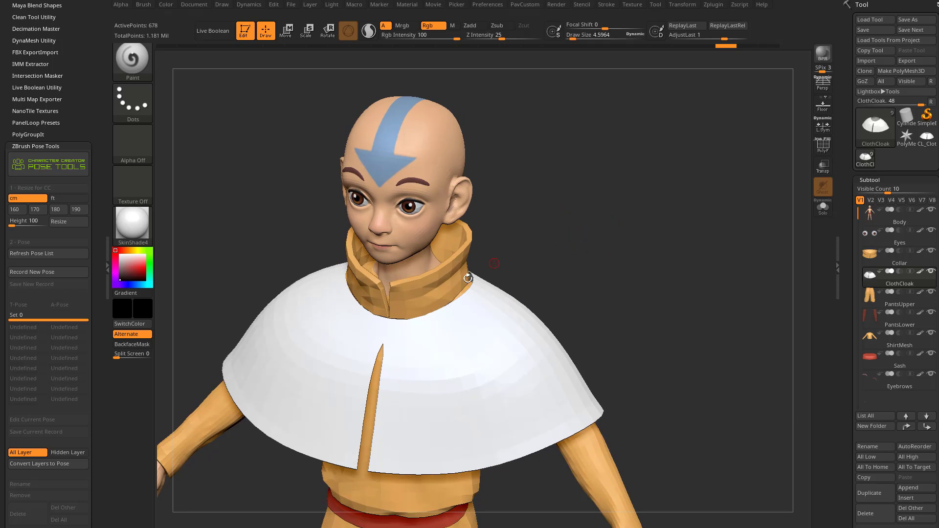
# Step: Divide the cloak mesh once and isolate it in Solo mode with its wireframe displayed
pyautogui.moveTo(848, 313); pyautogui.dragTo(848, 24)
pyautogui.click(868, 419)
pyautogui.click(823, 147)
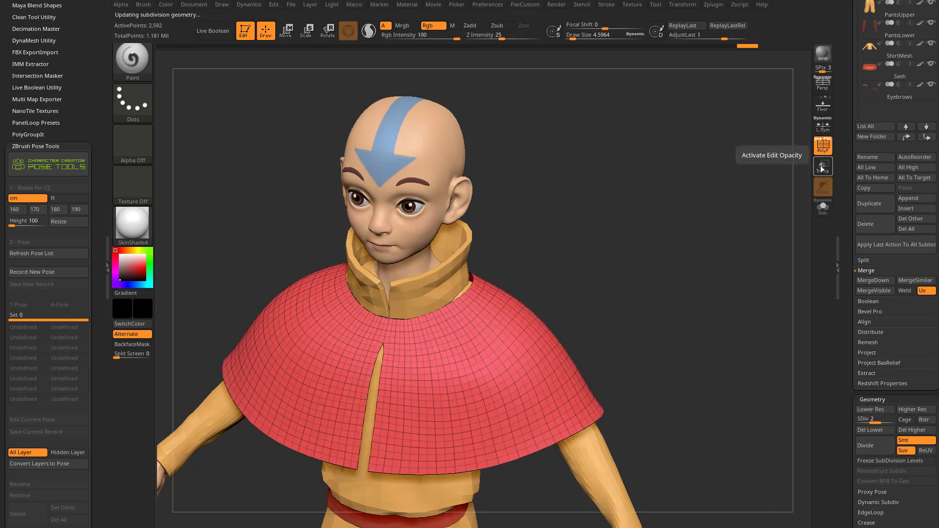
pyautogui.click(823, 207)
pyautogui.moveTo(645, 229); pyautogui.dragTo(715, 202)
# Step: Choose the ZModeler brush and set its edge action to Mask with the EdgeLoop Complete target
pyautogui.press('b')
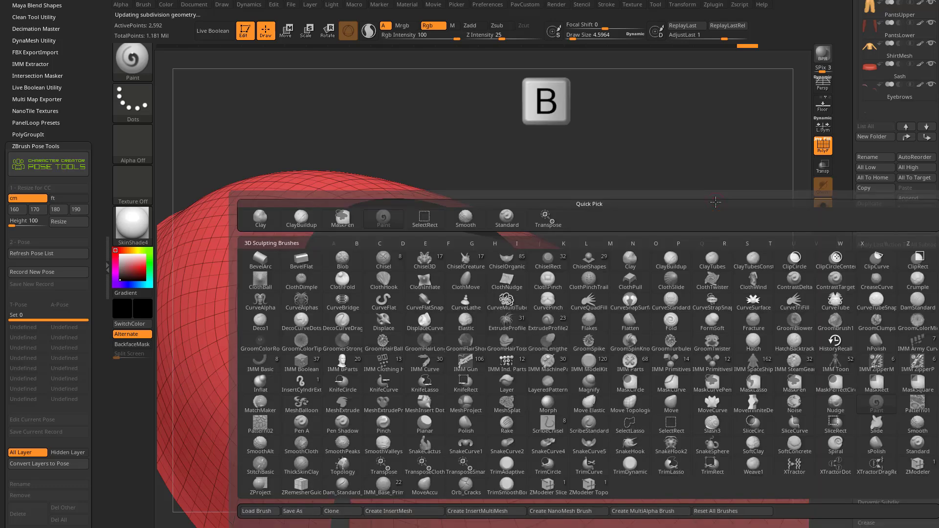
pyautogui.press('z')
pyautogui.press('m')
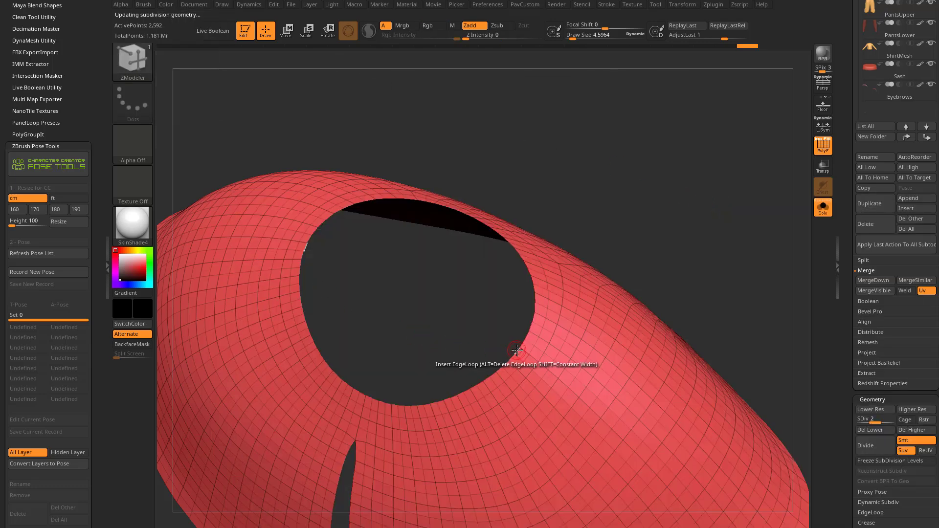
pyautogui.press('space')
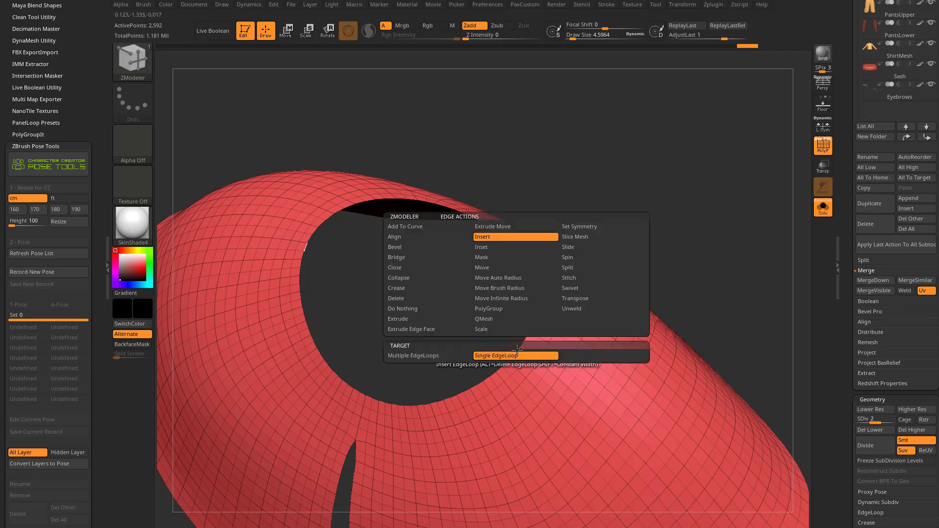
pyautogui.click(481, 257)
pyautogui.click(427, 366)
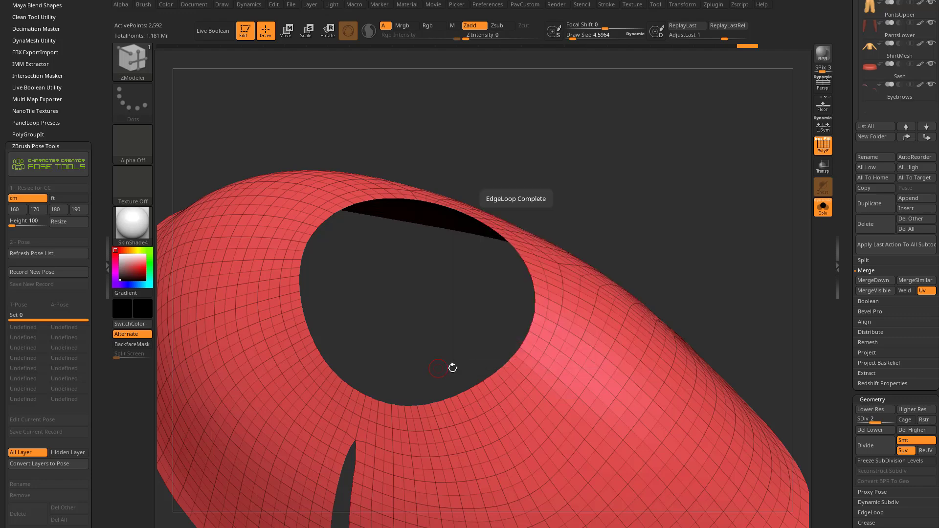
# Step: Mask the edge loop around the cloak's neck opening, invert the mask and hide the wireframe
pyautogui.click(526, 335)
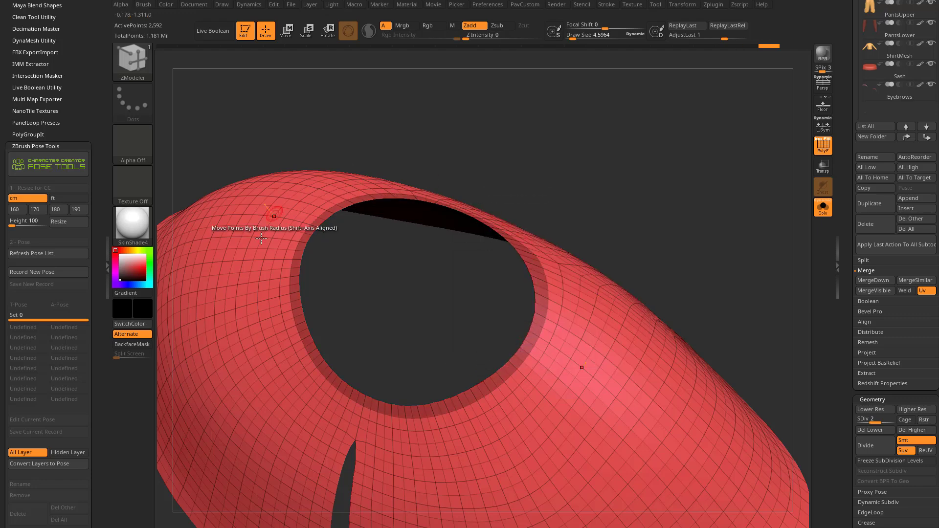
pyautogui.keyDown('ctrl'); pyautogui.click(676, 162); pyautogui.keyUp('ctrl')
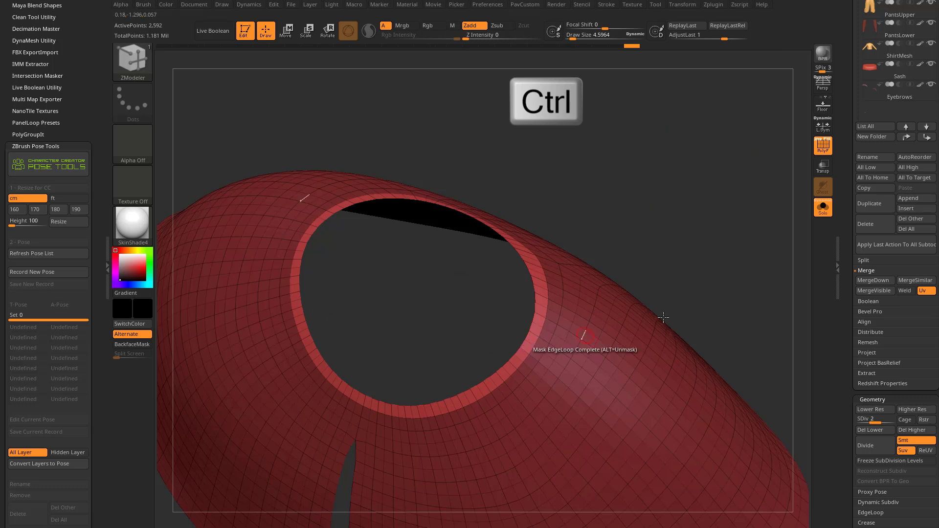
pyautogui.click(824, 149)
pyautogui.moveTo(658, 168)
pyautogui.mouseDown()
pyautogui.moveTo(653, 193)
pyautogui.moveTo(662, 143)
pyautogui.moveTo(664, 151)
pyautogui.mouseUp()
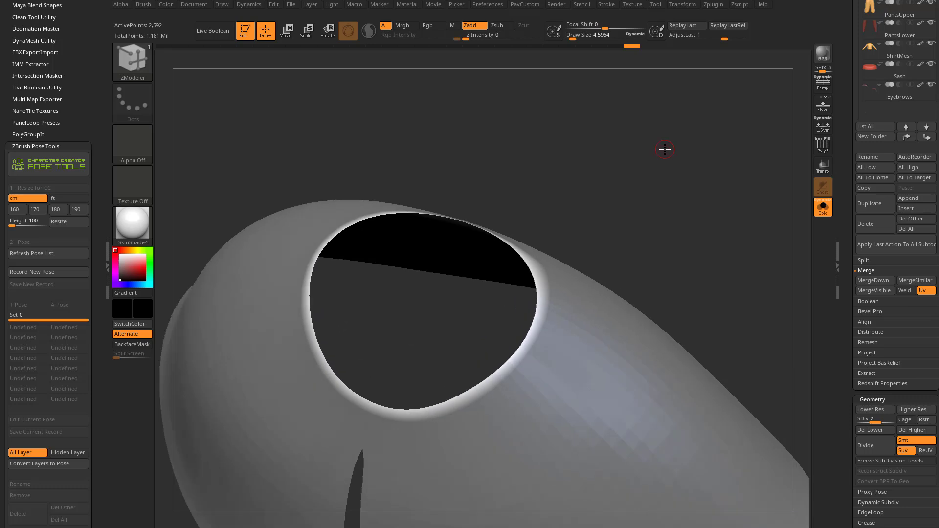
# Step: Fill the unmasked neckline rim of the cloak with black and clear the mask
pyautogui.click(166, 5)
pyautogui.click(181, 192)
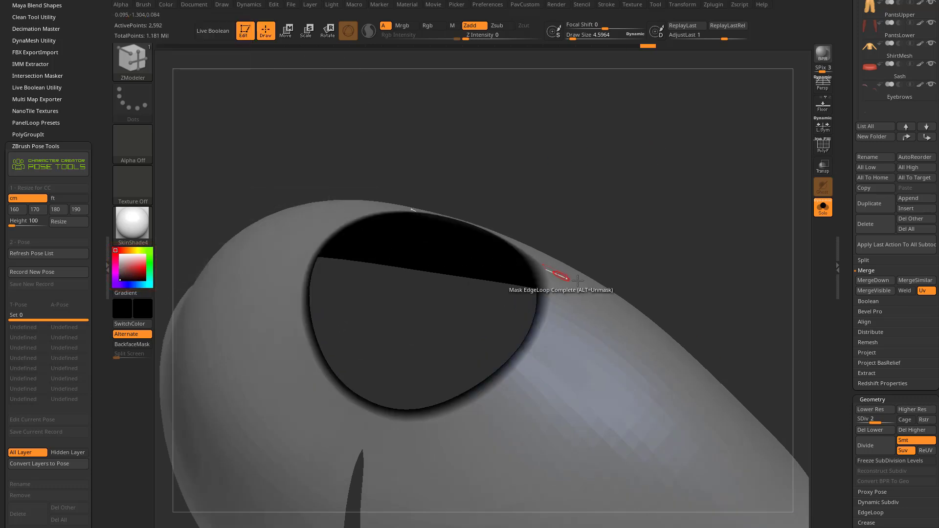
pyautogui.keyDown('ctrl'); pyautogui.moveTo(678, 265); pyautogui.dragTo(670, 157); pyautogui.keyUp('ctrl')
pyautogui.keyDown('alt'); pyautogui.moveTo(665, 226); pyautogui.dragTo(670, 182); pyautogui.keyUp('alt')
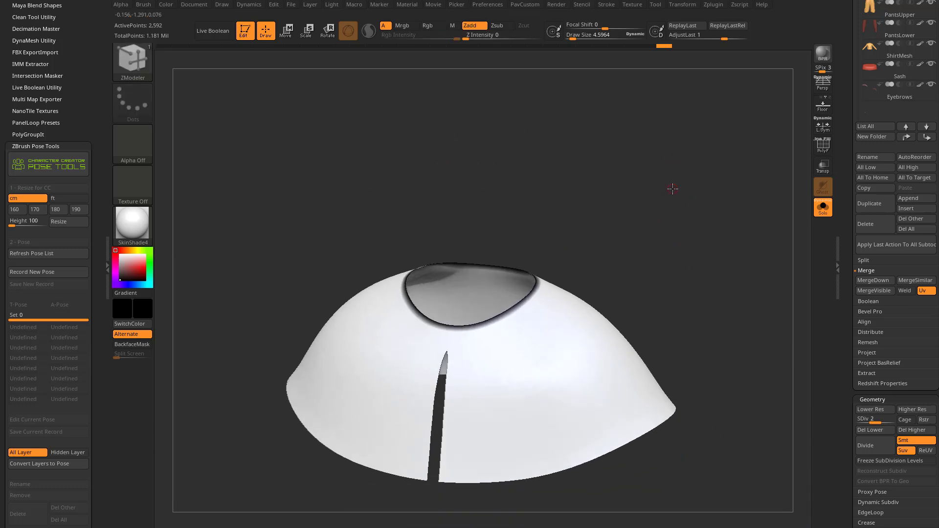
# Step: Generate a 2048 texture map from the cloak's polypaint and set the UV map border to 16
pyautogui.moveTo(845, 331); pyautogui.dragTo(847, 254)
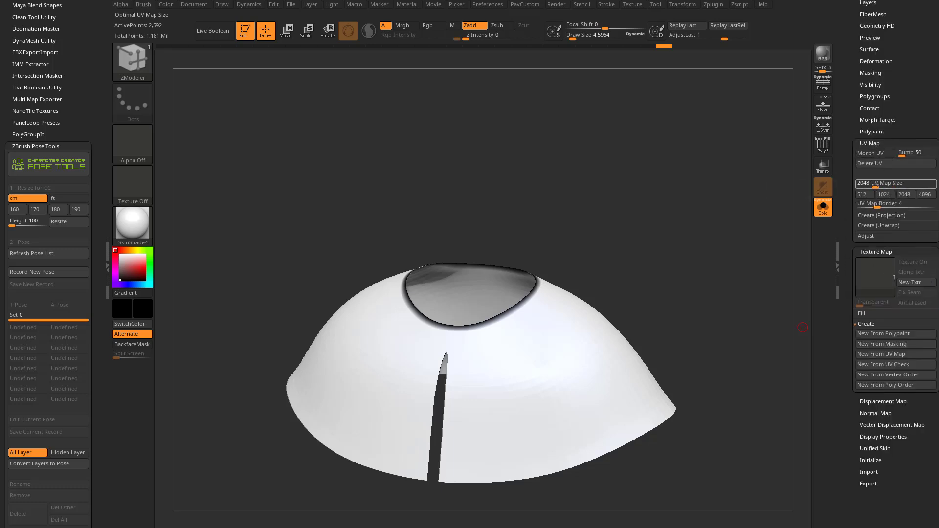
pyautogui.click(876, 334)
pyautogui.moveTo(868, 282)
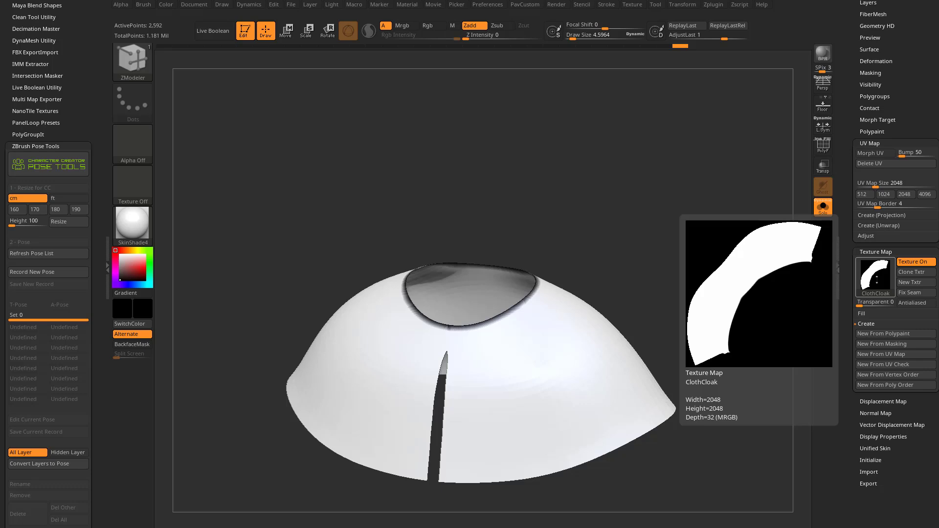
pyautogui.click(879, 207)
pyautogui.click(934, 206)
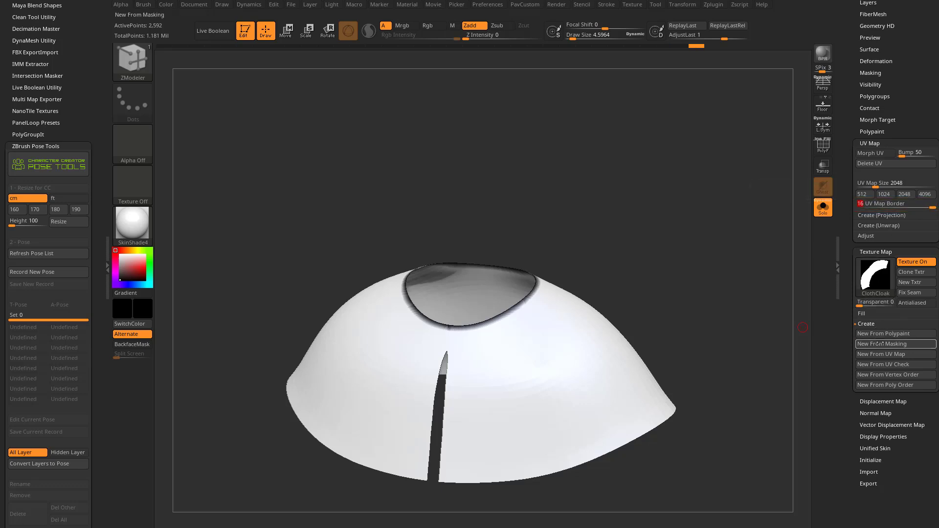
pyautogui.moveTo(887, 262)
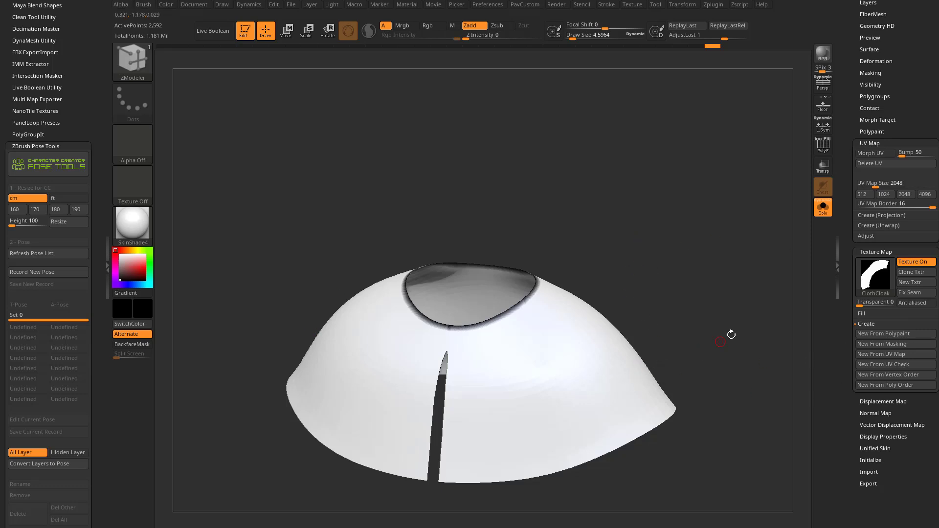
# Step: Clone the cloak's texture map and export it as ClothCloak.jpg into the PoseTools folder
pyautogui.click(909, 272)
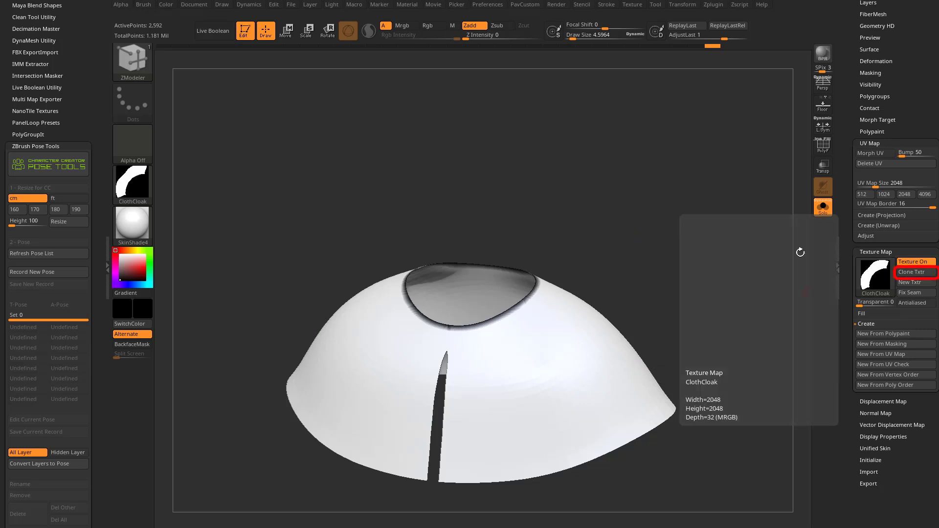
pyautogui.click(636, 6)
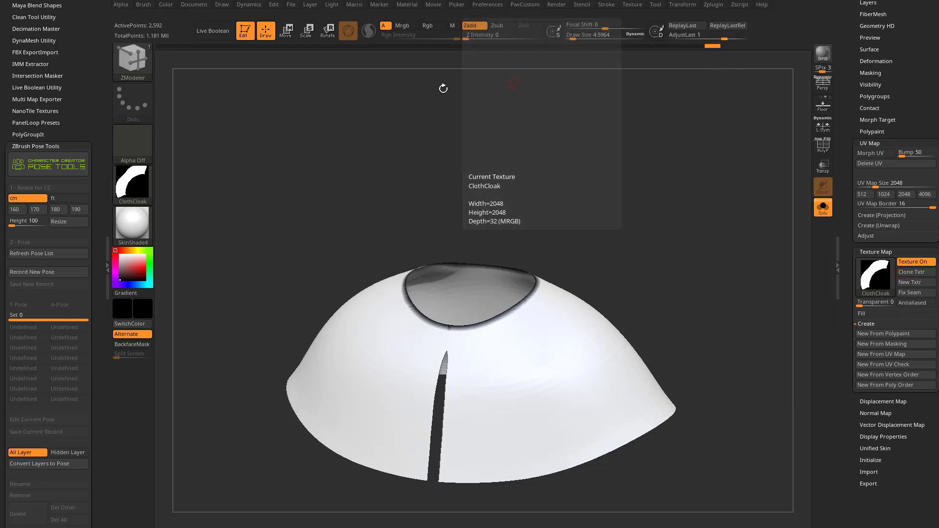
pyautogui.click(134, 183)
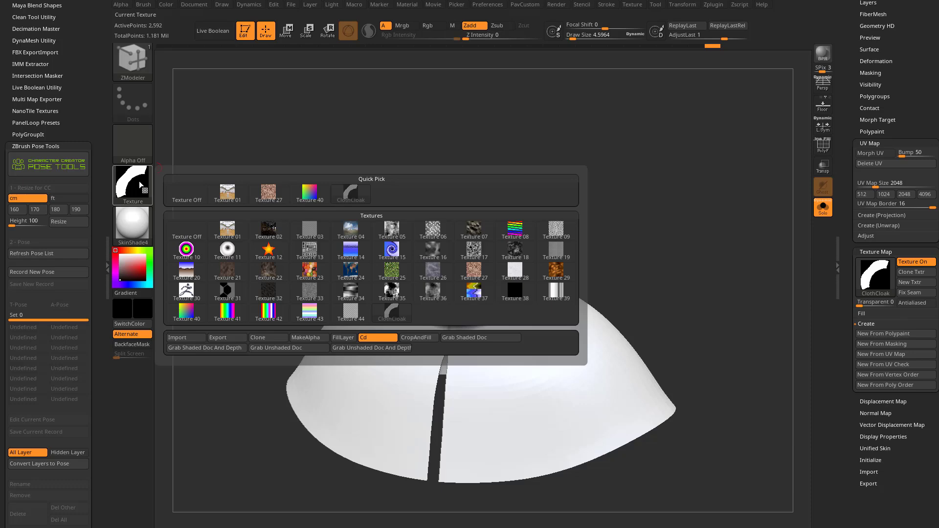
pyautogui.click(221, 337)
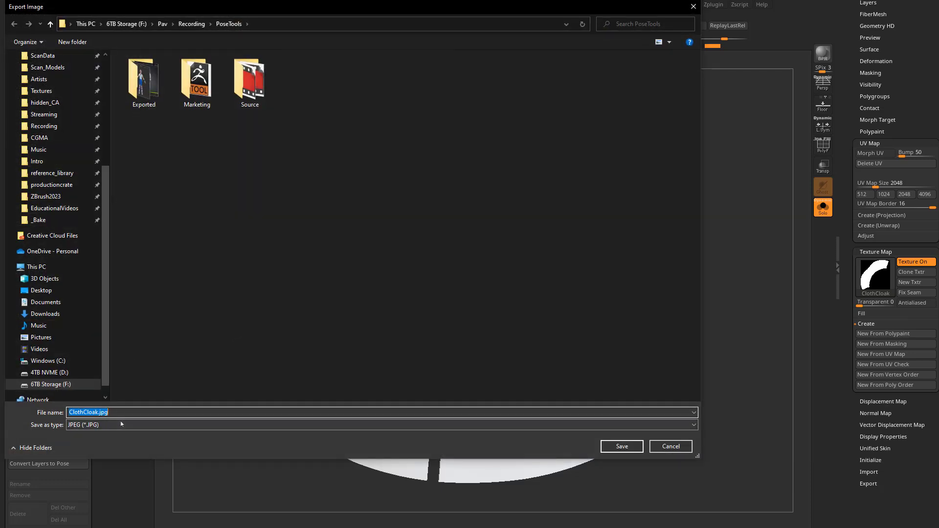
pyautogui.click(624, 448)
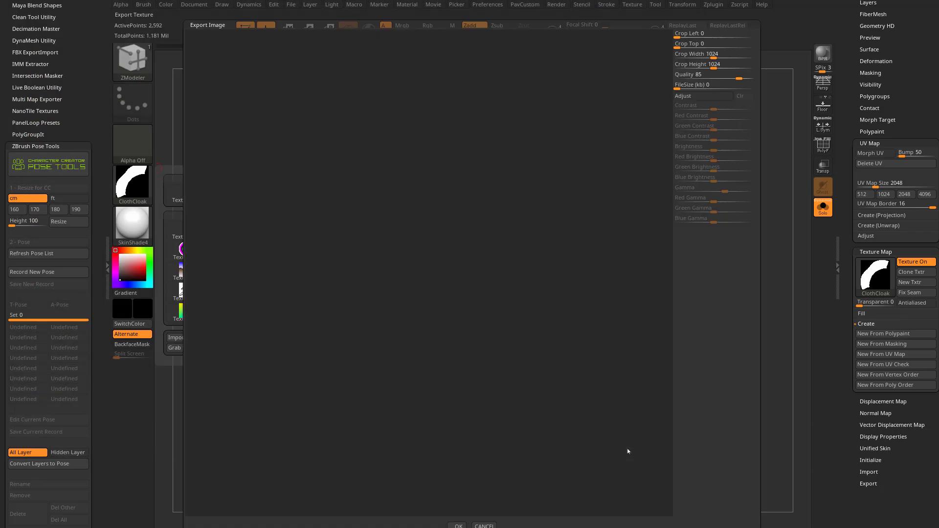
pyautogui.click(458, 525)
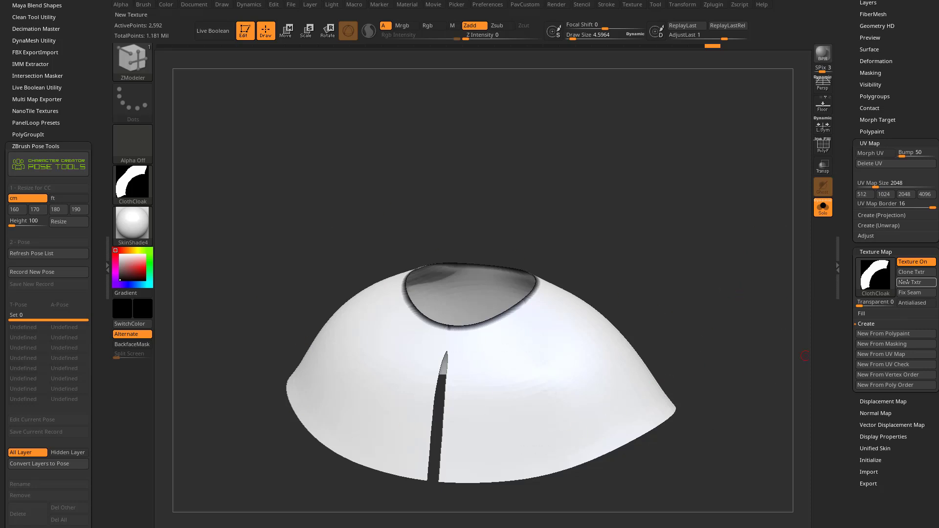
# Step: Remove the texture map from the cloak and set the current texture to Texture Off
pyautogui.click(913, 262)
pyautogui.moveTo(886, 269)
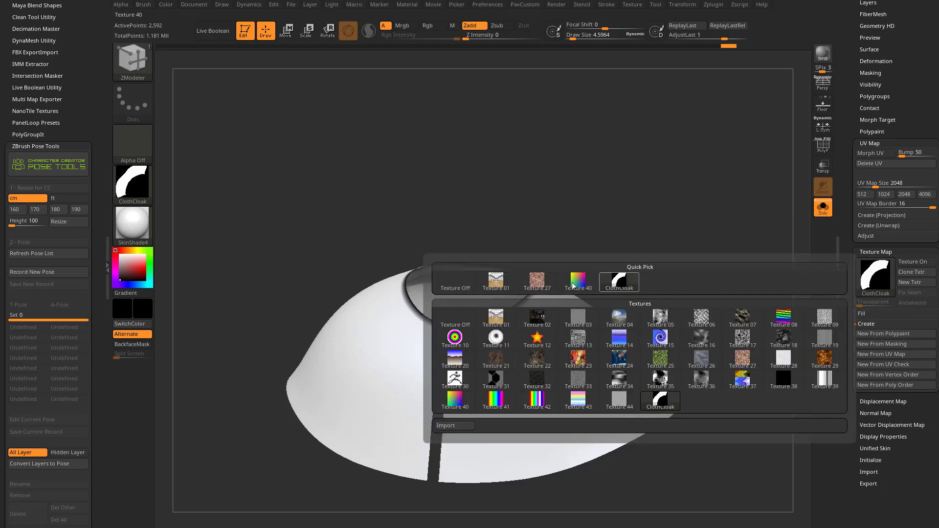
pyautogui.click(454, 282)
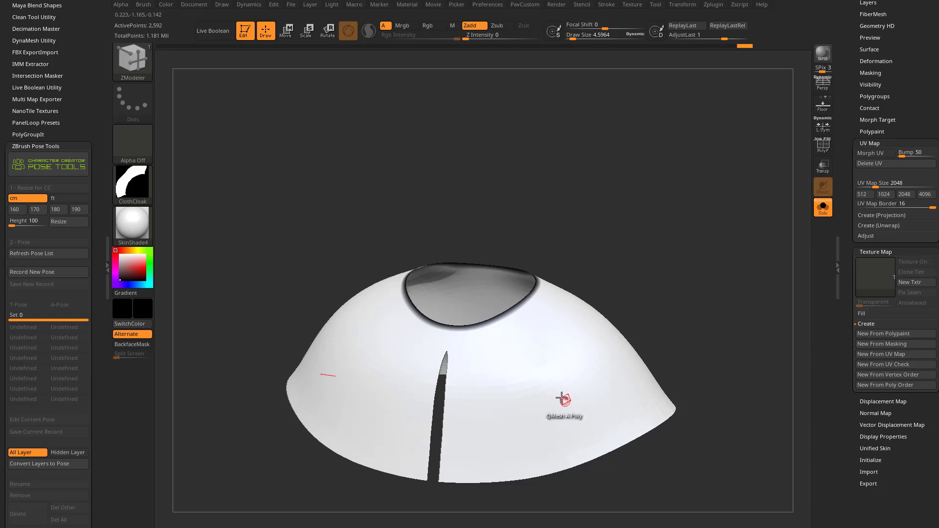
pyautogui.click(132, 185)
pyautogui.click(182, 194)
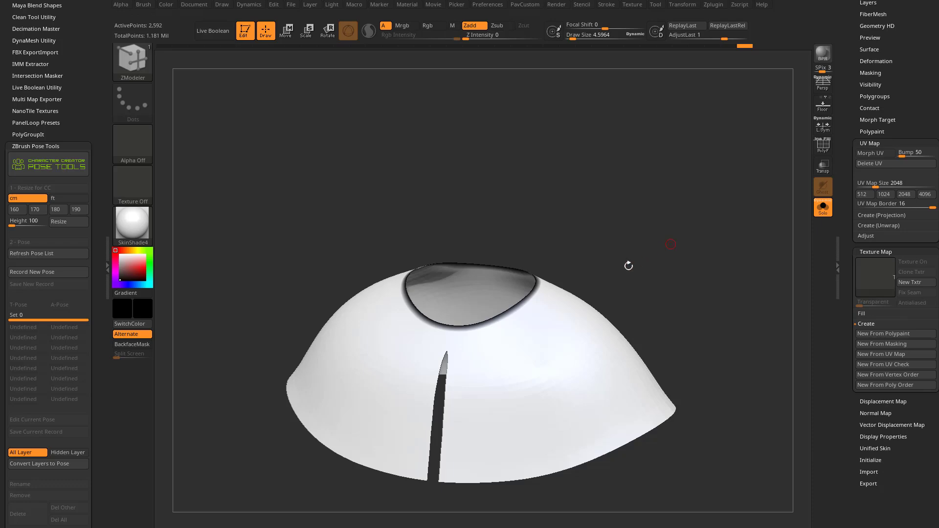
# Step: Step back through the undo history to the cloak's undivided orange state and turn off Solo mode
pyautogui.moveTo(849, 88); pyautogui.dragTo(849, 313)
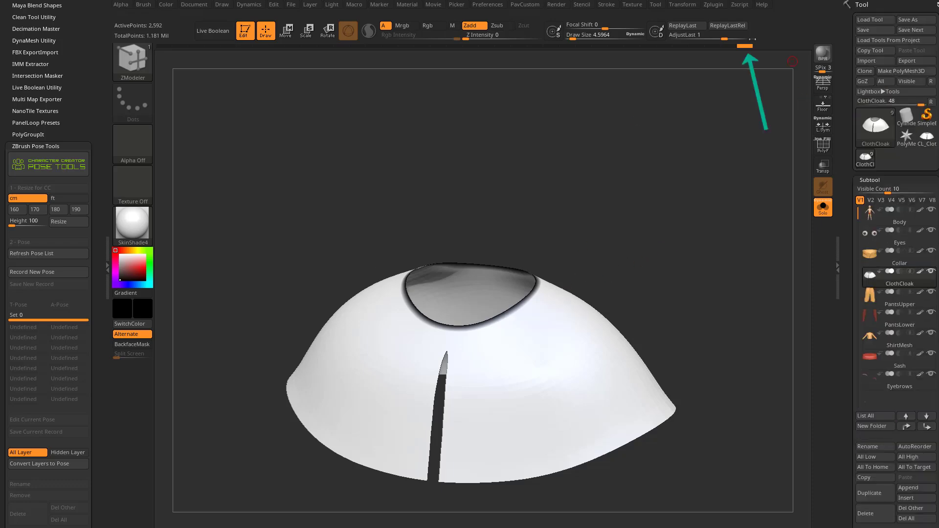
pyautogui.moveTo(720, 49)
pyautogui.mouseDown()
pyautogui.moveTo(556, 54)
pyautogui.moveTo(582, 55)
pyautogui.moveTo(556, 53)
pyautogui.moveTo(567, 54)
pyautogui.mouseUp()
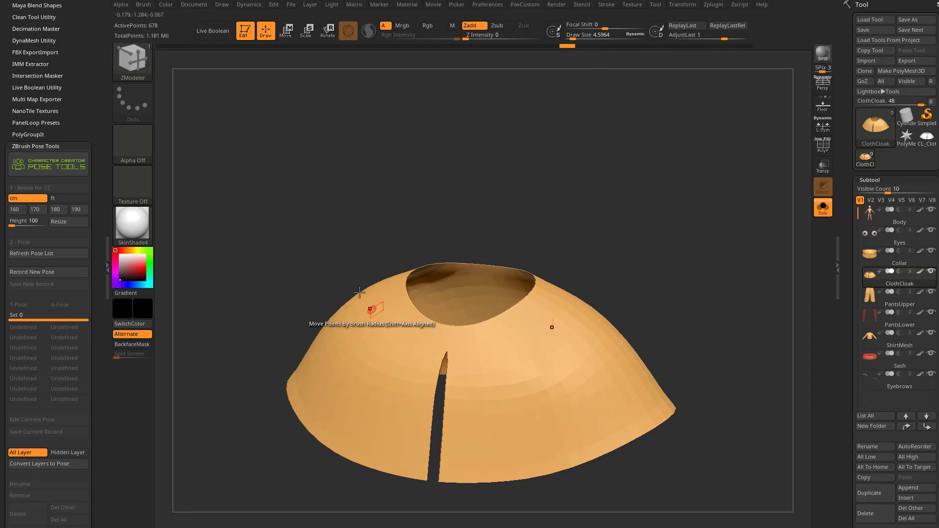
pyautogui.click(820, 215)
pyautogui.moveTo(706, 231)
pyautogui.keyDown('shift'); pyautogui.mouseDown()
pyautogui.moveTo(713, 245)
pyautogui.moveTo(699, 177)
pyautogui.moveTo(687, 192)
pyautogui.mouseUp(); pyautogui.keyUp('shift')
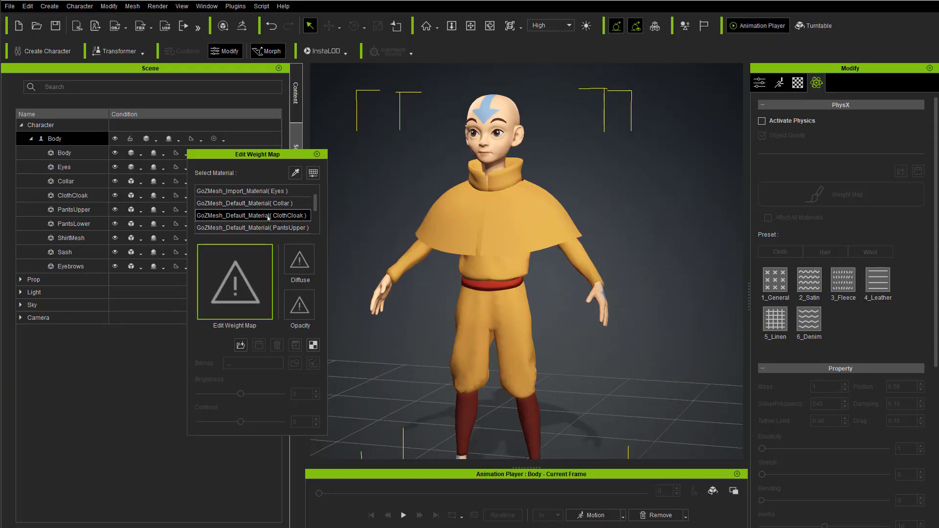
# Step: Load the exported cloak map as the weight map of the ClothCloak material and close the weight map editor
pyautogui.click(239, 345)
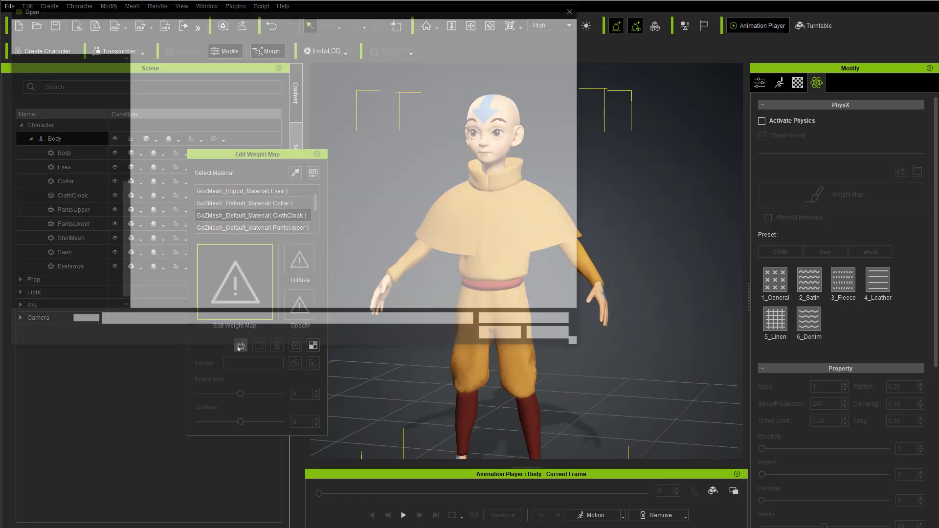
pyautogui.doubleClick(323, 87)
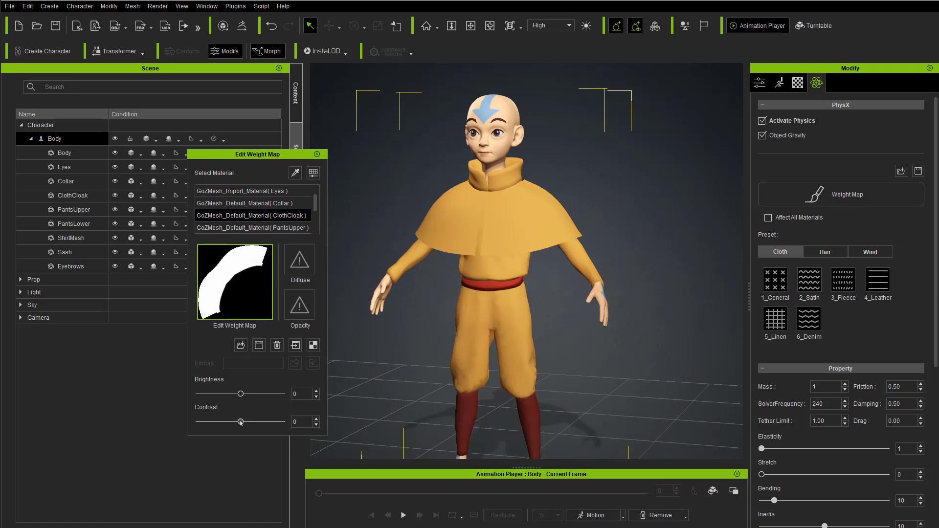
pyautogui.moveTo(256, 422); pyautogui.dragTo(284, 431)
pyautogui.click(317, 154)
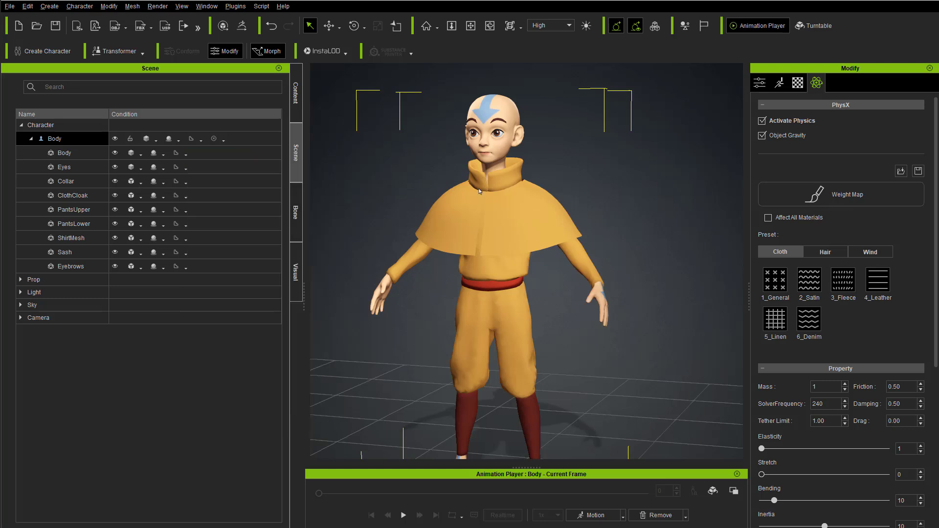
# Step: Turn on Rigid Body Simulation and Soft Cloth Simulation for the project
pyautogui.scroll(-2, 479, 196)
pyautogui.moveTo(478, 237); pyautogui.dragTo(616, 260, button='right')
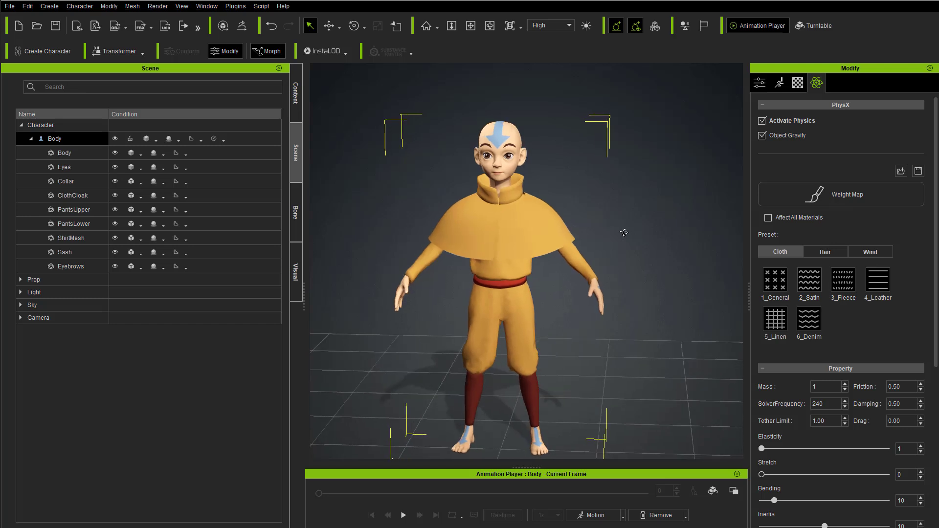
pyautogui.moveTo(493, 290); pyautogui.dragTo(508, 279, button='middle')
pyautogui.moveTo(509, 280); pyautogui.dragTo(568, 268, button='right')
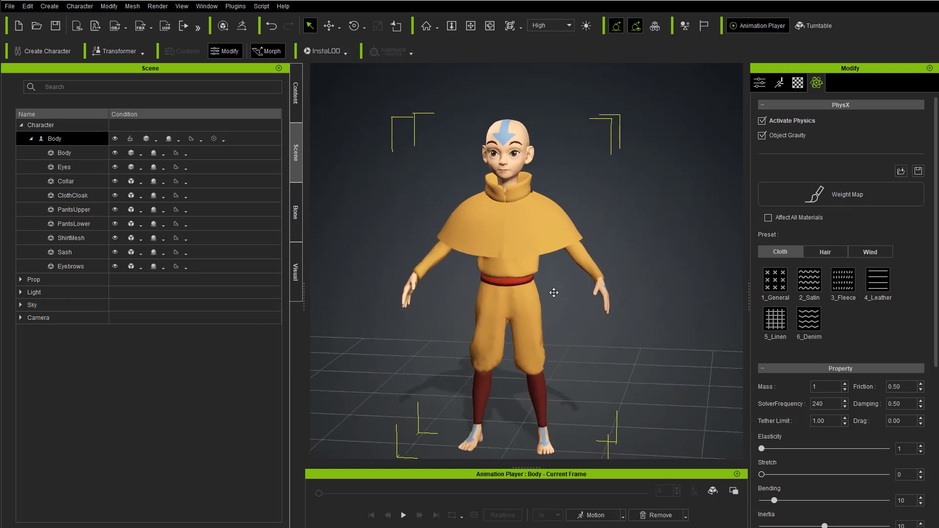
pyautogui.click(683, 28)
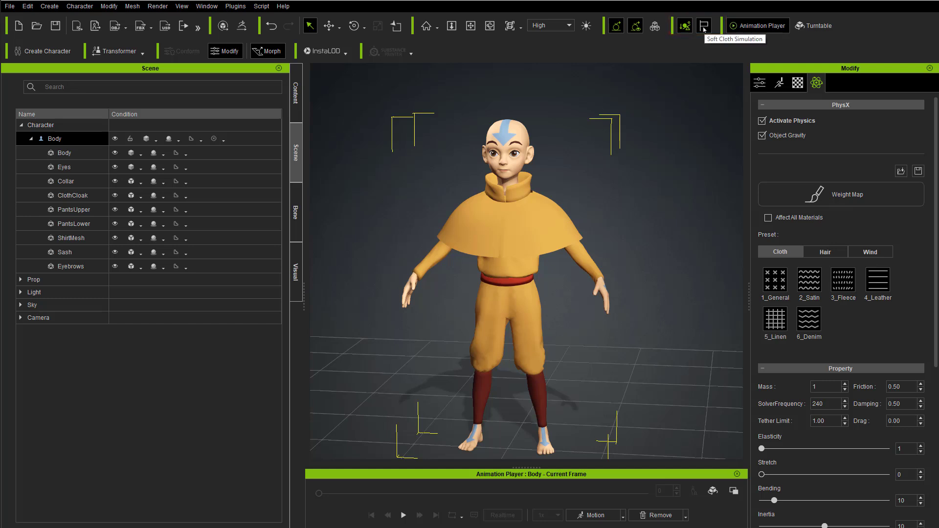
pyautogui.click(704, 27)
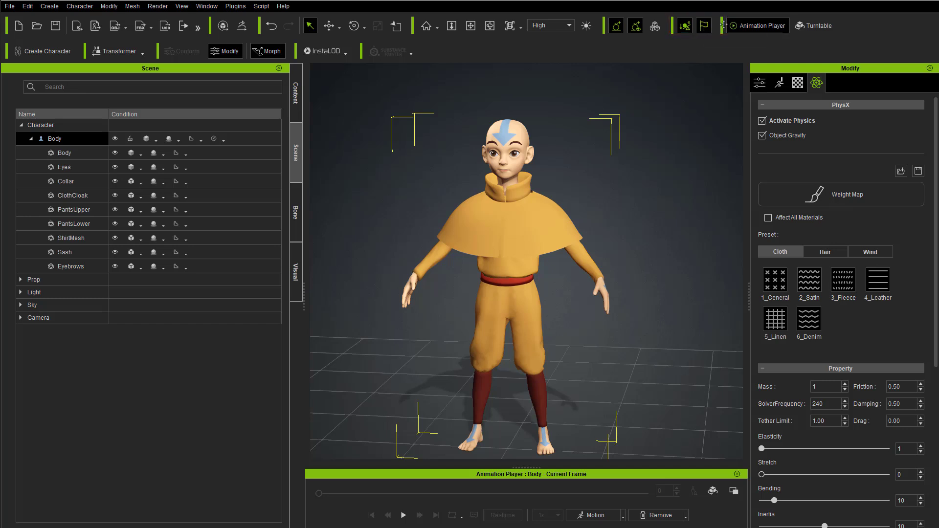
# Step: Toggle Rigid Body and Soft Cloth off and back on in the project's global physics settings, and close the settings
pyautogui.click(27, 6)
pyautogui.click(68, 182)
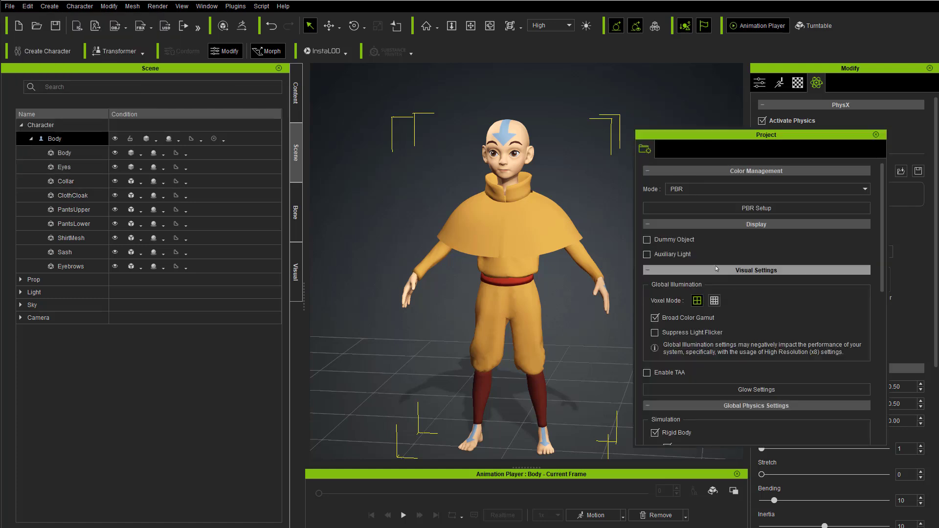
pyautogui.scroll(-5, 672, 258)
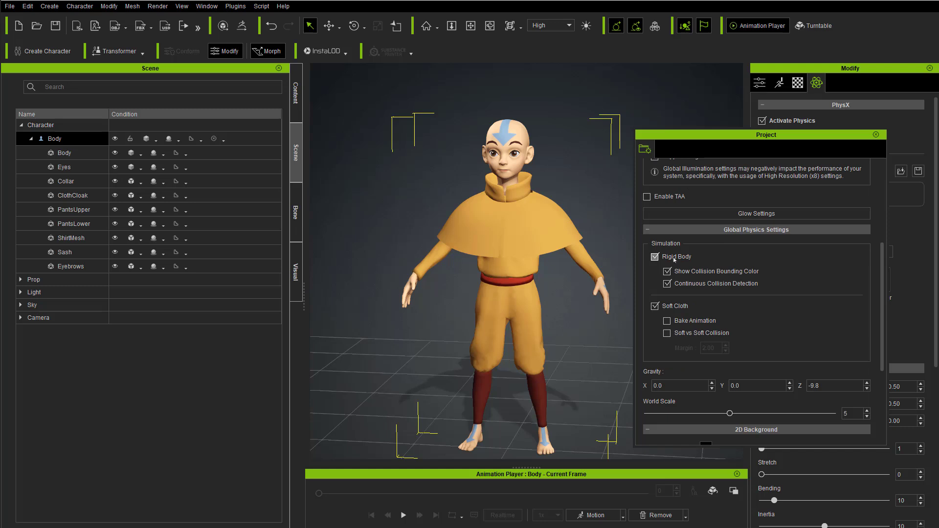
pyautogui.click(655, 257)
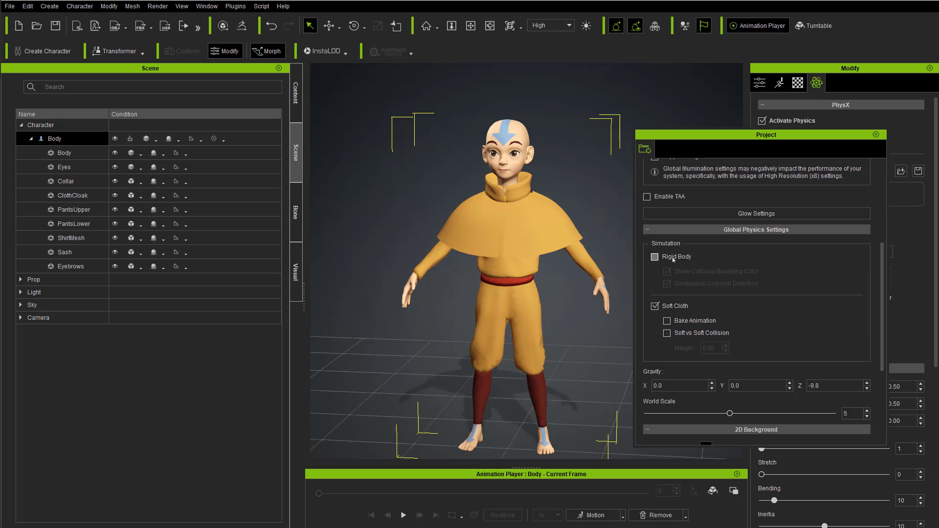
pyautogui.click(655, 257)
pyautogui.click(655, 306)
pyautogui.click(654, 306)
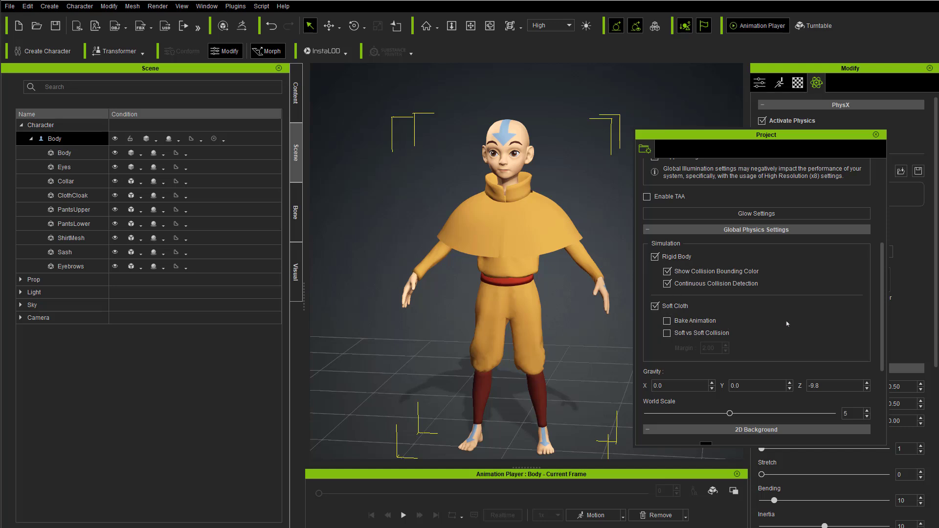
pyautogui.click(875, 134)
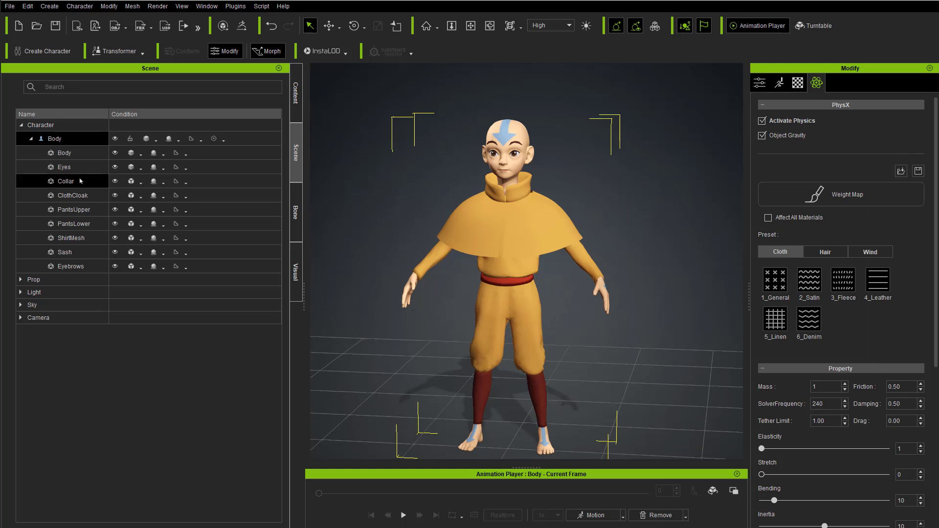
# Step: Apply the SpinAround_F soft physics calibration motion to the top-level Body character
pyautogui.click(54, 141)
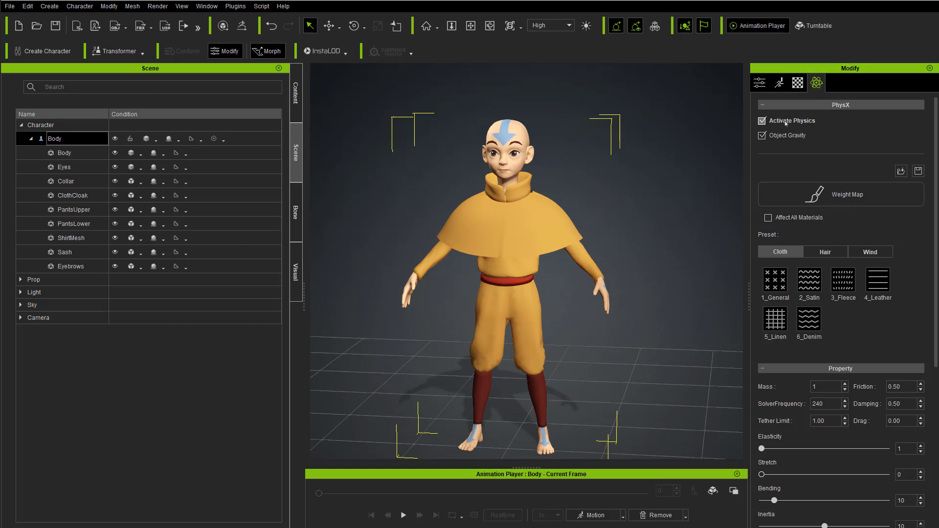
pyautogui.moveTo(655, 190); pyautogui.dragTo(673, 184, button='right')
pyautogui.click(602, 515)
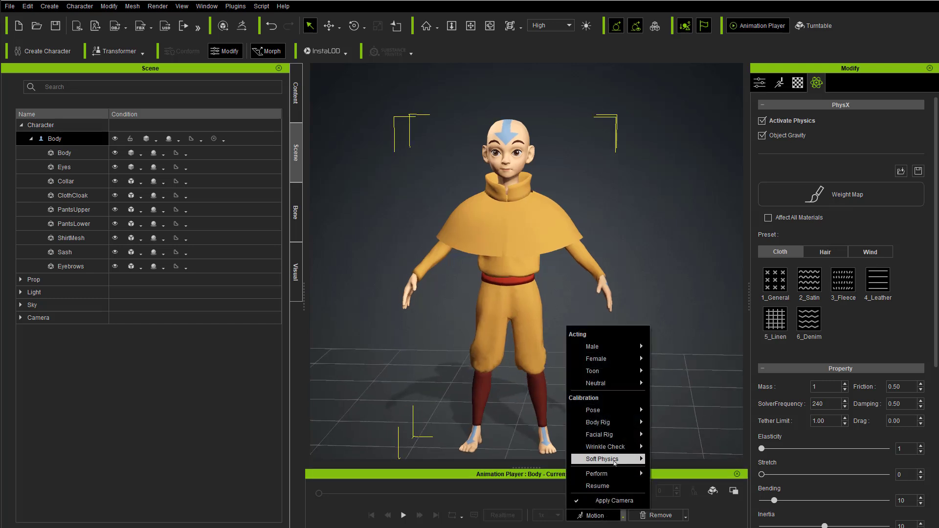
pyautogui.moveTo(614, 461)
pyautogui.click(685, 483)
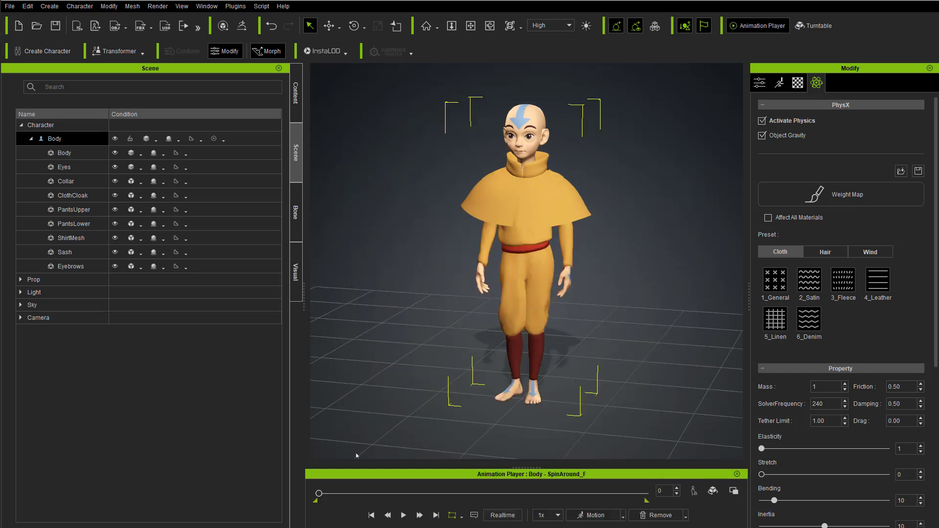
# Step: Play the spin-around motion to examine how the cloak moves, stop it, and rewind to frame 0
pyautogui.click(403, 515)
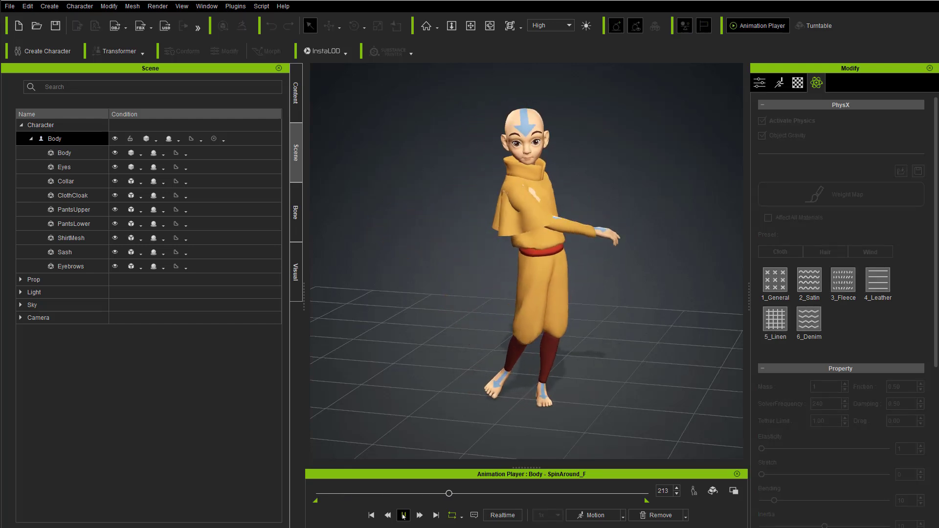
pyautogui.click(404, 515)
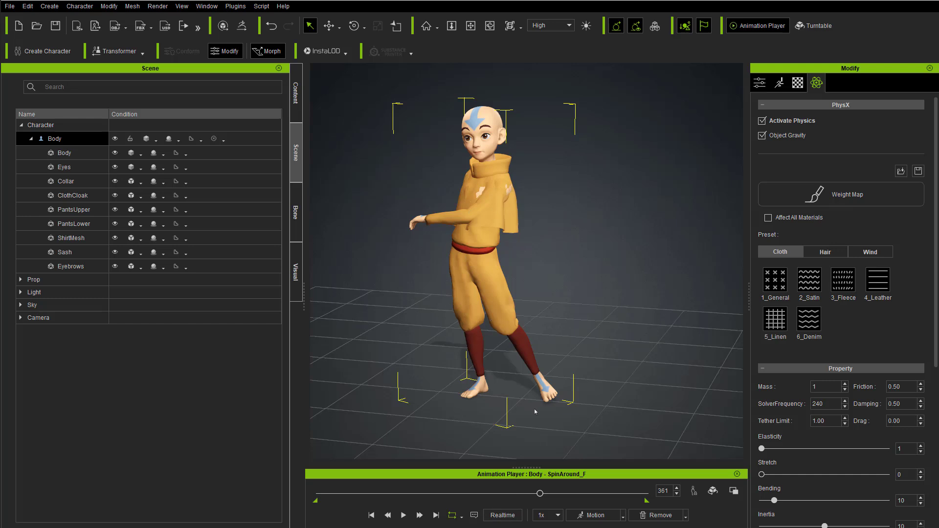
pyautogui.moveTo(540, 494); pyautogui.dragTo(317, 493)
pyautogui.click(526, 358)
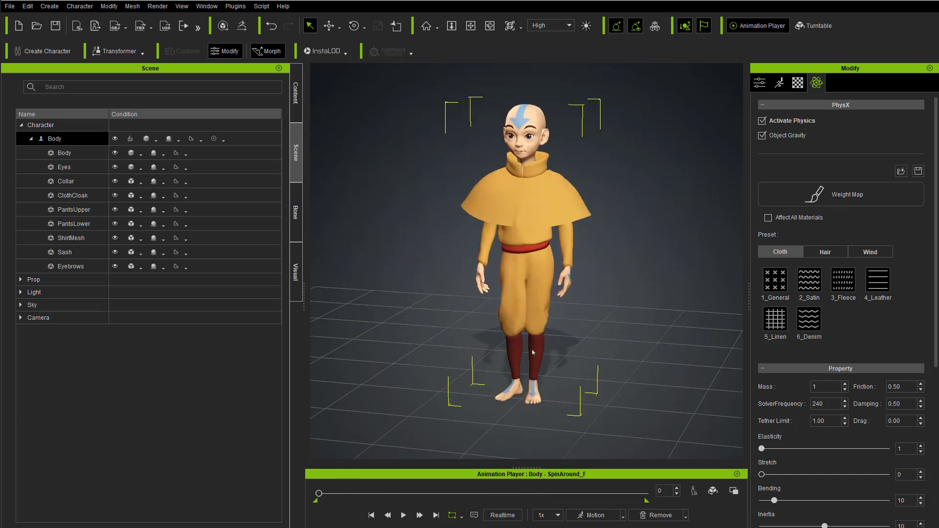
pyautogui.moveTo(513, 379); pyautogui.dragTo(506, 356, button='right')
pyautogui.keyDown('alt'); pyautogui.moveTo(640, 252); pyautogui.dragTo(637, 264, button='middle'); pyautogui.keyUp('alt')
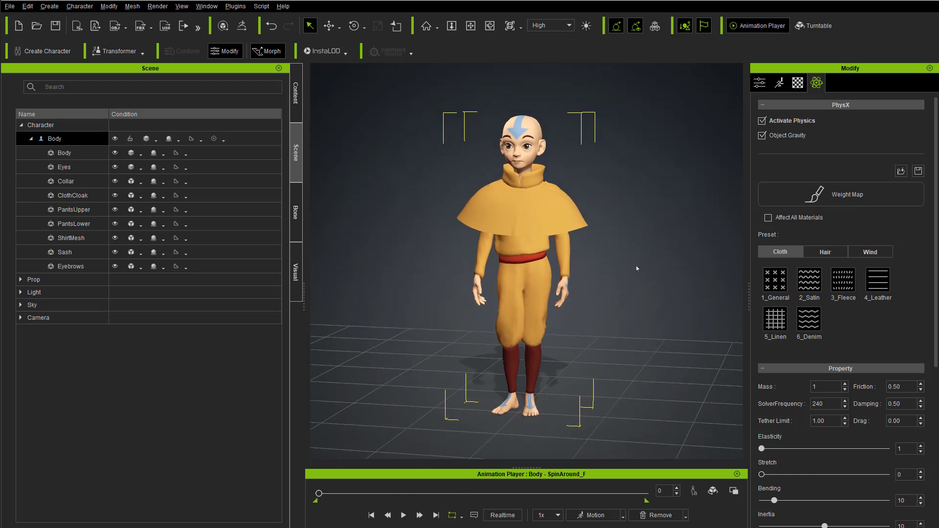
pyautogui.keyDown('alt'); pyautogui.moveTo(637, 264); pyautogui.dragTo(626, 242, button='right'); pyautogui.keyUp('alt')
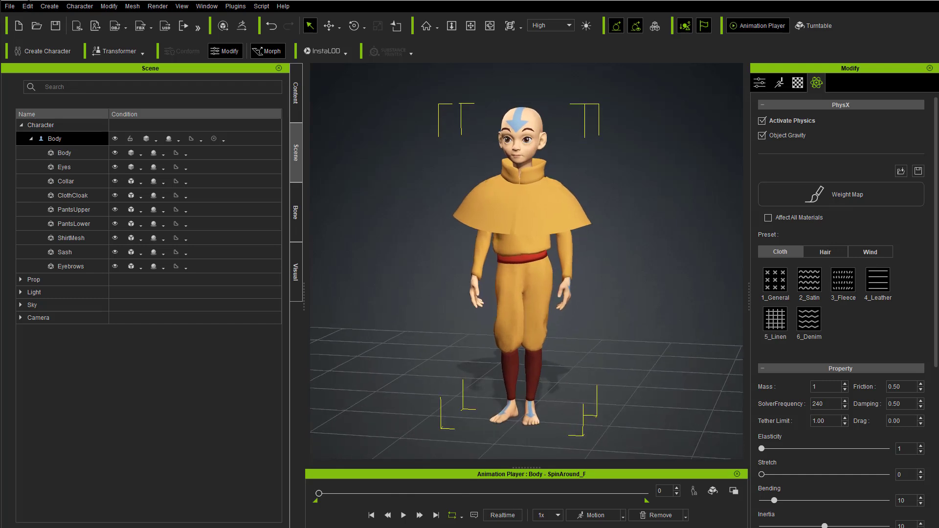
# Step: Enable Bake Animation for Soft Cloth in the project's global physics settings and close the settings
pyautogui.click(28, 5)
pyautogui.click(73, 182)
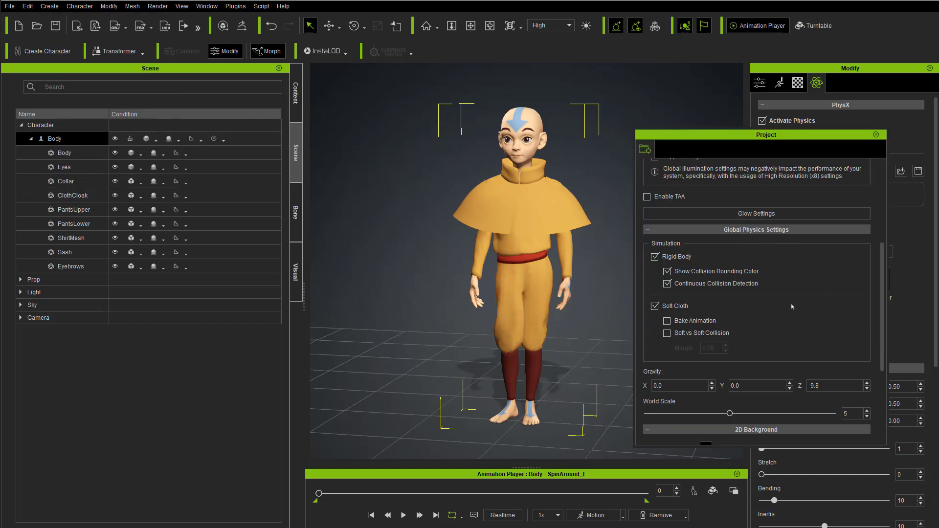
pyautogui.click(667, 321)
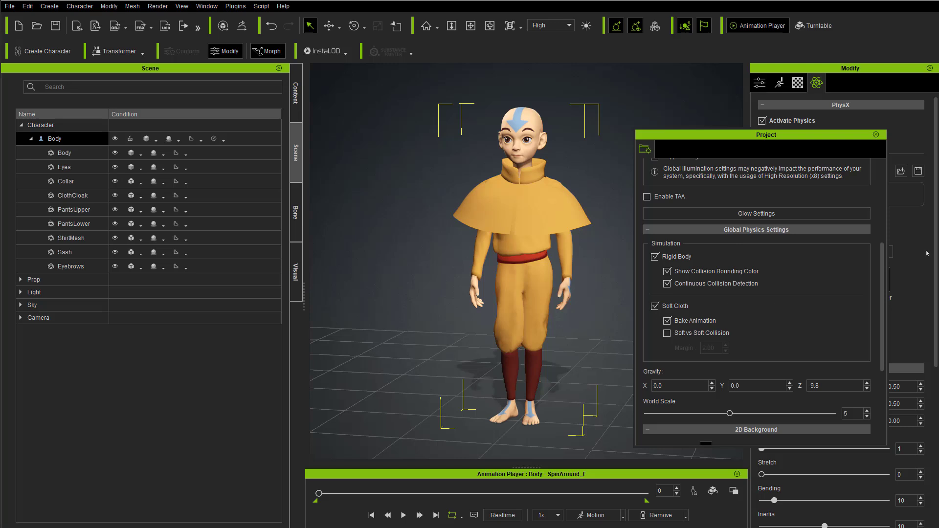
pyautogui.click(875, 134)
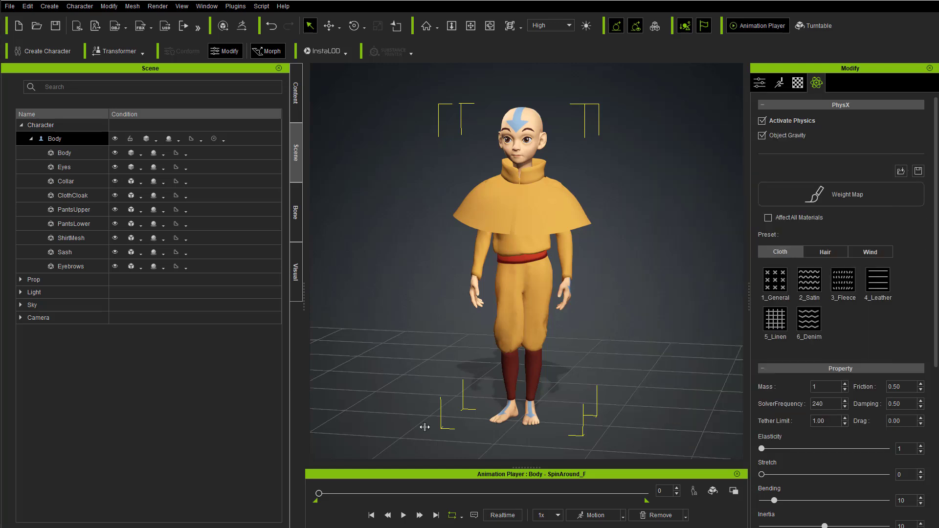
# Step: Play the spin-around motion with baking enabled, rewind it, check the playback speed options, and replay at 1x
pyautogui.click(403, 516)
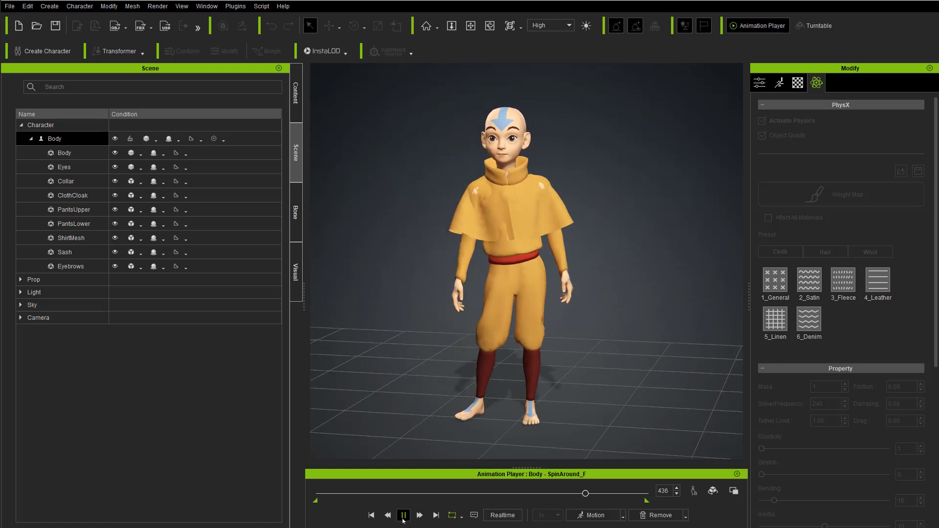
pyautogui.click(403, 515)
pyautogui.moveTo(604, 494); pyautogui.dragTo(321, 502)
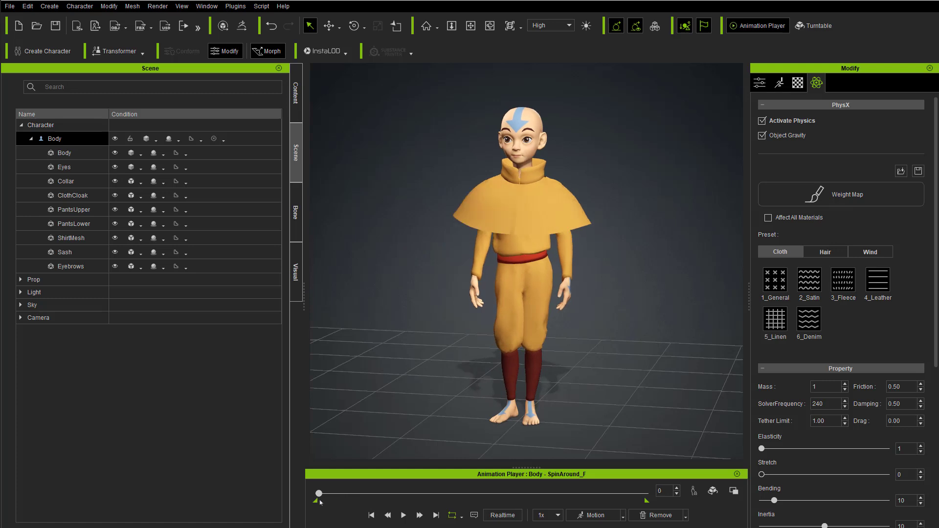
pyautogui.click(553, 514)
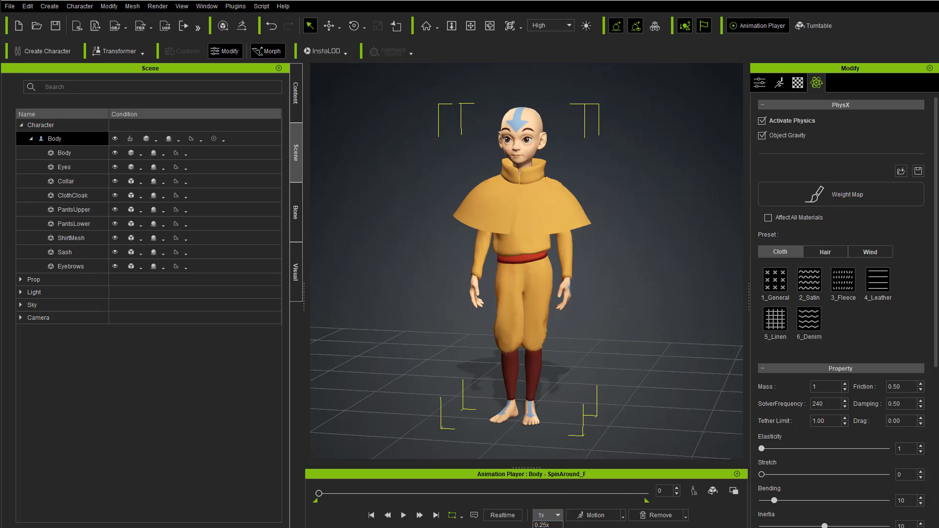
pyautogui.click(558, 515)
pyautogui.click(403, 515)
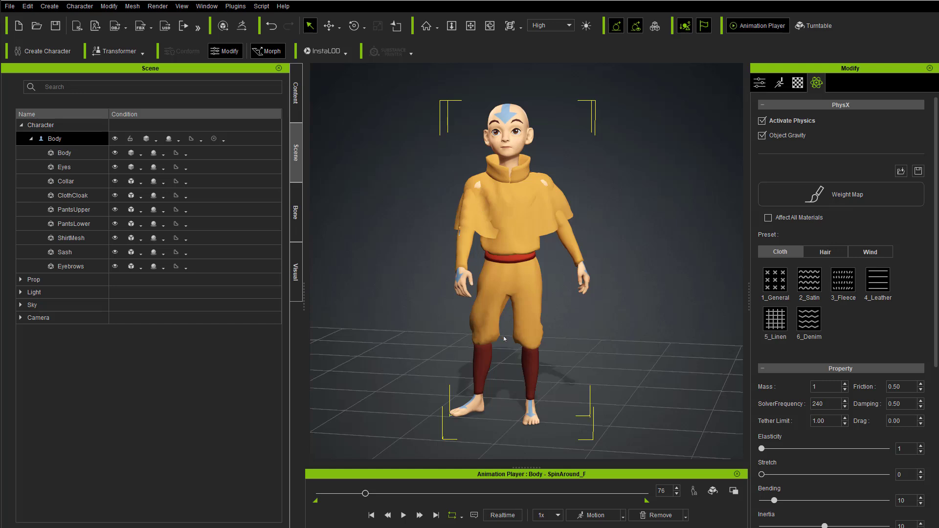
# Step: Set the cloak's Soft vs Rigid Collision margin to 1
pyautogui.scroll(-2, 818, 400)
pyautogui.scroll(2, 818, 400)
pyautogui.scroll(-5, 798, 338)
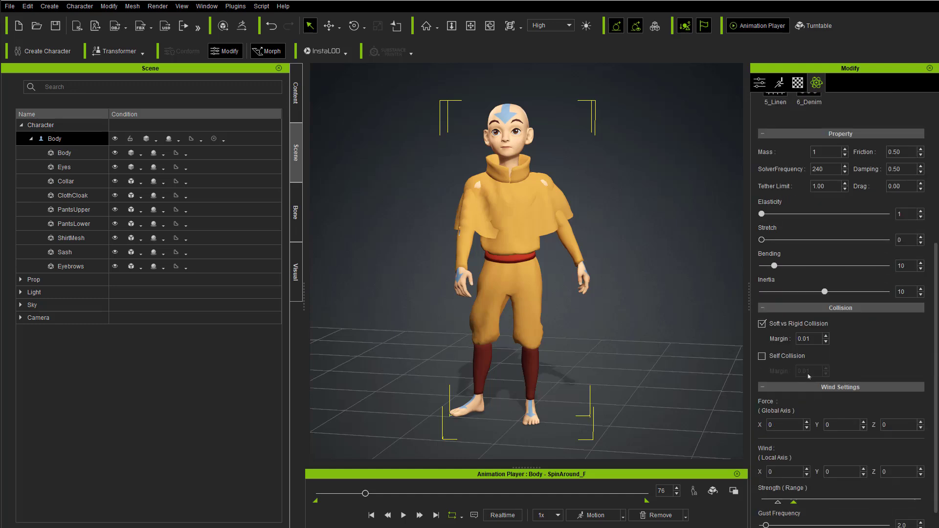
pyautogui.click(815, 339)
pyautogui.write('1')
pyautogui.press('Return')
# Step: Rewind the spin-around motion and replay it to check the cloak's collision against the body
pyautogui.moveTo(356, 492); pyautogui.dragTo(317, 493)
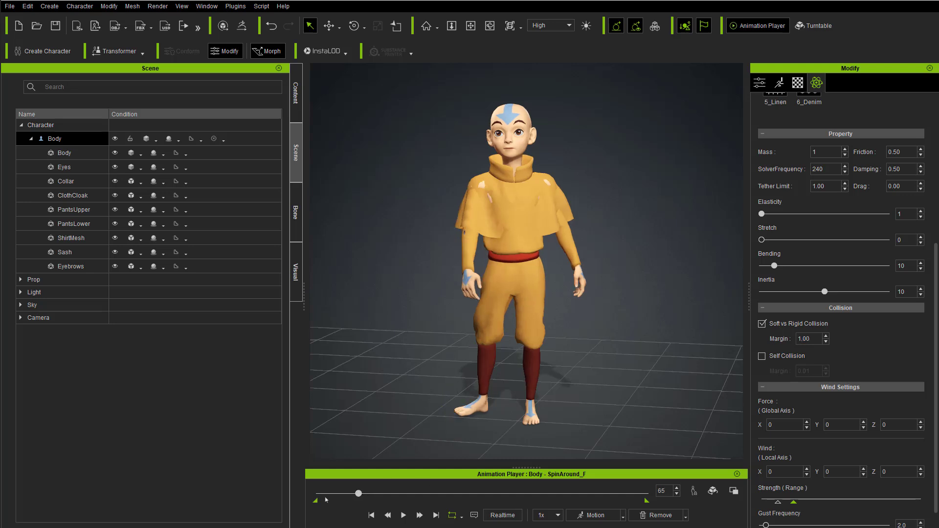
pyautogui.click(404, 514)
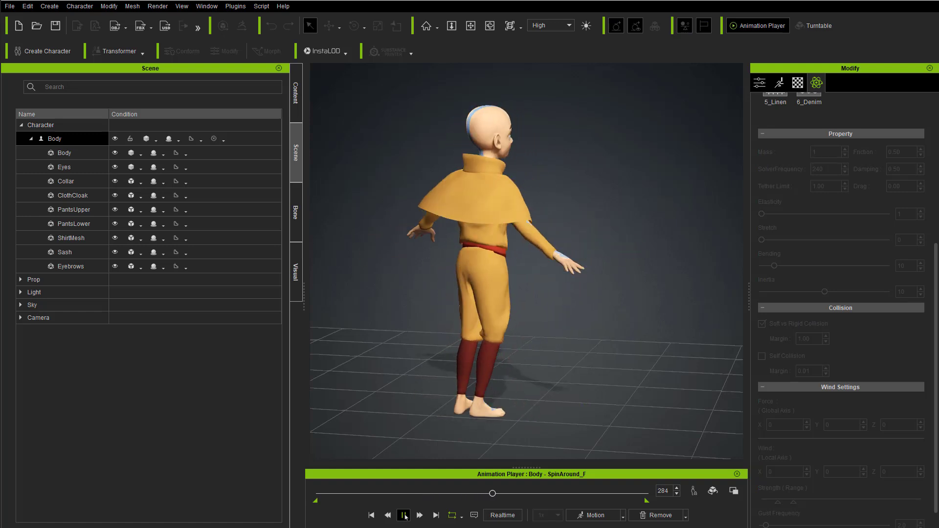
pyautogui.click(403, 515)
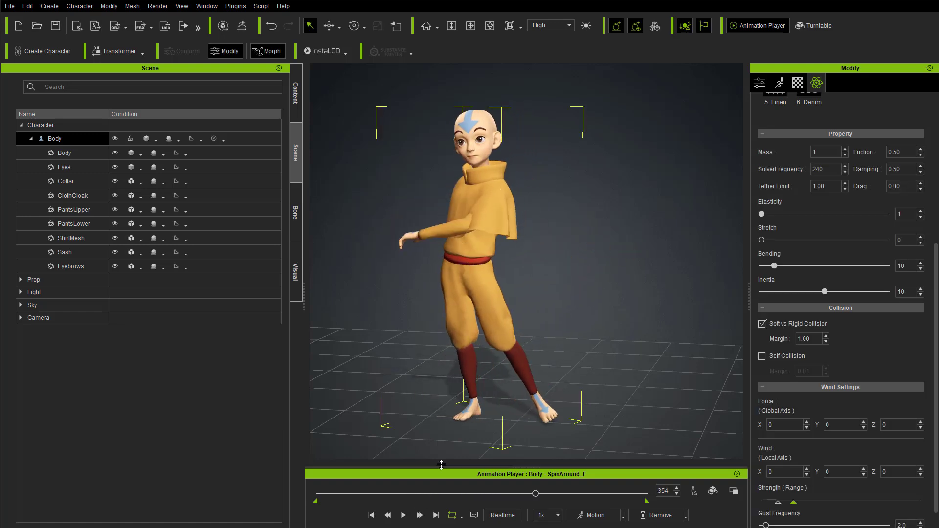
# Step: Remove the spin-around motion by restoring the character's bind pose
pyautogui.moveTo(483, 203); pyautogui.dragTo(494, 232, button='right')
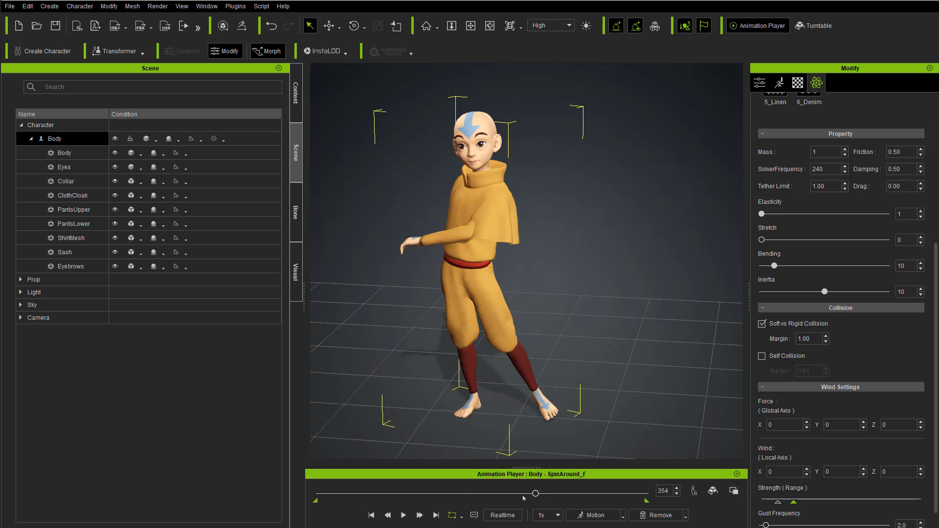
pyautogui.click(655, 515)
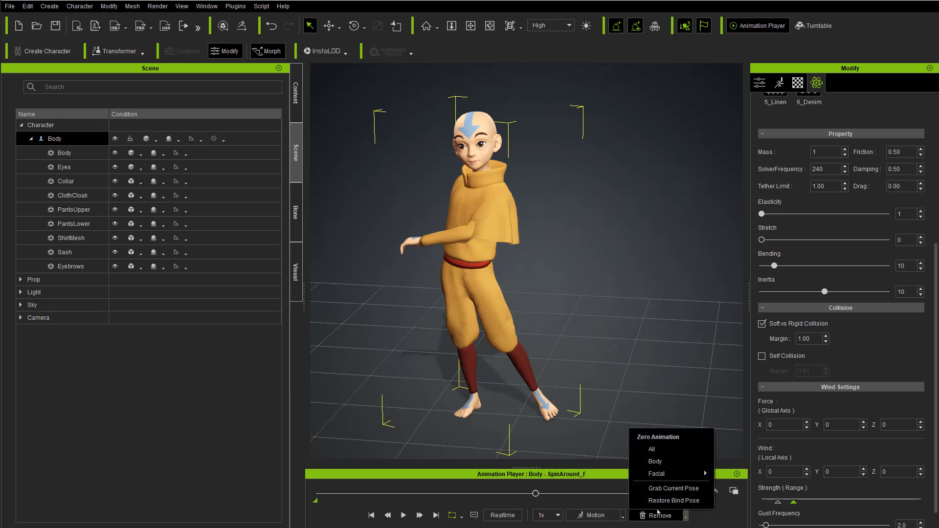
pyautogui.click(659, 504)
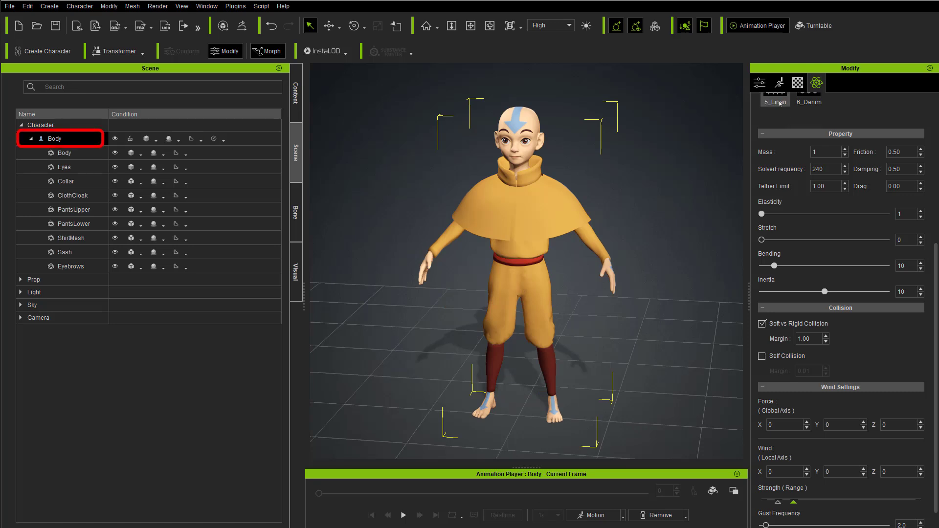
# Step: Activate the right forearm's collision shape in the Character Collision Shape Editor and fit it to the arm
pyautogui.click(760, 83)
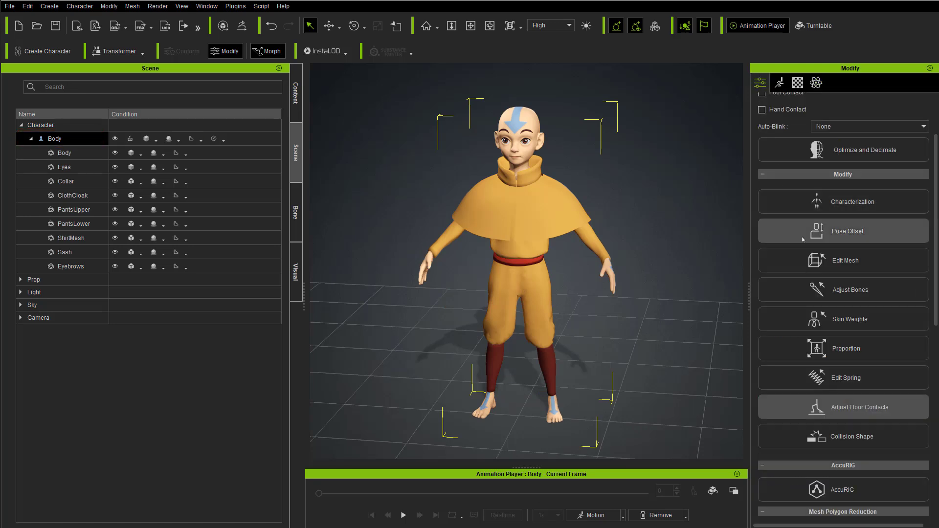
pyautogui.click(833, 438)
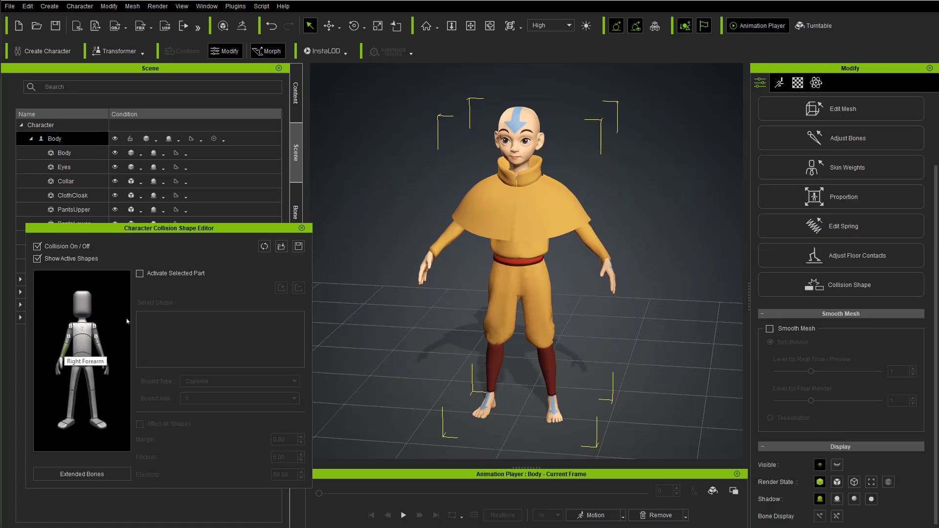
pyautogui.click(140, 274)
pyautogui.keyDown('alt'); pyautogui.moveTo(386, 189); pyautogui.dragTo(431, 134, button='right'); pyautogui.keyUp('alt')
pyautogui.scroll(3, 430, 134)
pyautogui.scroll(5, 423, 162)
pyautogui.keyDown('alt'); pyautogui.moveTo(384, 227); pyautogui.dragTo(504, 271); pyautogui.keyUp('alt')
pyautogui.keyDown('alt'); pyautogui.moveTo(503, 272); pyautogui.dragTo(521, 320, button='right'); pyautogui.keyUp('alt')
pyautogui.press('e')
pyautogui.press('r')
pyautogui.moveTo(538, 212); pyautogui.dragTo(462, 295)
pyautogui.keyDown('alt'); pyautogui.moveTo(463, 296); pyautogui.dragTo(464, 286, button='right'); pyautogui.keyUp('alt')
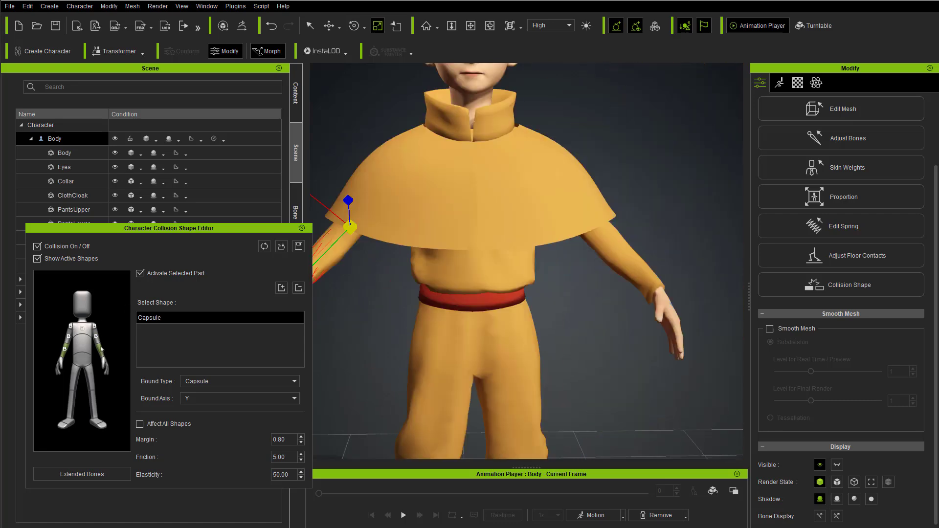
# Step: Activate the left forearm's collision shape, fit it to the arm, and close the Character Collision Shape Editor
pyautogui.click(102, 349)
pyautogui.click(139, 273)
pyautogui.keyDown('alt'); pyautogui.moveTo(531, 235); pyautogui.dragTo(502, 237, button='right'); pyautogui.keyUp('alt')
pyautogui.keyDown('alt'); pyautogui.moveTo(503, 237); pyautogui.dragTo(441, 242); pyautogui.keyUp('alt')
pyautogui.keyDown('alt'); pyautogui.moveTo(441, 242); pyautogui.dragTo(486, 242, button='right'); pyautogui.keyUp('alt')
pyautogui.moveTo(410, 230); pyautogui.dragTo(436, 255)
pyautogui.moveTo(436, 254)
pyautogui.keyDown('alt'); pyautogui.mouseDown(button='right')
pyautogui.moveTo(534, 247)
pyautogui.moveTo(440, 260)
pyautogui.mouseUp(button='right'); pyautogui.keyUp('alt')
pyautogui.press('e')
pyautogui.scroll(-8, 528, 252)
pyautogui.click(302, 229)
pyautogui.press('q')
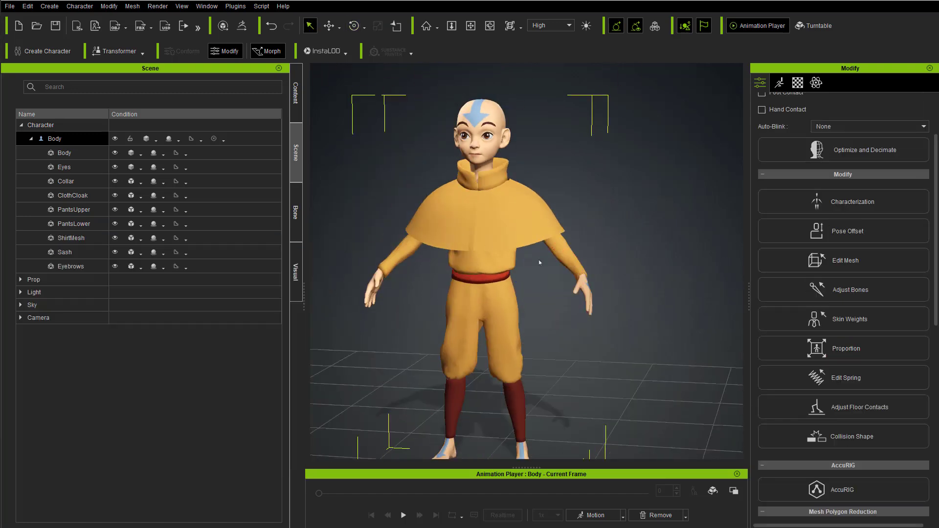
# Step: Apply the SpinAround_F soft physics motion to the character, play it, and pause at about frame 360
pyautogui.click(605, 515)
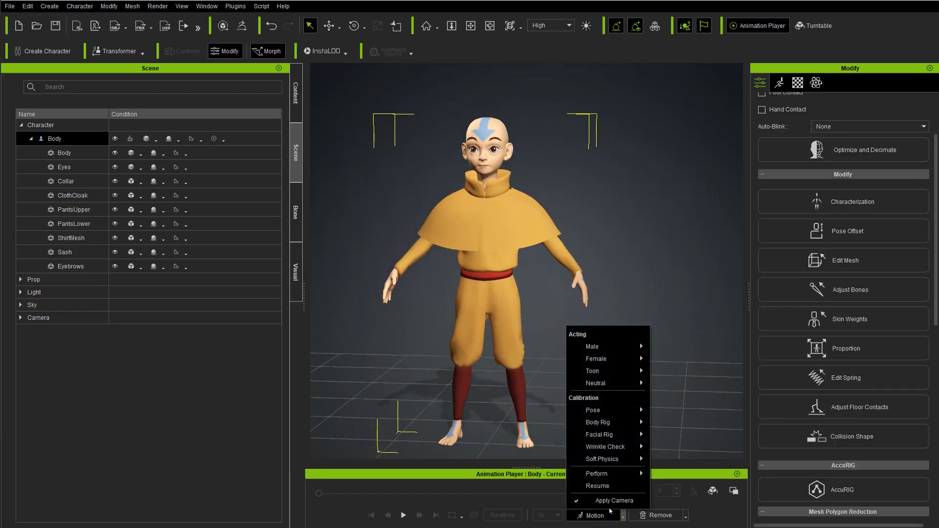
pyautogui.moveTo(612, 463)
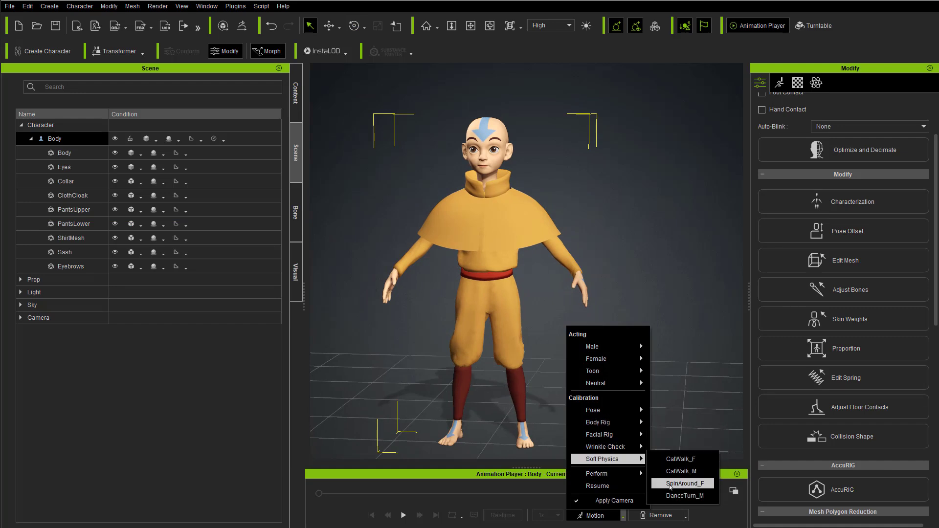
pyautogui.click(677, 483)
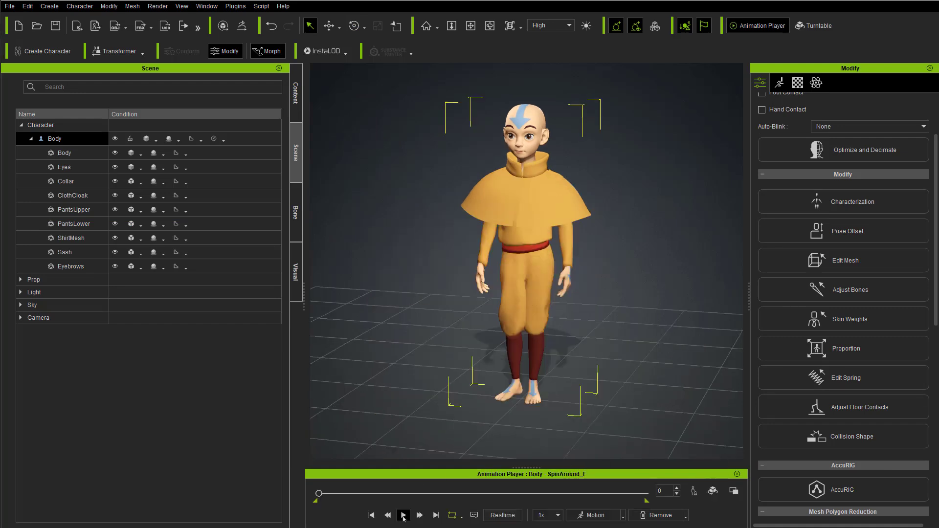
pyautogui.click(403, 516)
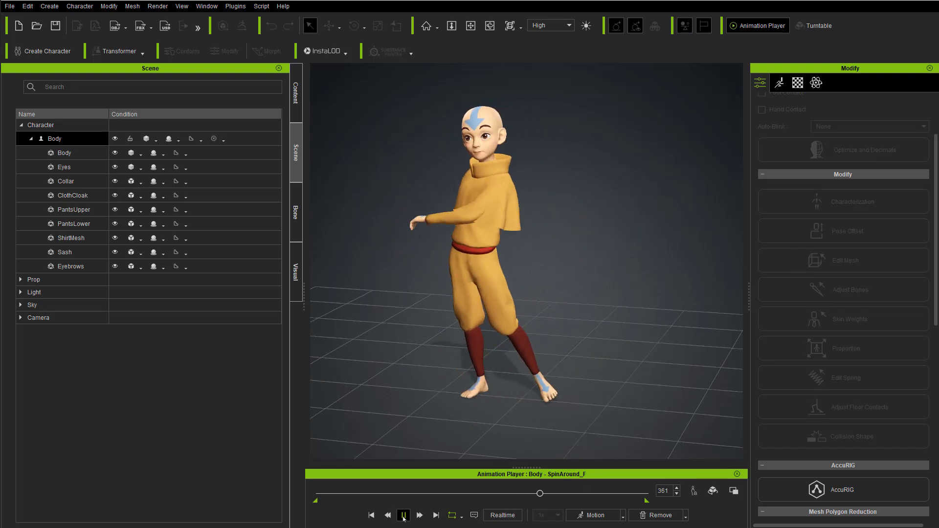
pyautogui.click(402, 516)
# Step: Send the paused spin pose to ZBrush Pose Tools as the current pose and switch to ZBrush
pyautogui.keyDown('alt'); pyautogui.moveTo(453, 234); pyautogui.dragTo(491, 189); pyautogui.keyUp('alt')
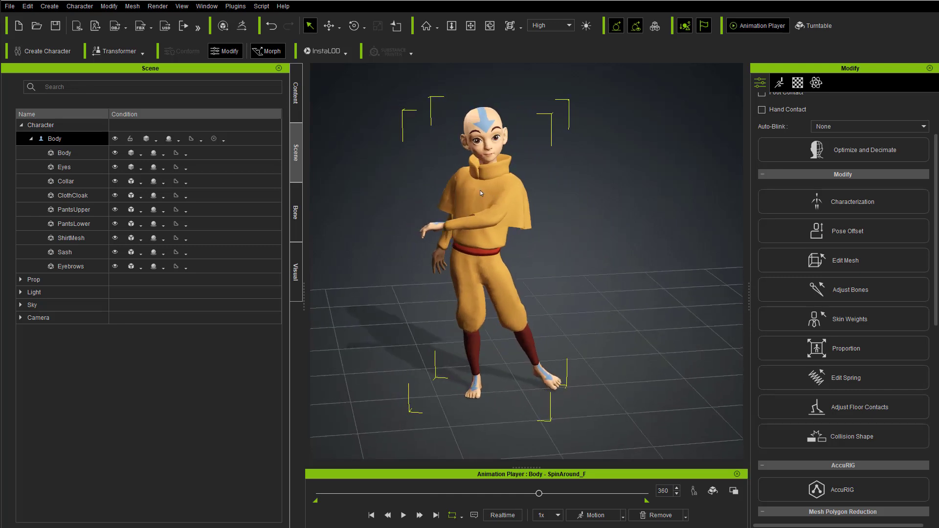
pyautogui.keyDown('alt'); pyautogui.moveTo(491, 189); pyautogui.dragTo(499, 235, button='middle'); pyautogui.keyUp('alt')
pyautogui.keyDown('alt'); pyautogui.moveTo(499, 235); pyautogui.dragTo(468, 260); pyautogui.keyUp('alt')
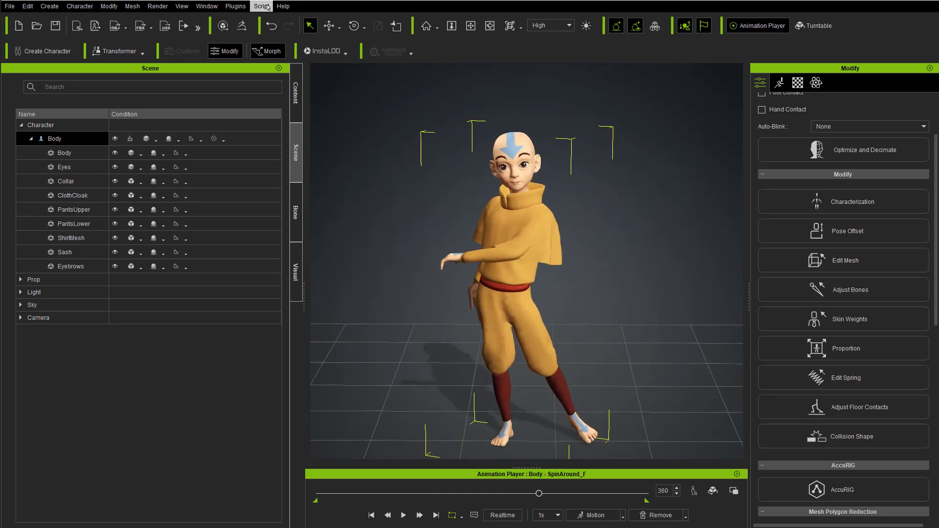
pyautogui.click(235, 6)
pyautogui.moveTo(247, 45)
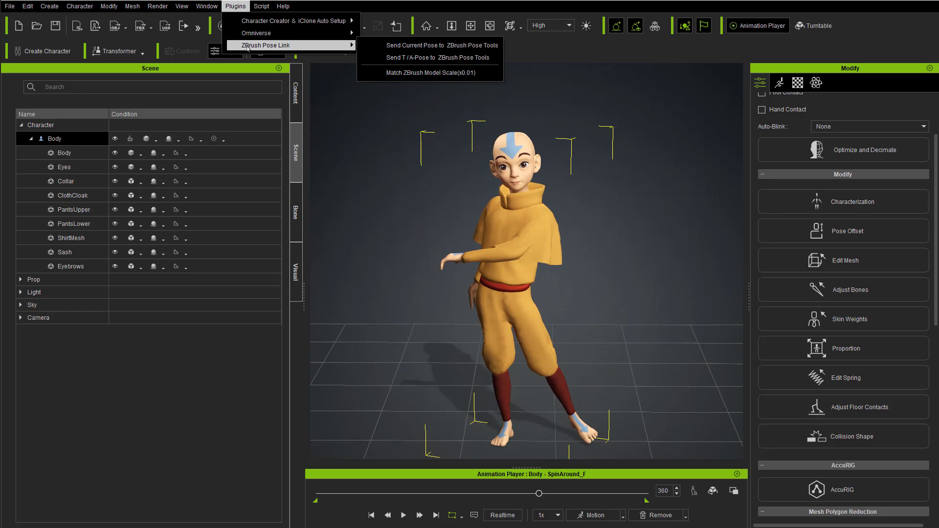
pyautogui.click(422, 46)
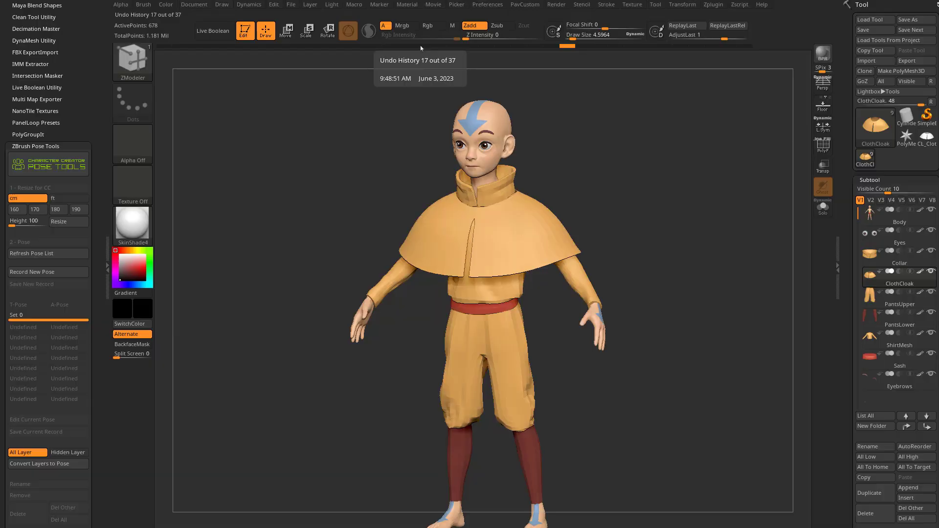
pyautogui.hotkey('alt', 'Tab')
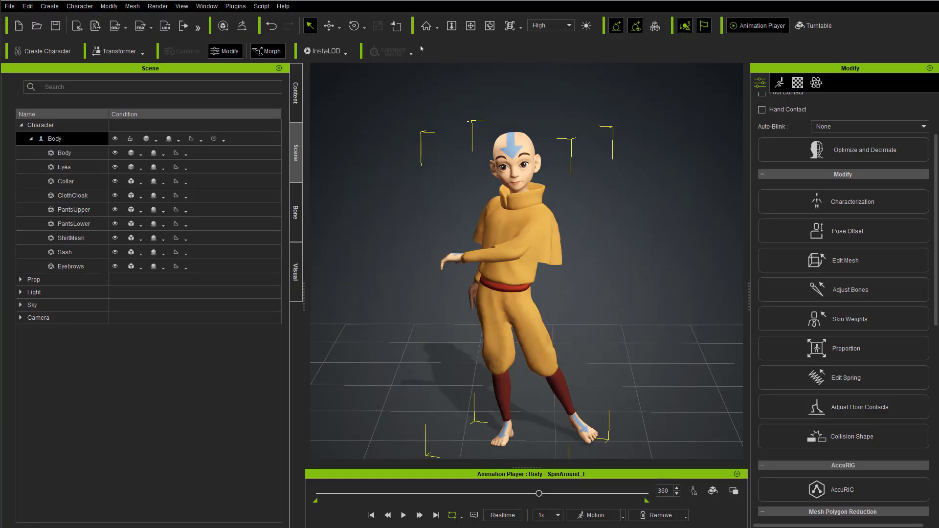
pyautogui.hotkey('alt', 'Tab')
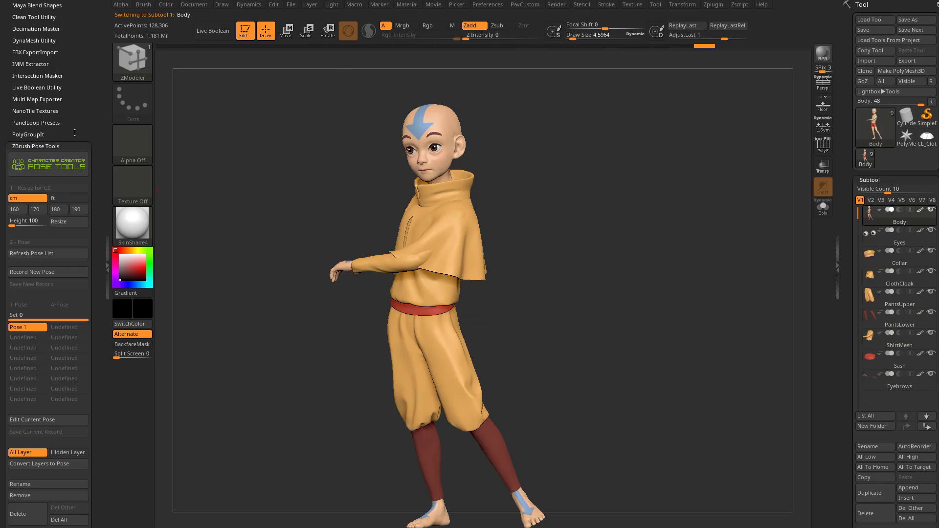
# Step: Rename the received pose to Twirl01 in ZBrush Pose Tools and check its layer
pyautogui.moveTo(74, 132); pyautogui.dragTo(71, 68)
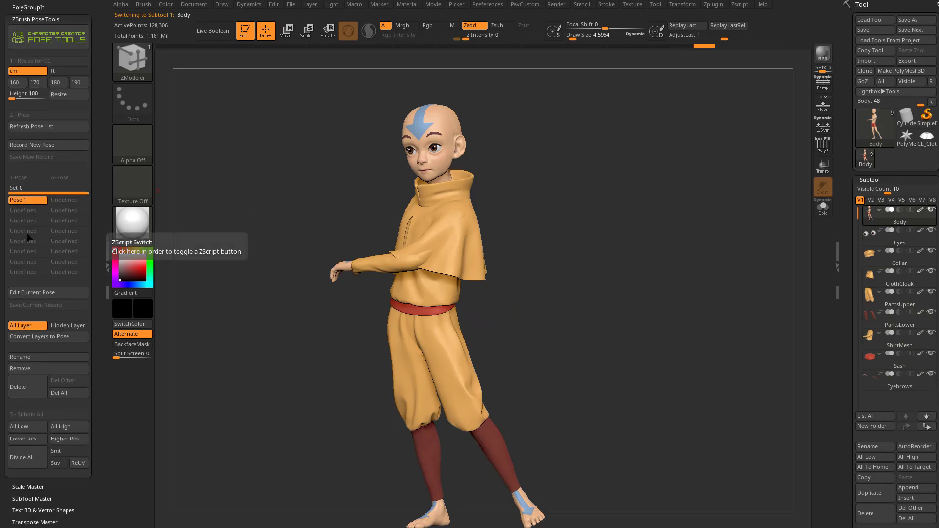
pyautogui.click(39, 358)
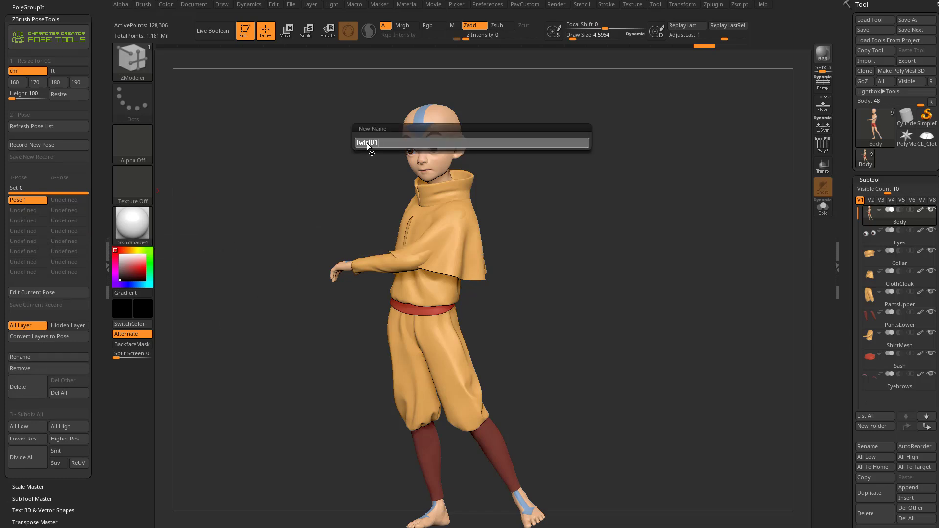
pyautogui.write('Twirl01')
pyautogui.press('Return')
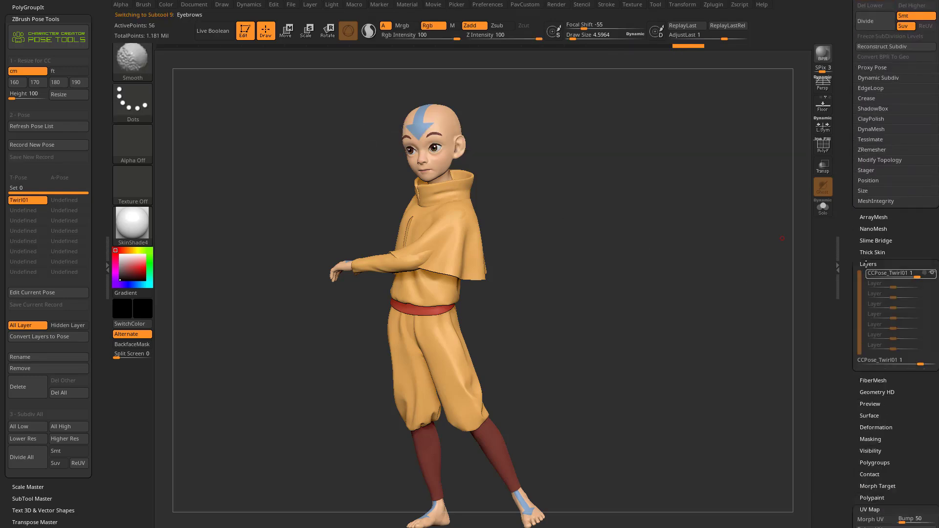
pyautogui.moveTo(884, 274)
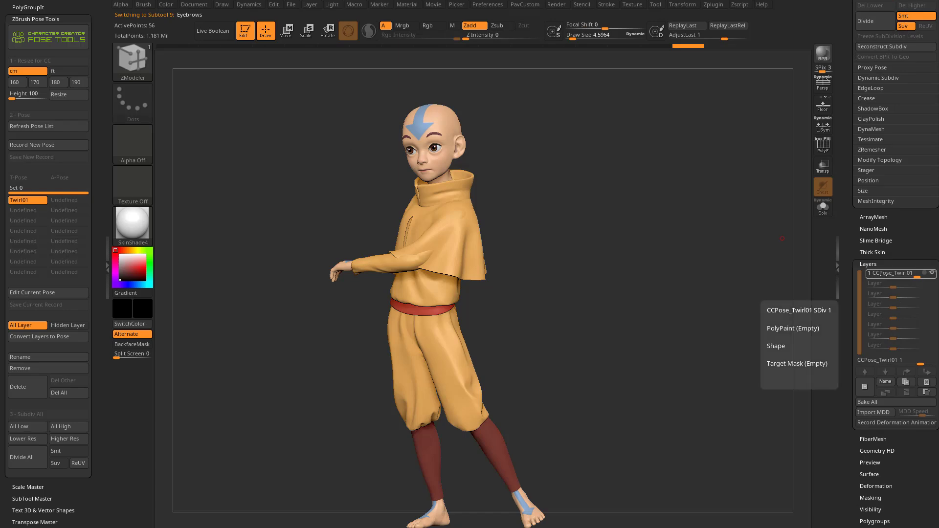
pyautogui.moveTo(690, 267); pyautogui.dragTo(615, 302)
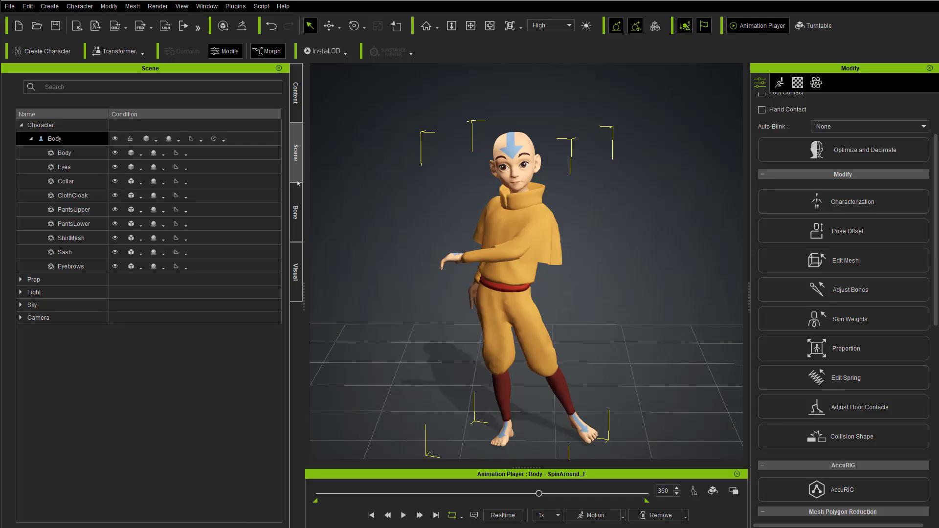
# Step: Switch to Character Creator and apply the Saloon Door In motion from the Human Male Perform animation templates
pyautogui.click(297, 93)
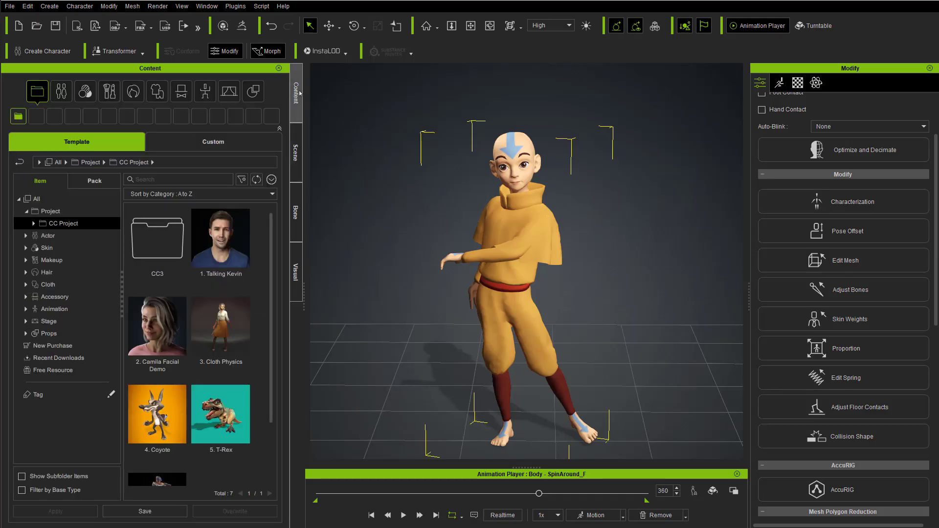
pyautogui.click(26, 210)
pyautogui.click(26, 297)
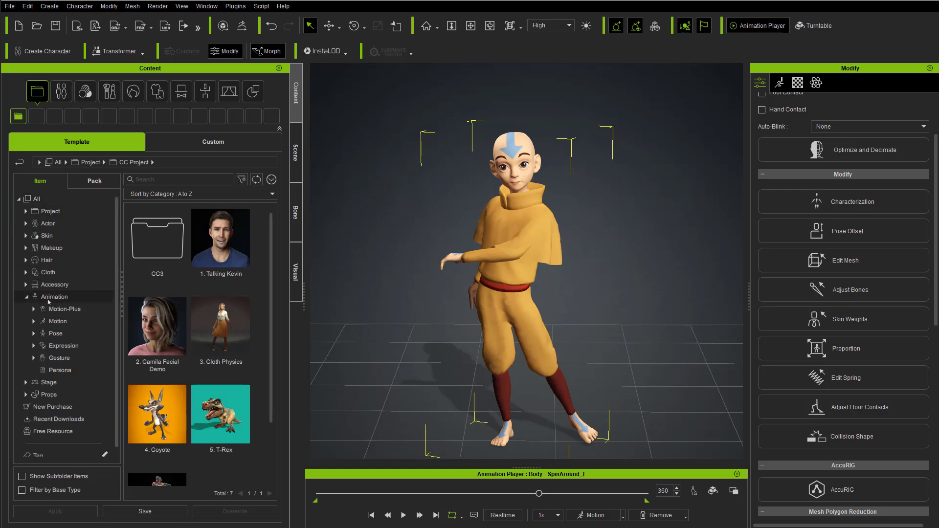
pyautogui.click(57, 321)
pyautogui.click(34, 321)
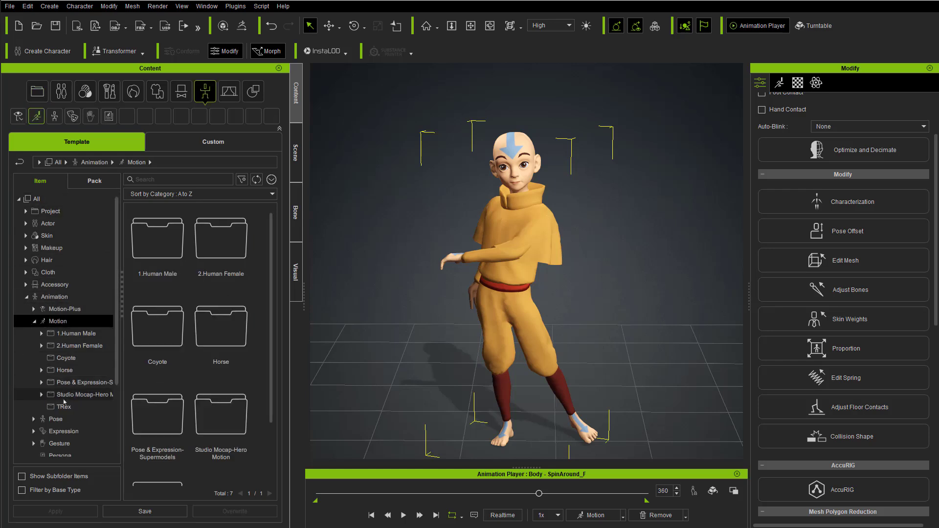
pyautogui.click(41, 334)
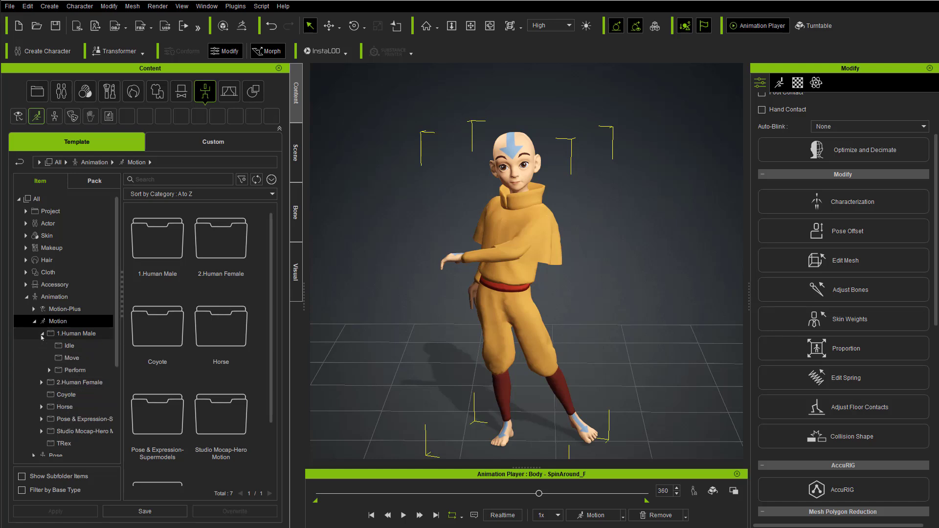
pyautogui.click(71, 370)
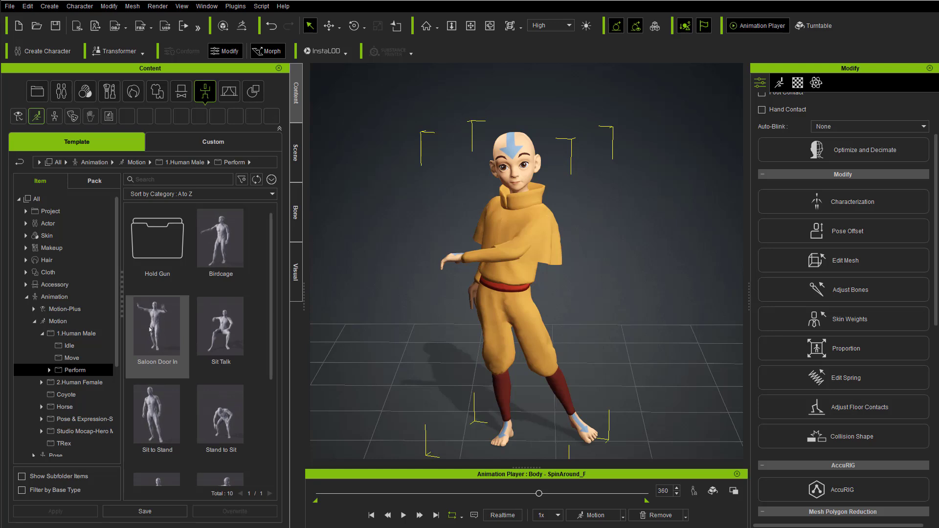
pyautogui.click(295, 153)
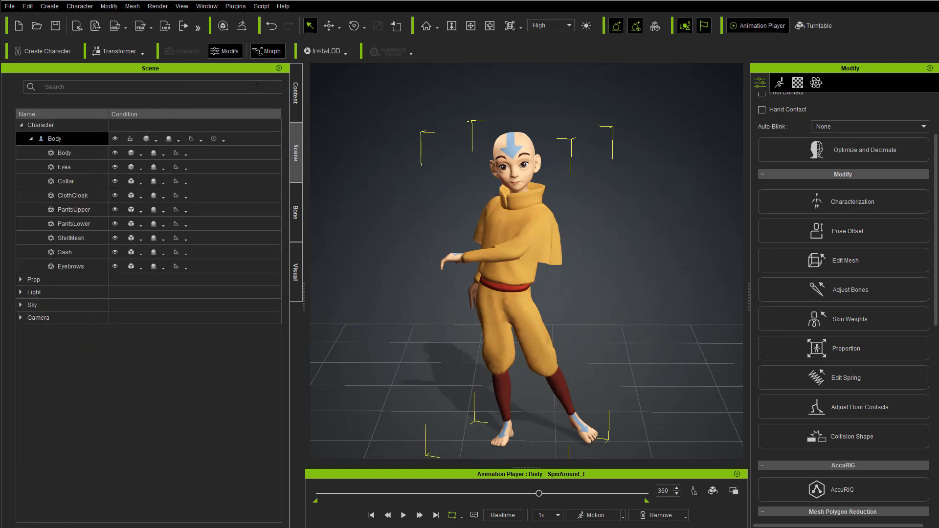
pyautogui.click(295, 93)
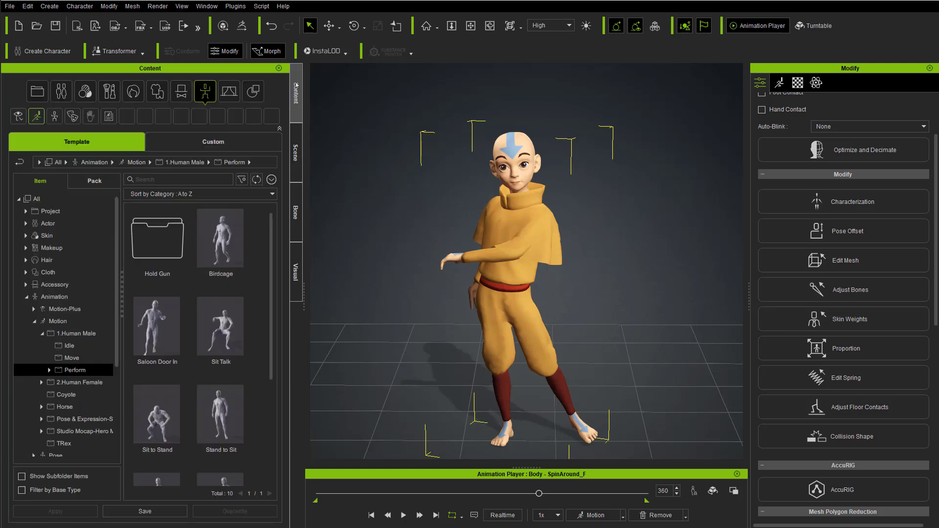
pyautogui.doubleClick(158, 324)
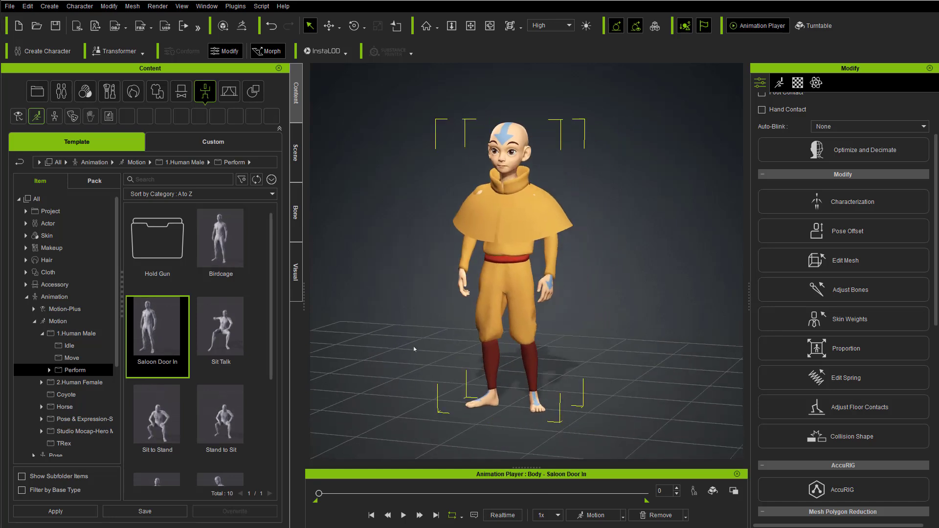
# Step: Play Saloon Door In, pause at about frame 220, and send the current pose to ZBrush Pose Tools
pyautogui.click(403, 515)
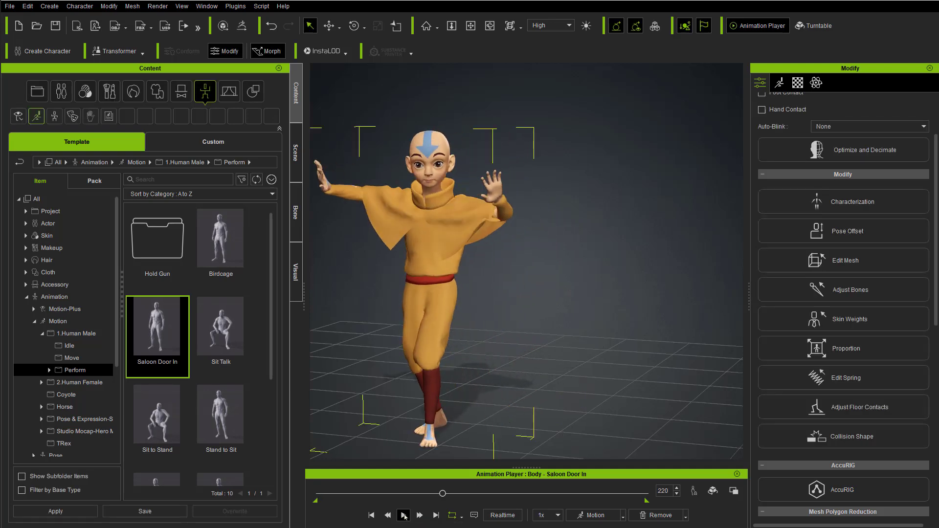
pyautogui.moveTo(444, 313); pyautogui.dragTo(462, 301, button='right')
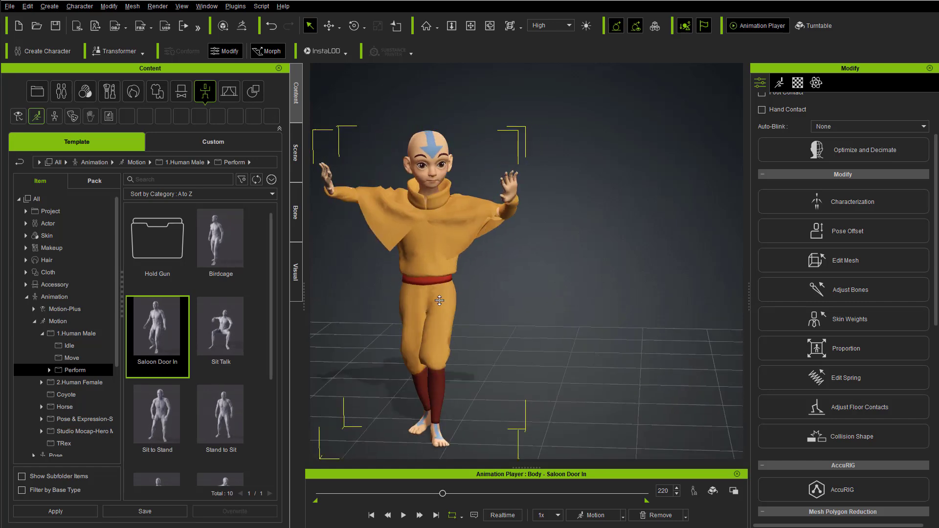
pyautogui.click(235, 6)
pyautogui.moveTo(254, 45)
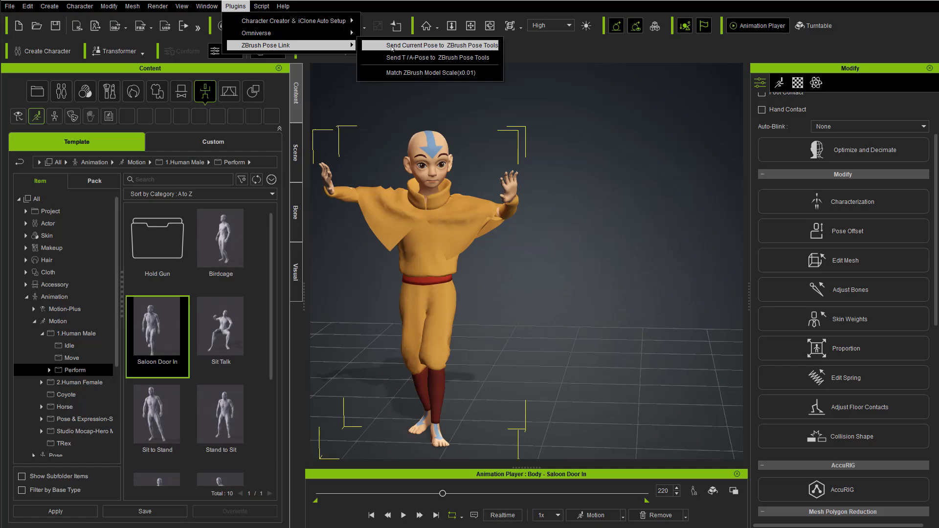
pyautogui.click(396, 45)
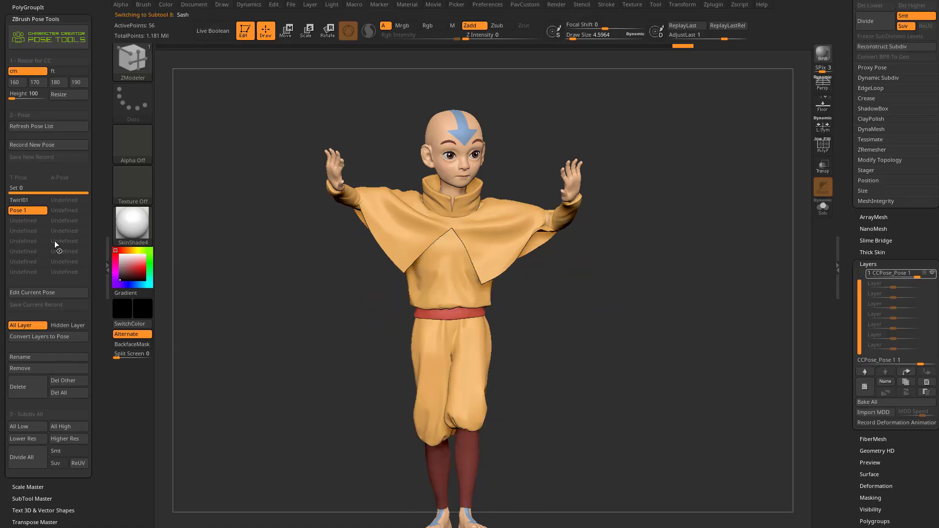
# Step: Rename the newly received pose to Saloon in ZBrush Pose Tools
pyautogui.click(35, 358)
pyautogui.write('S')
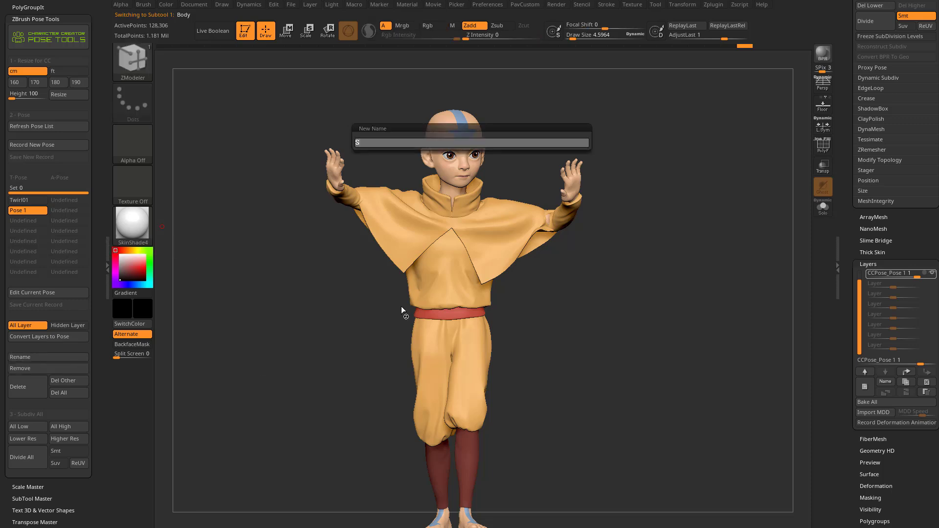
pyautogui.write('aloon')
pyautogui.press('Return')
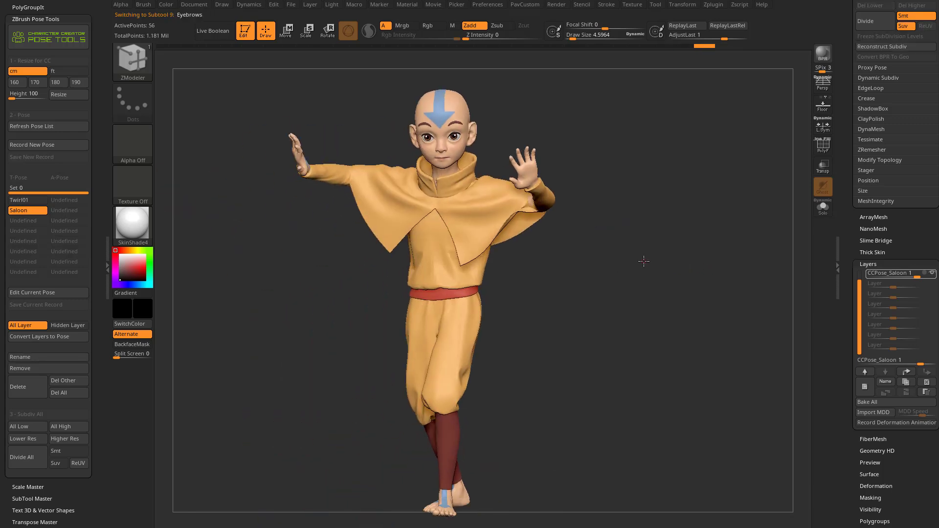
# Step: Inspect the cloak, sleeves and pants in the Saloon pose from several angles
pyautogui.press('s')
pyautogui.moveTo(601, 191); pyautogui.dragTo(612, 191)
pyautogui.moveTo(629, 156)
pyautogui.keyDown('alt'); pyautogui.mouseDown()
pyautogui.moveTo(631, 220)
pyautogui.moveTo(557, 238)
pyautogui.mouseUp(); pyautogui.keyUp('alt')
pyautogui.click(506, 326)
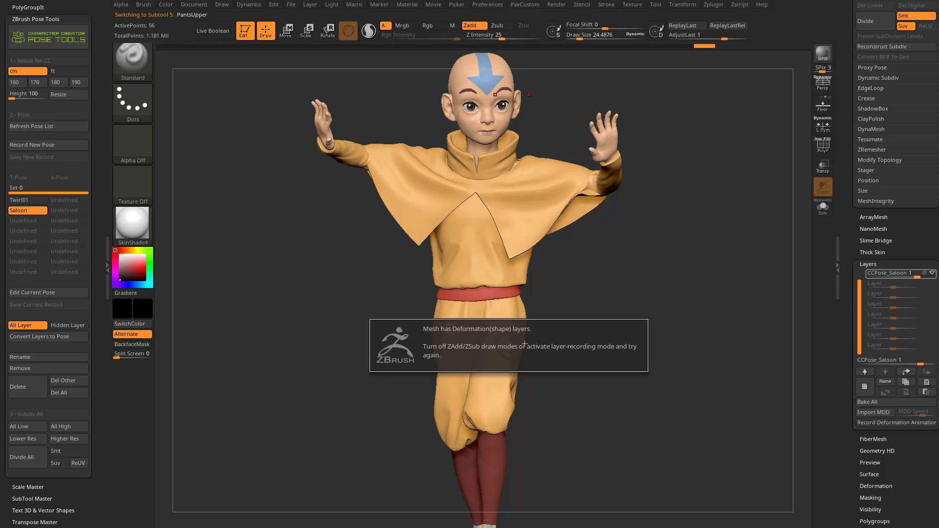
pyautogui.moveTo(614, 342)
pyautogui.keyDown('alt'); pyautogui.mouseDown()
pyautogui.moveTo(581, 326)
pyautogui.moveTo(592, 343)
pyautogui.moveTo(610, 314)
pyautogui.mouseUp(); pyautogui.keyUp('alt')
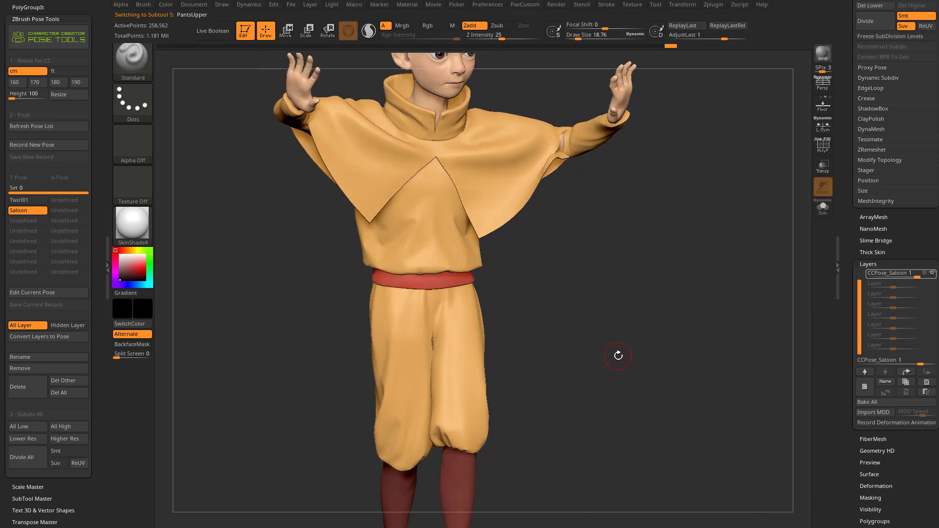
pyautogui.moveTo(609, 217); pyautogui.dragTo(654, 282)
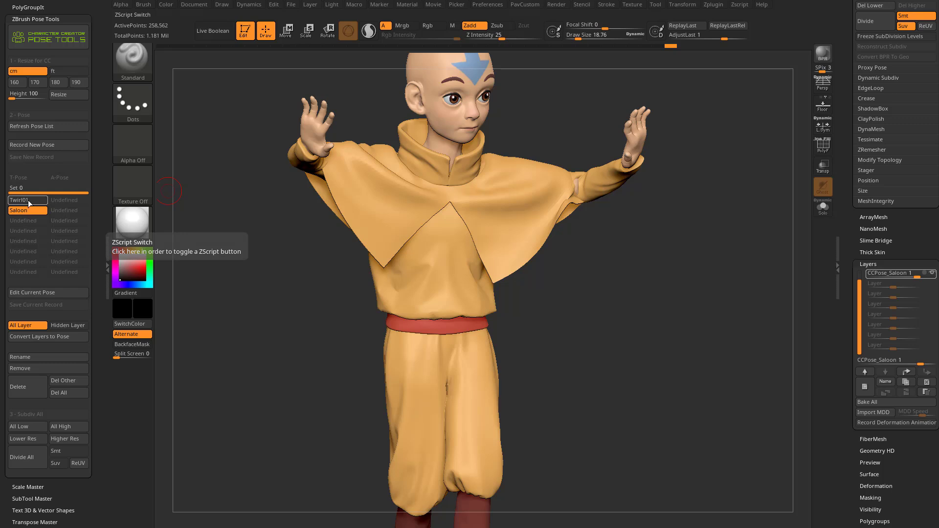
# Step: Start editing the Saloon pose and change the display material to MatCap Gray
pyautogui.click(46, 291)
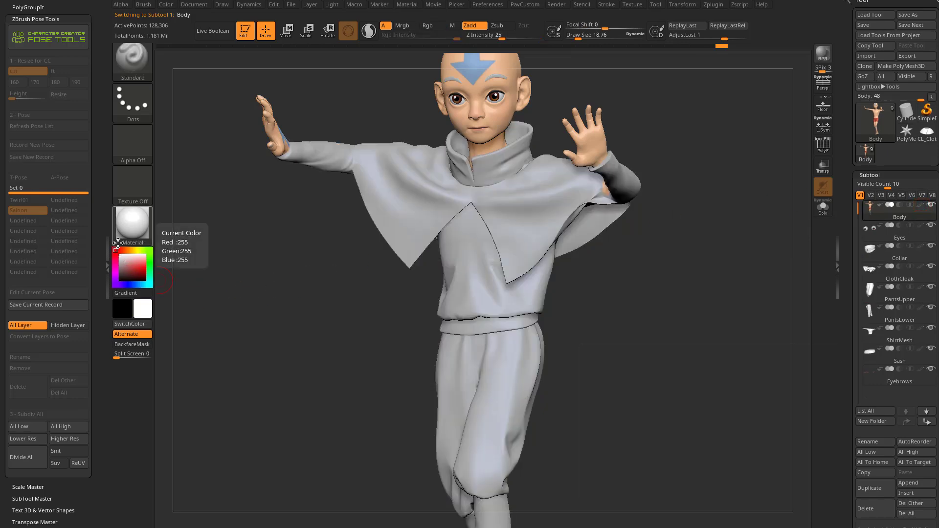
pyautogui.click(131, 226)
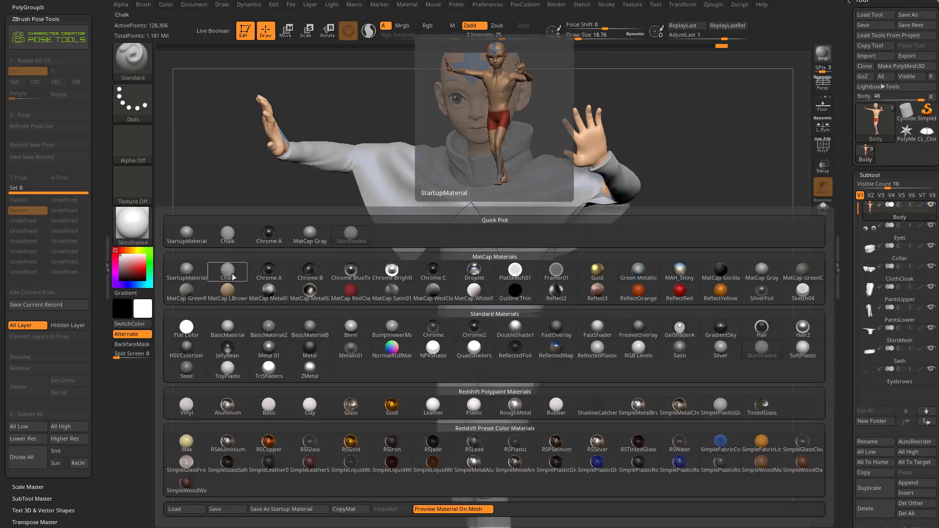
pyautogui.click(762, 271)
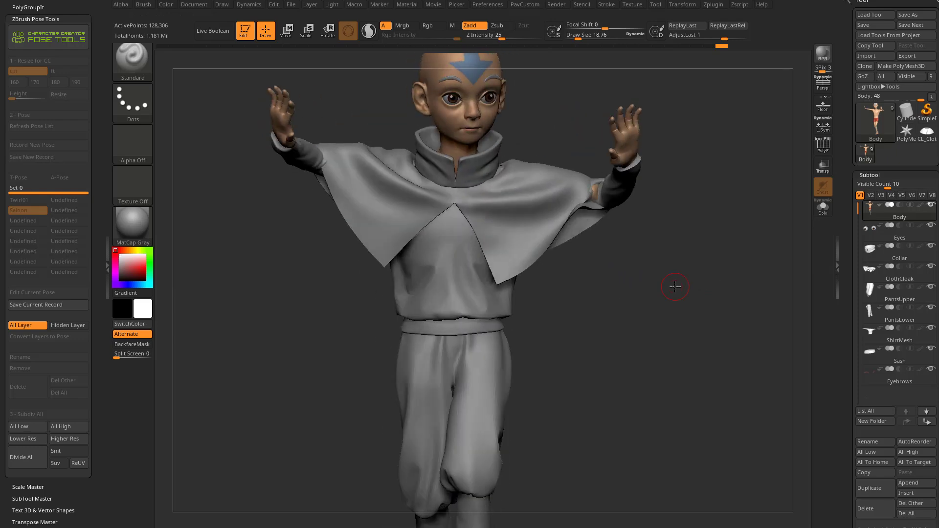
# Step: Make PantsUpper the active subtool, turn off symmetry, and sculpt small folds around the back of the knees with the Standard brush
pyautogui.keyDown('alt'); pyautogui.click(481, 369); pyautogui.keyUp('alt')
pyautogui.keyDown('alt'); pyautogui.moveTo(611, 358); pyautogui.dragTo(603, 297); pyautogui.keyUp('alt')
pyautogui.press('x')
pyautogui.moveTo(592, 240); pyautogui.dragTo(573, 341)
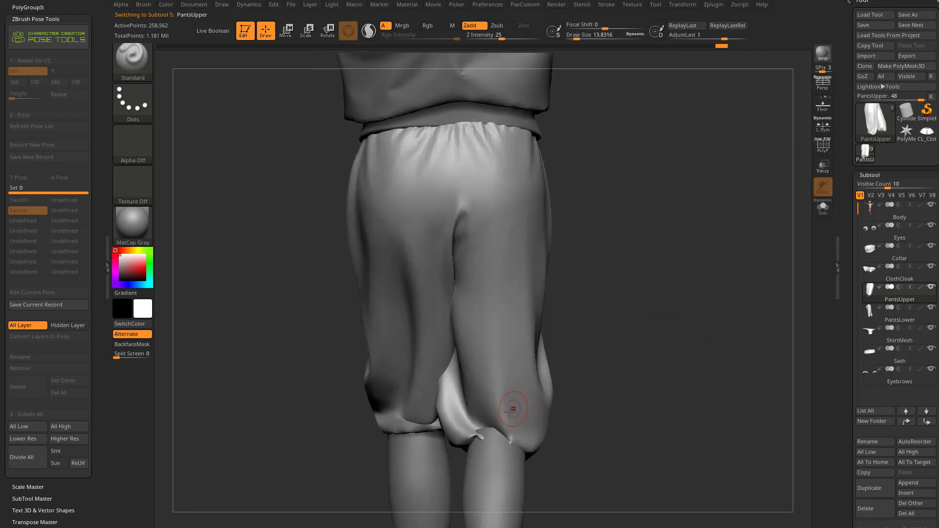
pyautogui.moveTo(530, 437); pyautogui.dragTo(497, 393)
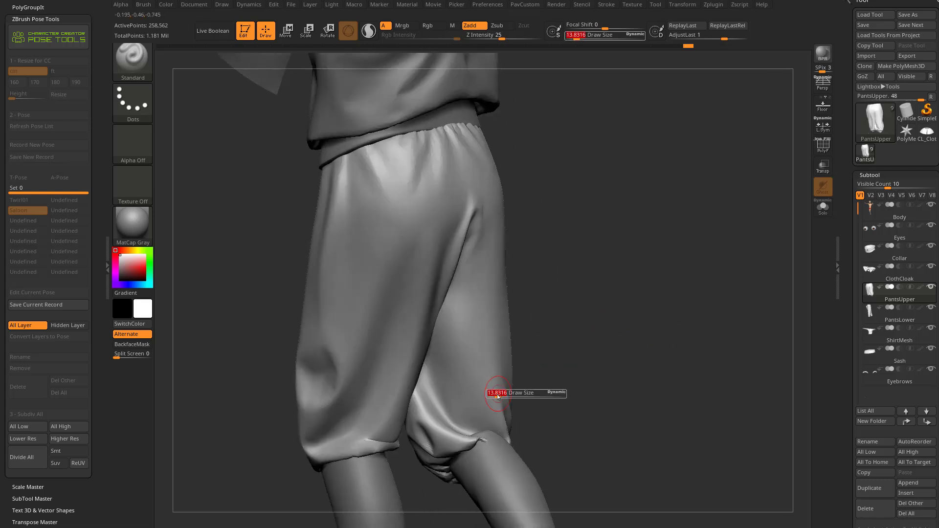
pyautogui.moveTo(599, 366); pyautogui.dragTo(641, 347)
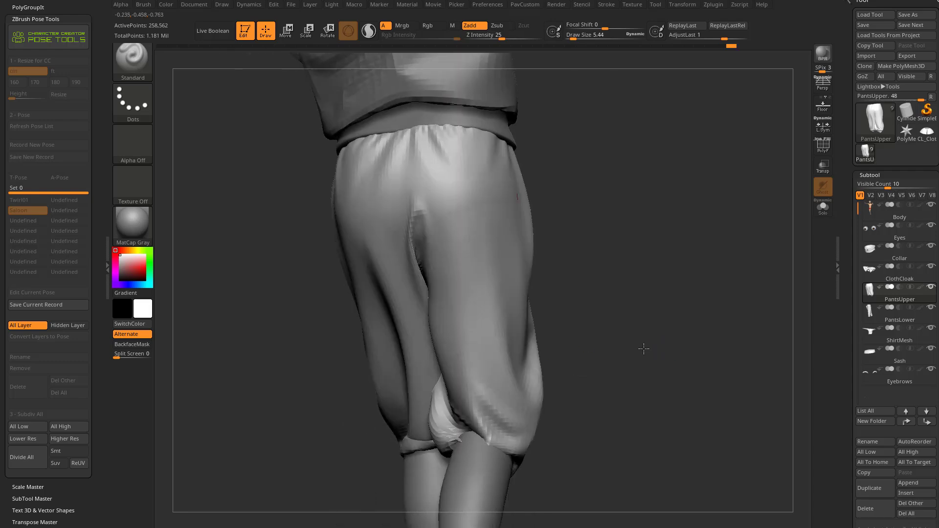
# Step: Lower PantsUpper to subdivision level 3 and sculpt broader folds behind both knees with a draw size of about 15
pyautogui.moveTo(842, 298); pyautogui.dragTo(842, 144)
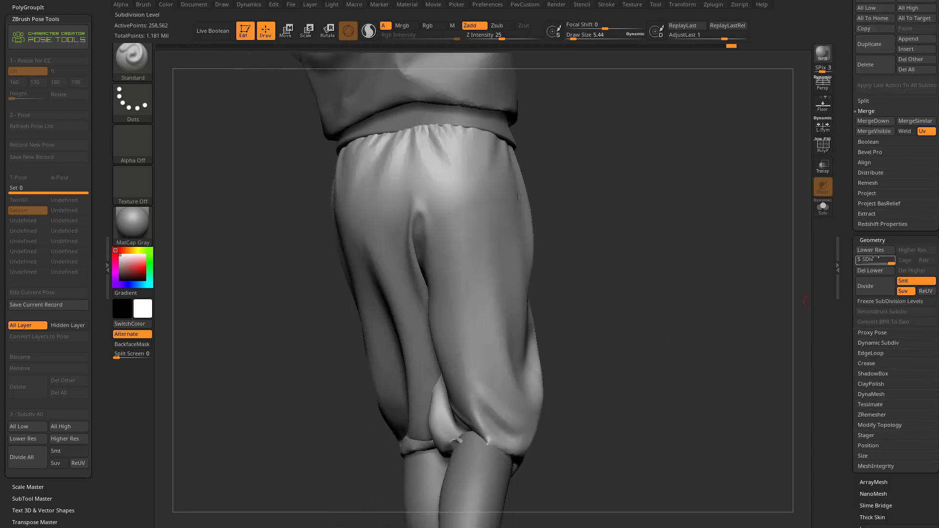
pyautogui.click(871, 261)
pyautogui.moveTo(649, 319); pyautogui.dragTo(679, 321)
pyautogui.moveTo(576, 331); pyautogui.dragTo(554, 334)
pyautogui.press('s')
pyautogui.moveTo(466, 399); pyautogui.dragTo(482, 434)
pyautogui.moveTo(439, 389); pyautogui.dragTo(477, 431)
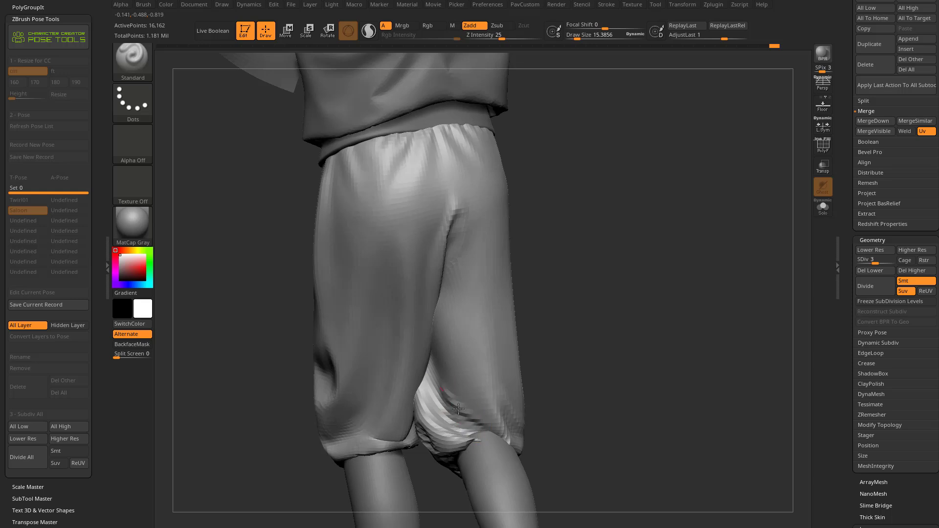
pyautogui.moveTo(568, 368); pyautogui.dragTo(531, 384)
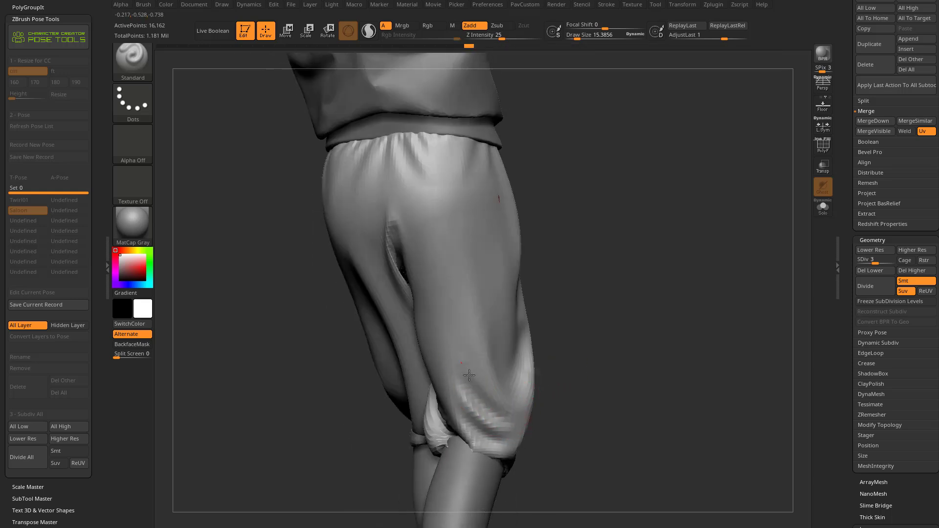
pyautogui.press('s')
pyautogui.moveTo(618, 336); pyautogui.dragTo(621, 336)
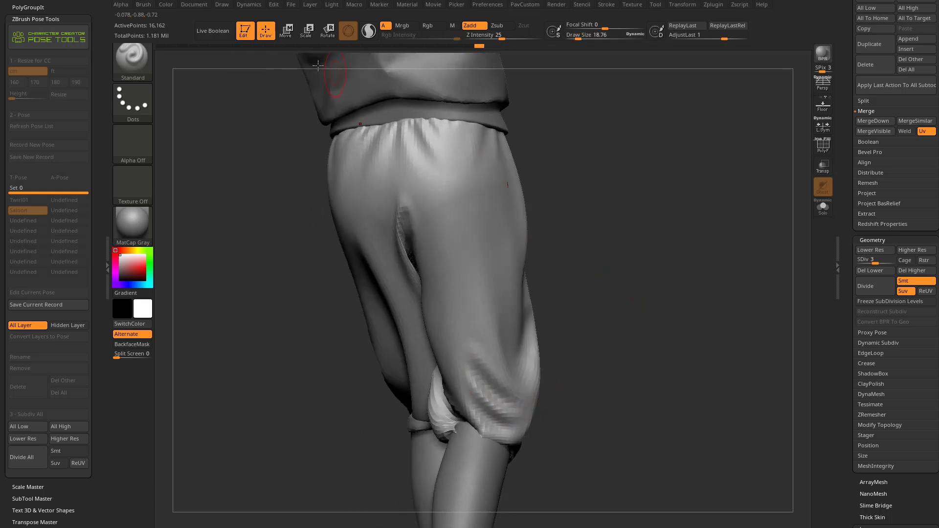
# Step: Switch to the browser and look through the cloth videos in the ZBrush 2021 - What's New YouTube playlist
pyautogui.click(253, 7)
pyautogui.moveTo(370, 527); pyautogui.dragTo(376, 68)
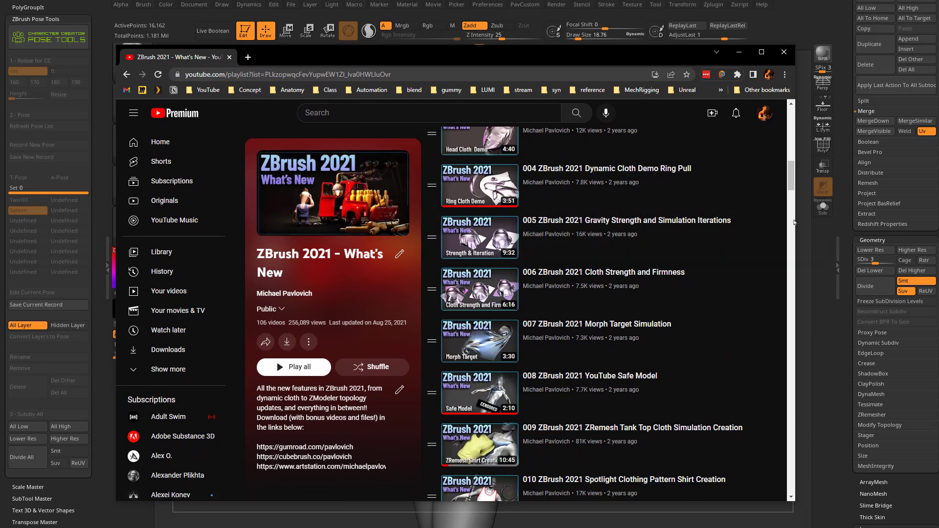
pyautogui.moveTo(791, 186)
pyautogui.mouseDown()
pyautogui.moveTo(792, 160)
pyautogui.moveTo(796, 222)
pyautogui.moveTo(795, 189)
pyautogui.mouseUp()
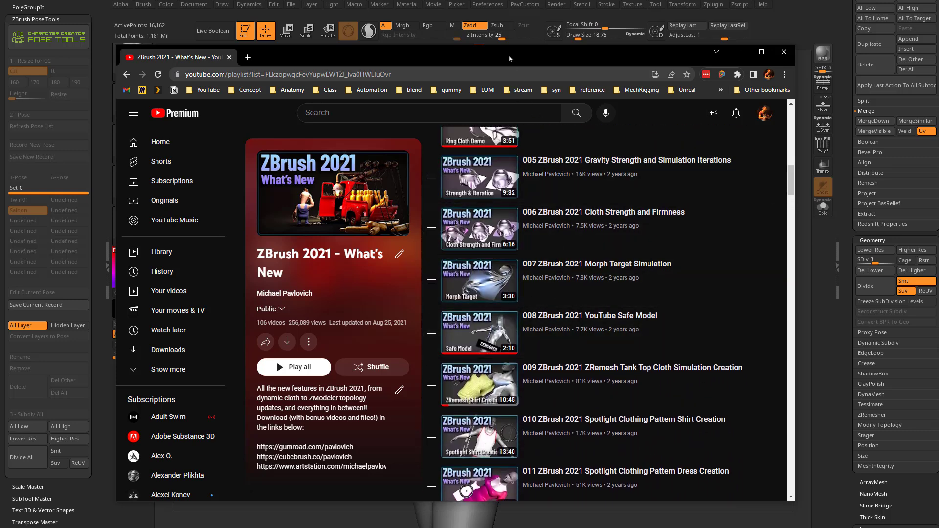
pyautogui.moveTo(509, 59); pyautogui.dragTo(0, 98)
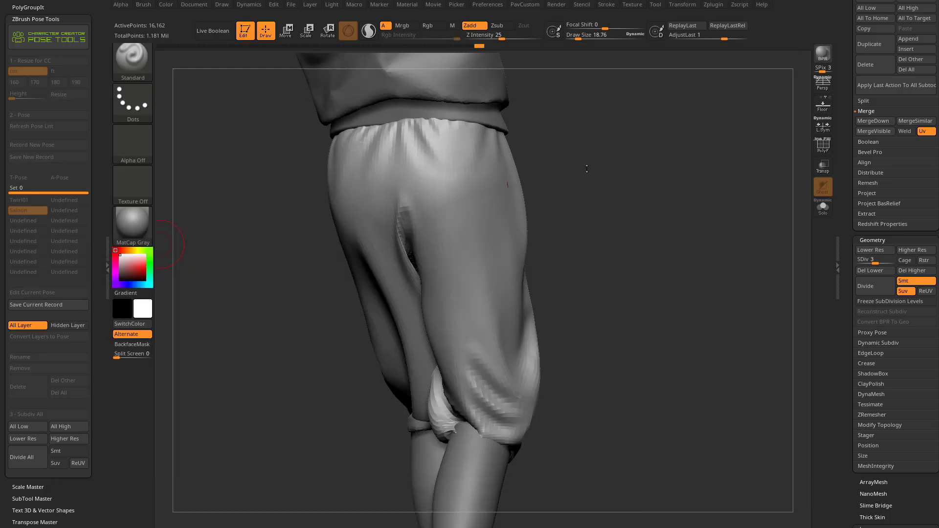
# Step: Back in ZBrush, sculpt another fold above the back of the knee with a draw size of about 9.7
pyautogui.moveTo(644, 278); pyautogui.dragTo(616, 281)
pyautogui.press('s')
pyautogui.moveTo(473, 352); pyautogui.dragTo(503, 380)
pyautogui.moveTo(623, 313)
pyautogui.mouseDown()
pyautogui.moveTo(604, 313)
pyautogui.moveTo(603, 321)
pyautogui.mouseUp()
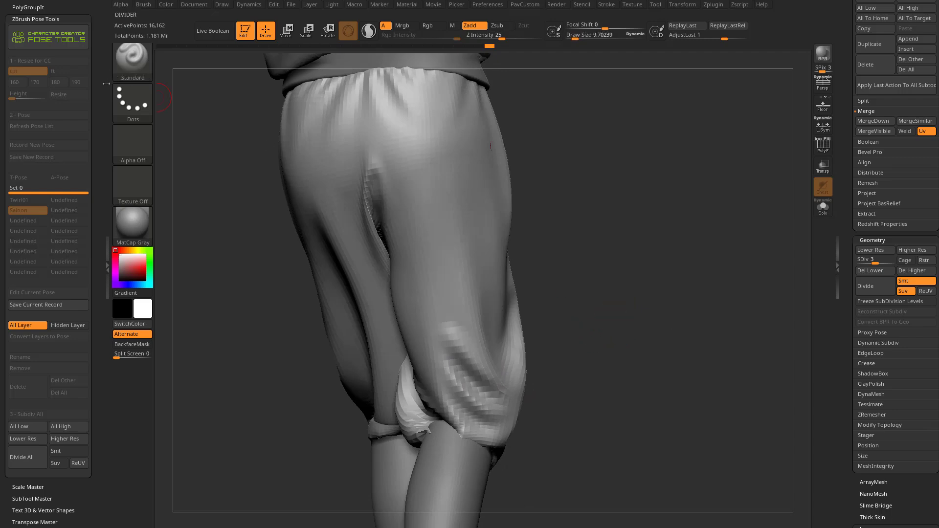
# Step: Select the Pinch brush and set its elasticity simulation iterations to 100
pyautogui.scroll(-10, 49, 264)
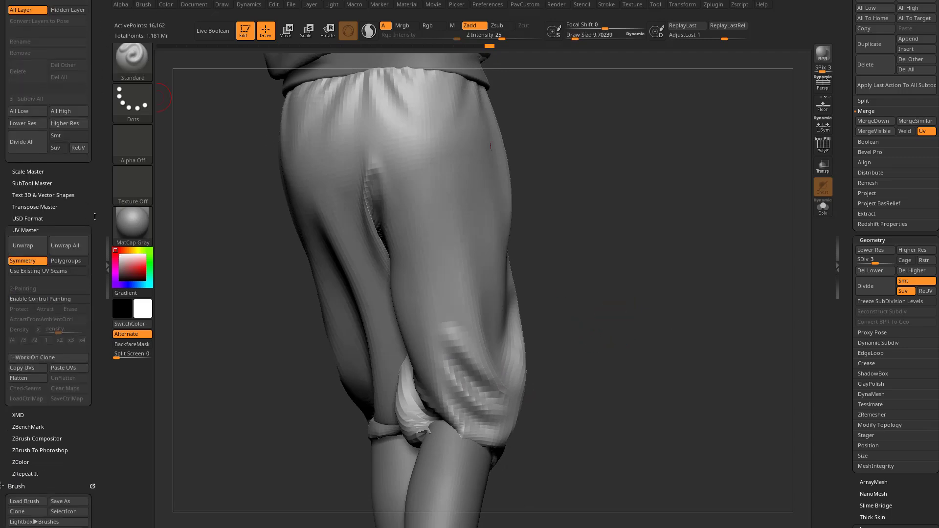
pyautogui.scroll(-2, 102, 149)
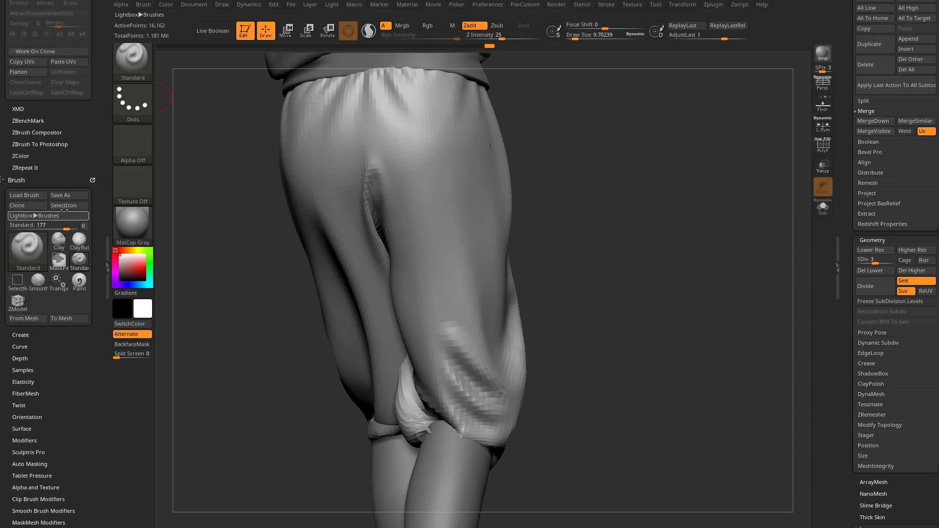
pyautogui.scroll(-3, 58, 362)
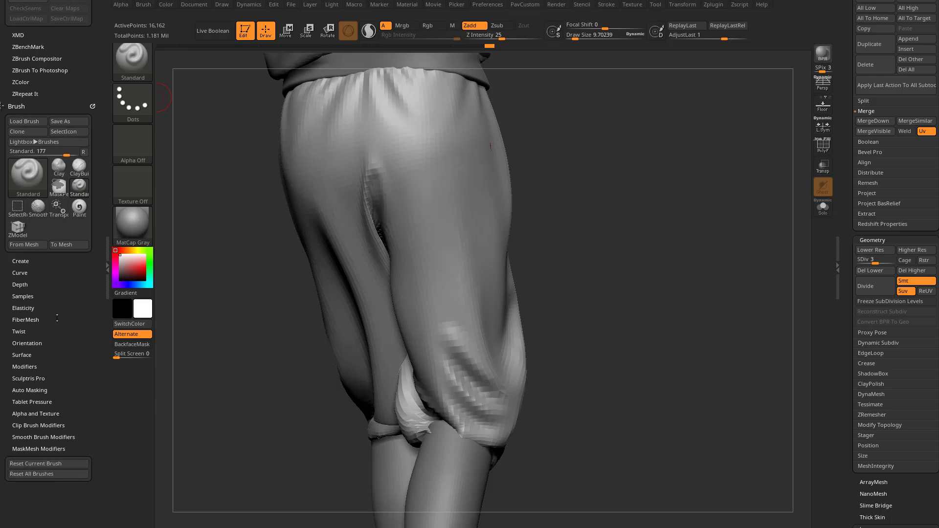
pyautogui.click(23, 308)
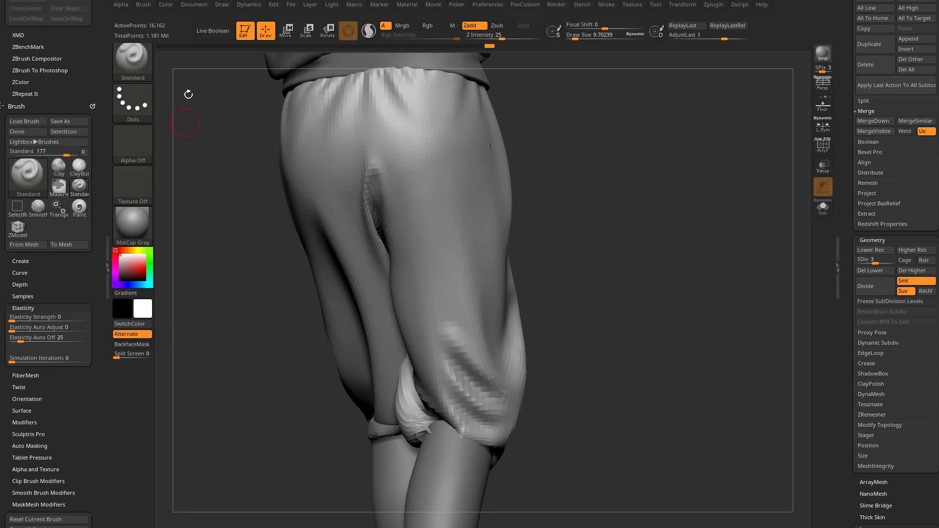
pyautogui.press('b')
pyautogui.press('p')
pyautogui.press('i')
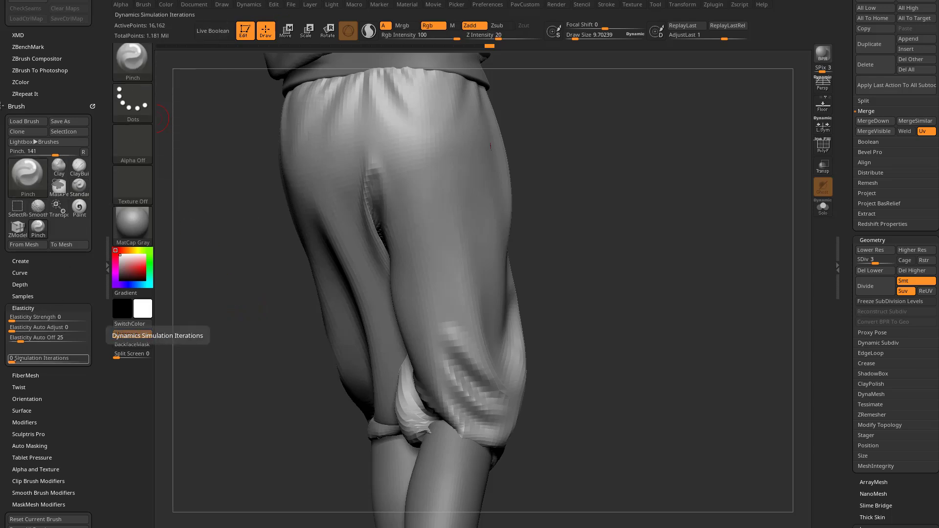
pyautogui.moveTo(17, 358); pyautogui.dragTo(88, 360)
# Step: Try pinching the folds behind the knee at draw size 52, undoing the stroke
pyautogui.moveTo(579, 302); pyautogui.dragTo(557, 303)
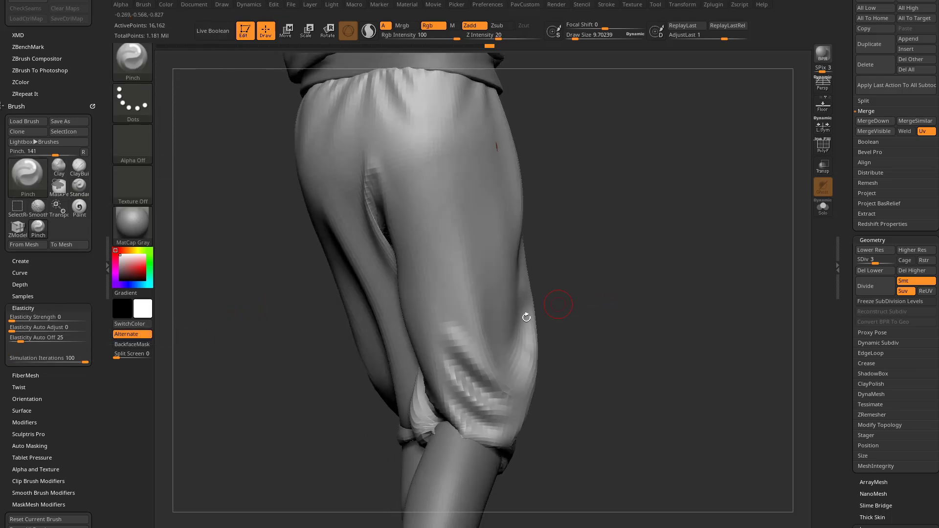
pyautogui.press('s')
pyautogui.moveTo(485, 359)
pyautogui.mouseDown()
pyautogui.moveTo(481, 378)
pyautogui.moveTo(458, 379)
pyautogui.moveTo(453, 338)
pyautogui.moveTo(475, 375)
pyautogui.mouseUp()
pyautogui.press('s')
pyautogui.moveTo(573, 339); pyautogui.dragTo(620, 329)
pyautogui.hotkey('ctrl', 'z')
pyautogui.moveTo(692, 327); pyautogui.dragTo(643, 323)
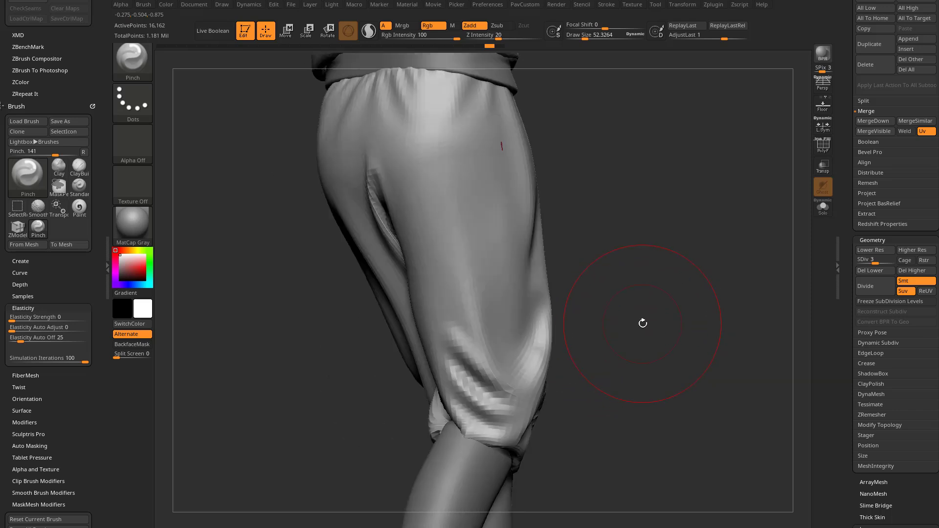
# Step: Raise PantsUpper to subdivision level 4 and tighten the knee folds with the simulated Pinch brush at a draw size of about 49
pyautogui.moveTo(878, 261); pyautogui.dragTo(885, 261)
pyautogui.moveTo(705, 302); pyautogui.dragTo(655, 306)
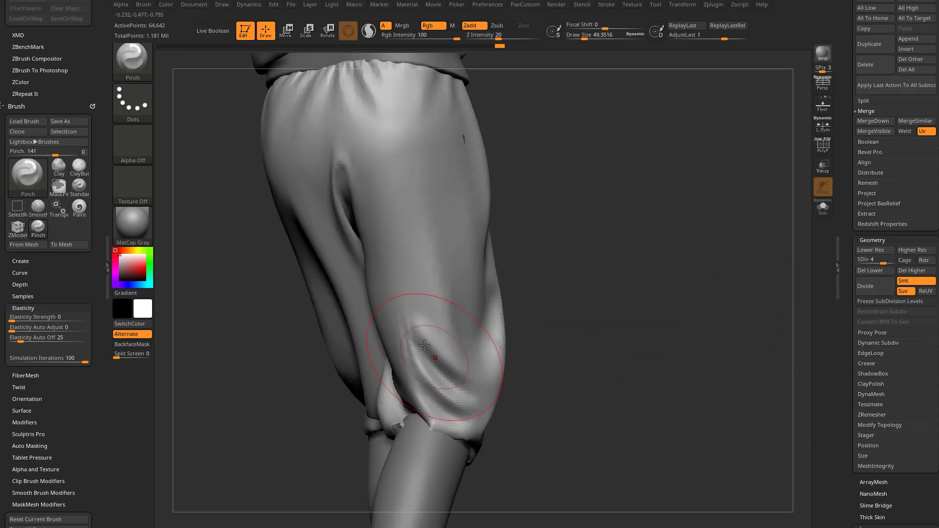
pyautogui.moveTo(495, 380); pyautogui.dragTo(419, 349)
pyautogui.moveTo(416, 402); pyautogui.dragTo(434, 404)
pyautogui.moveTo(503, 355); pyautogui.dragTo(455, 340)
pyautogui.moveTo(518, 312); pyautogui.dragTo(460, 323)
pyautogui.moveTo(467, 349)
pyautogui.mouseDown()
pyautogui.moveTo(462, 380)
pyautogui.moveTo(508, 350)
pyautogui.moveTo(493, 353)
pyautogui.mouseUp()
# Step: Return to the Standard brush and sculpt an additional fold line above the knee with a draw size of about 20.6
pyautogui.press('b')
pyautogui.press('s')
pyautogui.press('t')
pyautogui.press('s')
pyautogui.moveTo(419, 379); pyautogui.dragTo(414, 380)
pyautogui.moveTo(503, 277)
pyautogui.mouseDown()
pyautogui.moveTo(452, 279)
pyautogui.moveTo(546, 330)
pyautogui.mouseUp()
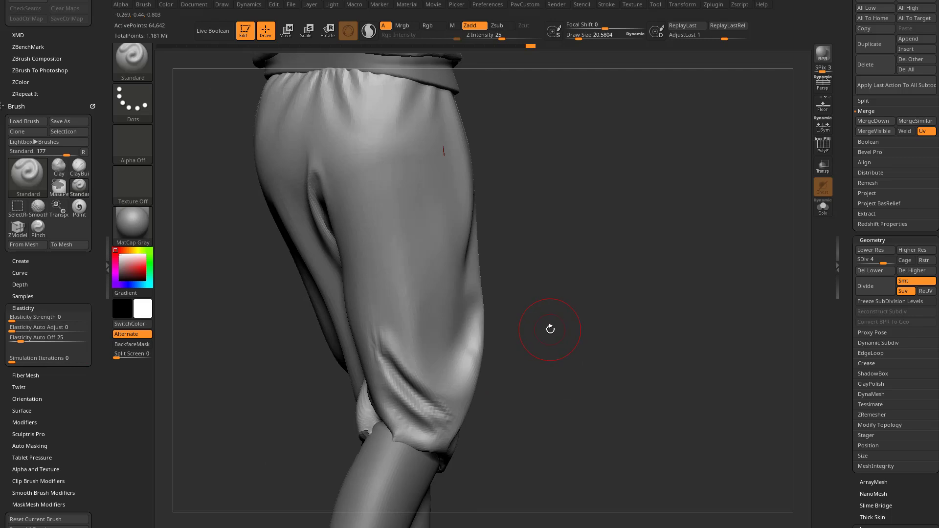
# Step: Try dragging the fabric at the back of the knee with the ClothHook brush, undoing the stroke
pyautogui.press('b')
pyautogui.press('c')
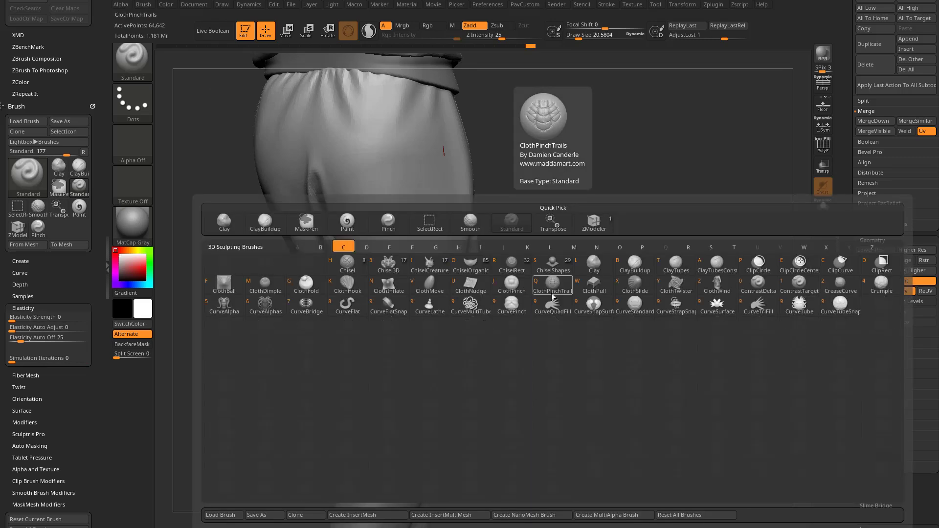
pyautogui.press('k')
pyautogui.moveTo(582, 291); pyautogui.dragTo(589, 281)
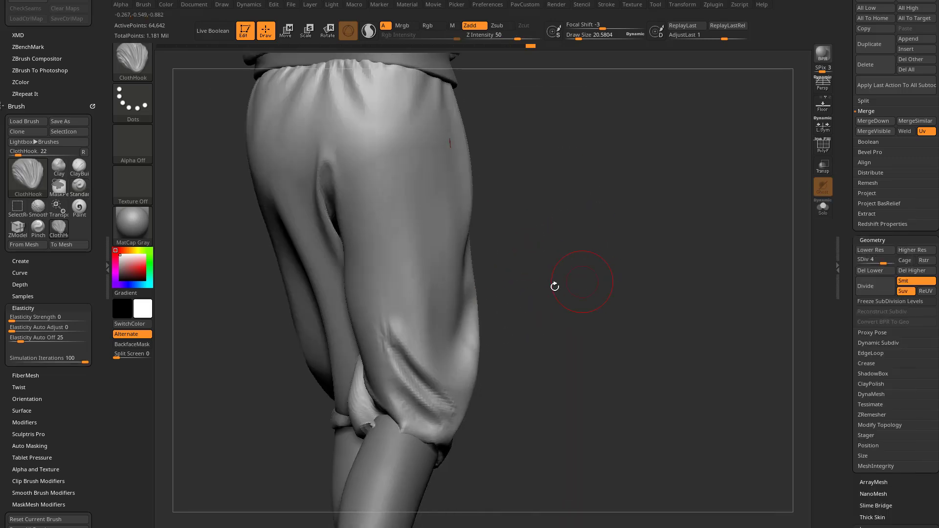
pyautogui.moveTo(415, 349)
pyautogui.mouseDown()
pyautogui.moveTo(409, 321)
pyautogui.moveTo(433, 383)
pyautogui.mouseUp()
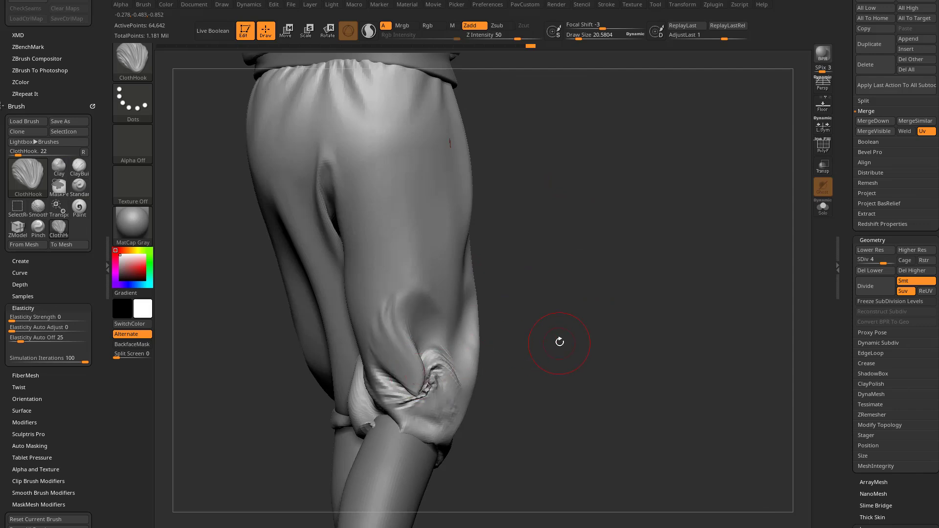
pyautogui.hotkey('ctrl', 'z')
# Step: Enable Thick Skin with a thickness of about 1.13 and try ClothHook above the knee at draw size 46
pyautogui.scroll(-5, 846, 313)
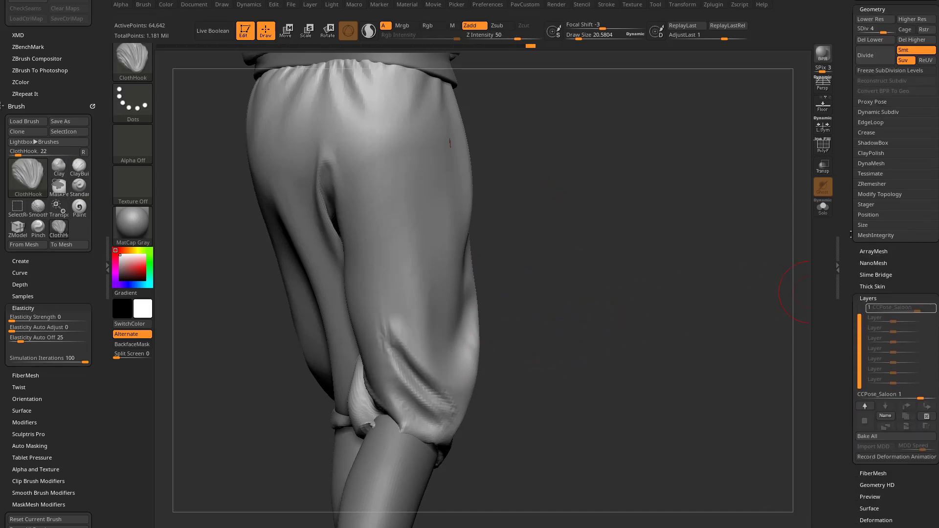
pyautogui.moveTo(853, 250); pyautogui.dragTo(853, 288)
pyautogui.click(872, 325)
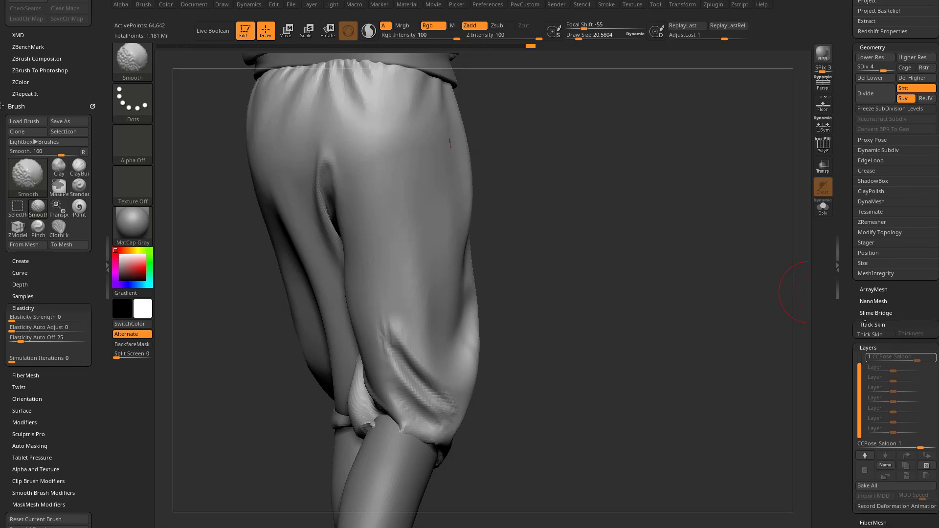
pyautogui.click(873, 335)
pyautogui.moveTo(914, 337); pyautogui.dragTo(909, 342)
pyautogui.press('s')
pyautogui.moveTo(415, 349)
pyautogui.mouseDown()
pyautogui.moveTo(429, 352)
pyautogui.moveTo(421, 351)
pyautogui.mouseUp()
pyautogui.moveTo(419, 354); pyautogui.dragTo(395, 189)
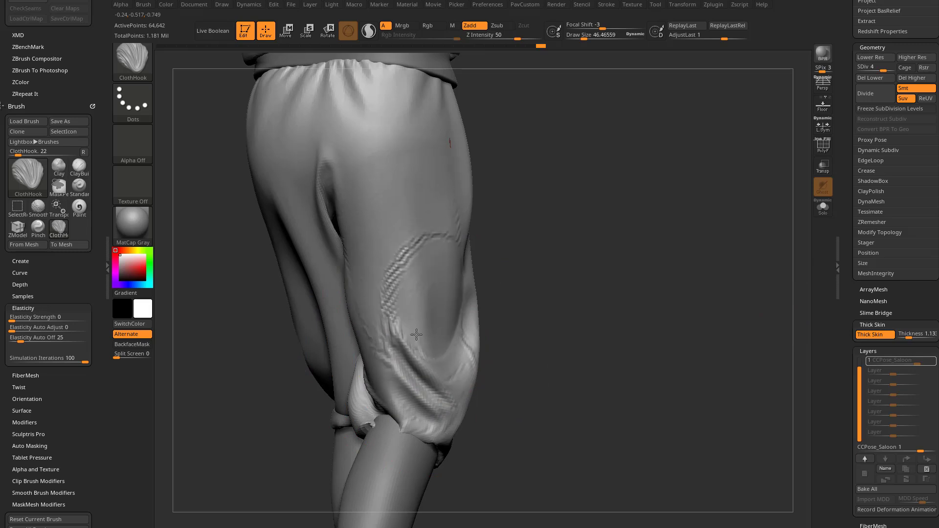
# Step: Increase the Thick Skin thickness to about 3.26 and test more ClothHook strokes near the knee
pyautogui.moveTo(908, 337); pyautogui.dragTo(910, 337)
pyautogui.moveTo(448, 314)
pyautogui.mouseDown()
pyautogui.moveTo(442, 278)
pyautogui.moveTo(437, 334)
pyautogui.moveTo(449, 341)
pyautogui.moveTo(419, 293)
pyautogui.moveTo(425, 212)
pyautogui.moveTo(422, 333)
pyautogui.moveTo(437, 344)
pyautogui.mouseUp()
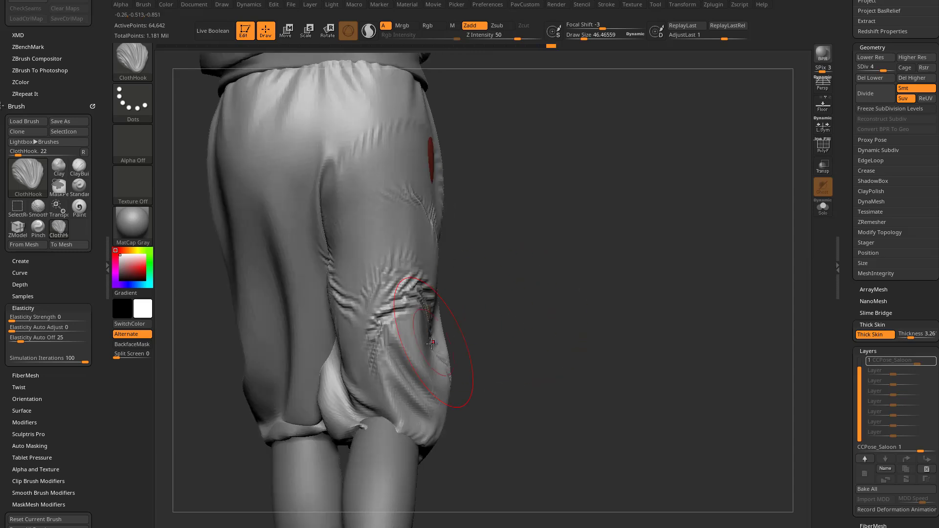
pyautogui.moveTo(443, 337)
pyautogui.mouseDown()
pyautogui.moveTo(398, 335)
pyautogui.moveTo(388, 304)
pyautogui.moveTo(411, 334)
pyautogui.mouseUp()
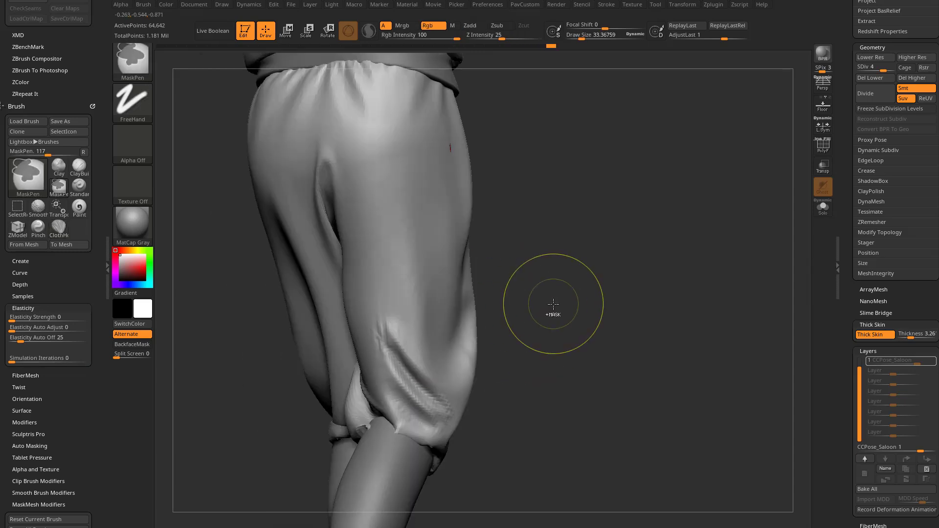
# Step: Refine the knee fold with the Standard brush, turn off Thick Skin, and reduce the draw size for further pants sculpting
pyautogui.moveTo(396, 305)
pyautogui.keyDown('shift'); pyautogui.mouseDown()
pyautogui.moveTo(388, 283)
pyautogui.moveTo(409, 372)
pyautogui.mouseUp(); pyautogui.keyUp('shift')
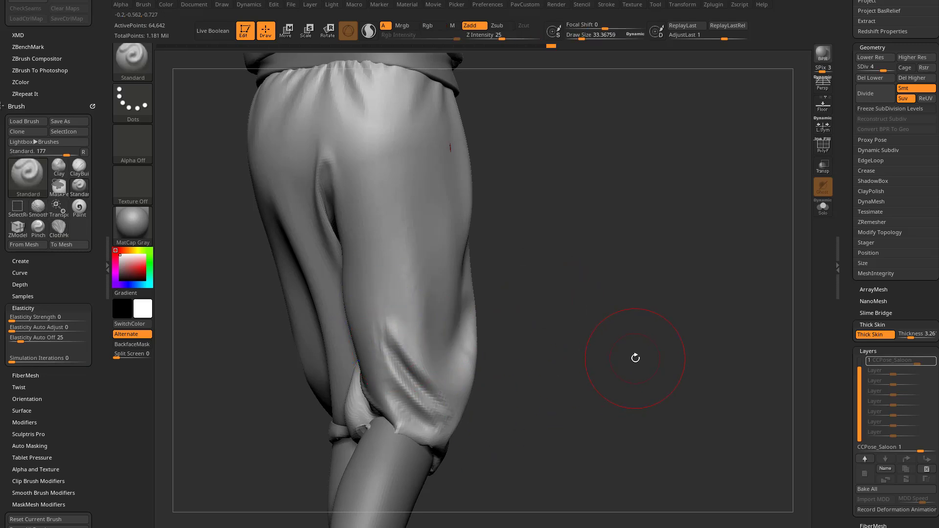
pyautogui.click(871, 335)
pyautogui.keyDown('alt'); pyautogui.moveTo(601, 255); pyautogui.dragTo(590, 289); pyautogui.keyUp('alt')
pyautogui.press('s')
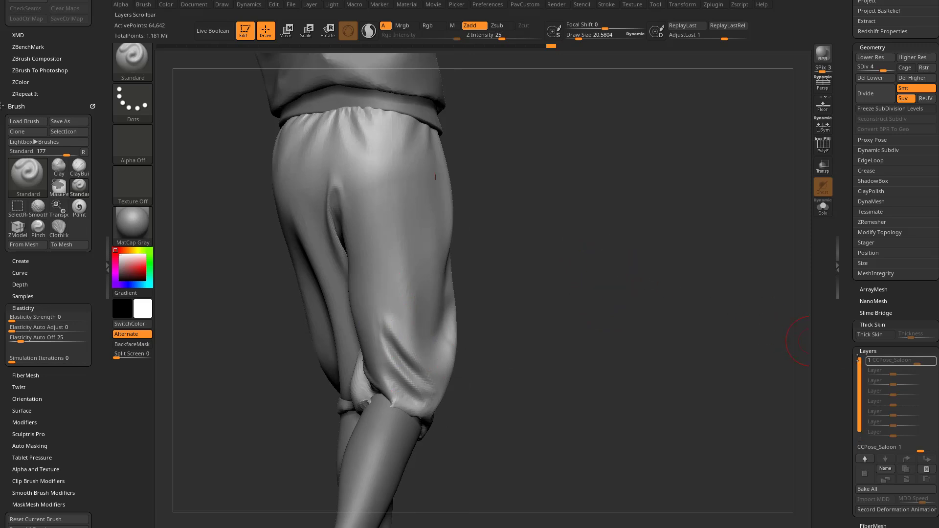
pyautogui.keyDown('shift'); pyautogui.moveTo(669, 255); pyautogui.dragTo(647, 324); pyautogui.keyUp('shift')
# Step: Store the sculpted changes to the Saloon pose by saving the current record in ZBrush Pose Tools
pyautogui.moveTo(847, 255); pyautogui.dragTo(848, 357)
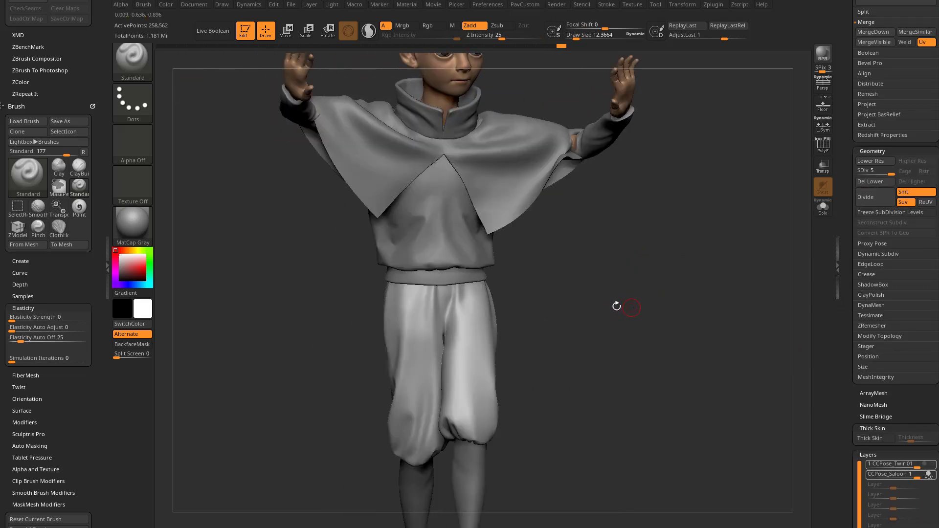
pyautogui.moveTo(96, 112)
pyautogui.mouseDown()
pyautogui.moveTo(81, 220)
pyautogui.moveTo(97, 123)
pyautogui.mouseUp()
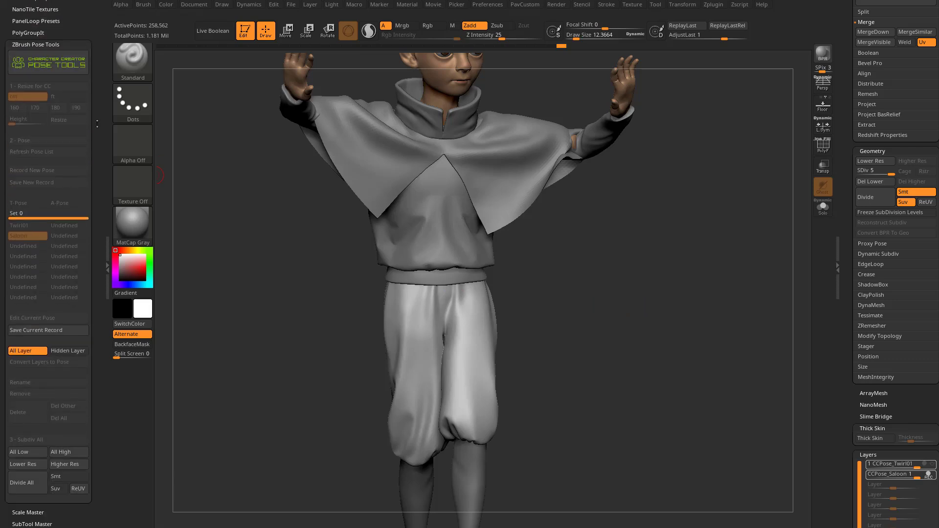
pyautogui.click(56, 331)
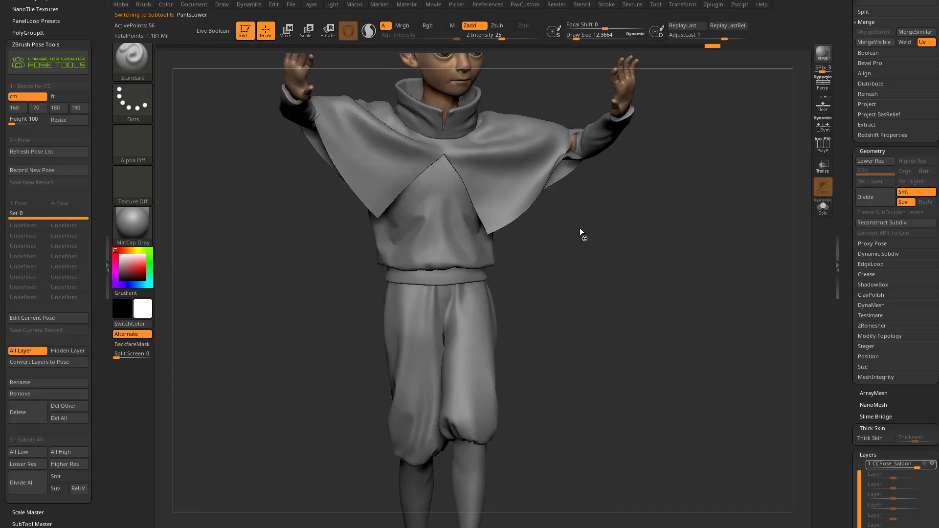
# Step: Display polypaint colours on all subtools and apply the SkinShade4 material to the character
pyautogui.moveTo(845, 187); pyautogui.dragTo(846, 334)
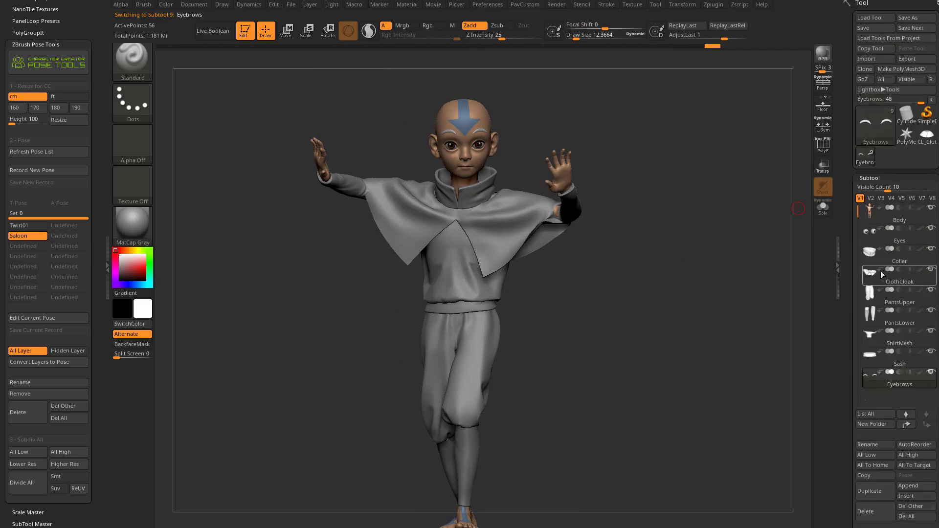
pyautogui.keyDown('shift'); pyautogui.click(920, 333); pyautogui.keyUp('shift')
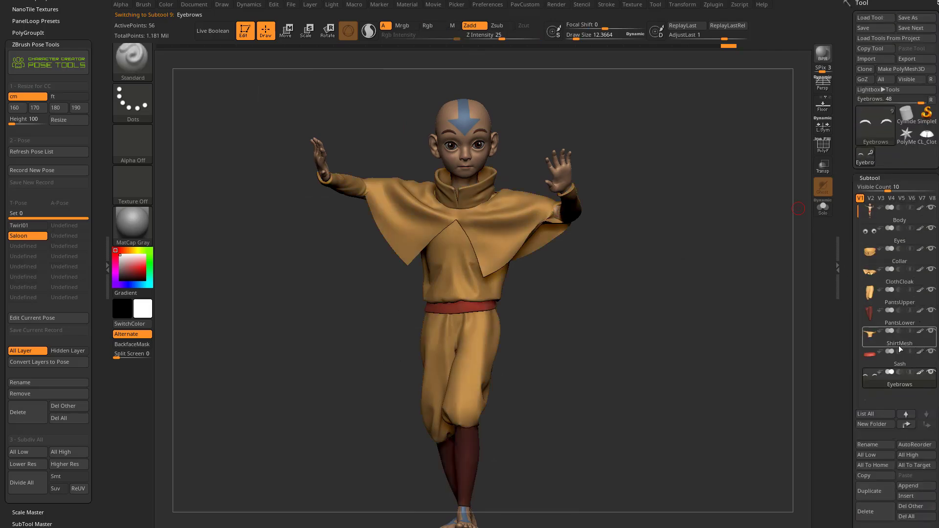
pyautogui.moveTo(578, 305); pyautogui.dragTo(599, 295)
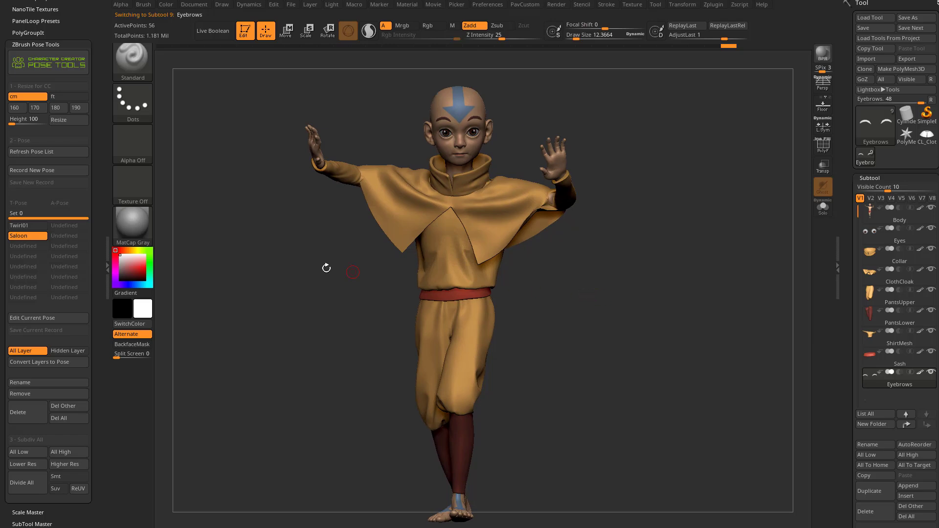
pyautogui.click(136, 221)
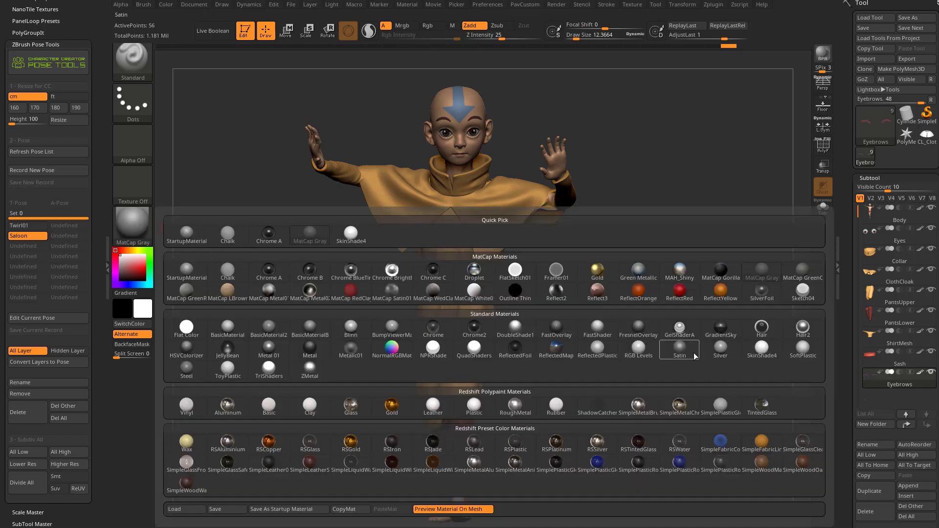
pyautogui.click(748, 350)
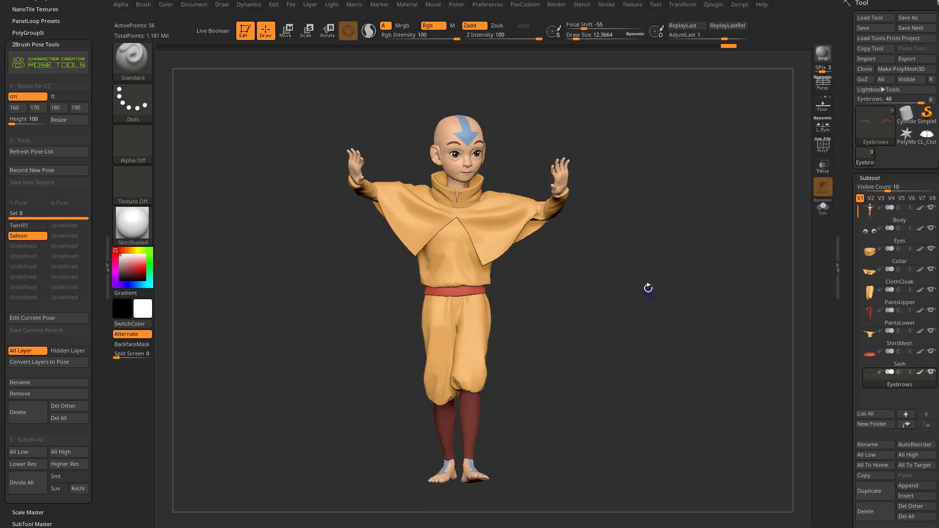
pyautogui.moveTo(650, 299); pyautogui.dragTo(645, 296)
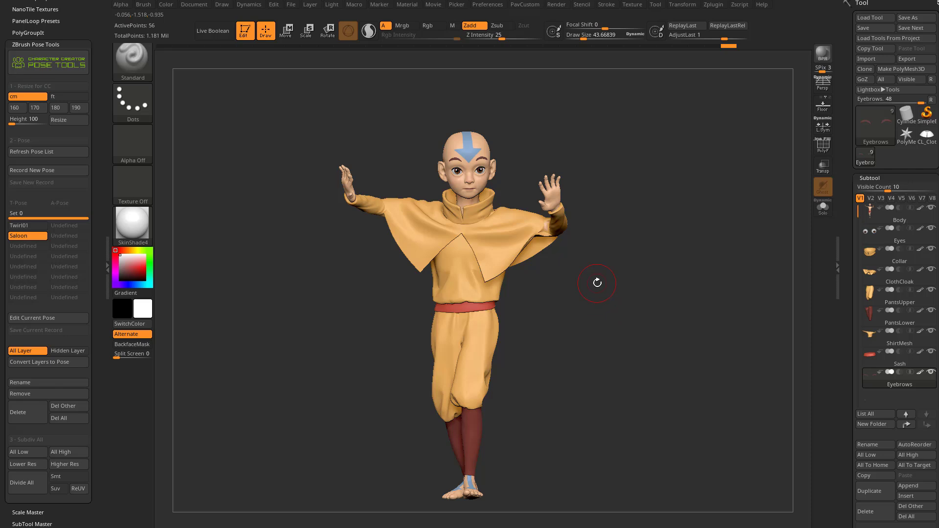
# Step: Switch the character to the recorded Twirl01 pose and adjust the brush draw size
pyautogui.click(27, 225)
pyautogui.moveTo(624, 211)
pyautogui.mouseDown()
pyautogui.moveTo(728, 262)
pyautogui.moveTo(417, 289)
pyautogui.moveTo(628, 254)
pyautogui.moveTo(611, 254)
pyautogui.mouseUp()
pyautogui.press('s')
pyautogui.moveTo(618, 254)
pyautogui.mouseDown()
pyautogui.moveTo(636, 254)
pyautogui.moveTo(632, 262)
pyautogui.mouseUp()
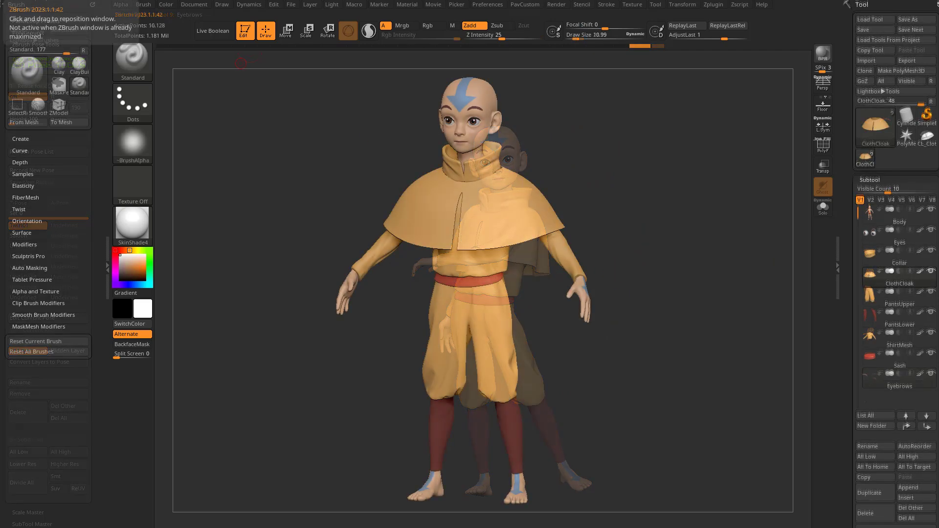
# Step: Lower the ClothCloak subtool to subdivision level 1 and show its polyframe
pyautogui.moveTo(687, 183); pyautogui.dragTo(699, 240)
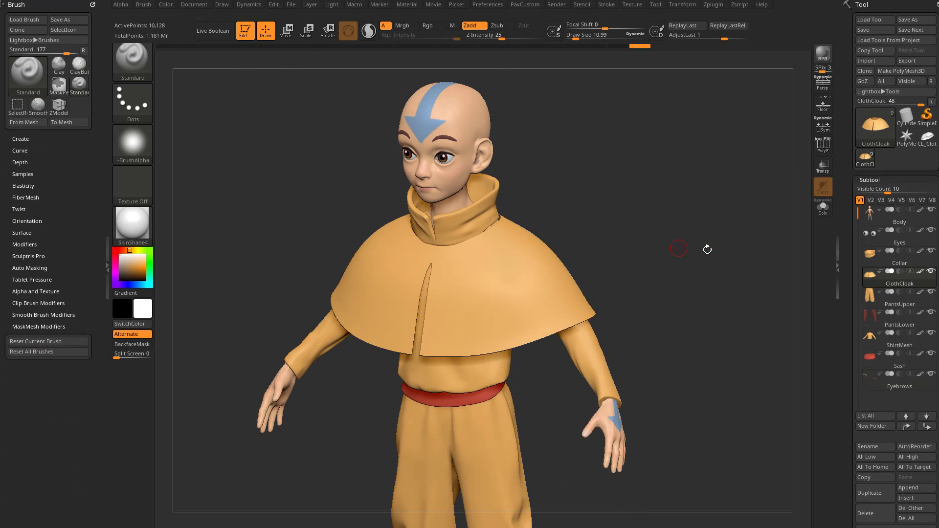
pyautogui.moveTo(849, 275); pyautogui.dragTo(851, 167)
pyautogui.keyDown('alt'); pyautogui.moveTo(724, 188); pyautogui.dragTo(736, 230); pyautogui.keyUp('alt')
pyautogui.moveTo(869, 411); pyautogui.dragTo(859, 411)
pyautogui.click(822, 144)
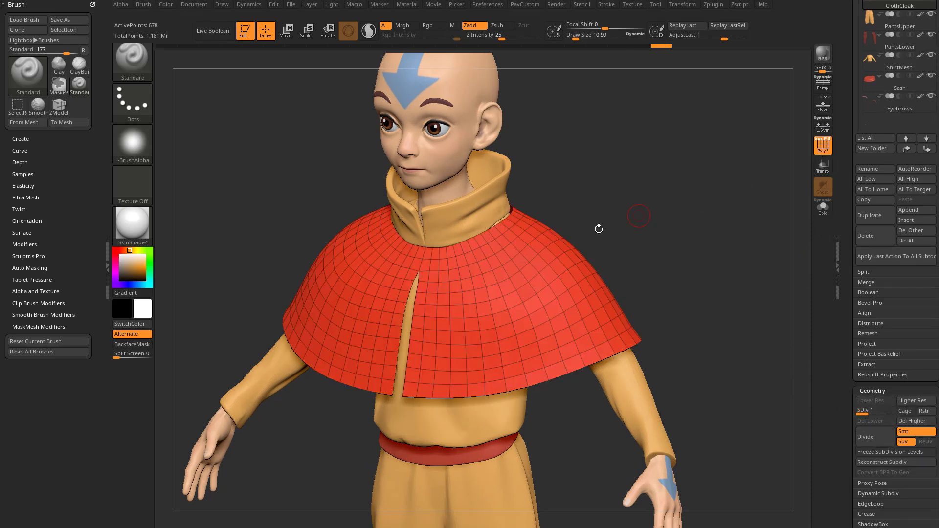
# Step: Raise the cloak to subdivision level 2 and delete the lower subdivision level beneath it
pyautogui.moveTo(610, 257); pyautogui.dragTo(682, 254)
pyautogui.moveTo(629, 237); pyautogui.dragTo(622, 251)
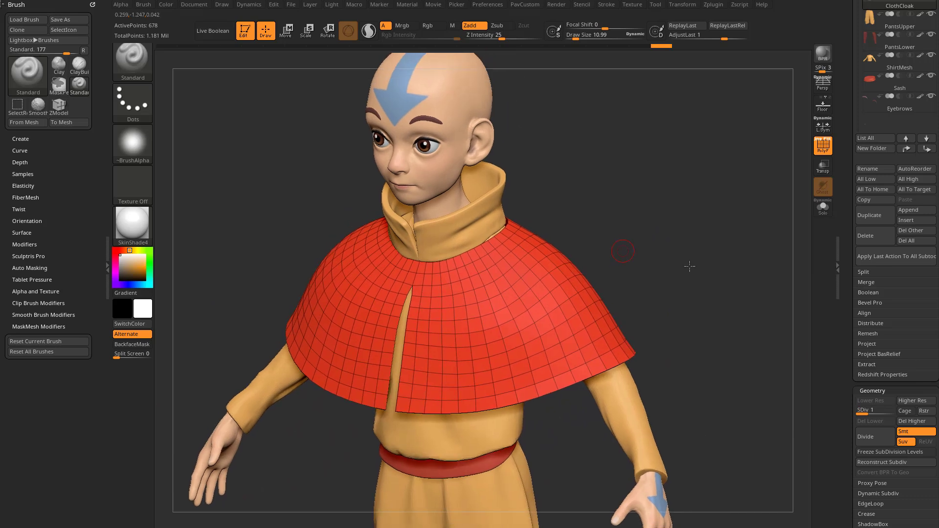
pyautogui.scroll(-3, 841, 275)
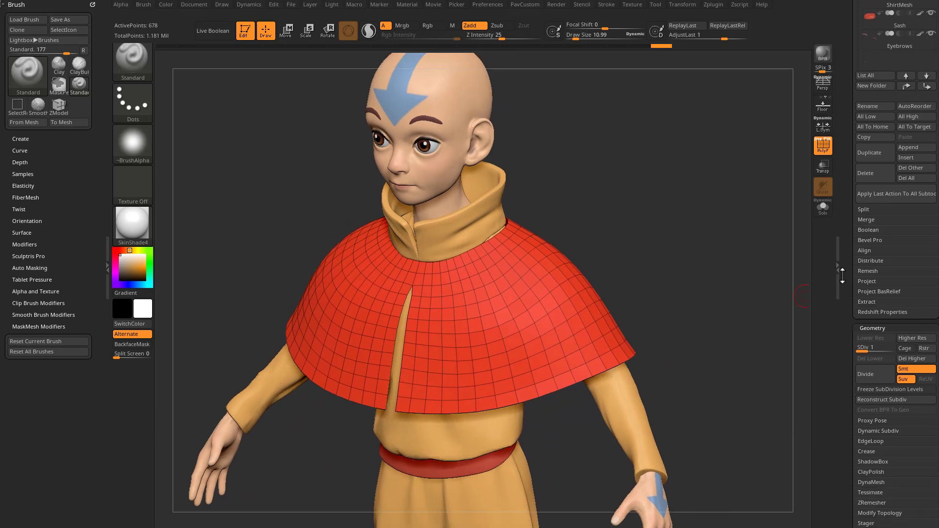
pyautogui.click(874, 347)
pyautogui.click(867, 358)
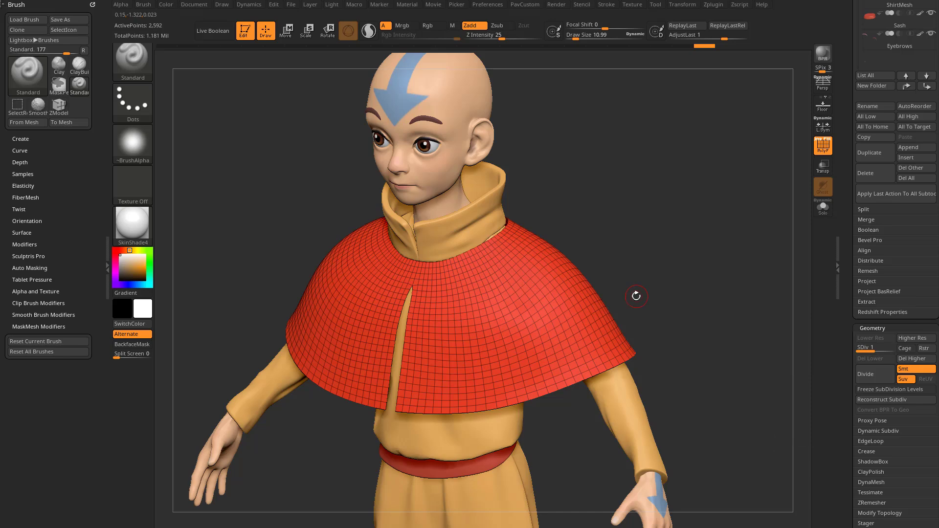
# Step: Hide the cloak's polyframe and send all subtools to Character Creator through GoZ
pyautogui.keyDown('alt'); pyautogui.moveTo(738, 277); pyautogui.dragTo(709, 260); pyautogui.keyUp('alt')
pyautogui.keyDown('shift'); pyautogui.moveTo(709, 260); pyautogui.dragTo(721, 242); pyautogui.keyUp('shift')
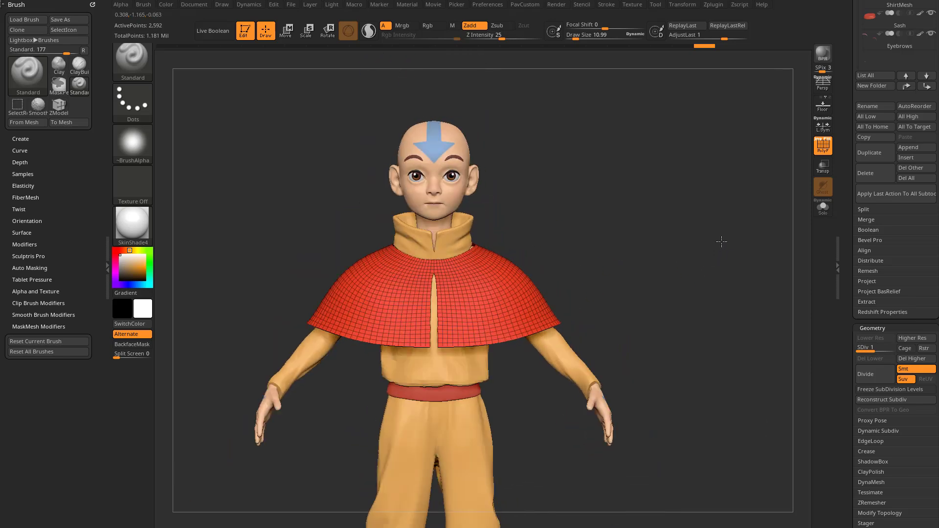
pyautogui.click(823, 146)
pyautogui.moveTo(848, 313); pyautogui.dragTo(859, 424)
pyautogui.moveTo(739, 386); pyautogui.dragTo(707, 265)
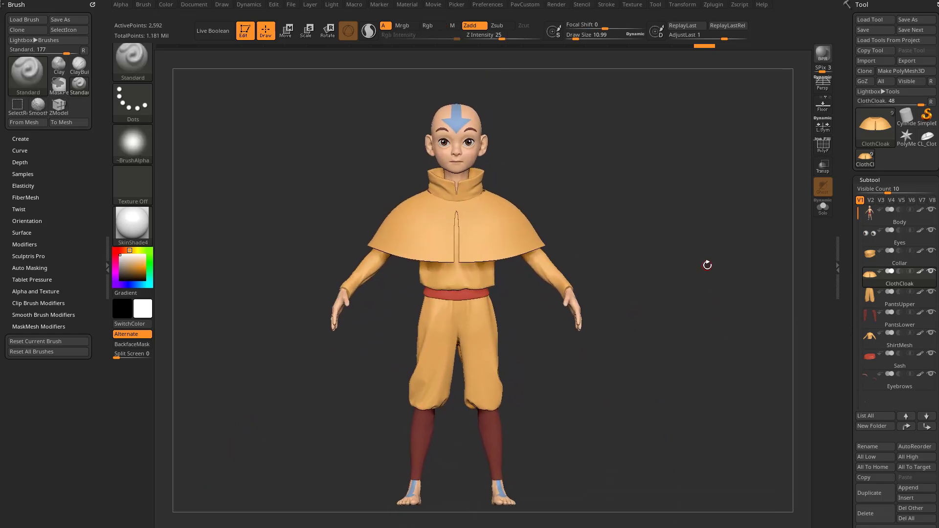
pyautogui.moveTo(707, 265); pyautogui.dragTo(688, 258)
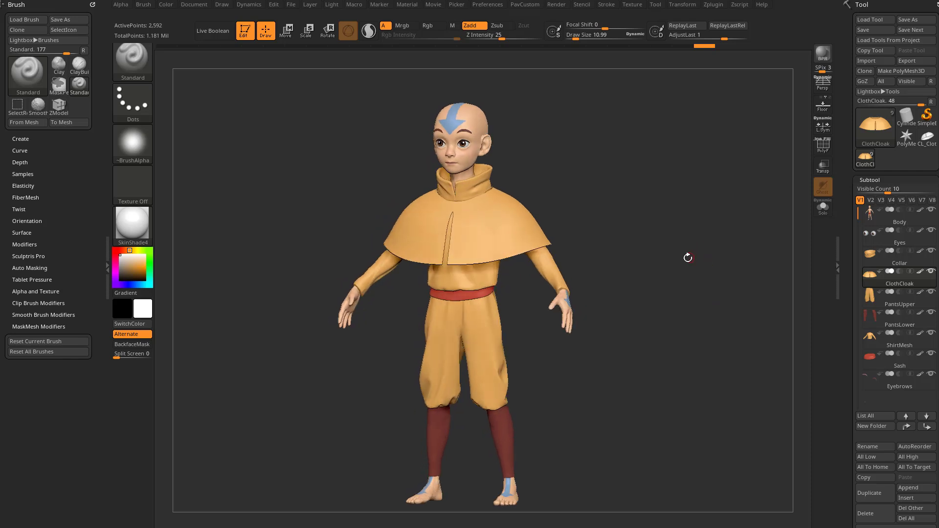
pyautogui.moveTo(611, 217); pyautogui.dragTo(619, 214)
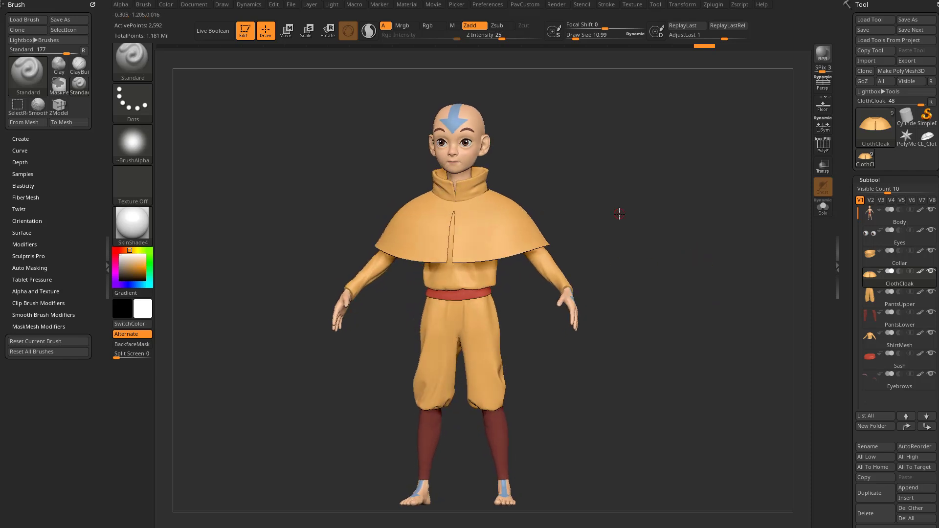
pyautogui.click(880, 81)
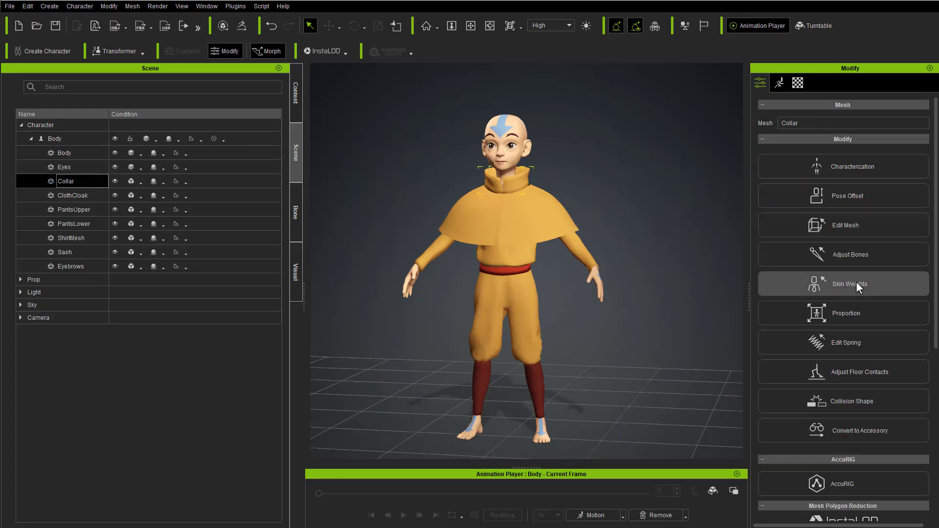
# Step: Review ClothCloak's skin weights in Character Creator and position the chest's Capsule(0) collision shape along the side of the torso
pyautogui.click(849, 283)
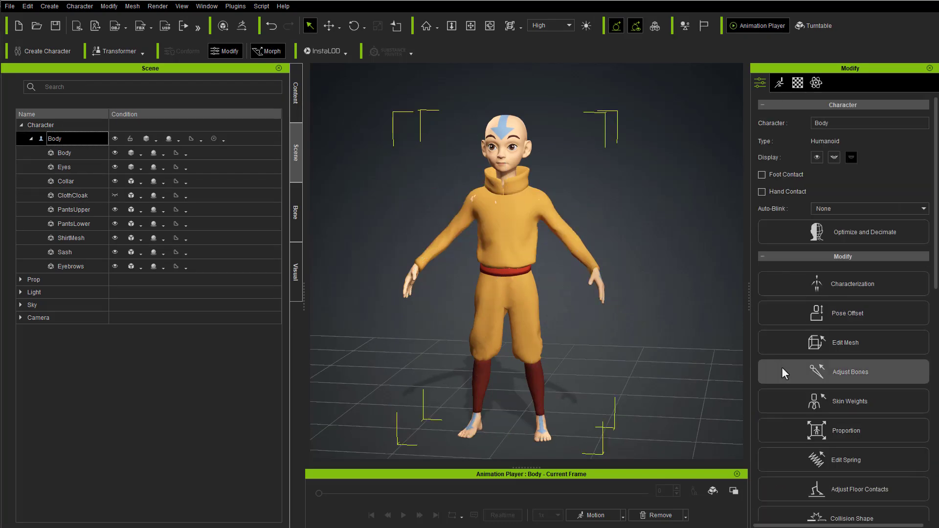
pyautogui.click(726, 370)
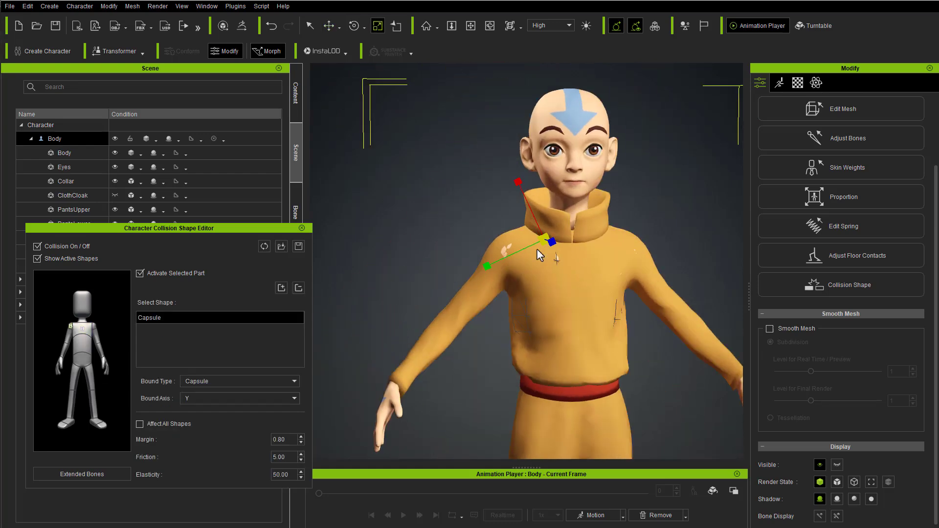
pyautogui.press('w')
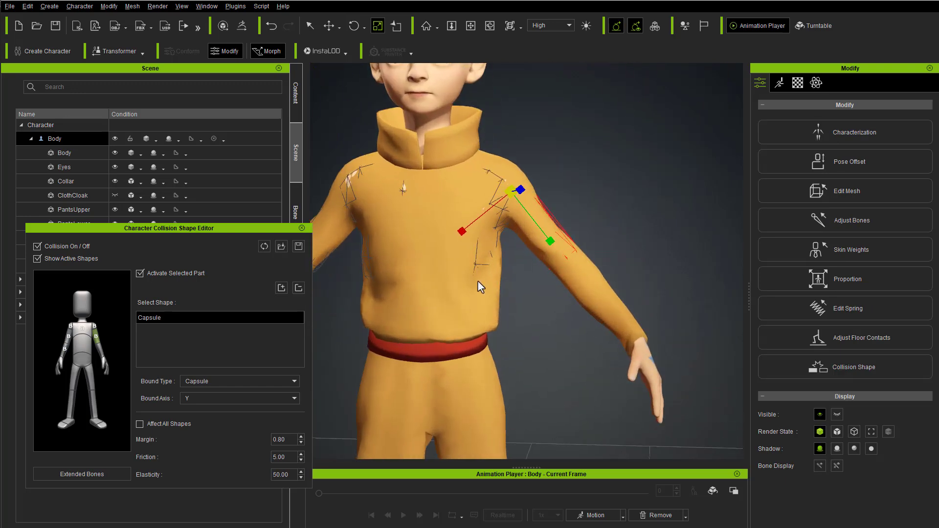
# Step: Activate a capsule collision shape on the character's left forearm
pyautogui.moveTo(478, 281); pyautogui.dragTo(415, 315, button='right')
pyautogui.click(101, 351)
pyautogui.scroll(-2, 442, 329)
pyautogui.click(140, 274)
pyautogui.moveTo(492, 320); pyautogui.dragTo(504, 341, button='right')
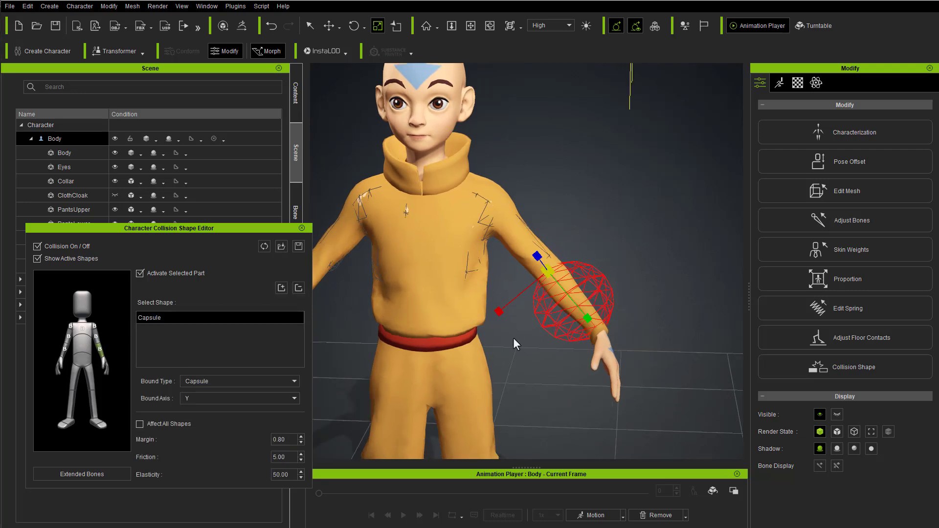
pyautogui.moveTo(573, 294); pyautogui.dragTo(482, 325, button='right')
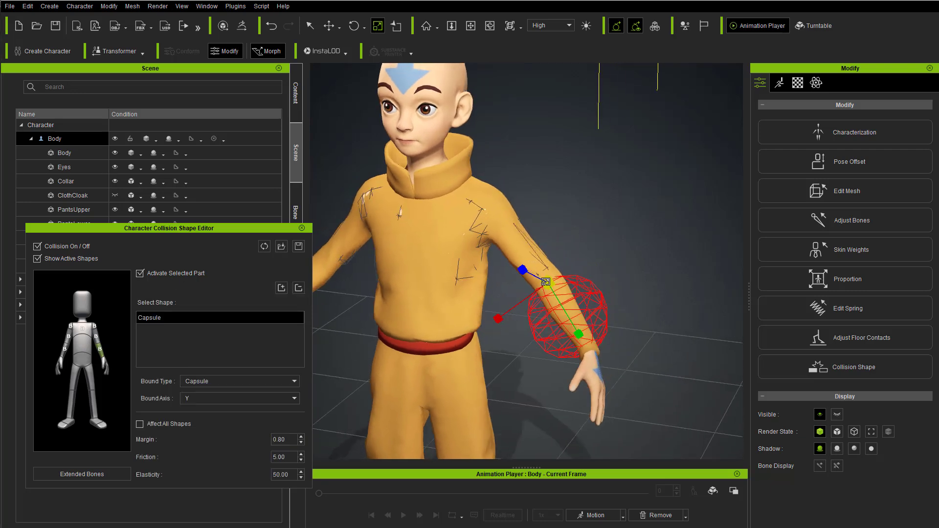
# Step: Scale and align the left forearm's collision capsule so it fits the shape of the lower arm
pyautogui.moveTo(499, 318); pyautogui.dragTo(521, 302)
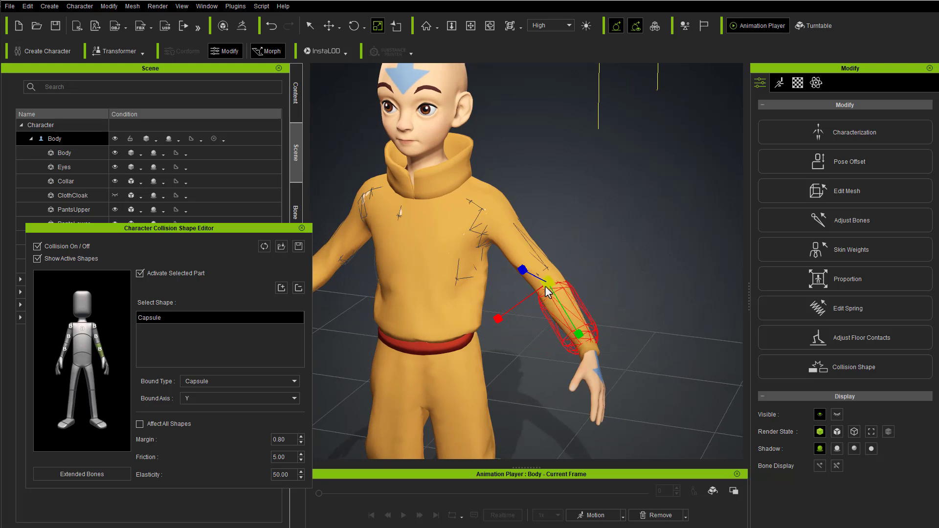
pyautogui.moveTo(565, 265); pyautogui.dragTo(629, 241, button='right')
pyautogui.press('e')
pyautogui.press('r')
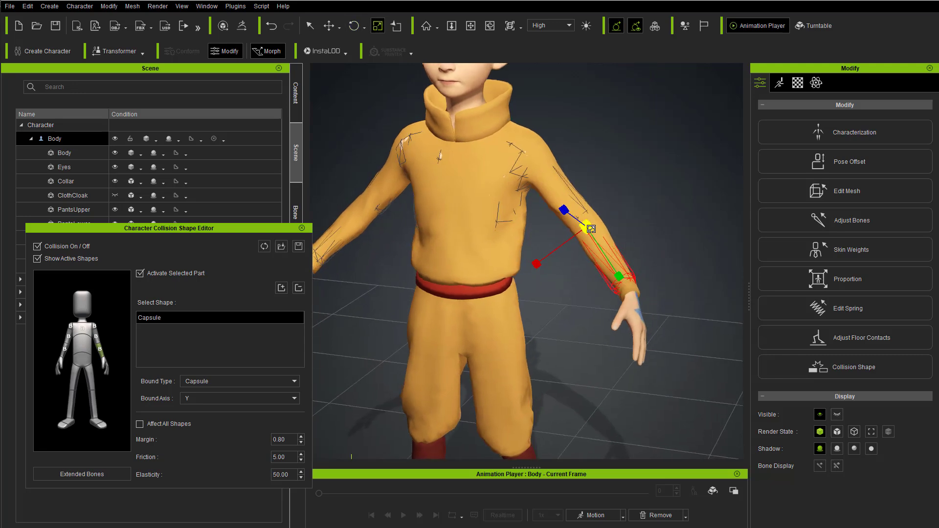
pyautogui.moveTo(627, 292); pyautogui.dragTo(636, 318, button='right')
pyautogui.scroll(-5, 605, 344)
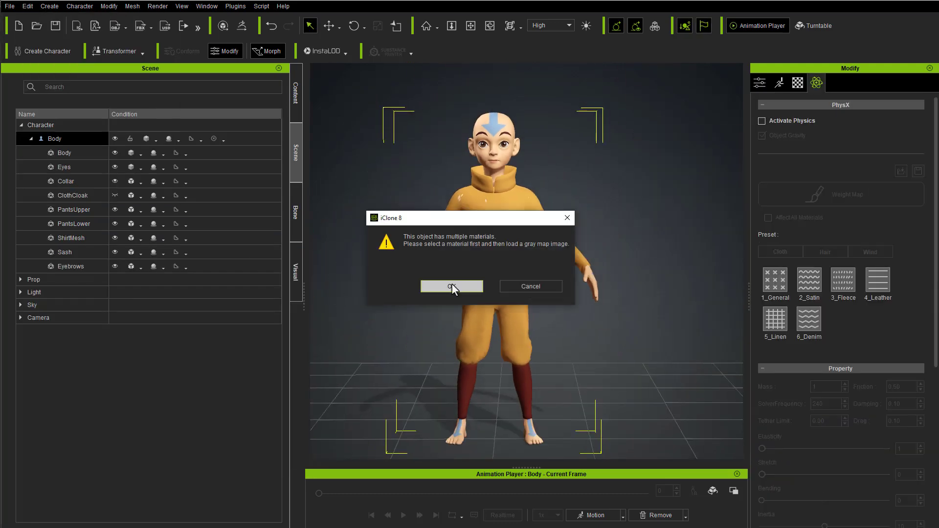
# Step: Open ClothCloak's physics weight map for editing and load the SpinAround_F motion onto the character
pyautogui.click(451, 286)
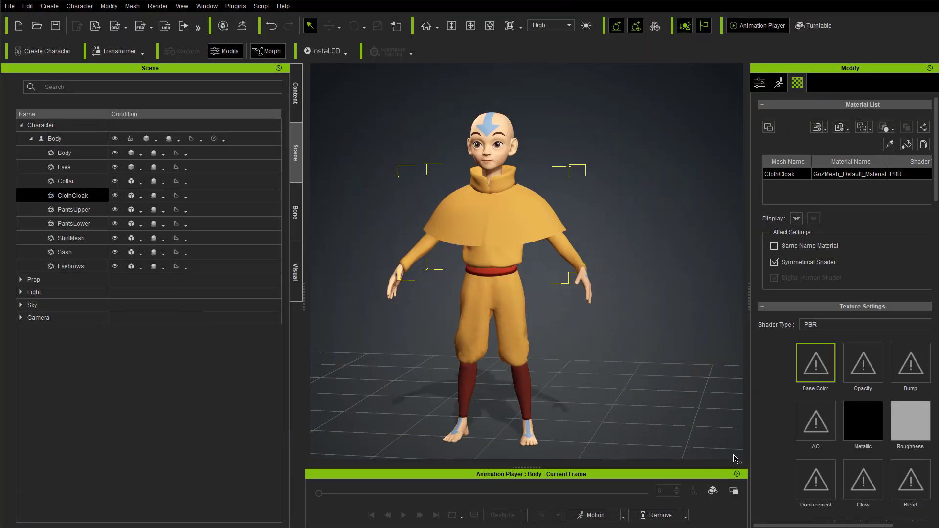
pyautogui.click(622, 515)
pyautogui.moveTo(608, 324); pyautogui.dragTo(593, 309, button='right')
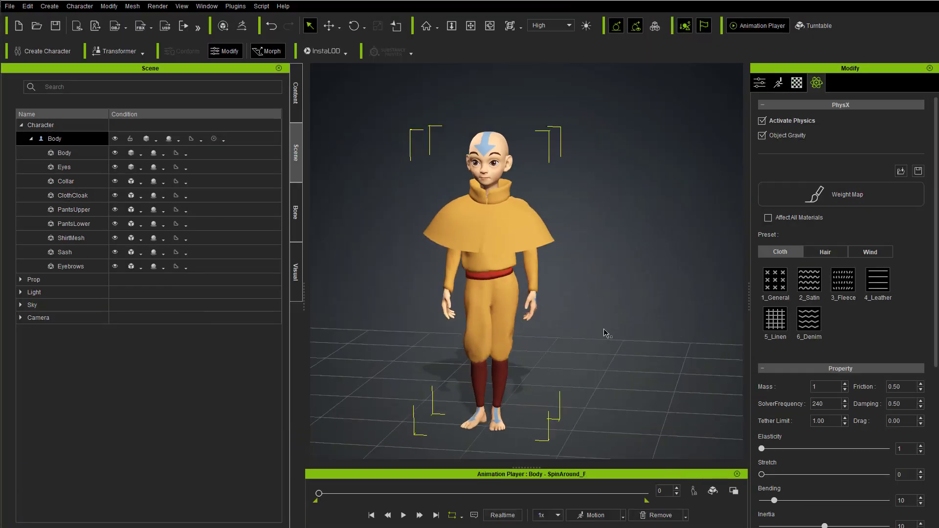
pyautogui.scroll(2, 522, 257)
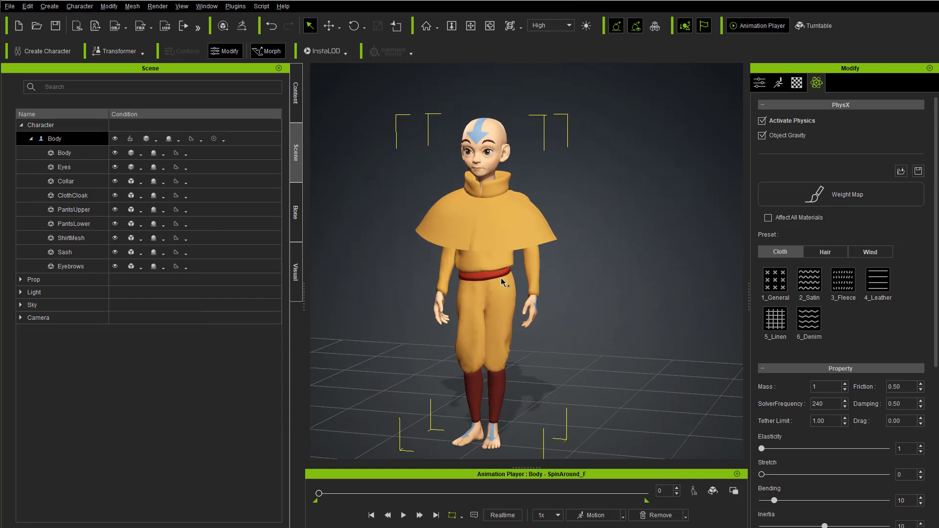
pyautogui.moveTo(500, 277); pyautogui.dragTo(520, 275, button='right')
# Step: Play the SpinAround_F motion to check the cloak simulation and return to frame 0
pyautogui.click(403, 518)
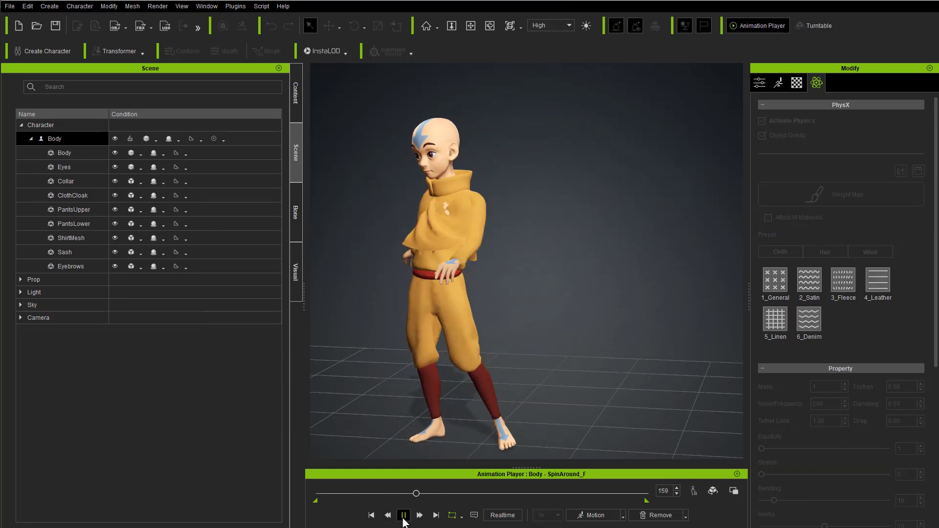
pyautogui.click(402, 515)
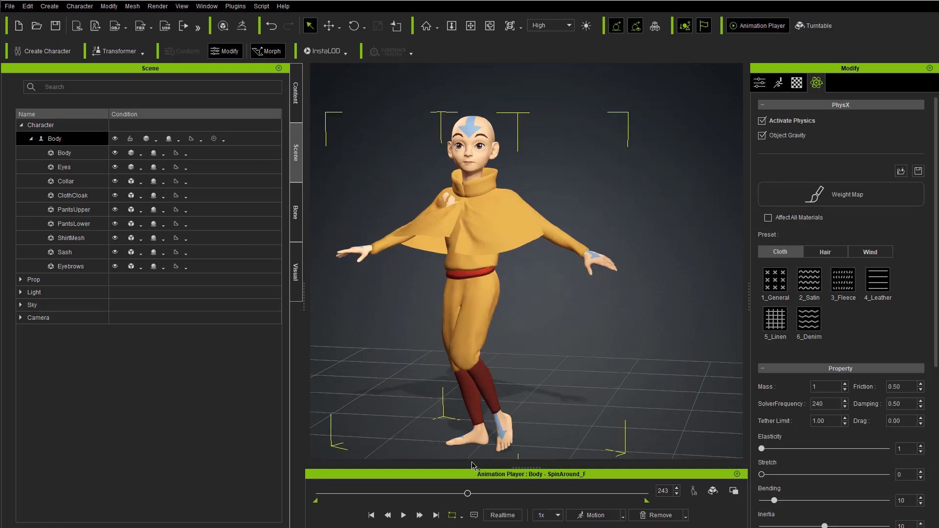
pyautogui.moveTo(466, 494); pyautogui.dragTo(312, 497)
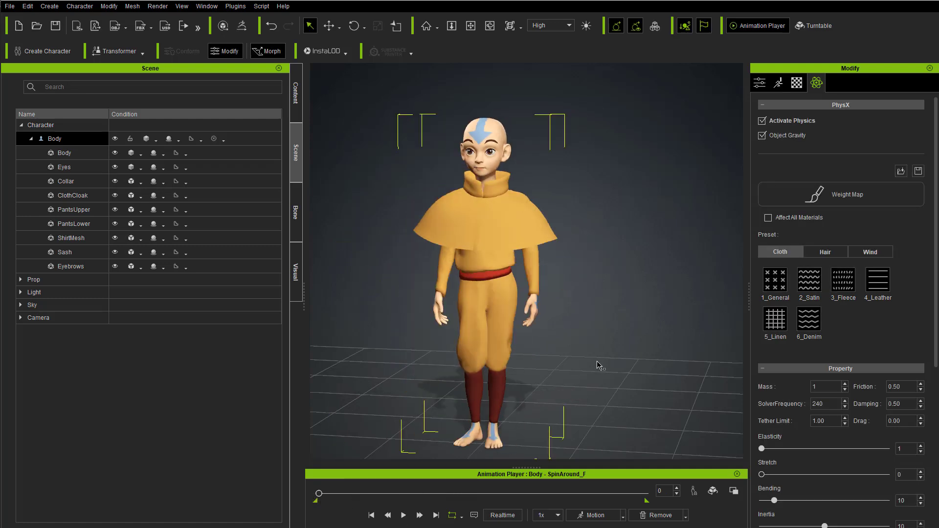
# Step: Review the cloak's PhysX property and collision settings and replay the spin motion from the start
pyautogui.scroll(-5, 911, 263)
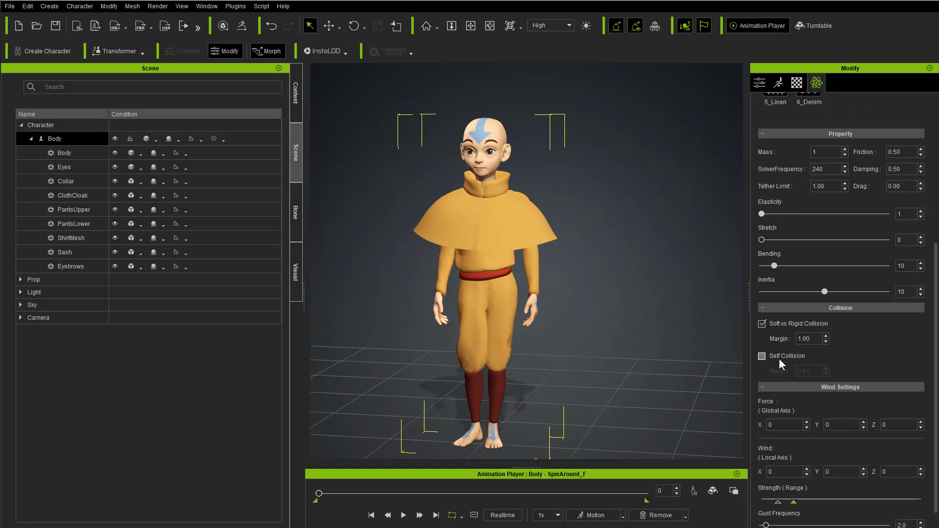
pyautogui.scroll(4, 778, 357)
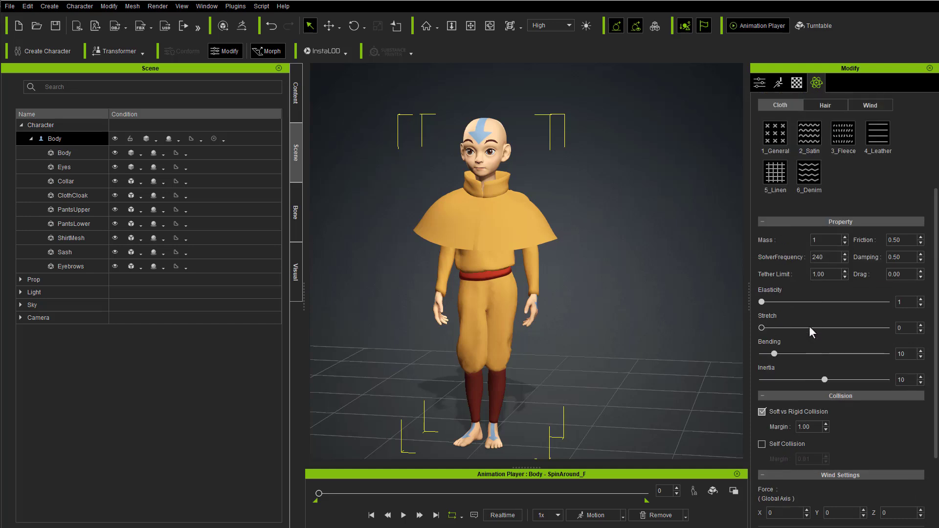
pyautogui.click(404, 516)
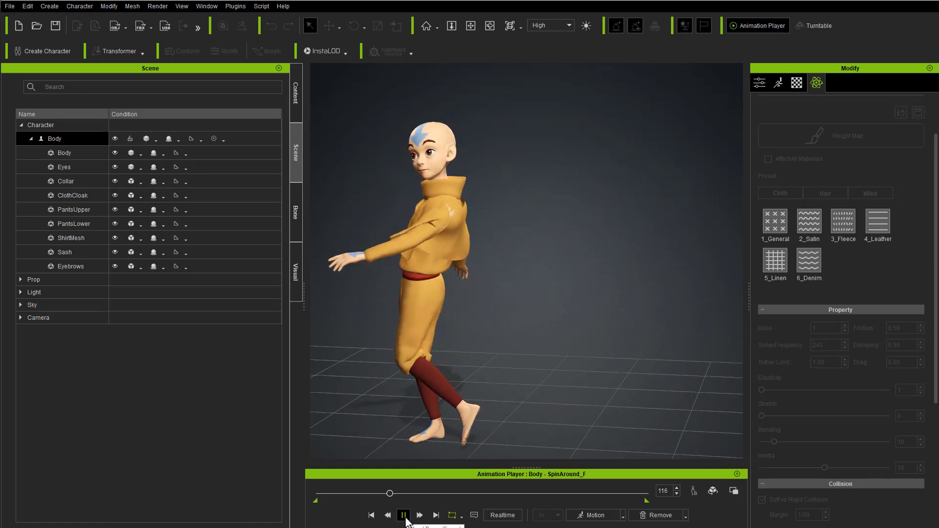
pyautogui.click(404, 514)
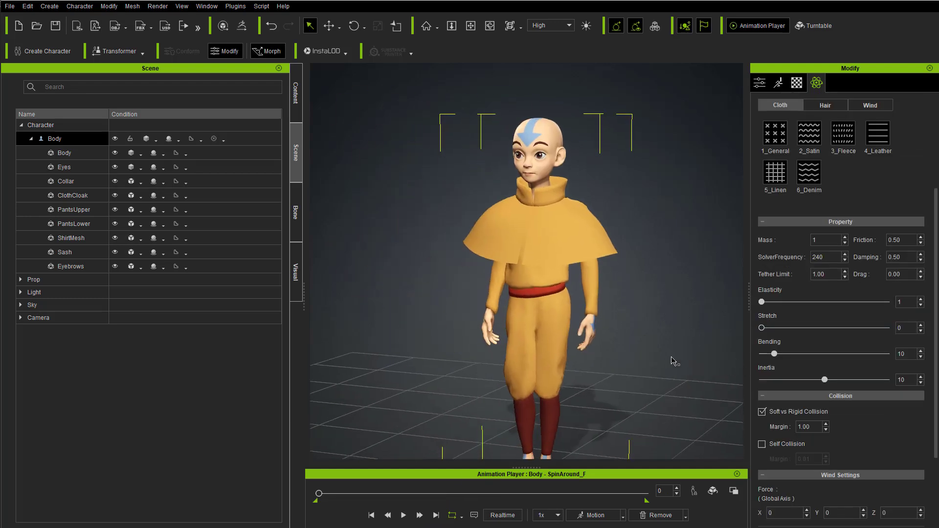
pyautogui.moveTo(690, 366); pyautogui.dragTo(640, 328, button='middle')
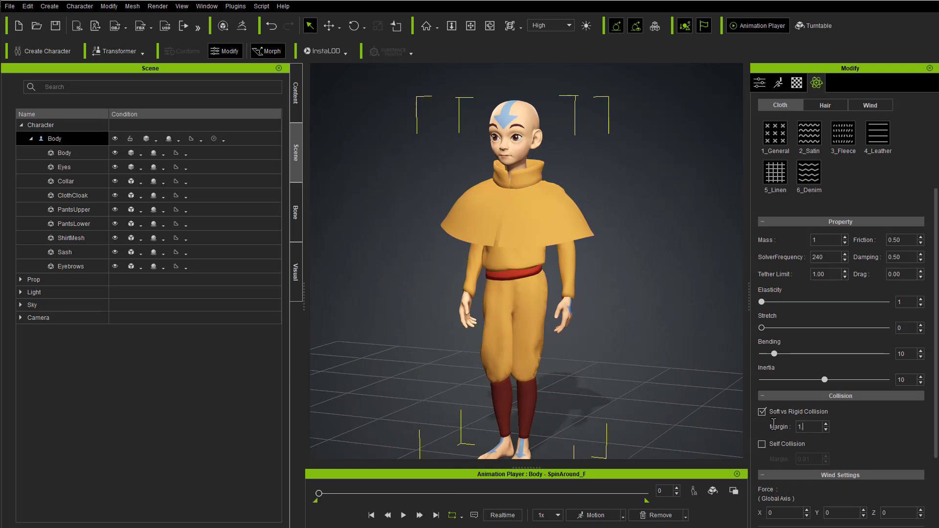
# Step: Play the SpinAround_F motion, check the cloak from several angles, and scrub the timeline to frame 232
pyautogui.click(403, 516)
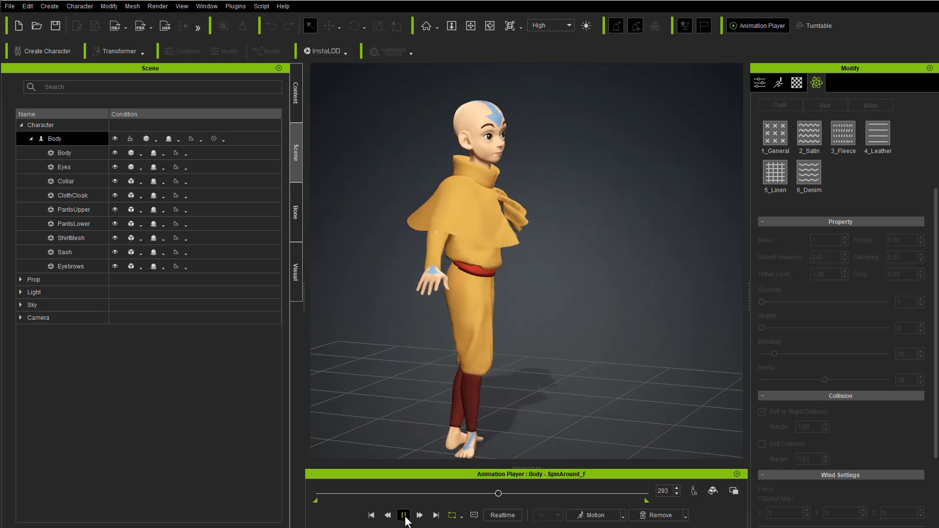
pyautogui.click(403, 516)
pyautogui.moveTo(488, 236); pyautogui.dragTo(563, 279, button='right')
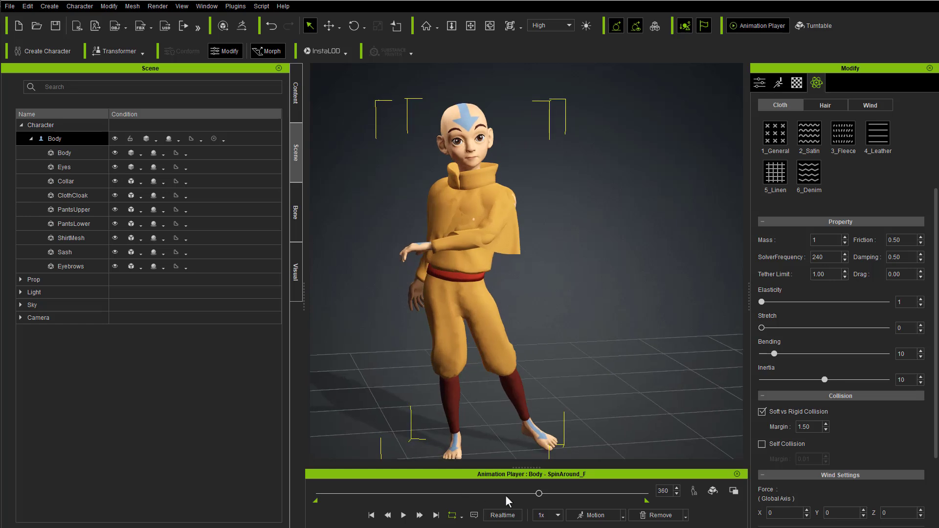
pyautogui.moveTo(536, 494); pyautogui.dragTo(461, 498)
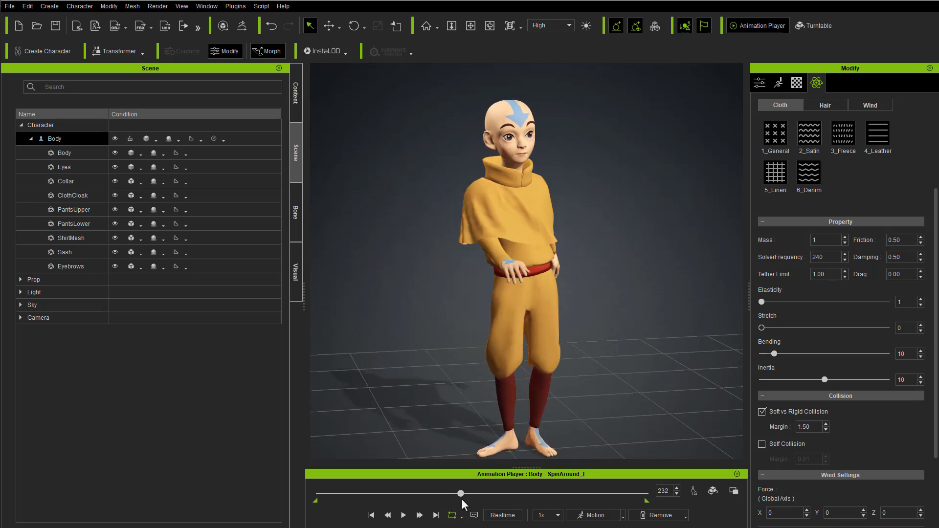
pyautogui.click(528, 320)
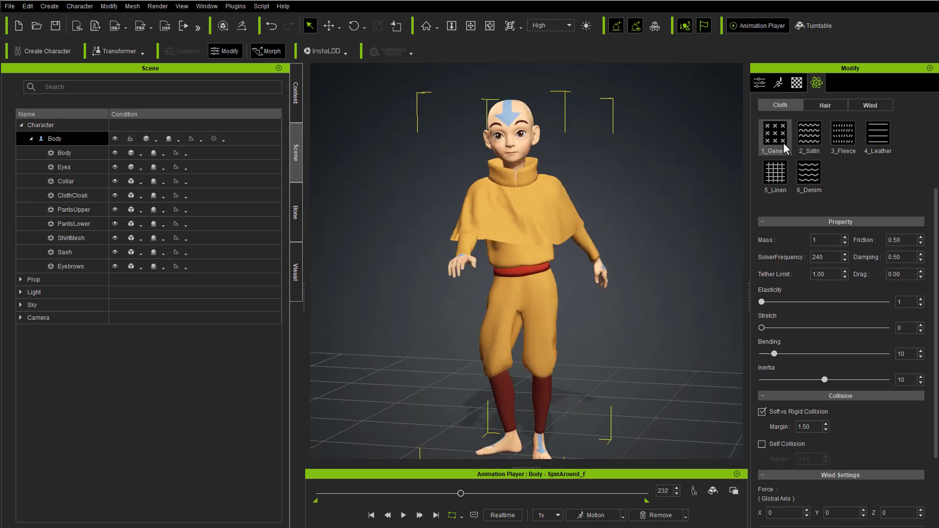
# Step: Try the General, Satin and Fleece cloth presets on the cloak and settle on the 4_Leather preset
pyautogui.scroll(1, 791, 139)
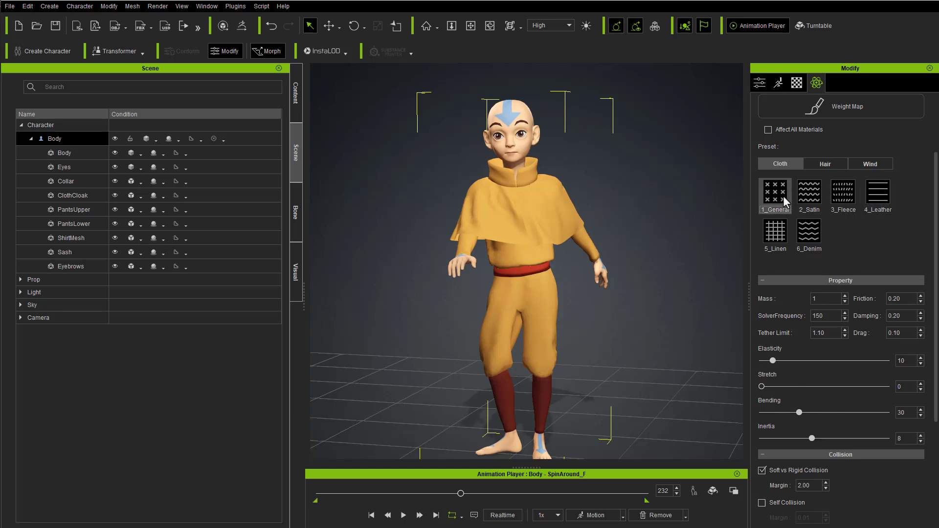
pyautogui.click(812, 196)
pyautogui.click(838, 198)
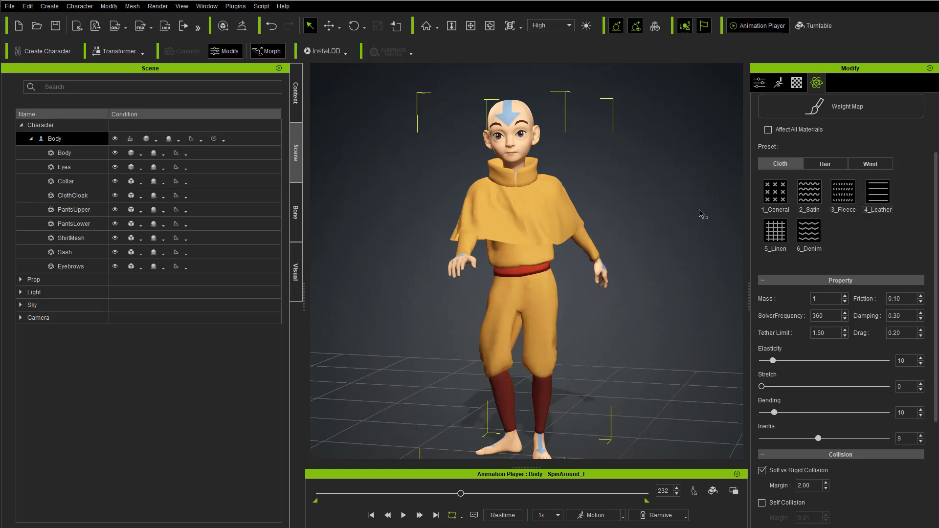
pyautogui.keyDown('alt'); pyautogui.moveTo(655, 224); pyautogui.dragTo(673, 246, button='right'); pyautogui.keyUp('alt')
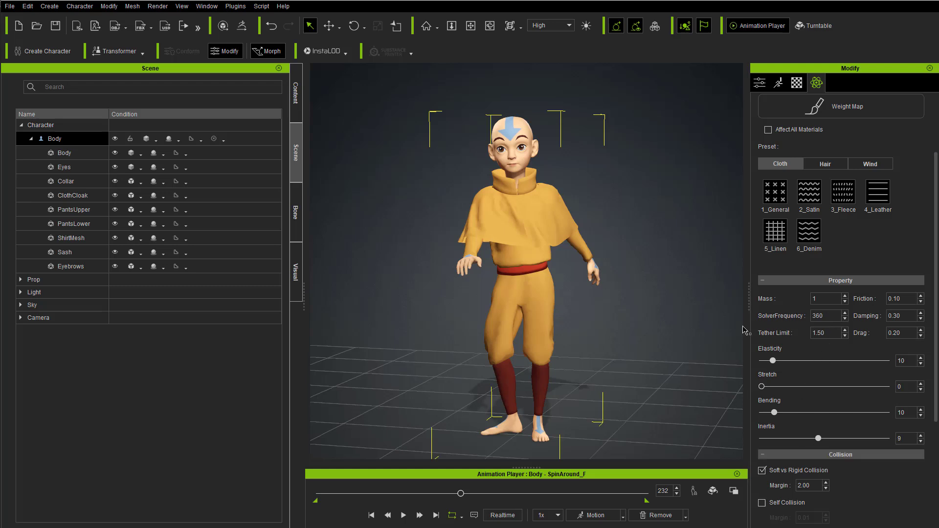
# Step: Rewind SpinAround_F to frame 0 and replay the spin to check the cloak with the leather preset
pyautogui.moveTo(455, 494); pyautogui.dragTo(306, 502)
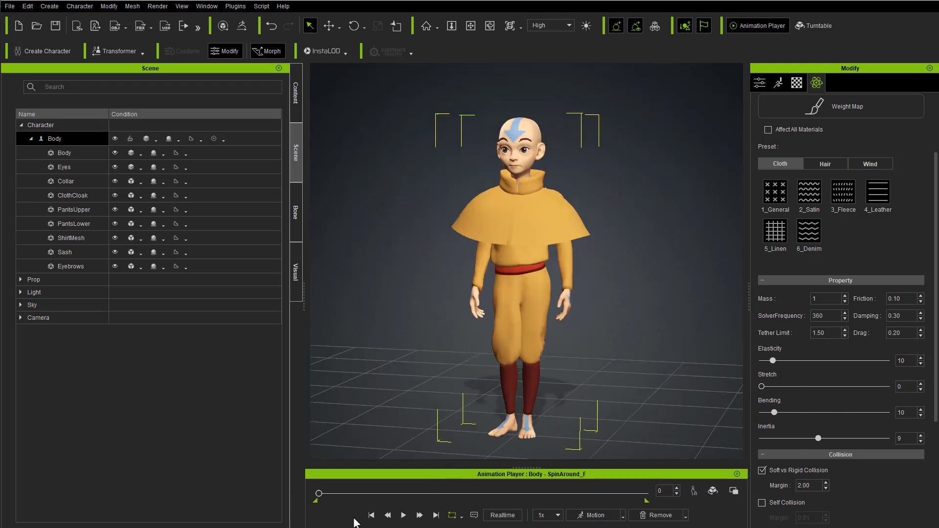
pyautogui.click(404, 519)
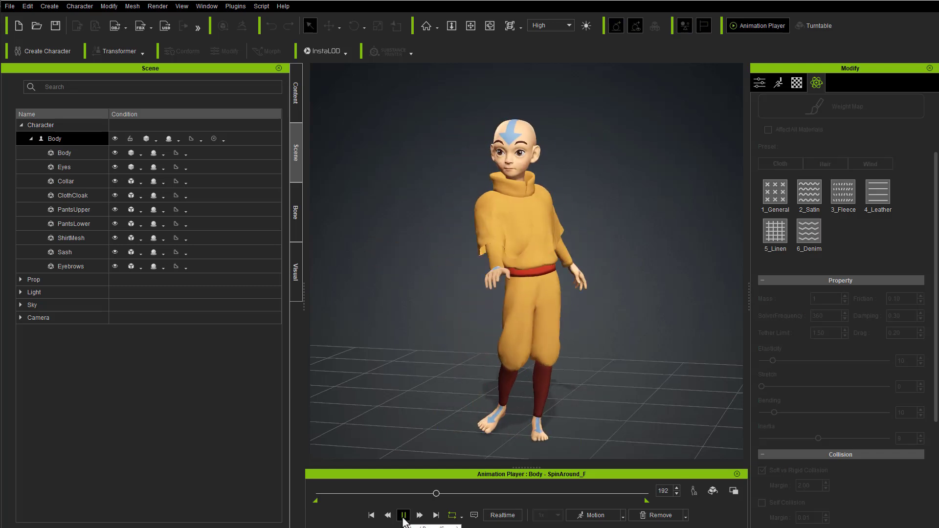
pyautogui.click(404, 516)
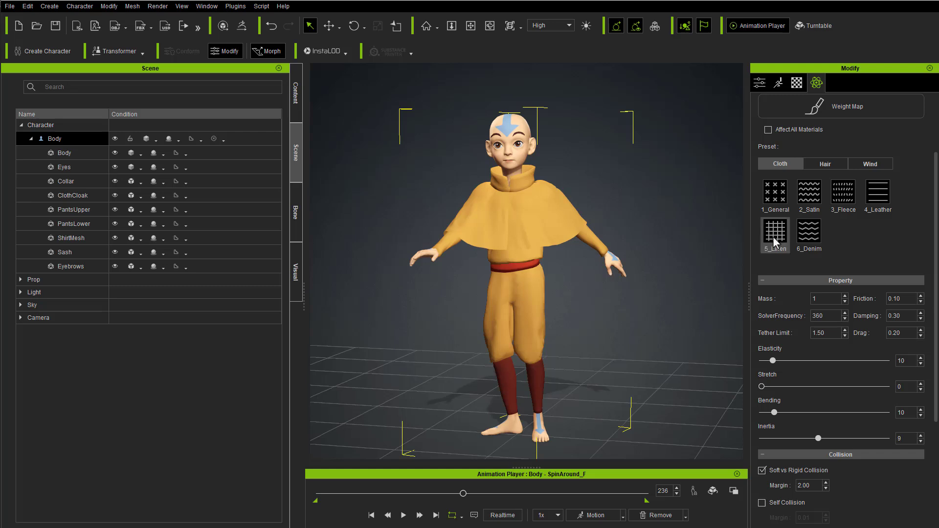
# Step: Examine the Hair and Wind physics presets and the wind force settings, and return to the Cloth presets
pyautogui.click(815, 164)
pyautogui.click(870, 165)
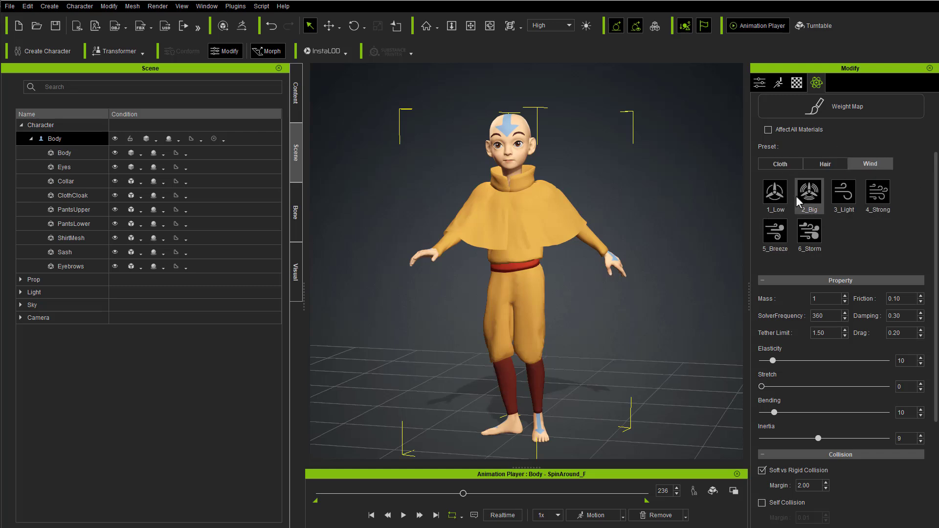
pyautogui.moveTo(936, 187); pyautogui.dragTo(929, 294)
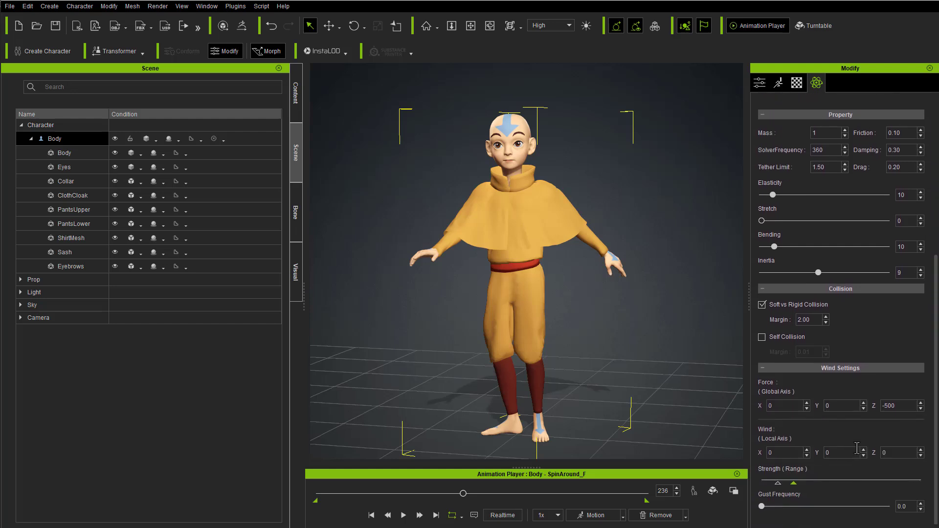
pyautogui.moveTo(935, 329); pyautogui.dragTo(933, 229)
pyautogui.keyDown('alt'); pyautogui.moveTo(643, 259); pyautogui.dragTo(599, 327); pyautogui.keyUp('alt')
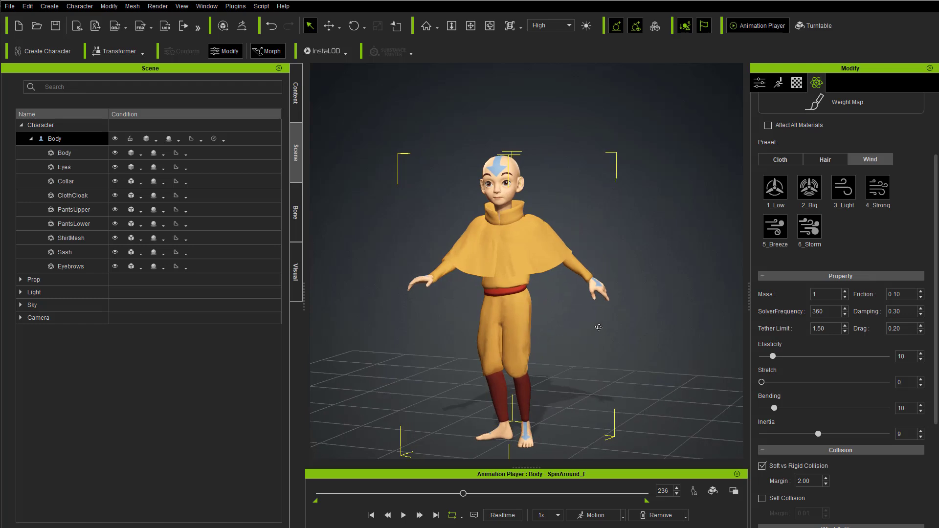
pyautogui.click(781, 160)
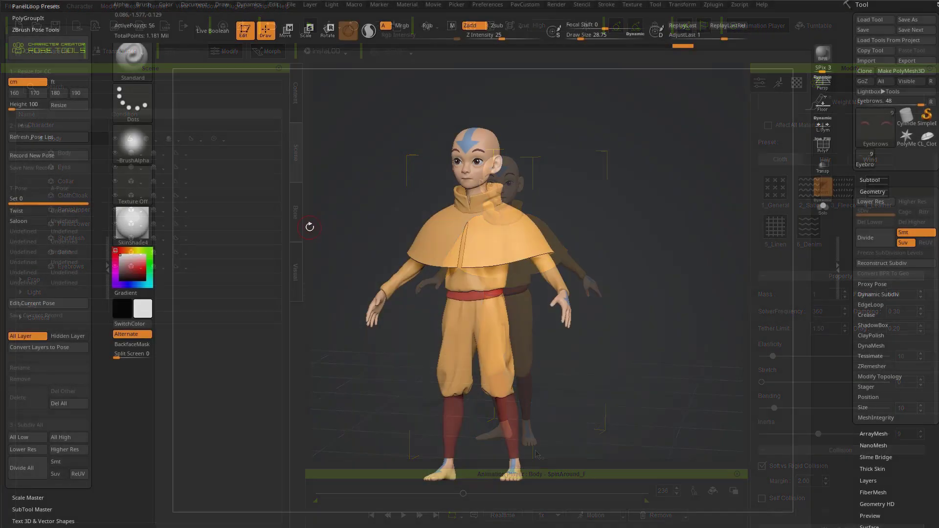
# Step: Switch to ZBrush and alternate between the Twist, Saloon and Untitled Layer poses to compare the character's poses
pyautogui.click(24, 211)
pyautogui.click(22, 222)
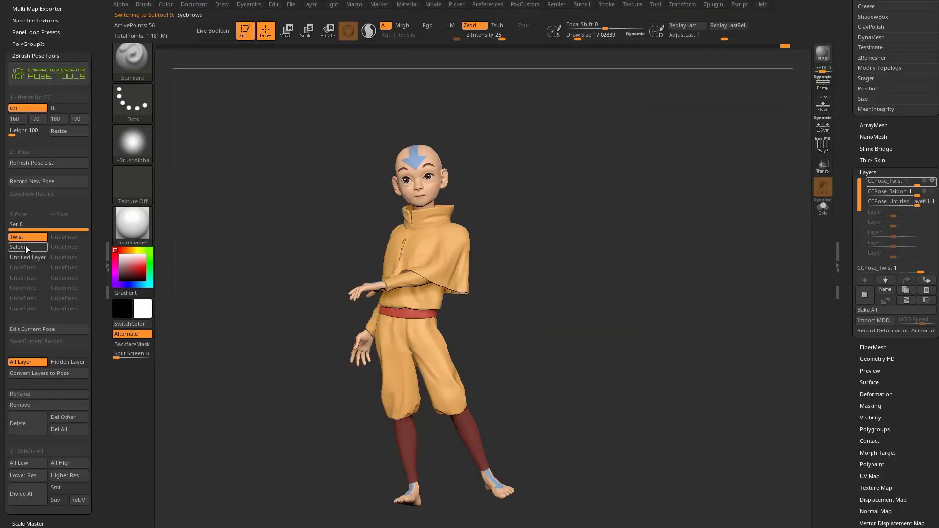
pyautogui.click(26, 247)
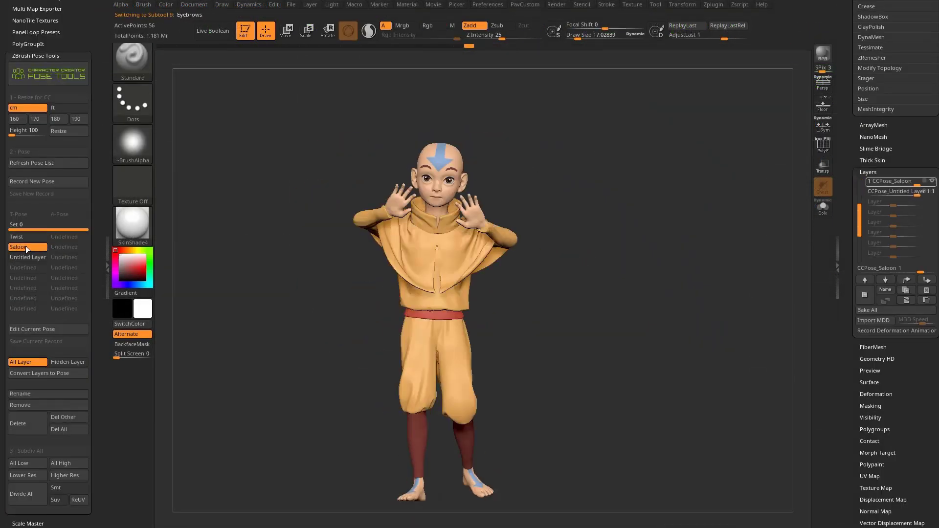
pyautogui.click(19, 256)
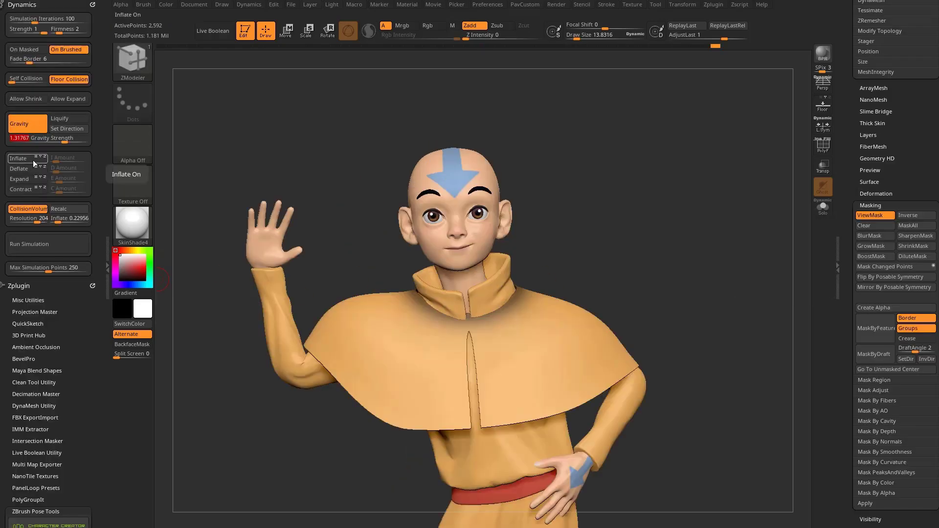
pyautogui.click(29, 245)
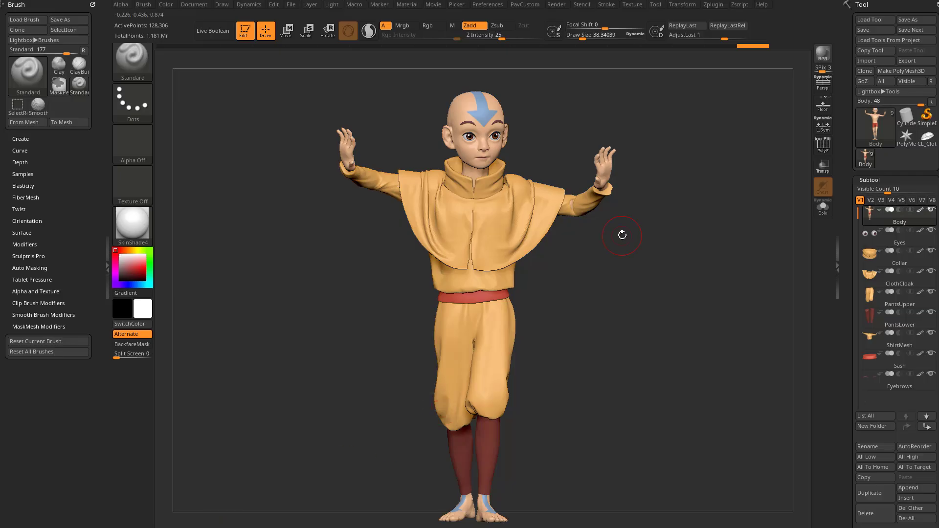
# Step: Dock the Zplugin palette in the side tray and expand the ZBrush Pose Tools plugin
pyautogui.moveTo(621, 235); pyautogui.dragTo(716, 162)
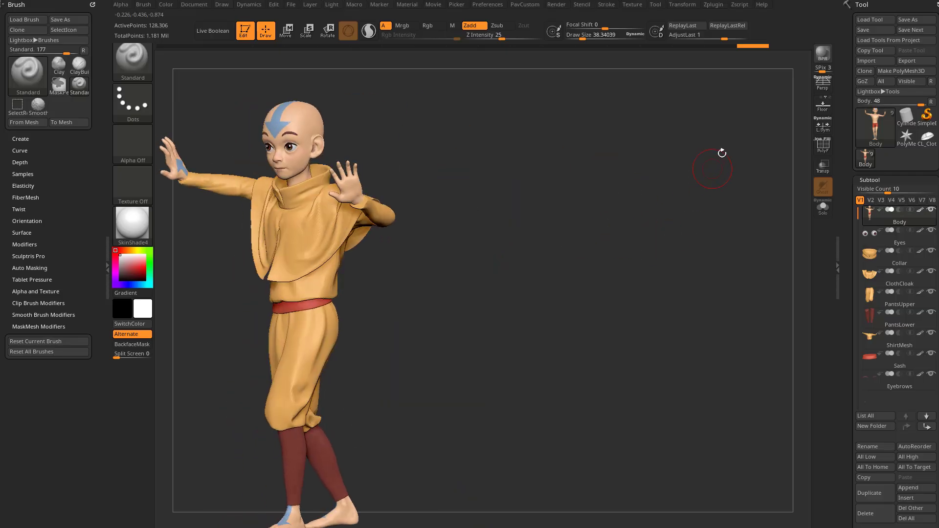
pyautogui.click(713, 4)
pyautogui.moveTo(705, 6); pyautogui.dragTo(35, 277)
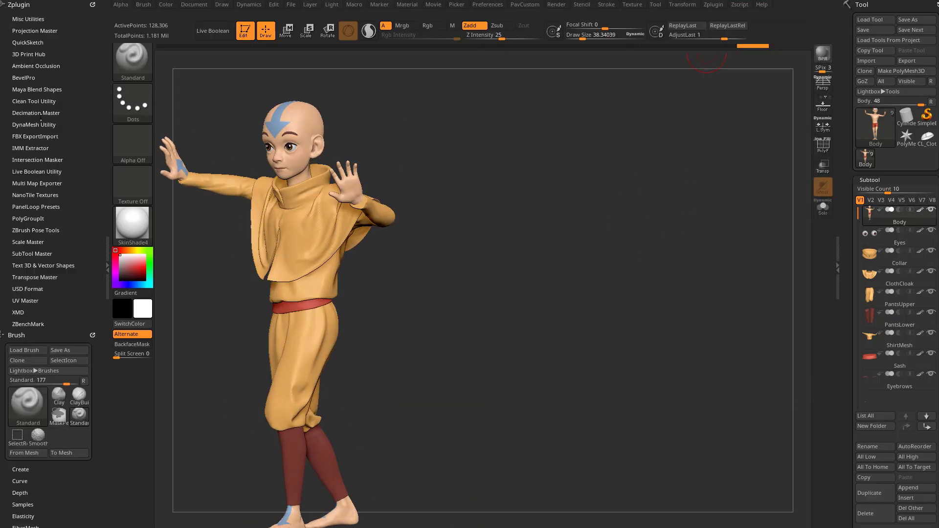
pyautogui.click(36, 230)
# Step: Switch the character to Pose 1 and examine the simulated cloak from the front, side and back
pyautogui.moveTo(570, 171); pyautogui.dragTo(635, 214)
pyautogui.click(38, 255)
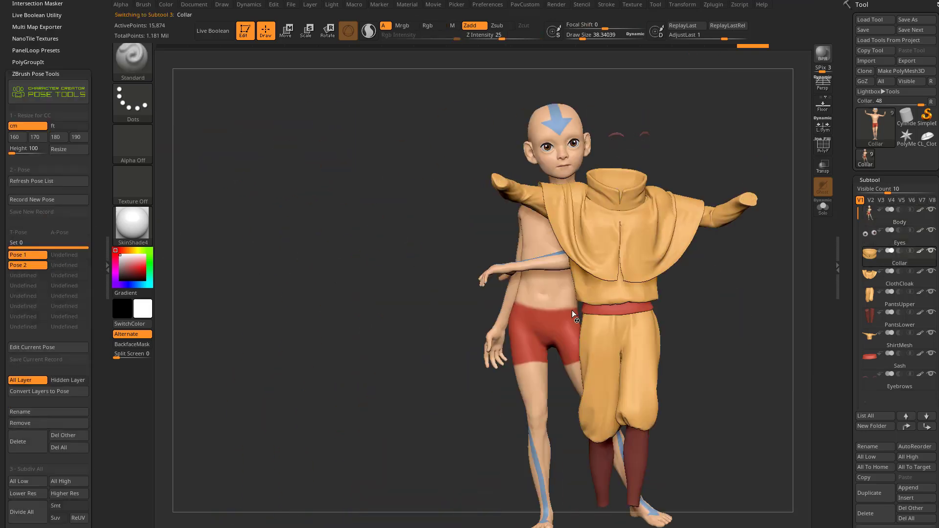
pyautogui.moveTo(684, 212); pyautogui.dragTo(650, 267)
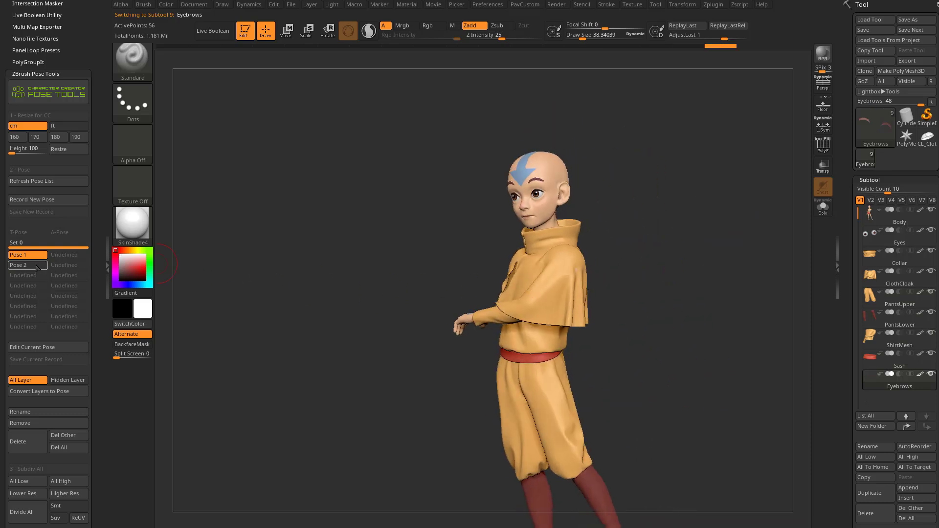
pyautogui.moveTo(619, 235)
pyautogui.mouseDown()
pyautogui.moveTo(610, 243)
pyautogui.moveTo(631, 251)
pyautogui.moveTo(653, 318)
pyautogui.mouseUp()
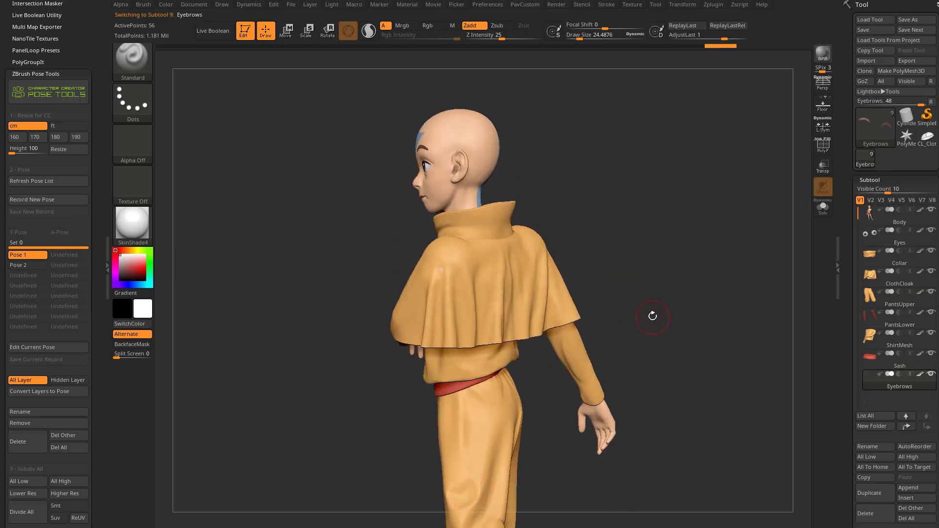
pyautogui.moveTo(630, 282); pyautogui.dragTo(756, 259)
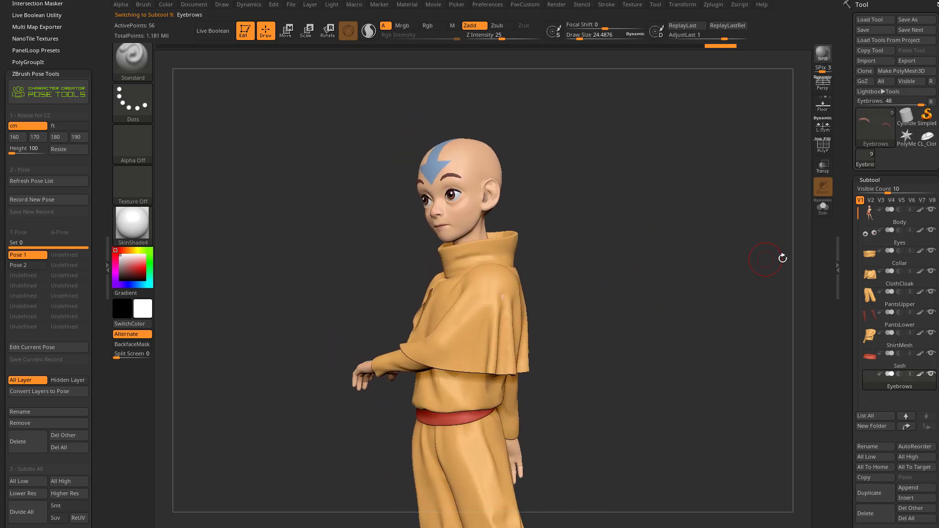
# Step: Switch to Pose 2, start recording edits to it, and check its layer on the Body subtool
pyautogui.click(27, 265)
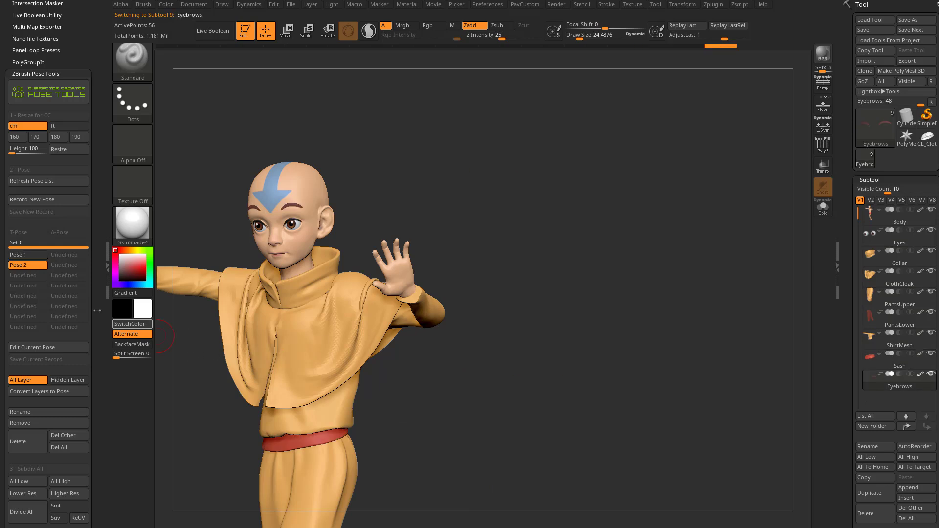
pyautogui.click(33, 347)
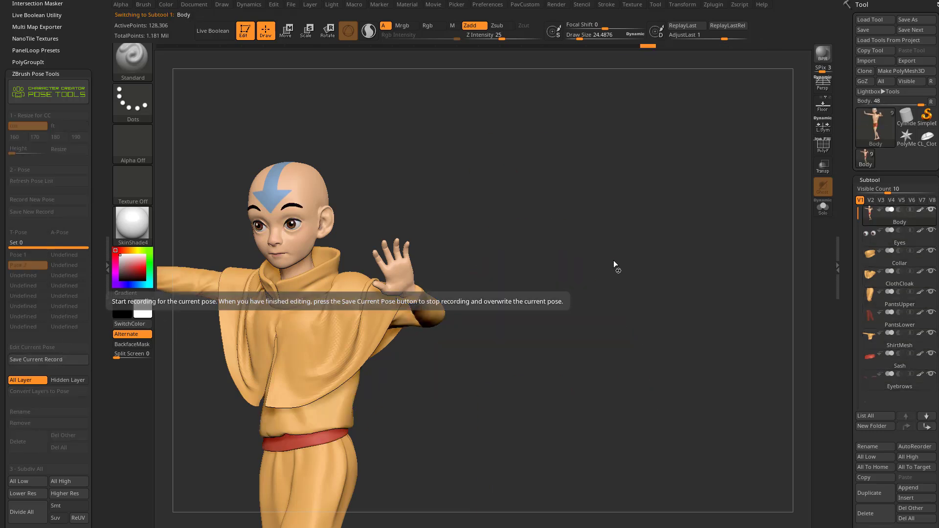
pyautogui.scroll(-10, 863, 211)
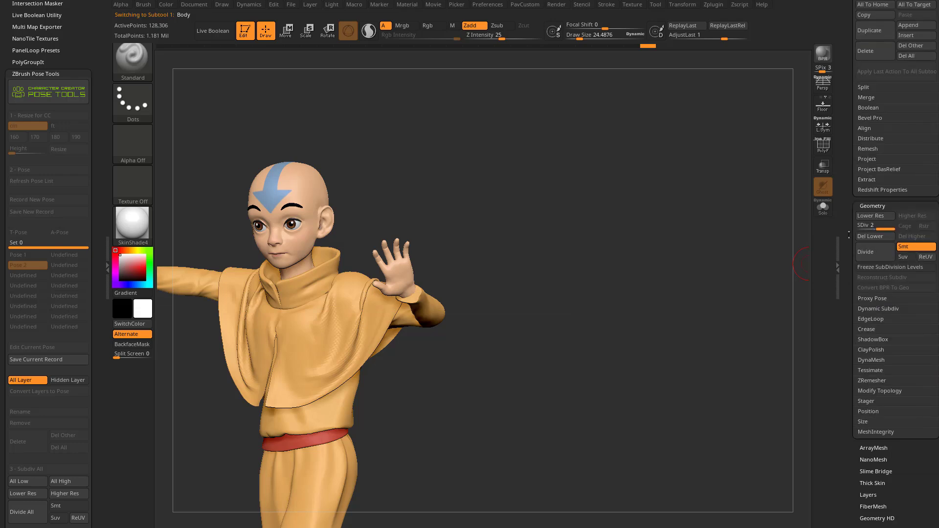
pyautogui.press('shift')
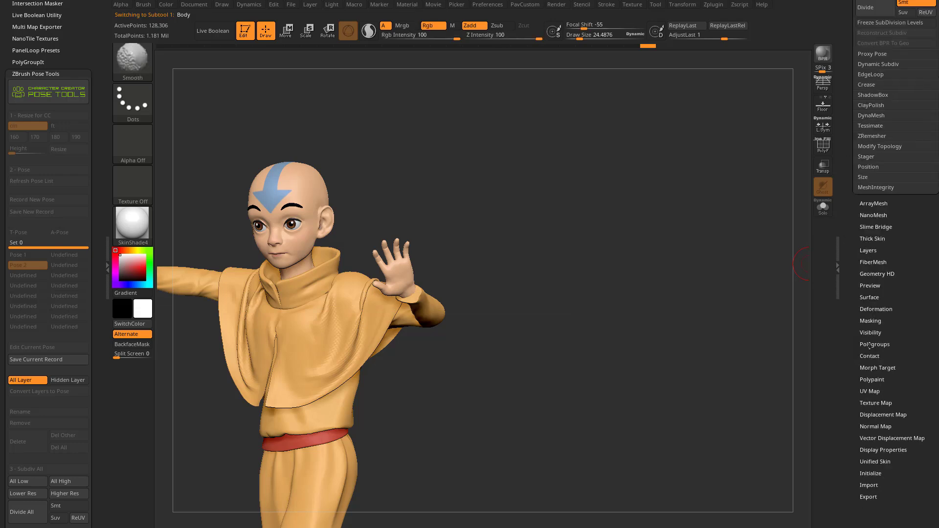
pyautogui.click(870, 250)
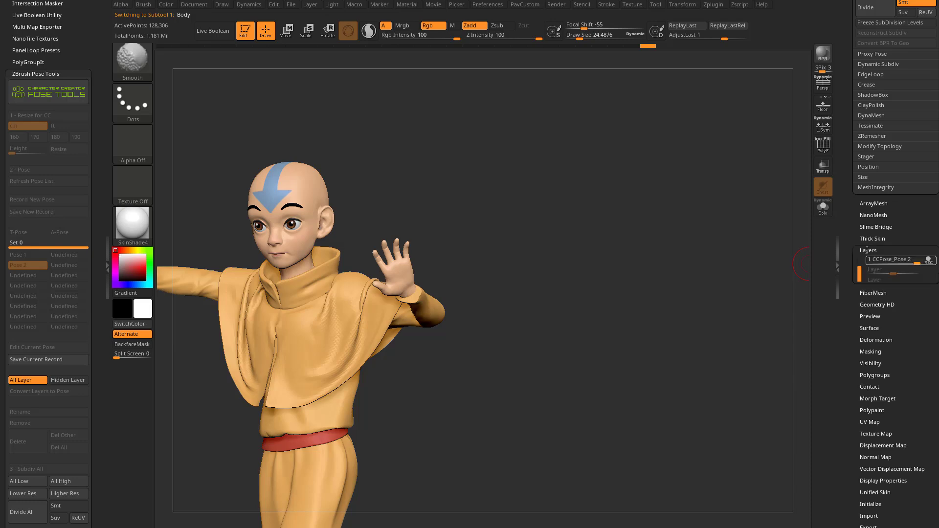
pyautogui.scroll(1, 870, 281)
# Step: Turn off the polypaint colour display on the clothing subtools so their folds read clearly
pyautogui.moveTo(627, 245)
pyautogui.mouseDown()
pyautogui.moveTo(697, 266)
pyautogui.moveTo(398, 268)
pyautogui.mouseUp()
pyautogui.press('s')
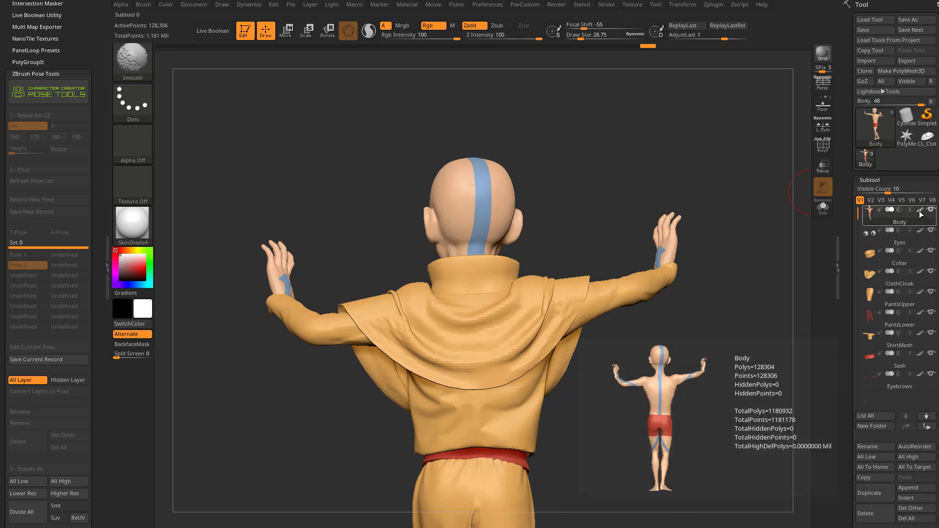
pyautogui.click(921, 214)
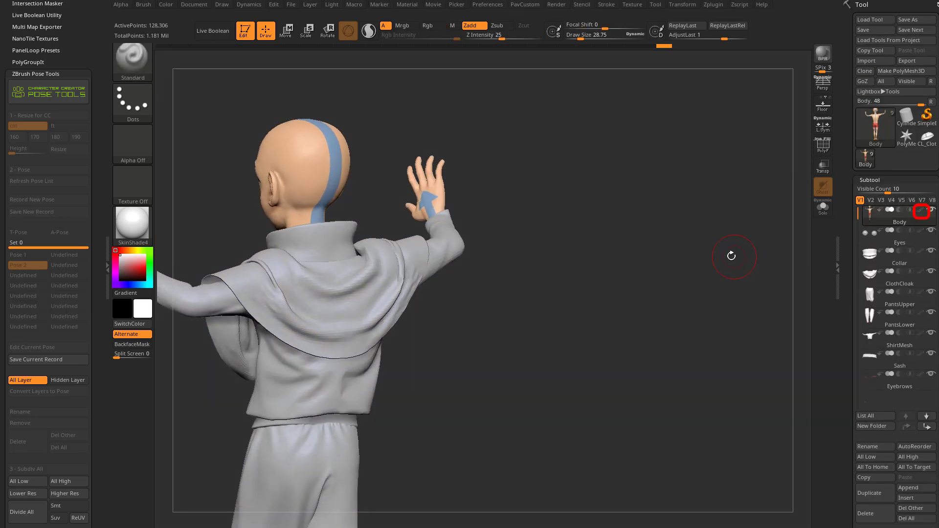
pyautogui.keyDown('alt'); pyautogui.moveTo(737, 257); pyautogui.dragTo(738, 264); pyautogui.keyUp('alt')
# Step: Select the ClothCloak subtool and reshape the cloak around the raised right arm with a large Move brush
pyautogui.keyDown('alt'); pyautogui.click(395, 298); pyautogui.keyUp('alt')
pyautogui.keyDown('alt'); pyautogui.moveTo(466, 292); pyautogui.dragTo(590, 325); pyautogui.keyUp('alt')
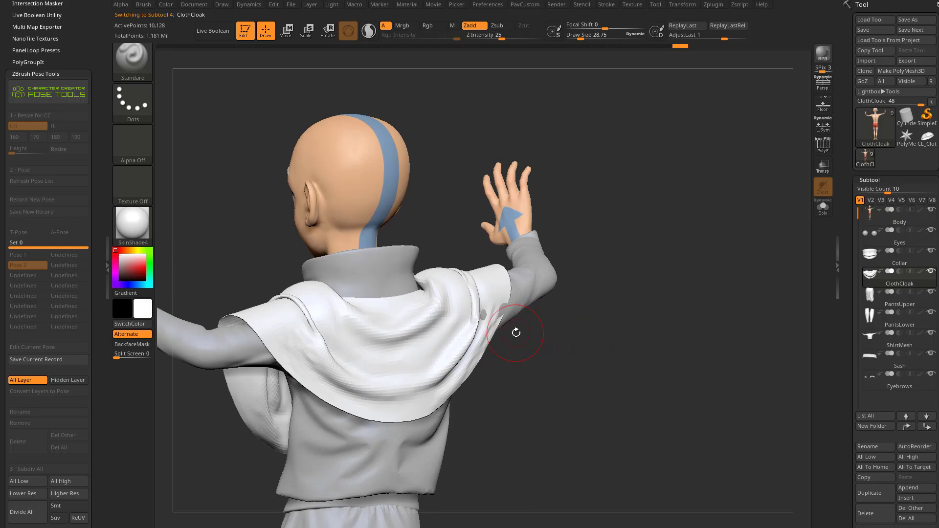
pyautogui.press('s')
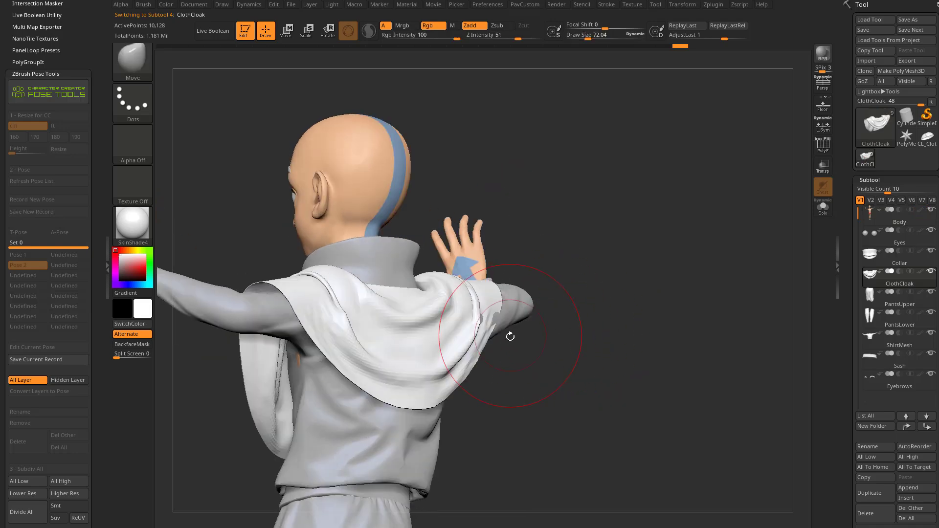
pyautogui.moveTo(511, 335); pyautogui.dragTo(487, 325)
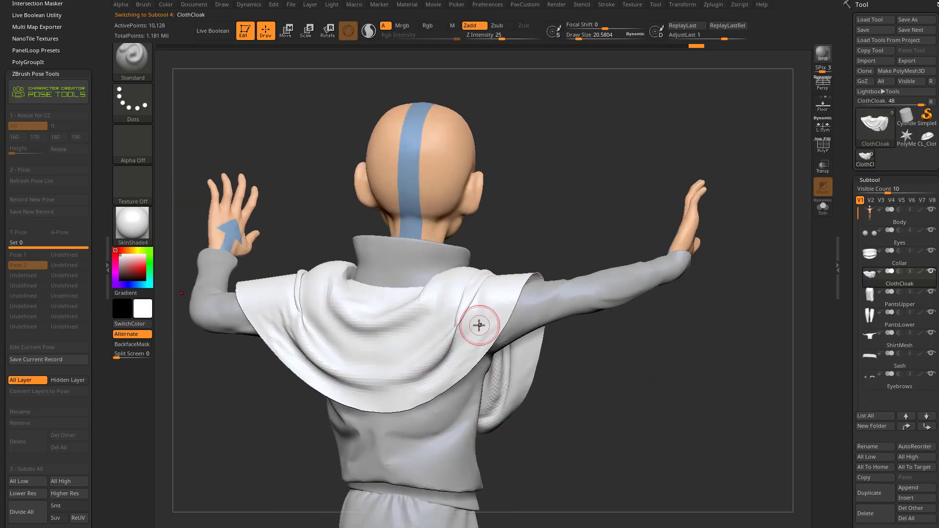
pyautogui.press('shift')
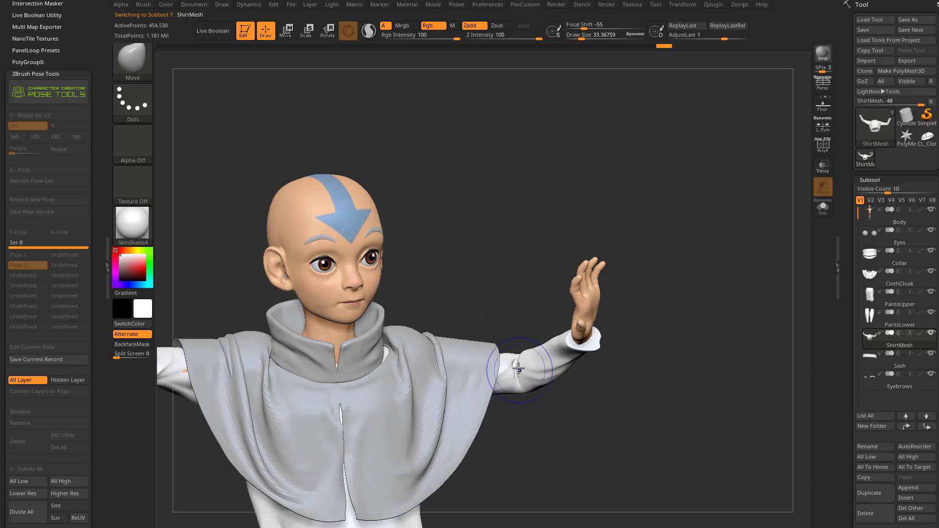
# Step: Inflate parts of the ShirtMesh sleeves with the Inflat brush
pyautogui.press('b')
pyautogui.press('i')
pyautogui.press('n')
pyautogui.moveTo(509, 274)
pyautogui.mouseDown()
pyautogui.moveTo(489, 274)
pyautogui.moveTo(515, 270)
pyautogui.mouseUp()
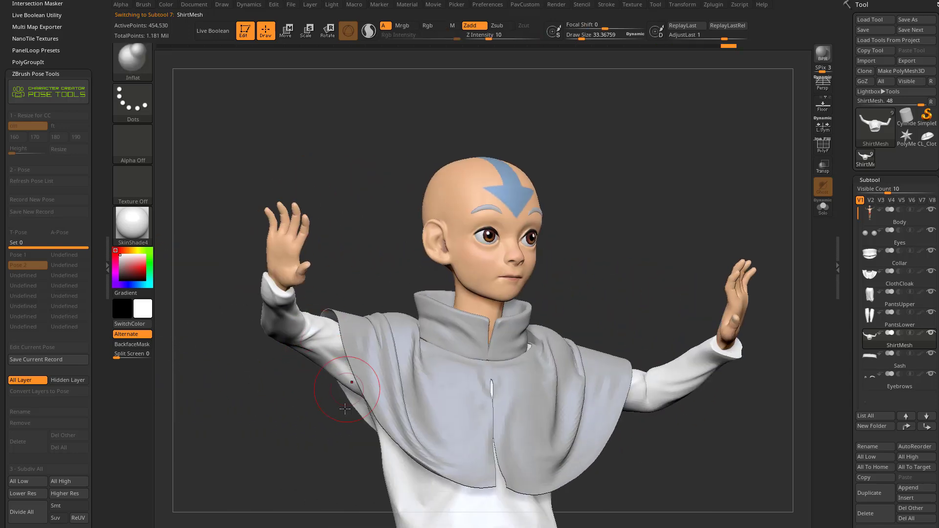
pyautogui.moveTo(345, 409); pyautogui.dragTo(295, 461)
pyautogui.moveTo(587, 248)
pyautogui.mouseDown()
pyautogui.moveTo(597, 248)
pyautogui.moveTo(496, 271)
pyautogui.moveTo(611, 216)
pyautogui.moveTo(532, 269)
pyautogui.moveTo(570, 266)
pyautogui.mouseUp()
# Step: Select the ClothCloak subtool again and adjust its shape around the collar and shoulder with the Move brush
pyautogui.keyDown('alt'); pyautogui.click(495, 320); pyautogui.keyUp('alt')
pyautogui.press('b')
pyautogui.press('m')
pyautogui.press('v')
pyautogui.press('s')
pyautogui.moveTo(425, 315); pyautogui.dragTo(413, 315)
pyautogui.moveTo(534, 261)
pyautogui.keyDown('alt'); pyautogui.mouseDown()
pyautogui.moveTo(523, 264)
pyautogui.moveTo(518, 293)
pyautogui.moveTo(462, 310)
pyautogui.moveTo(538, 257)
pyautogui.moveTo(480, 301)
pyautogui.mouseUp(); pyautogui.keyUp('alt')
pyautogui.press('s')
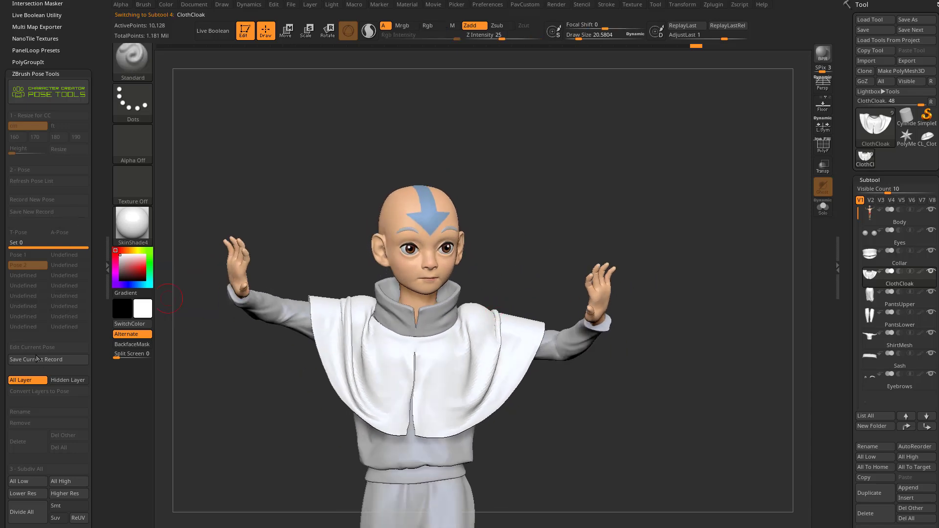
# Step: Save the recorded sculpting changes to Pose 2
pyautogui.moveTo(618, 174); pyautogui.dragTo(419, 267)
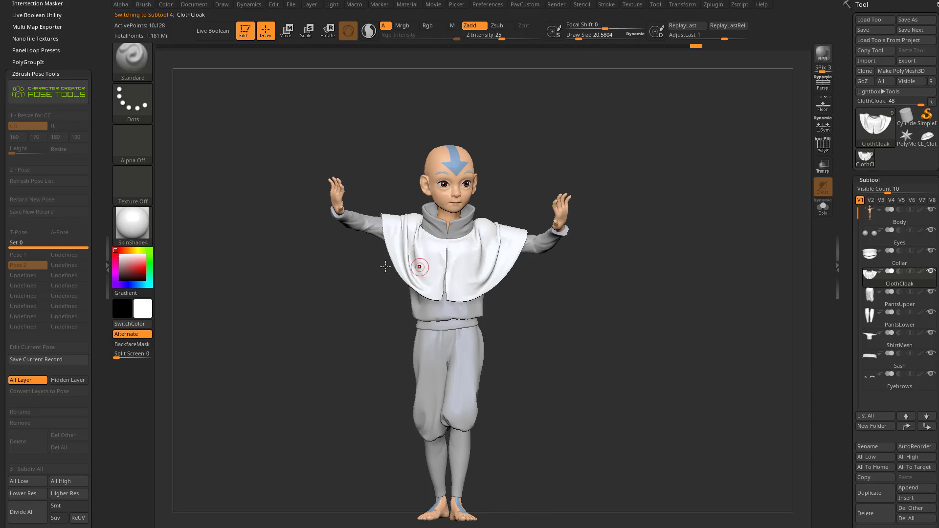
pyautogui.click(40, 362)
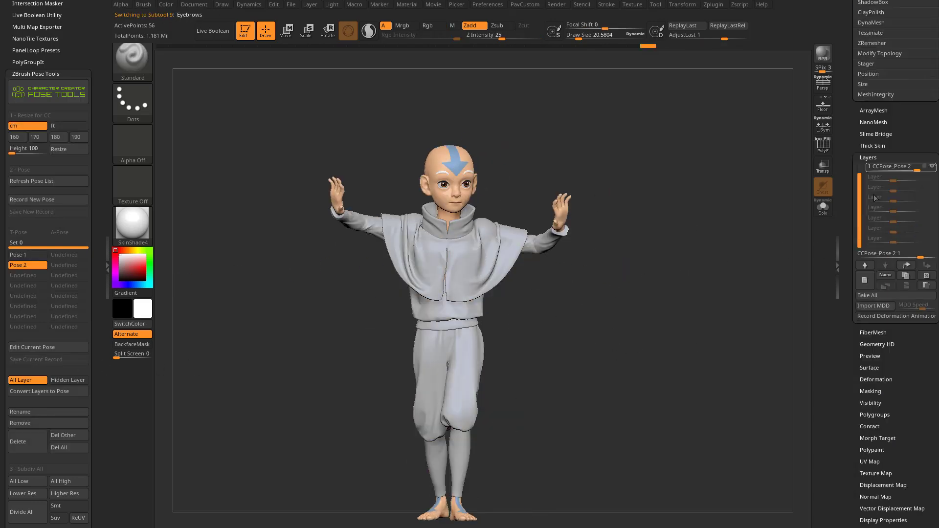
pyautogui.moveTo(669, 246); pyautogui.dragTo(460, 279)
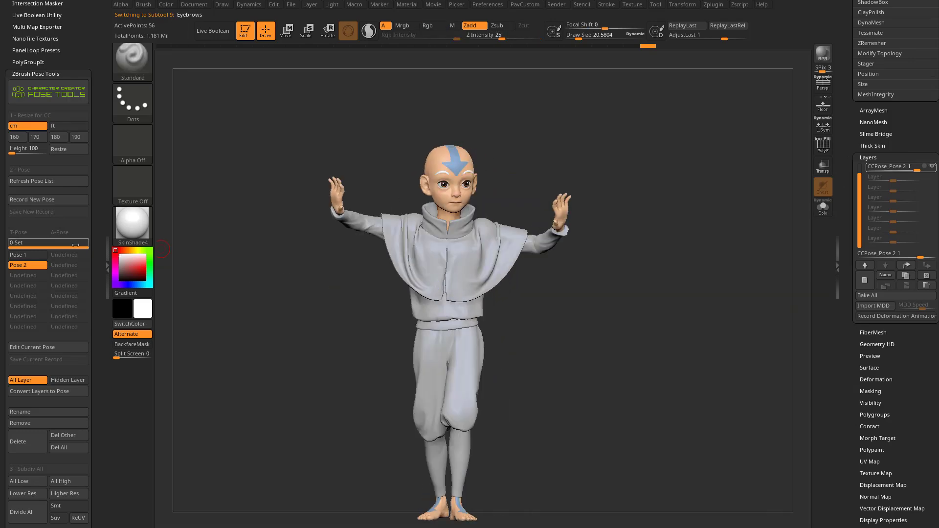